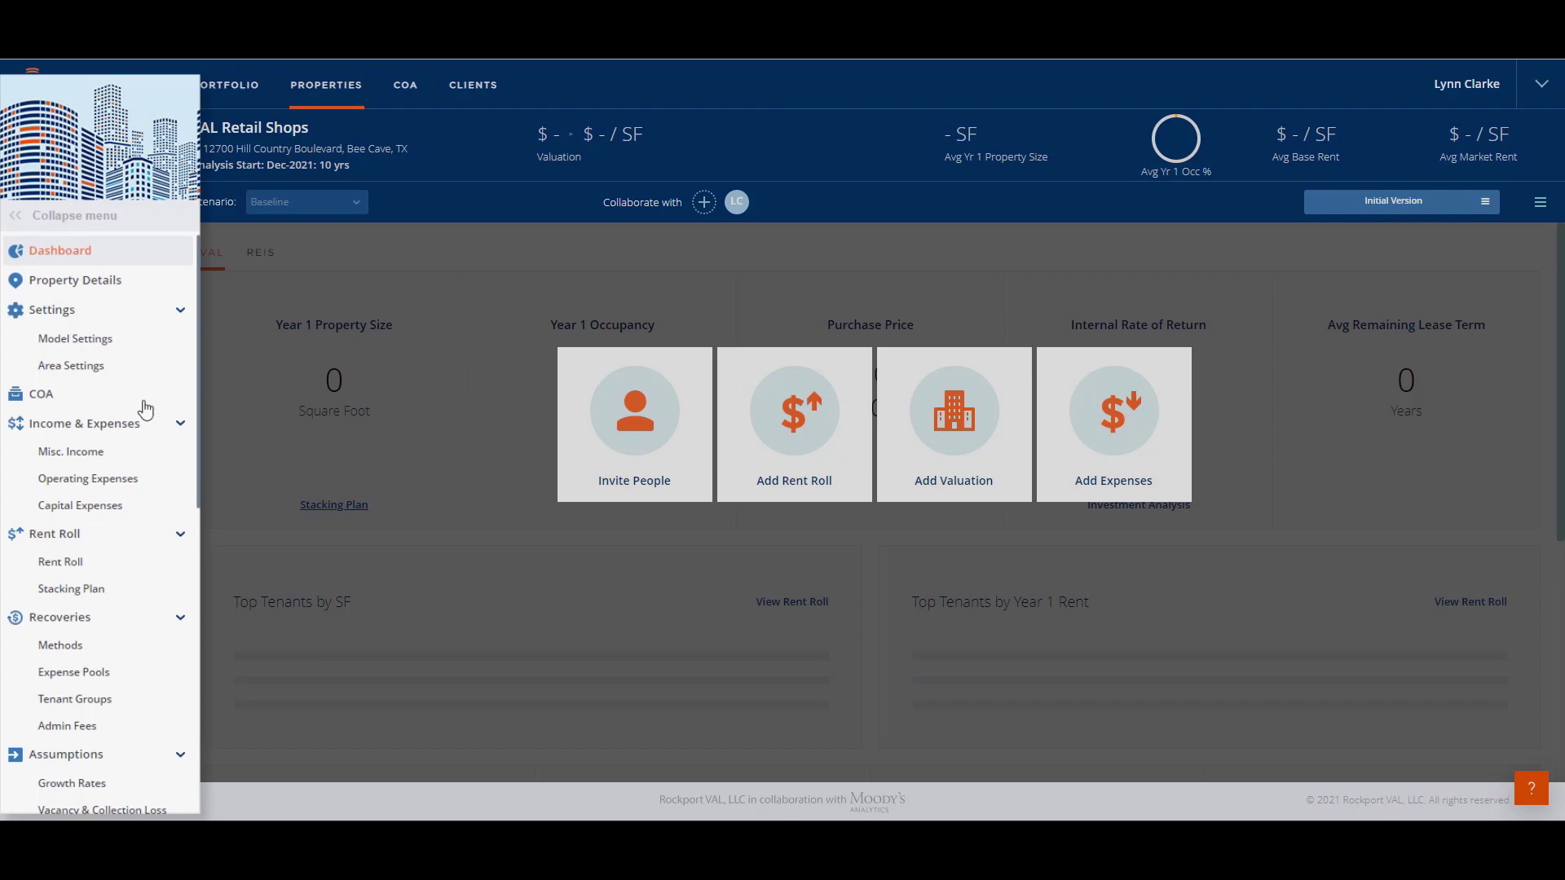
Set the analysis start date to 01/2022 and allow specific dates in the model settings.
click(71, 348)
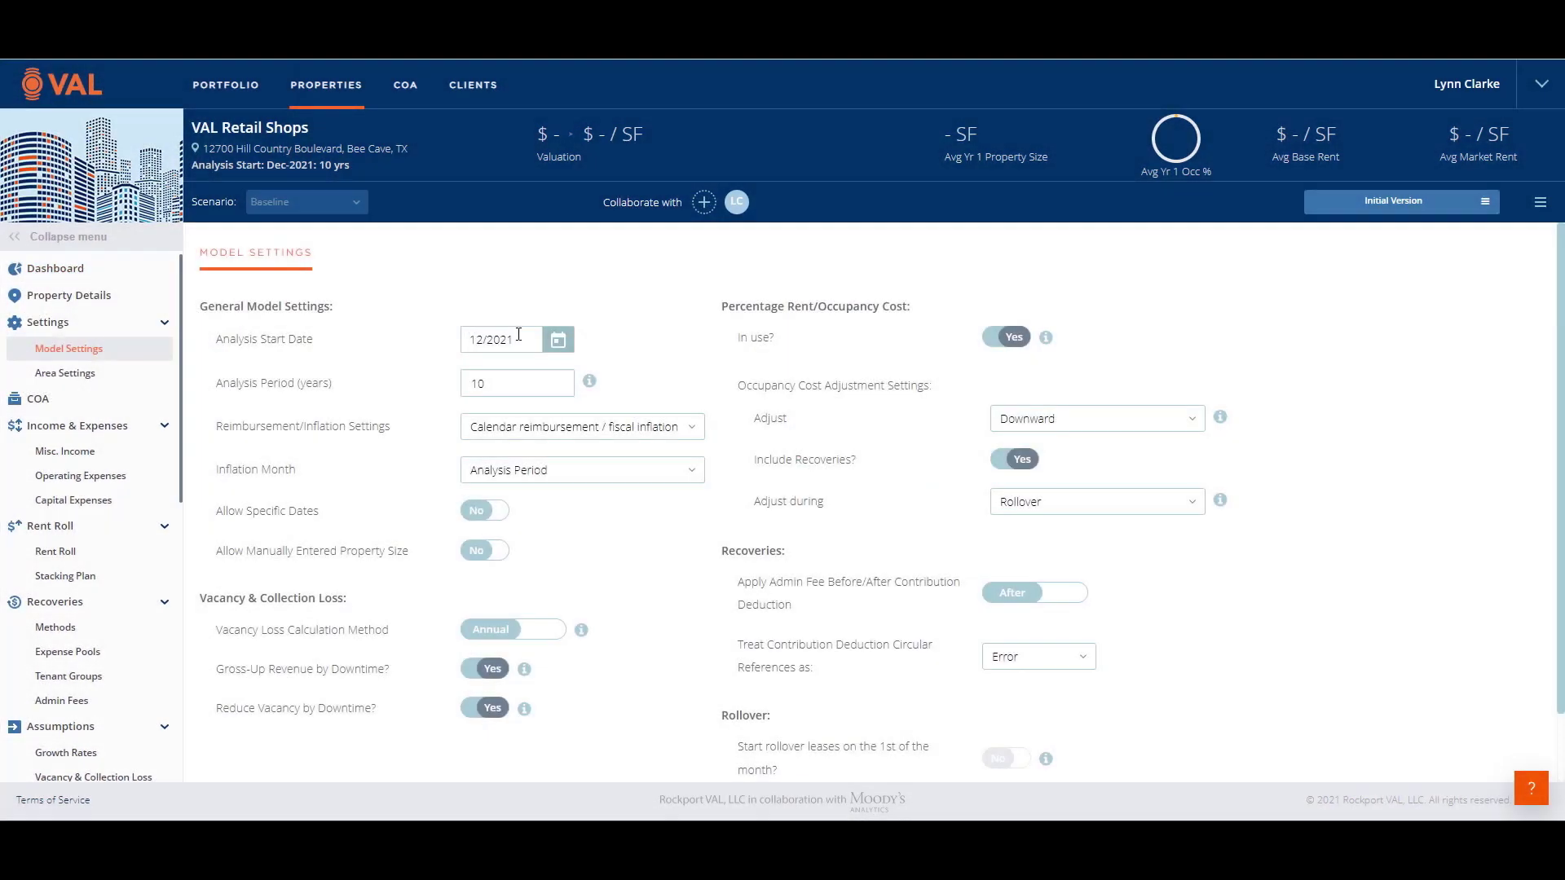
click(519, 335)
text(01/)
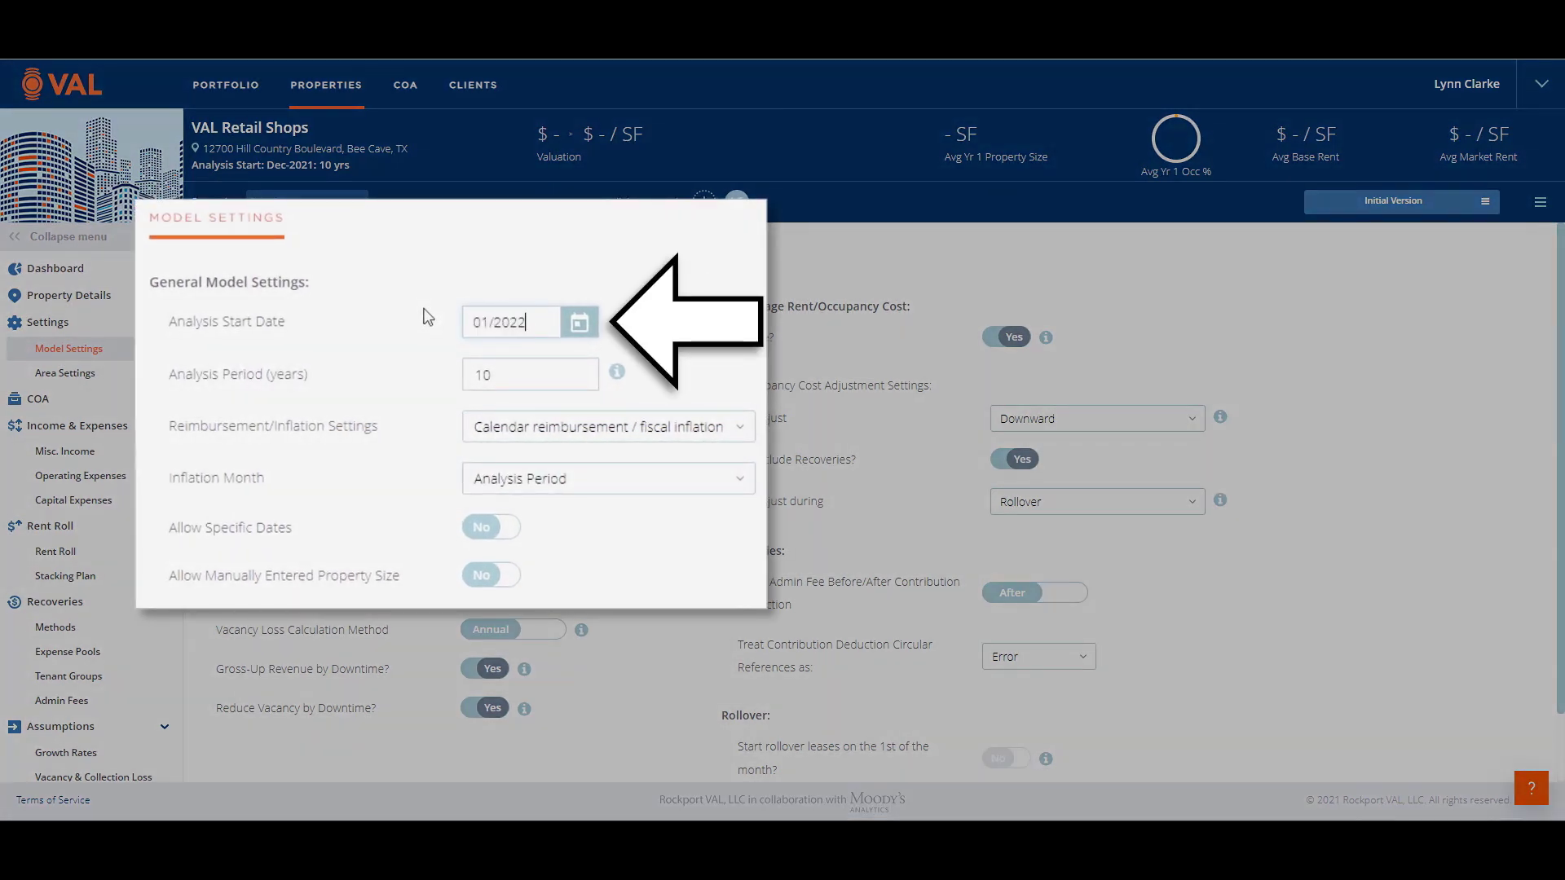
text(2022)
click(503, 375)
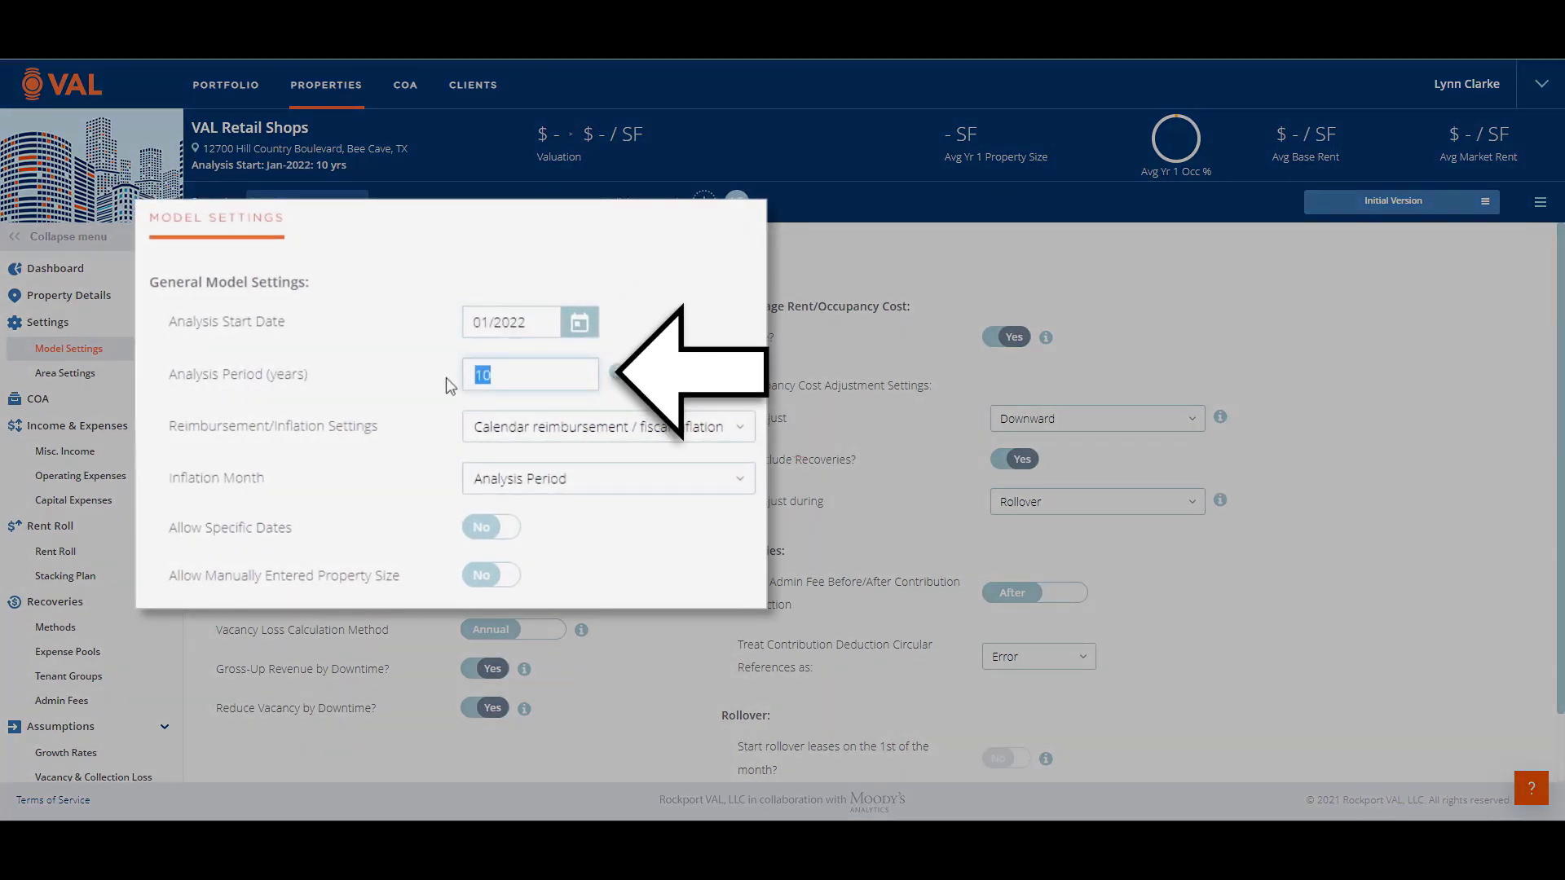
click(507, 538)
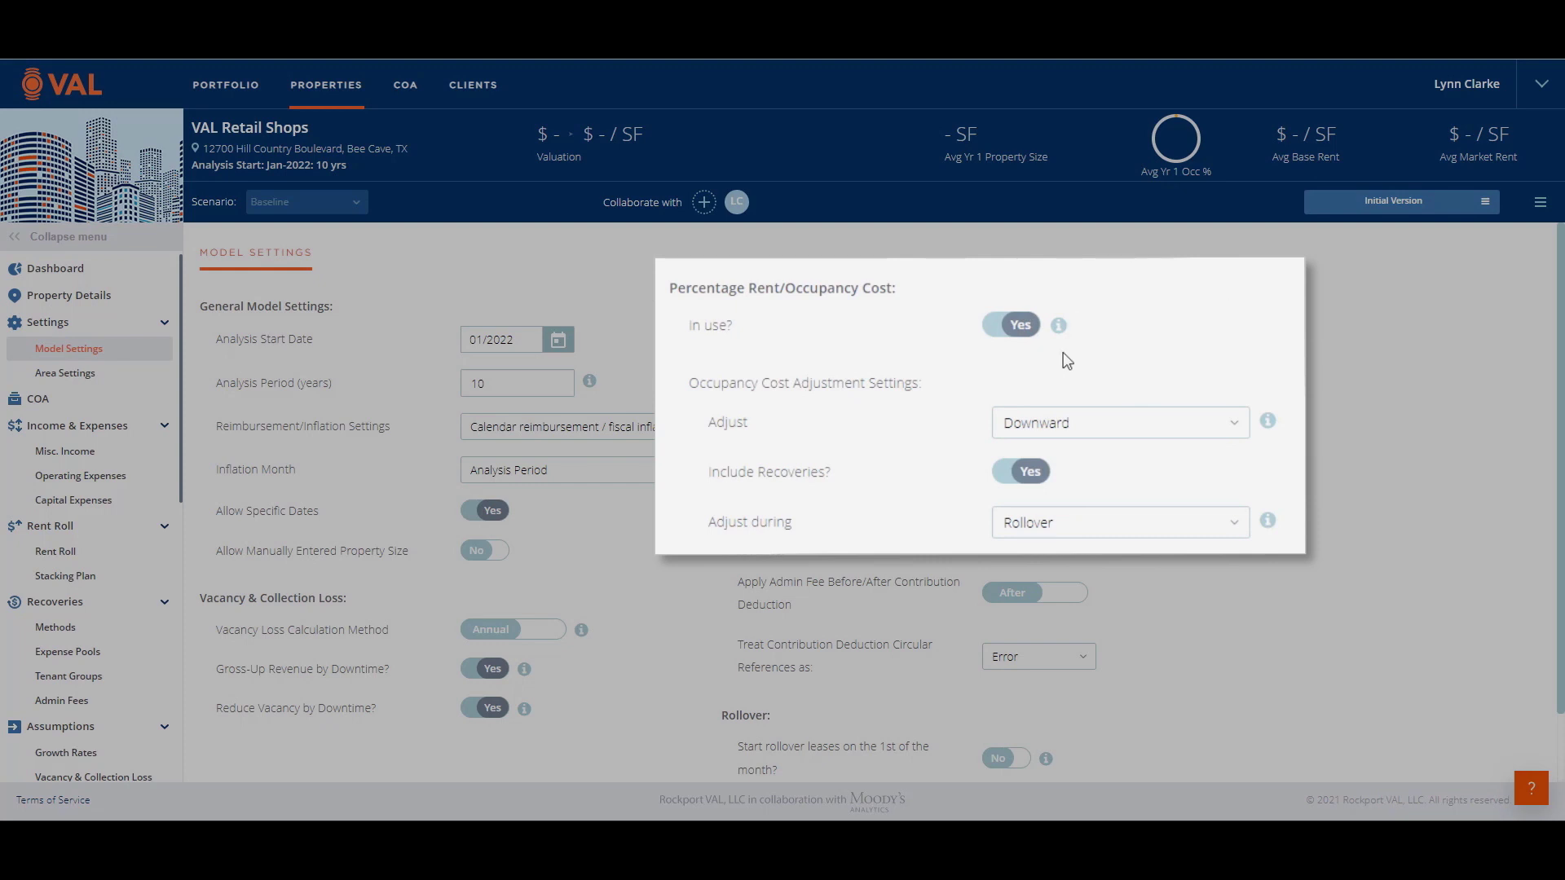
Keep the occupancy cost adjustment direction as Downward and its period as Rollover.
click(1234, 426)
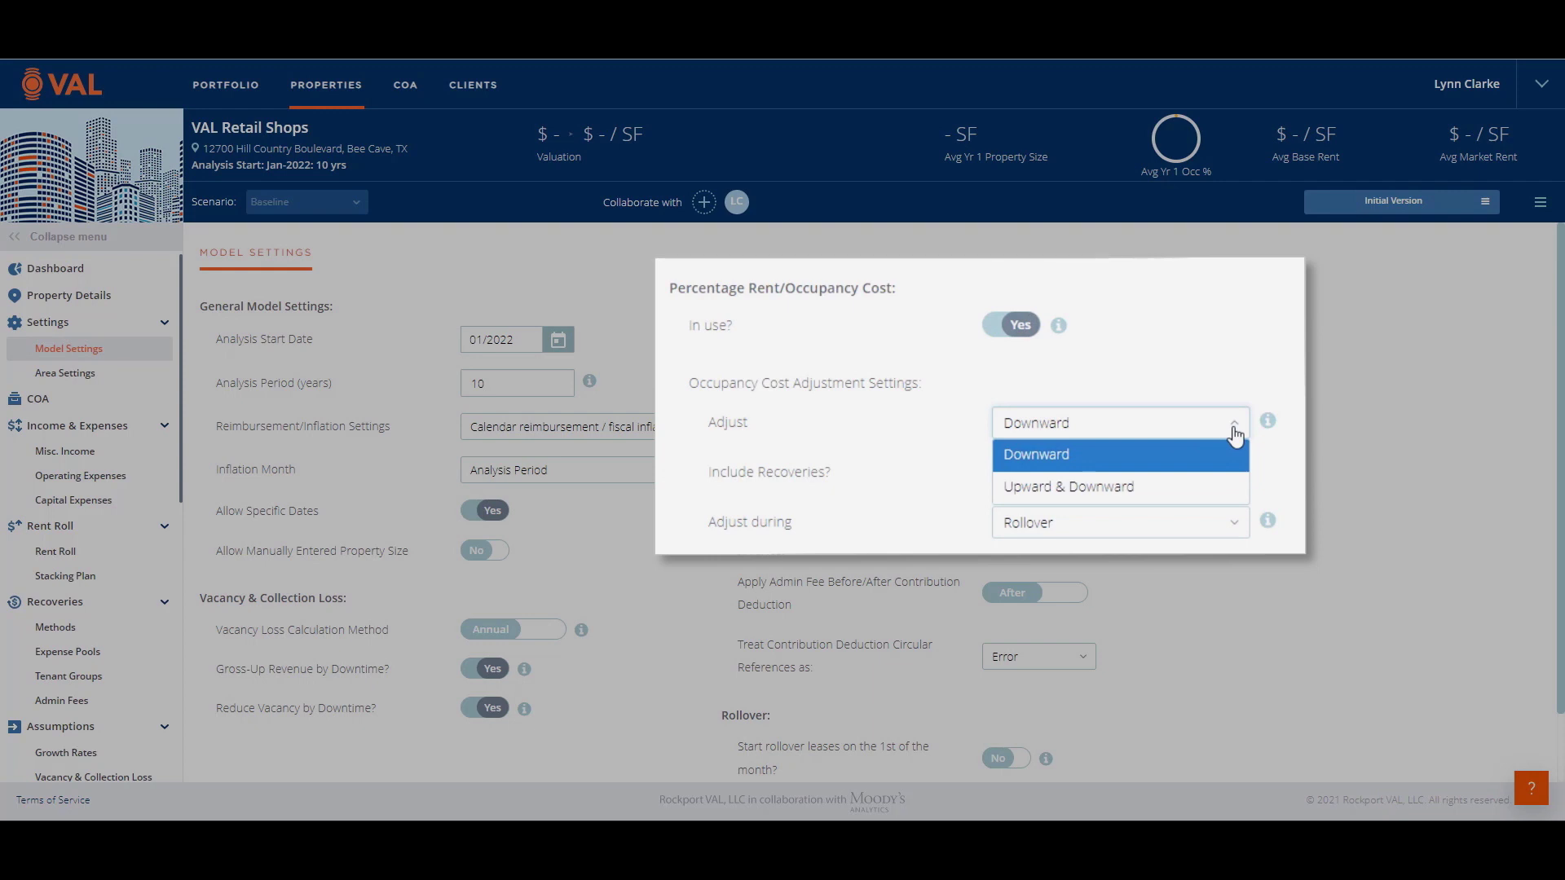
click(1239, 429)
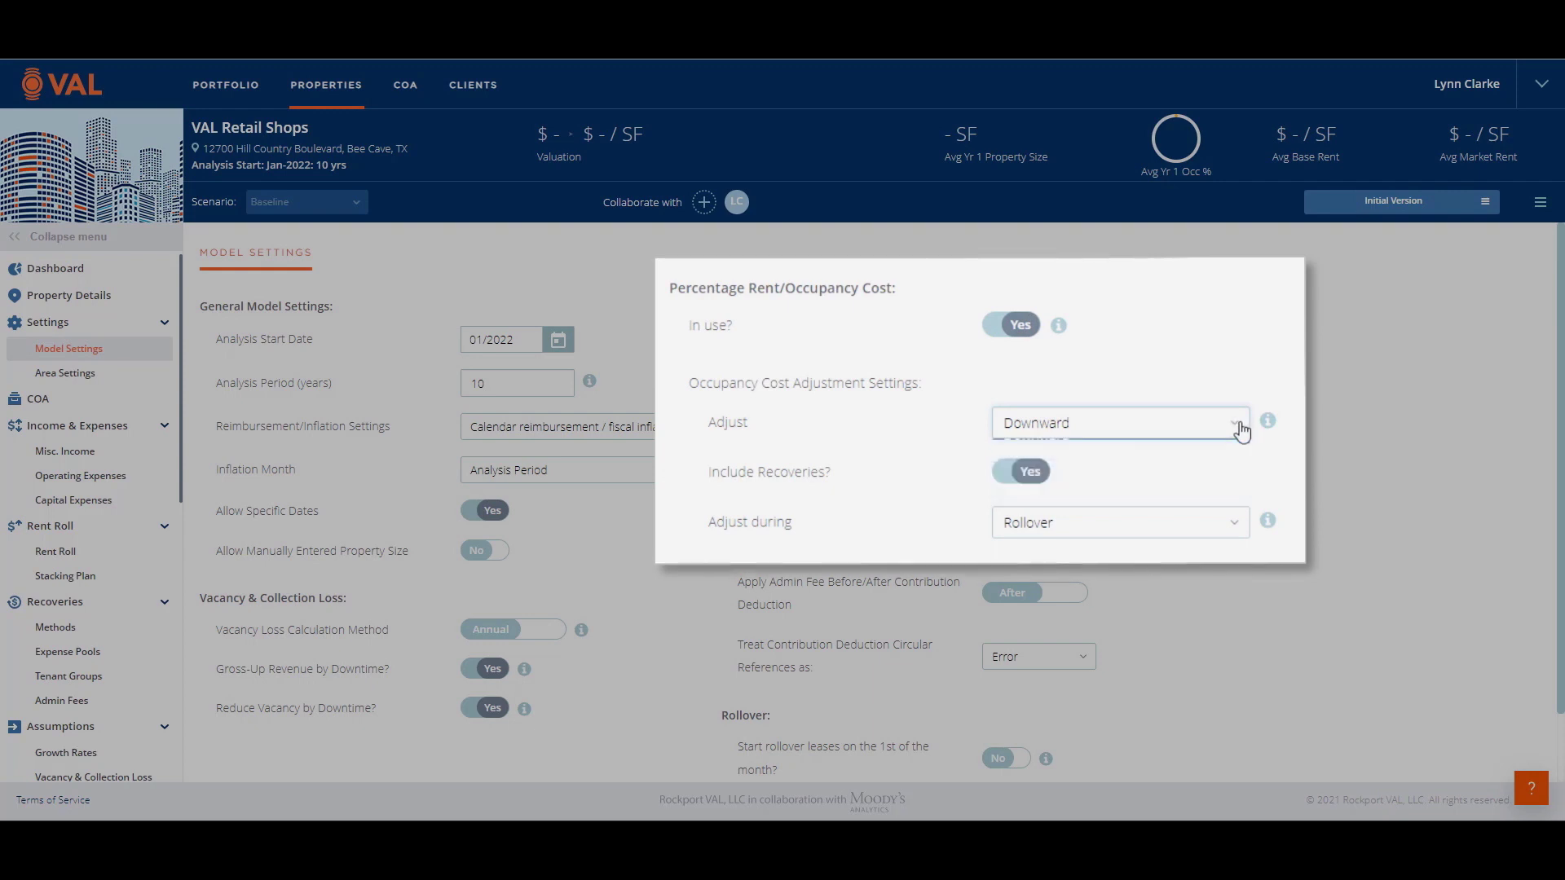
click(1240, 524)
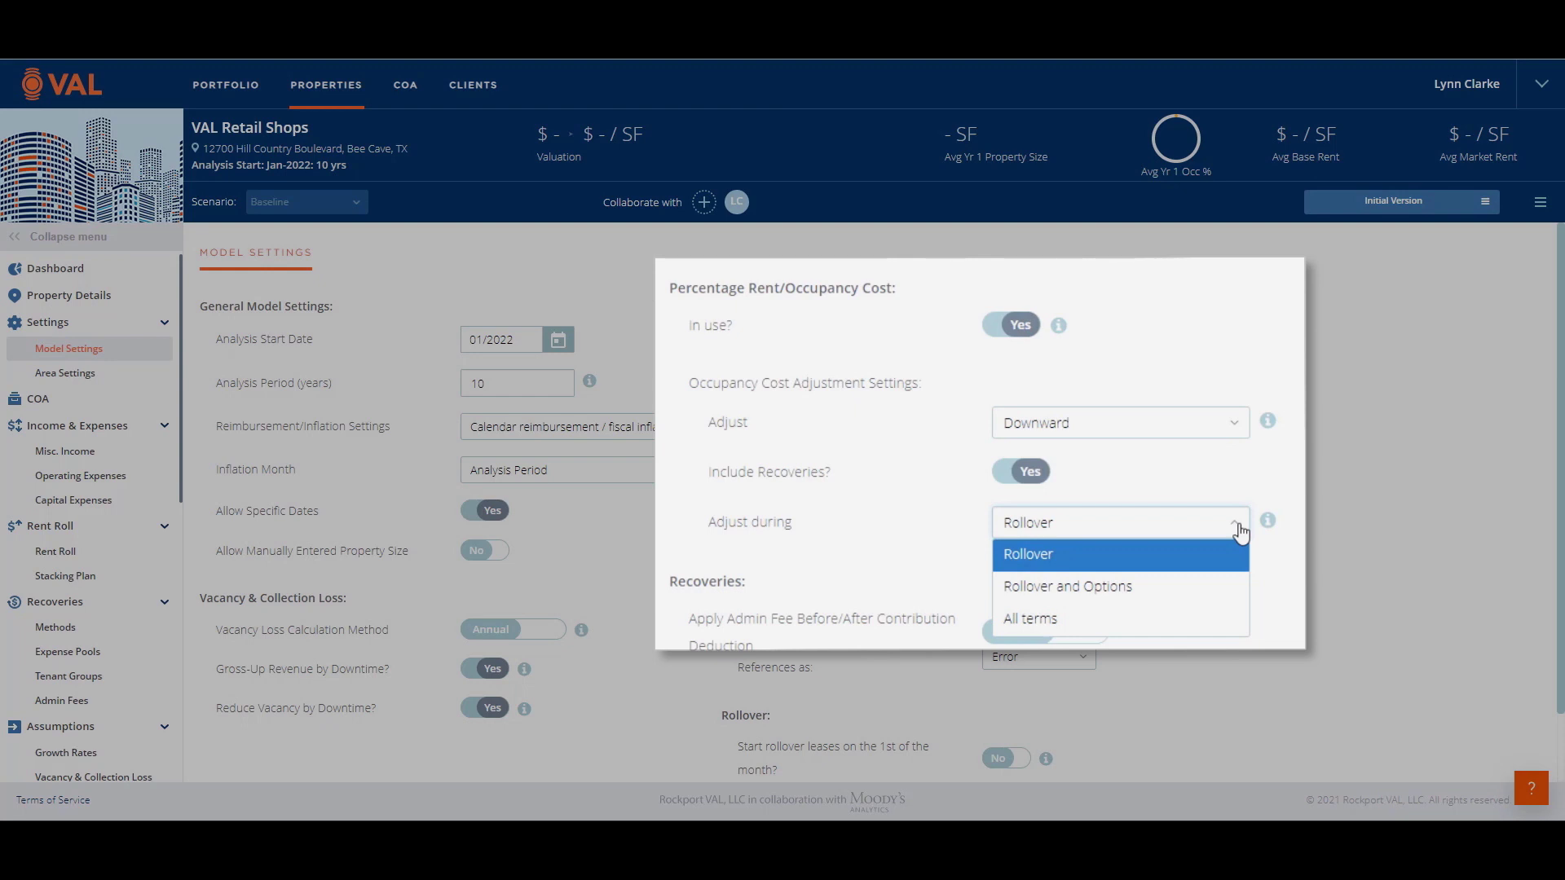
click(1238, 528)
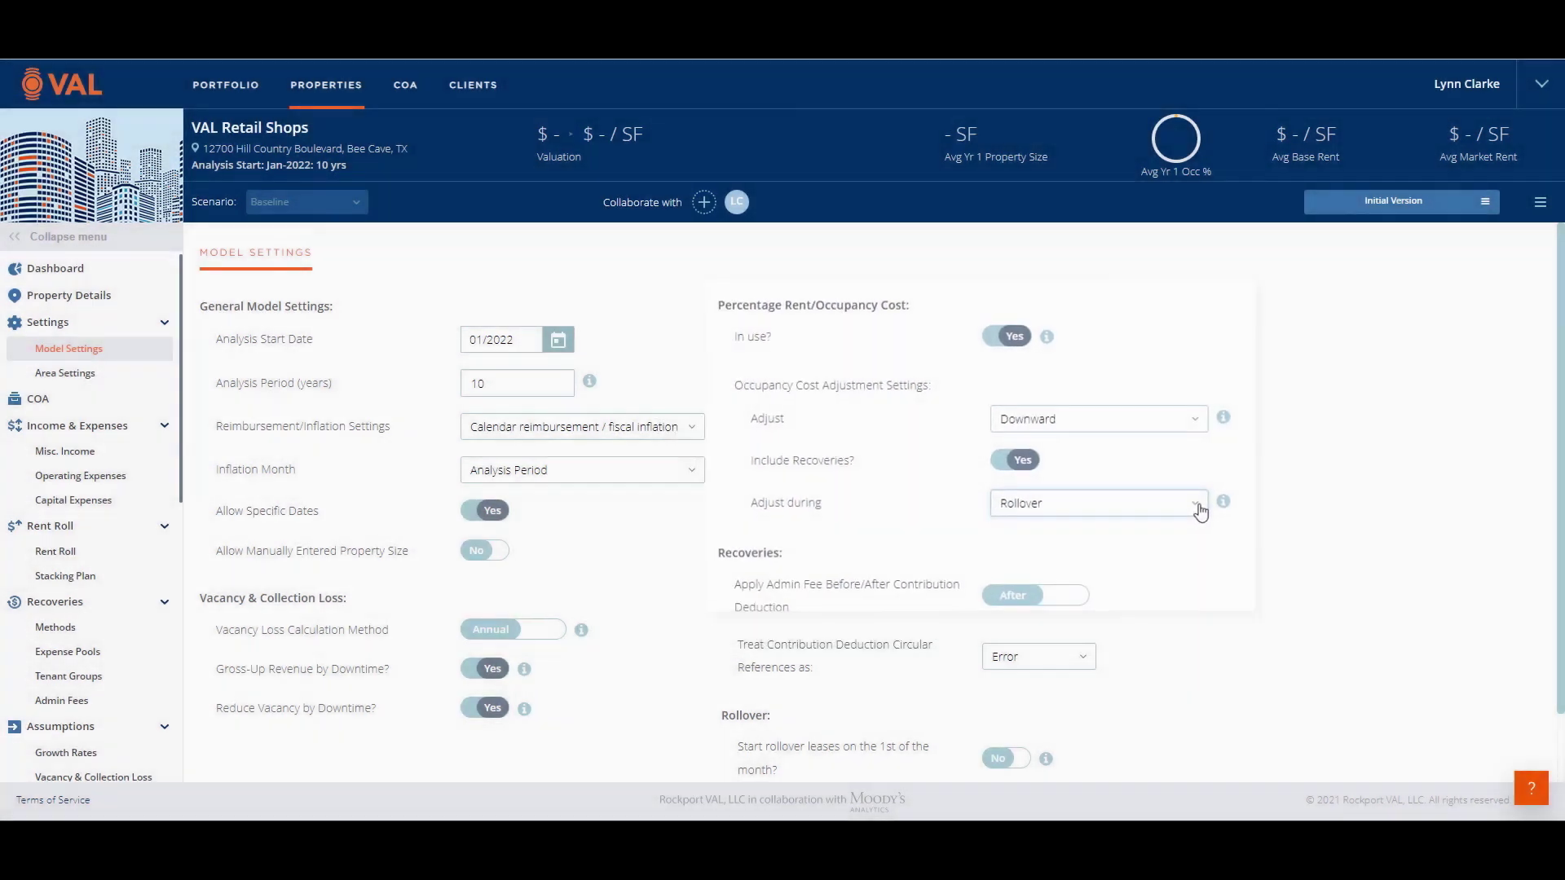
scroll(181, 481, down, 4)
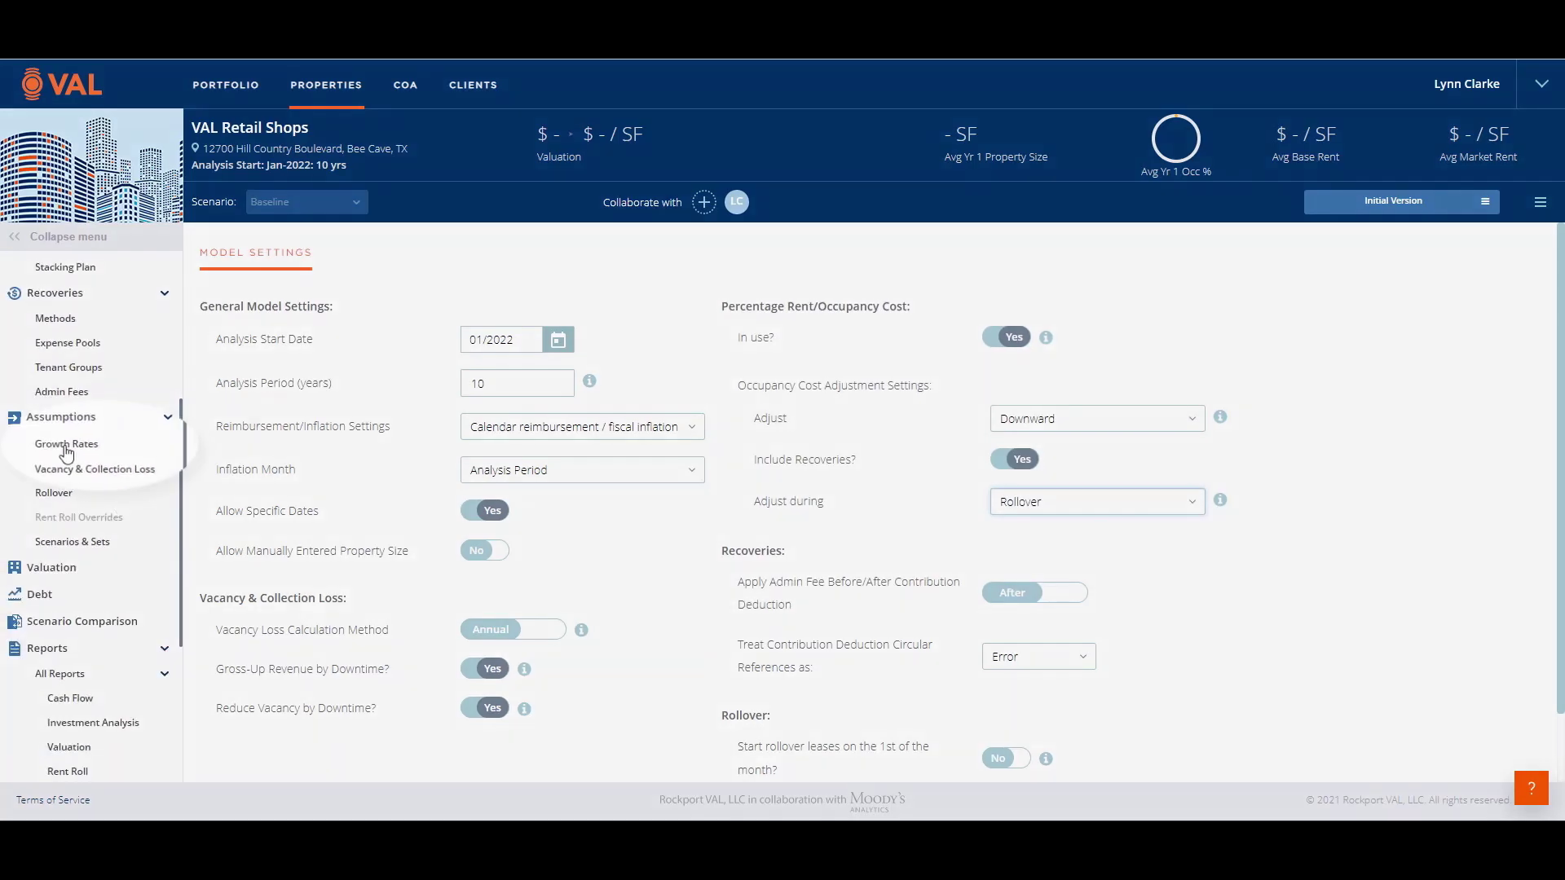
Enter 3% as the General Growth rate, leaving Market Rent Growth on Use General.
click(66, 448)
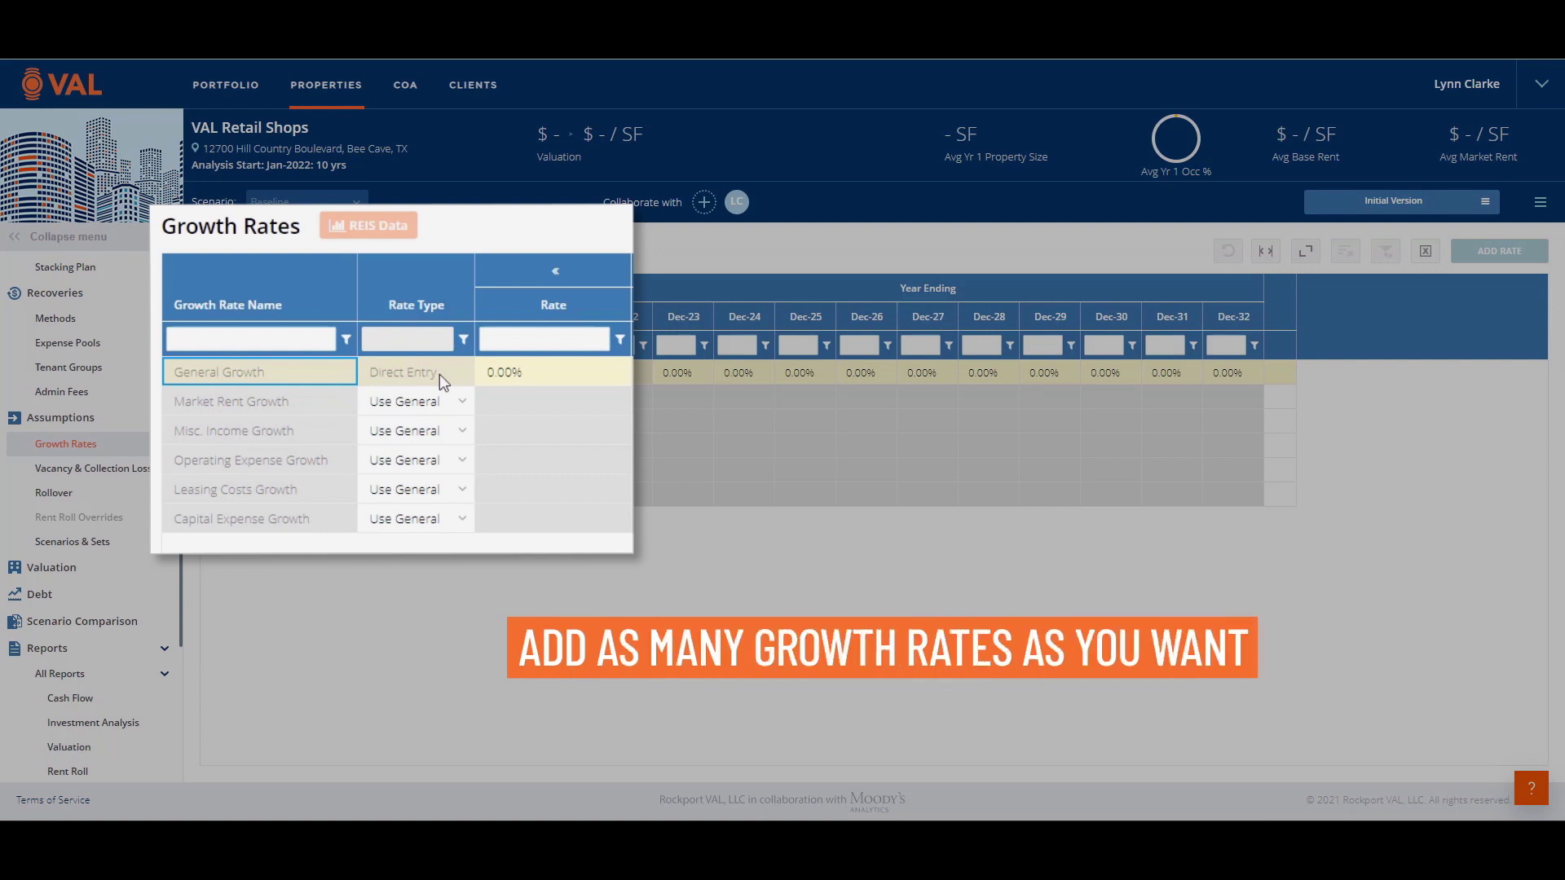
click(466, 413)
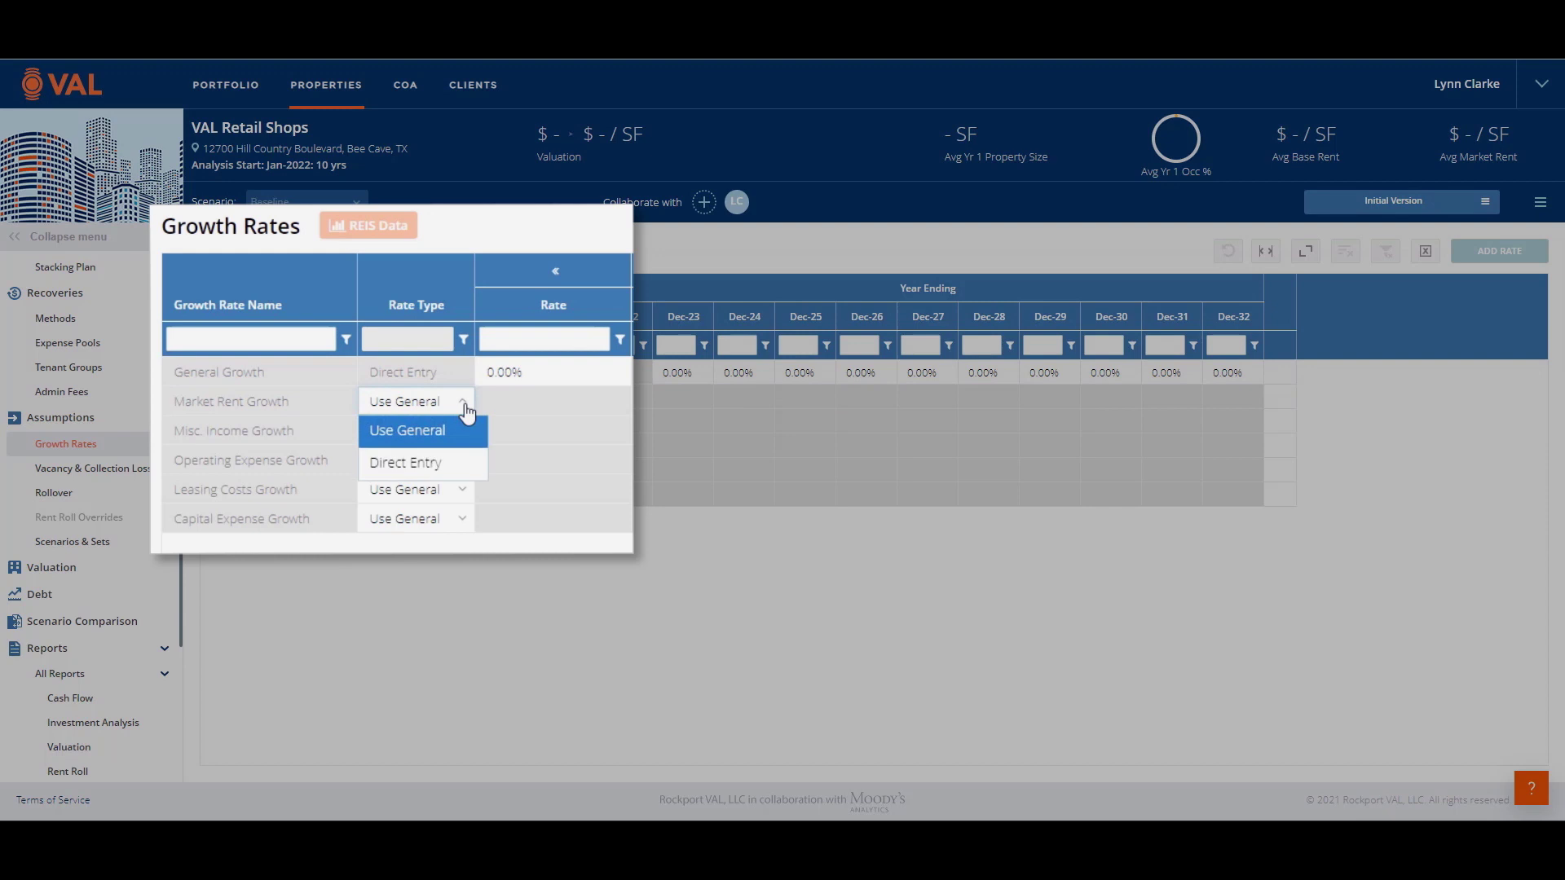
click(466, 414)
click(516, 377)
text(3)
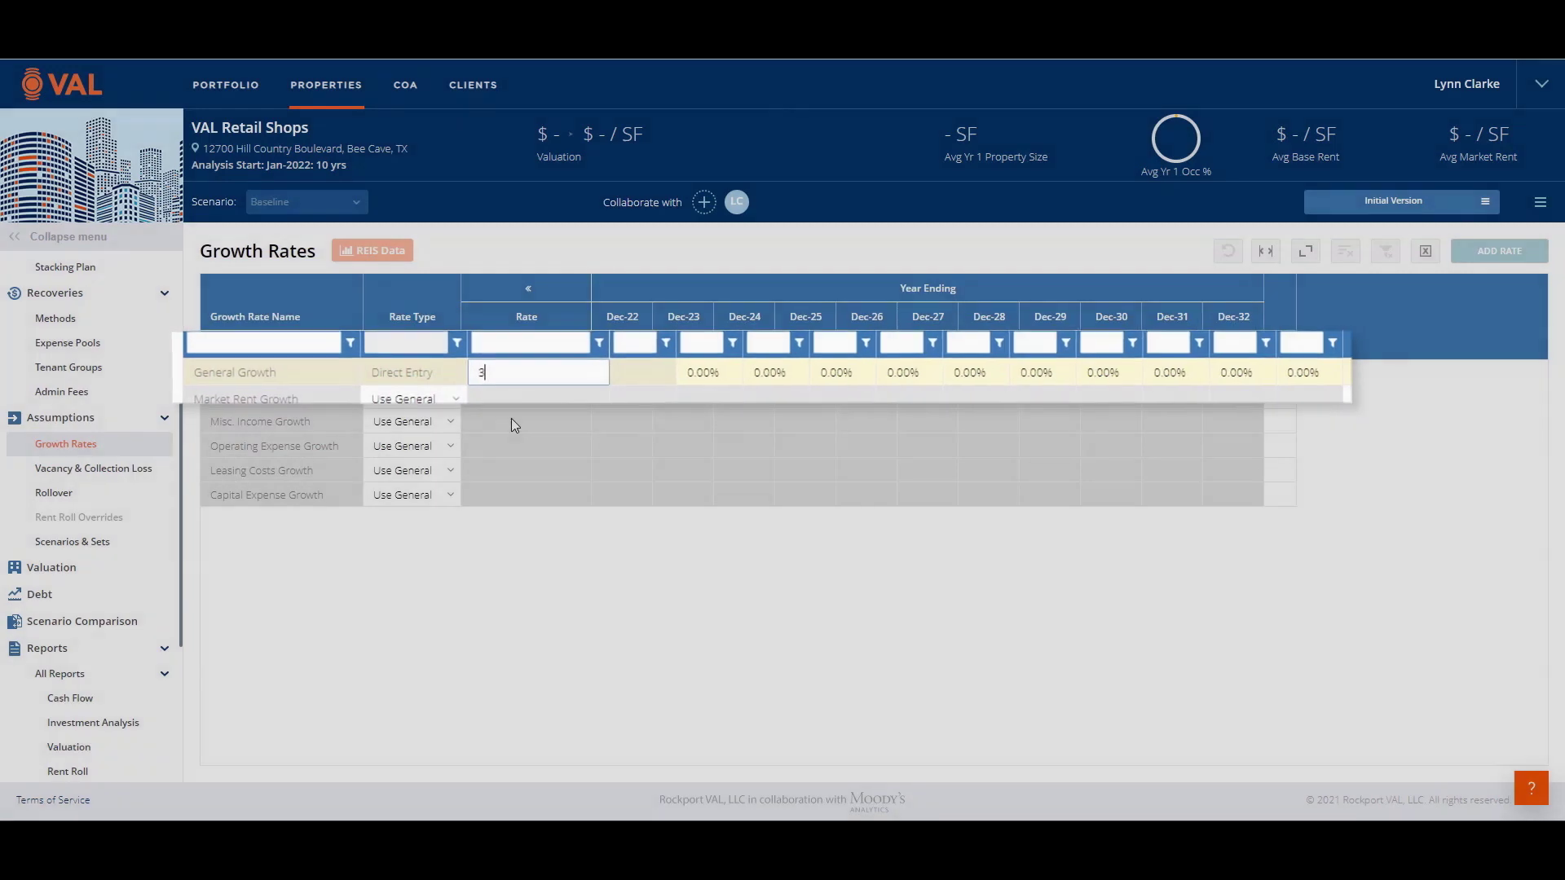
click(511, 420)
click(113, 471)
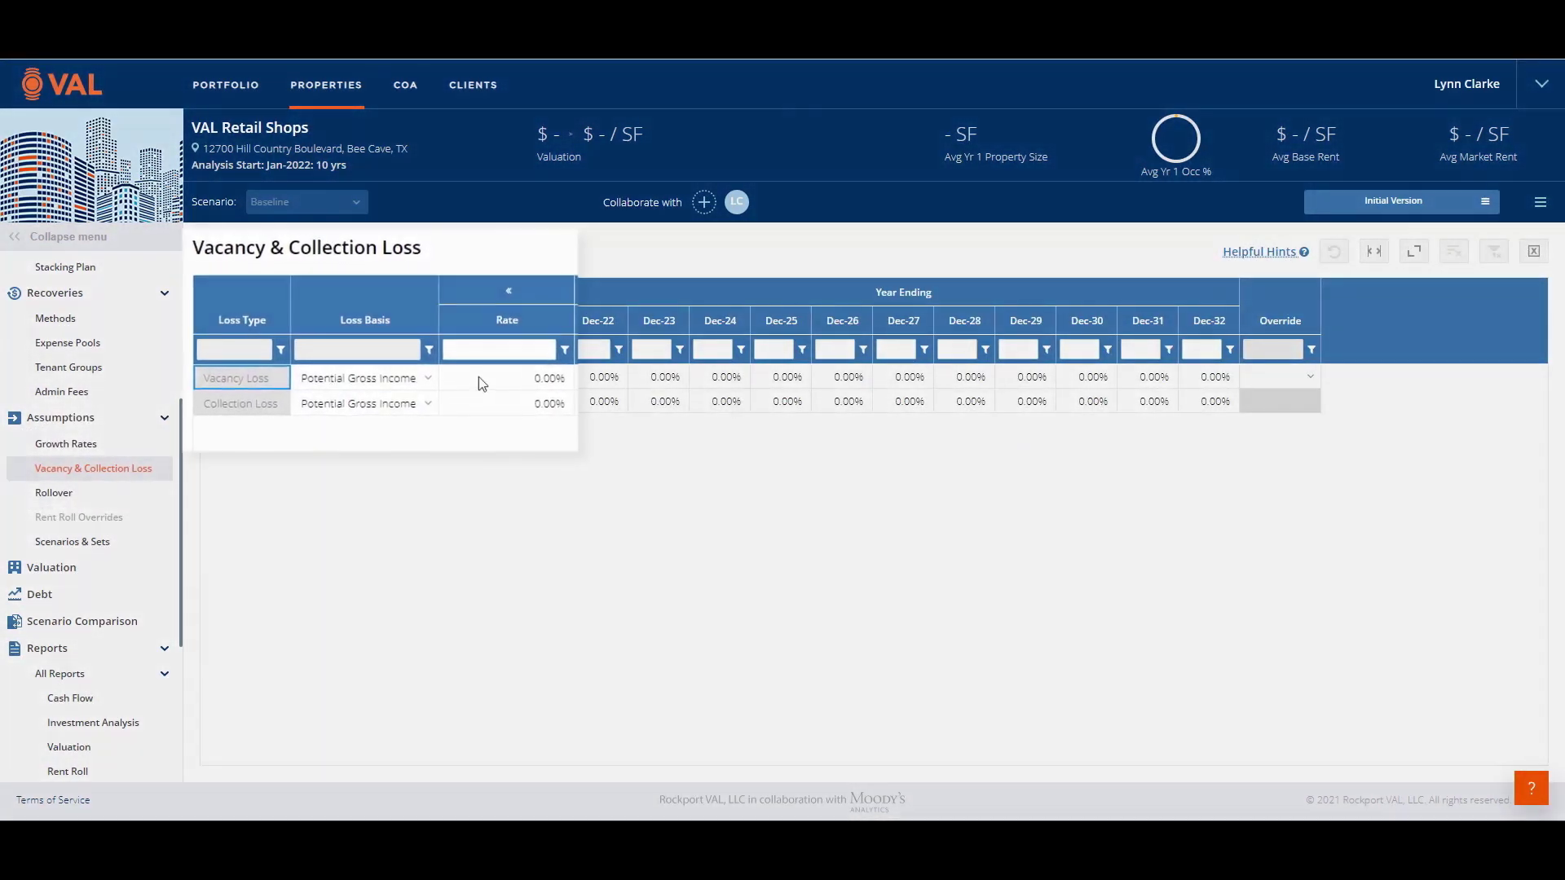
Enter 5 as the Vacancy Loss rate and 1 as the Collection Loss rate.
click(481, 379)
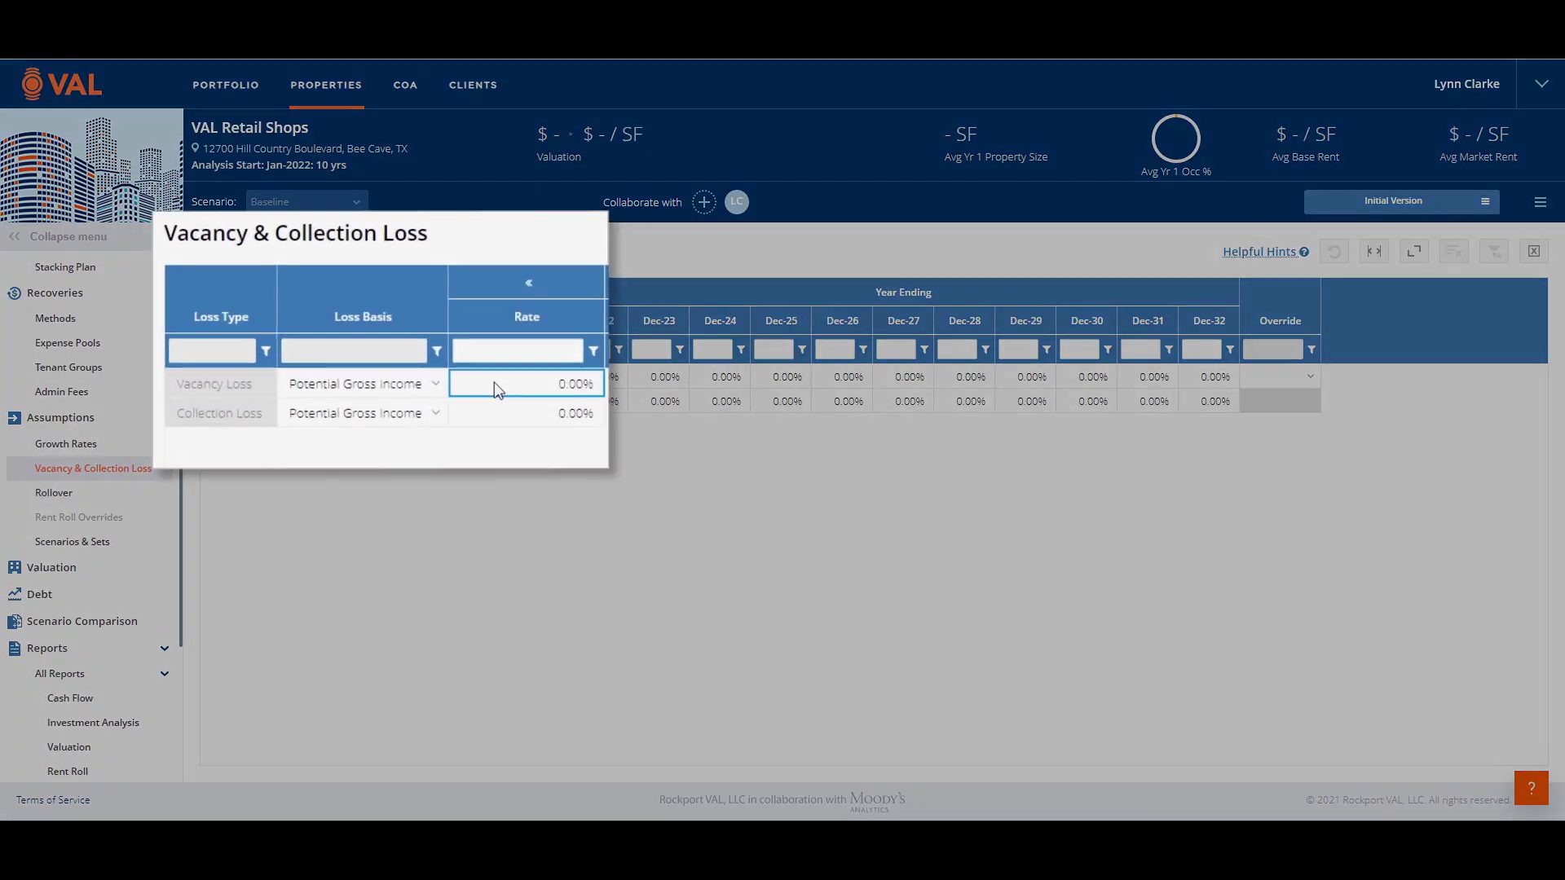
text(5)
click(511, 422)
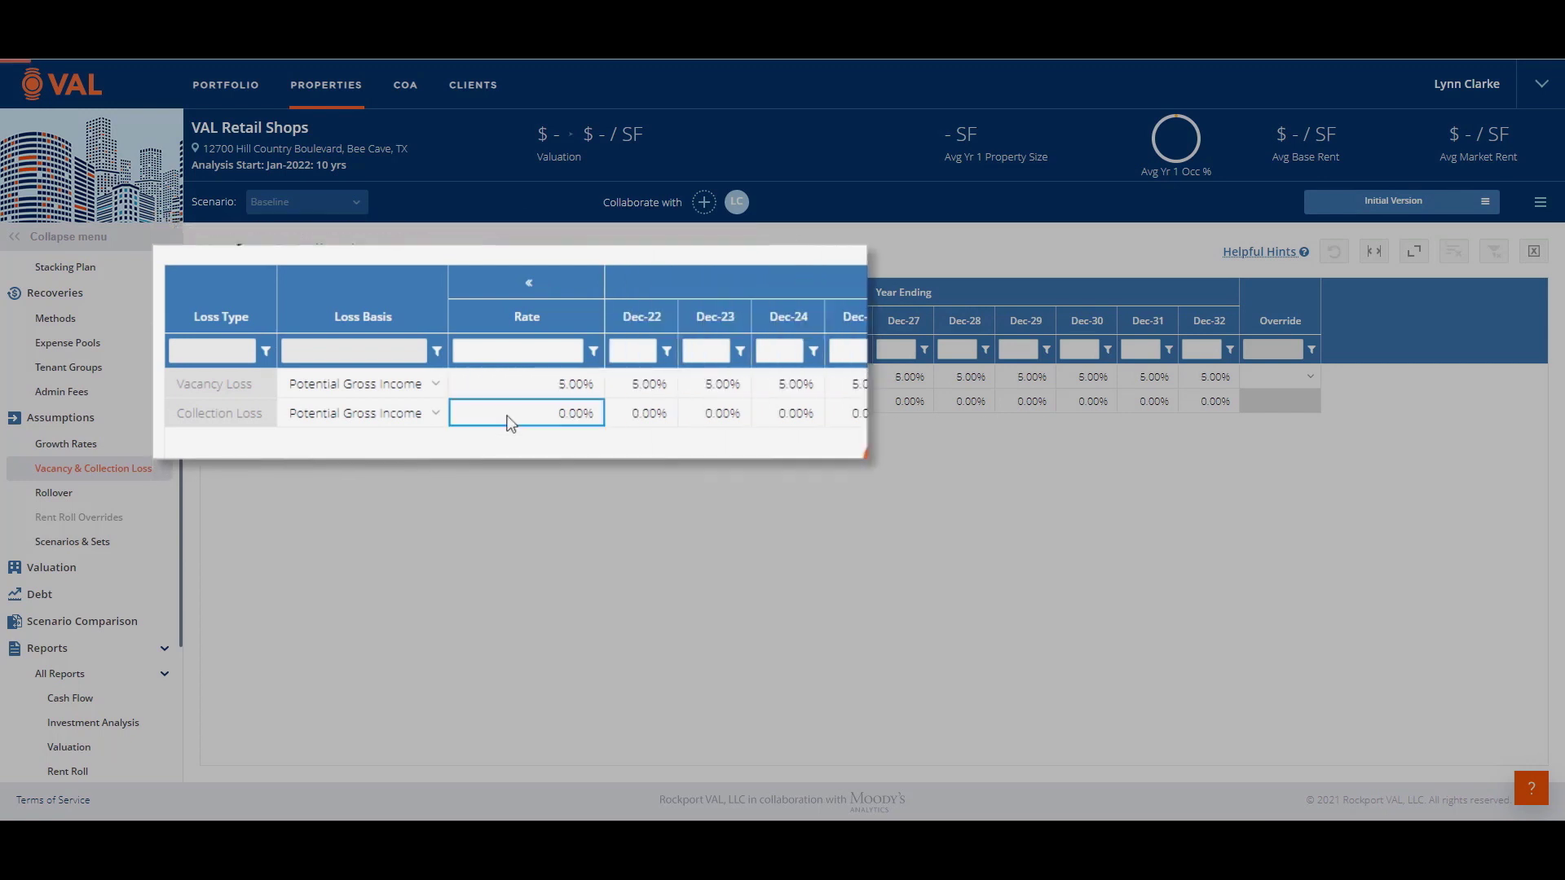
text(1)
key(Return)
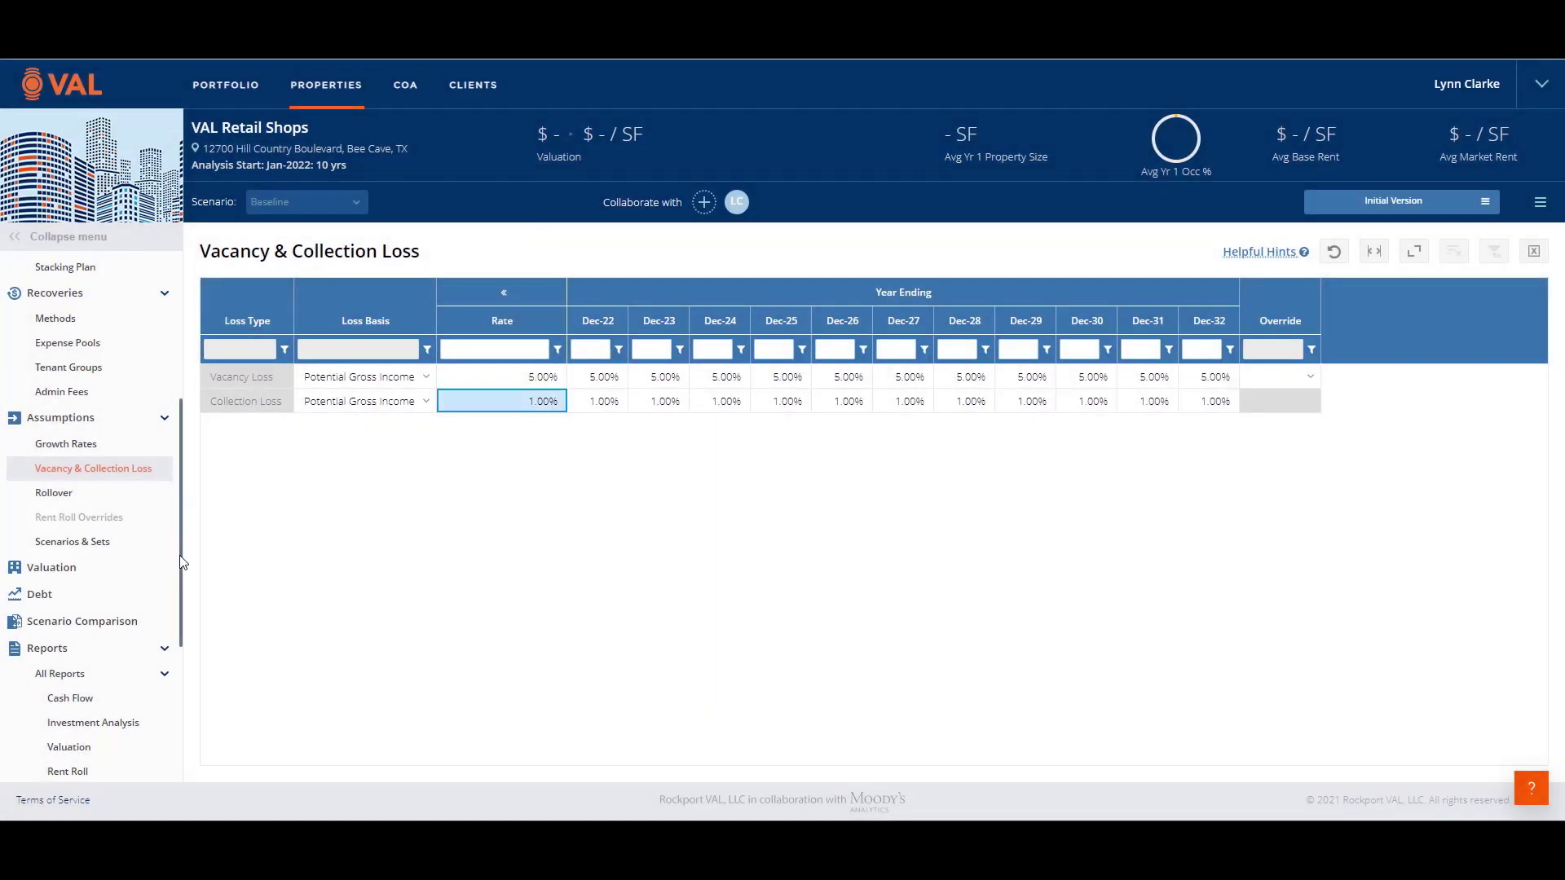
Add a Parking Garage miscellaneous income line with an amount of 12.
drag(182, 563, 193, 399)
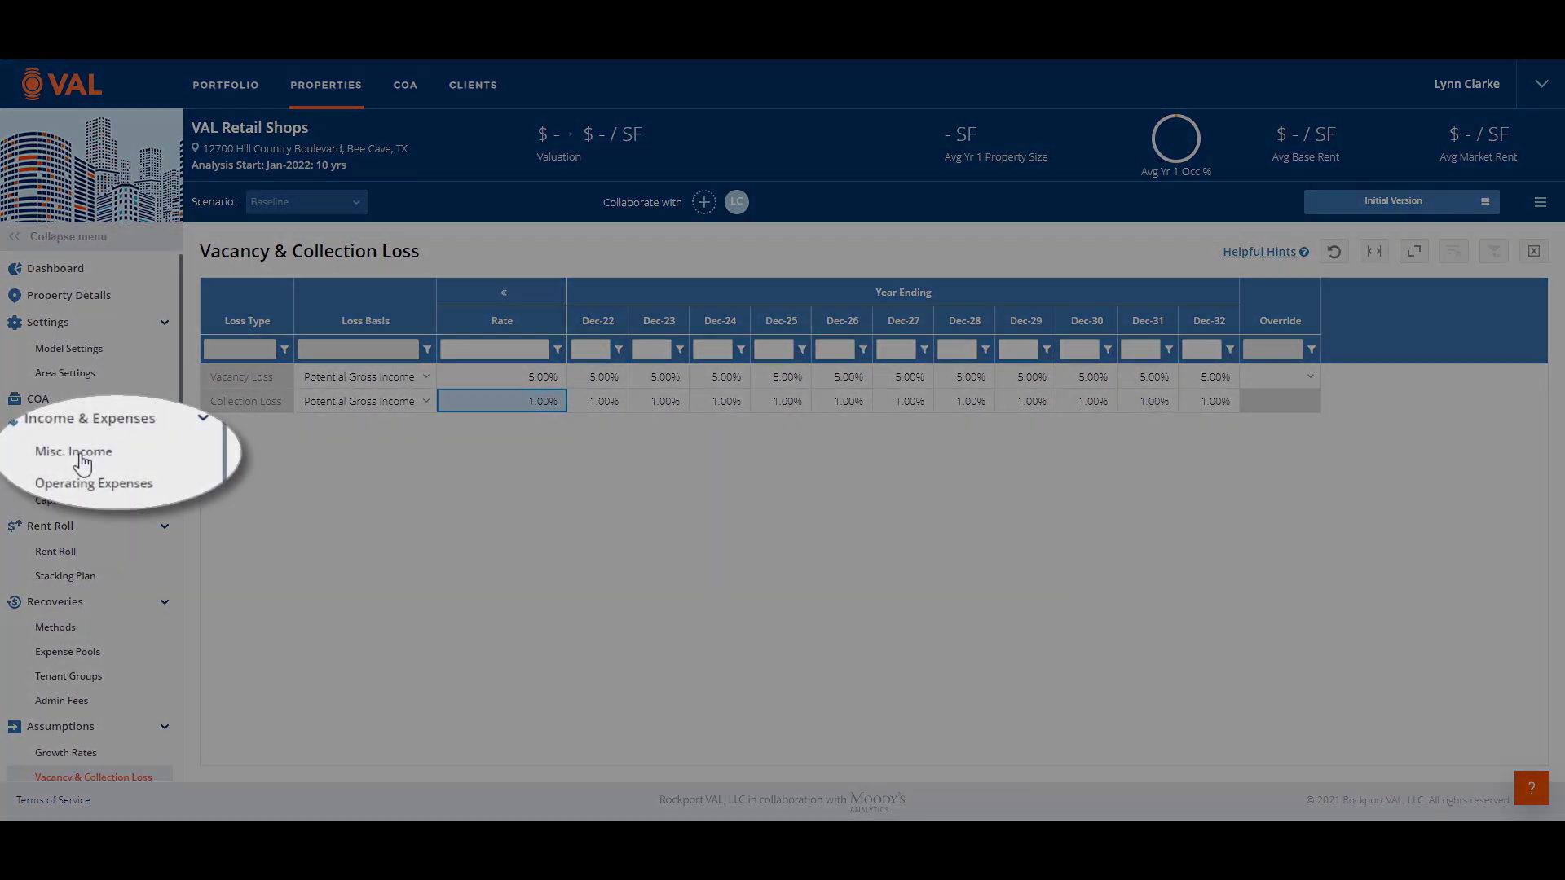
click(81, 455)
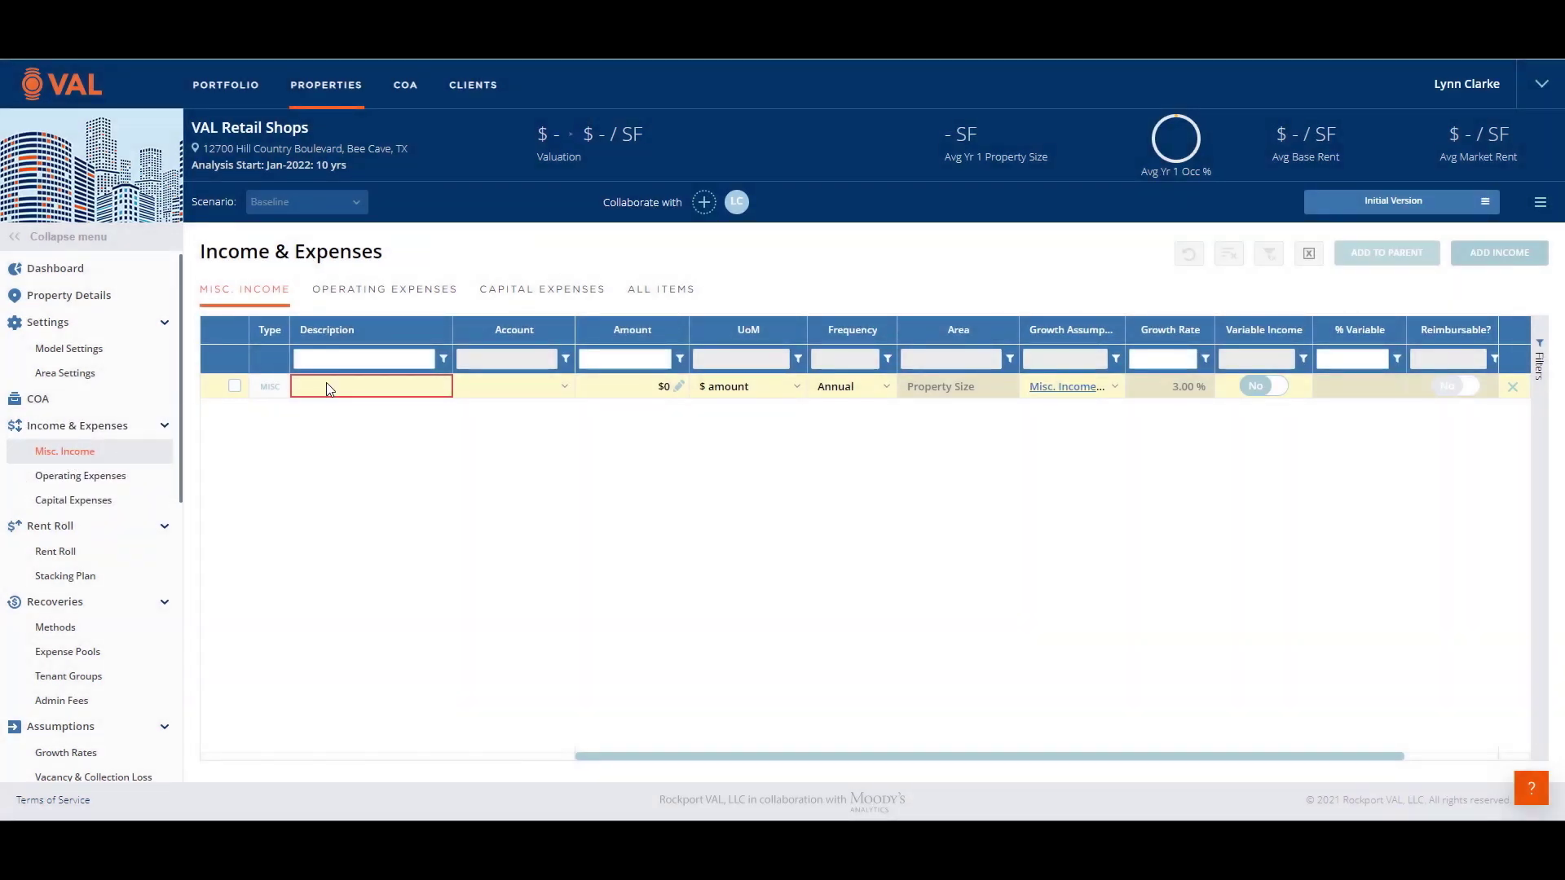
click(329, 388)
text(Parking Garage)
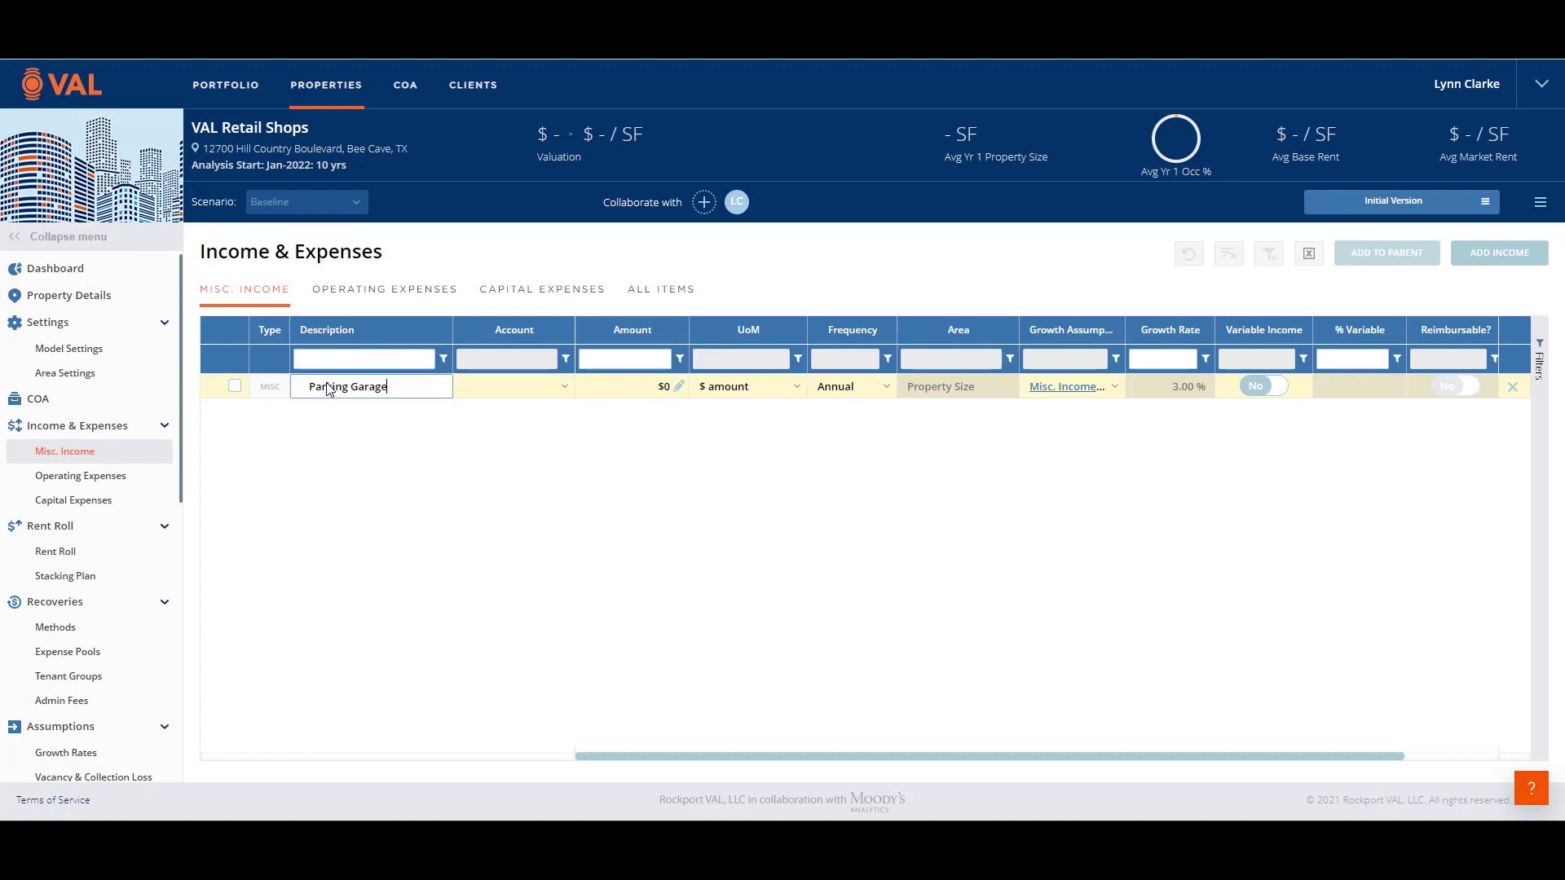
click(606, 384)
text(12)
click(771, 389)
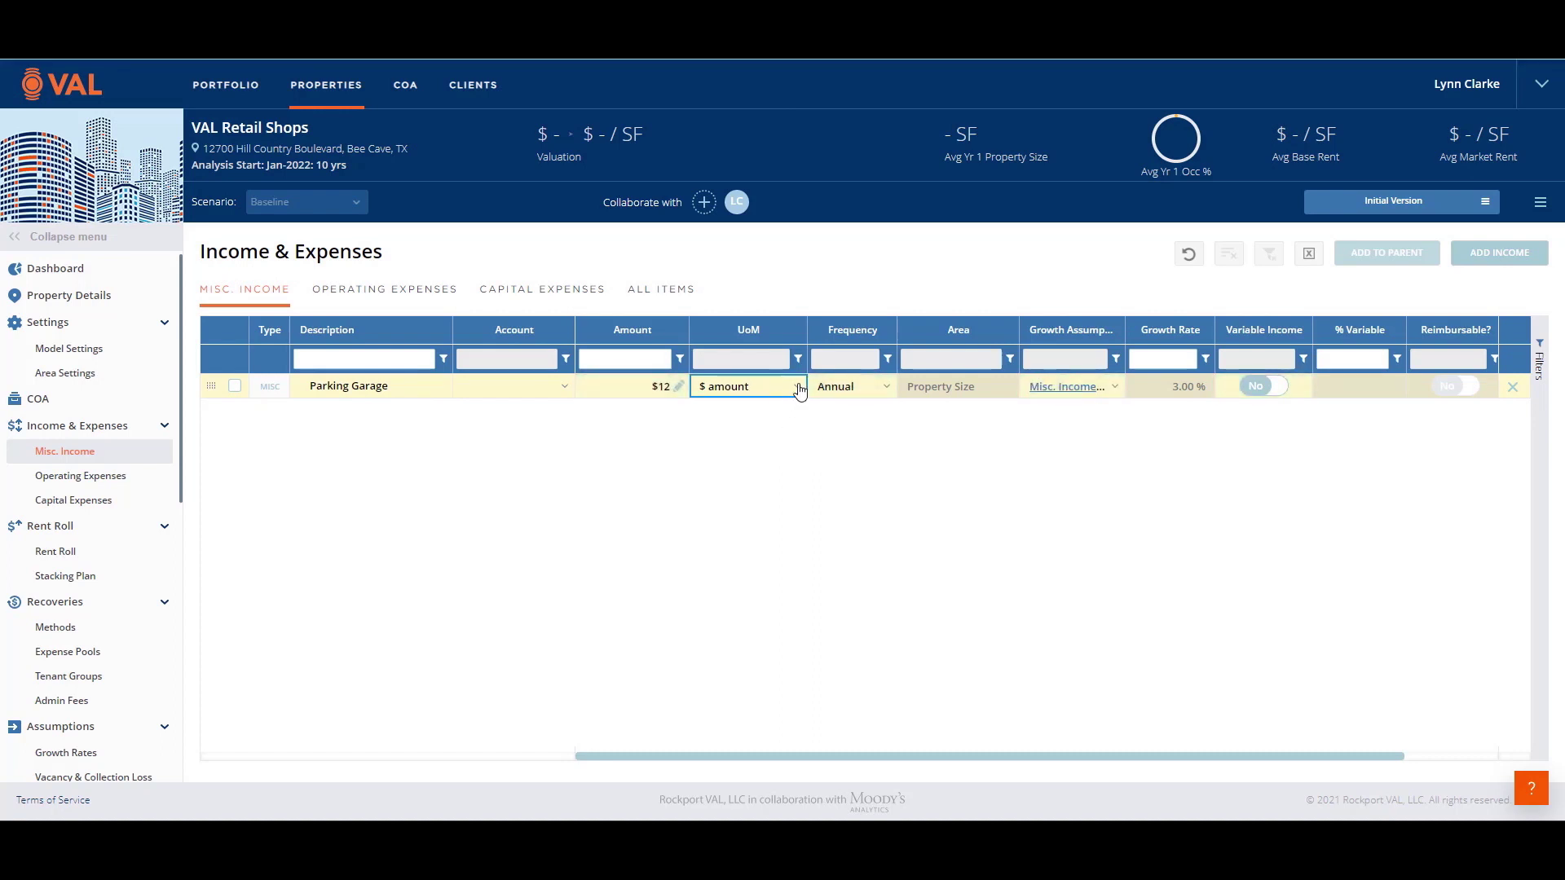
Charge the Parking Garage income in $/Area, based on Occupied Area.
click(799, 388)
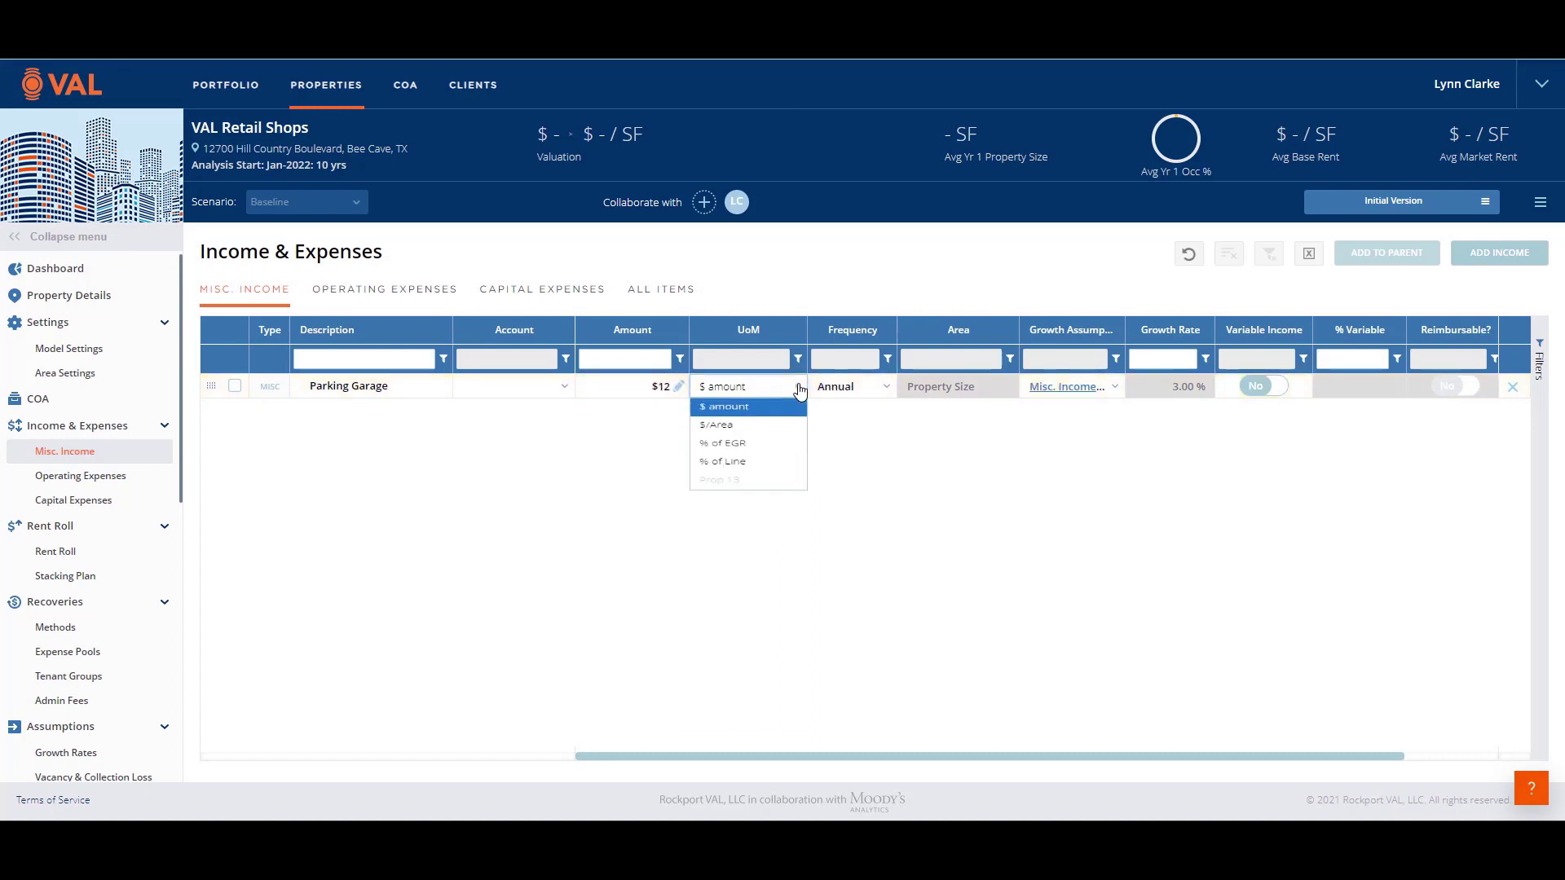
click(752, 441)
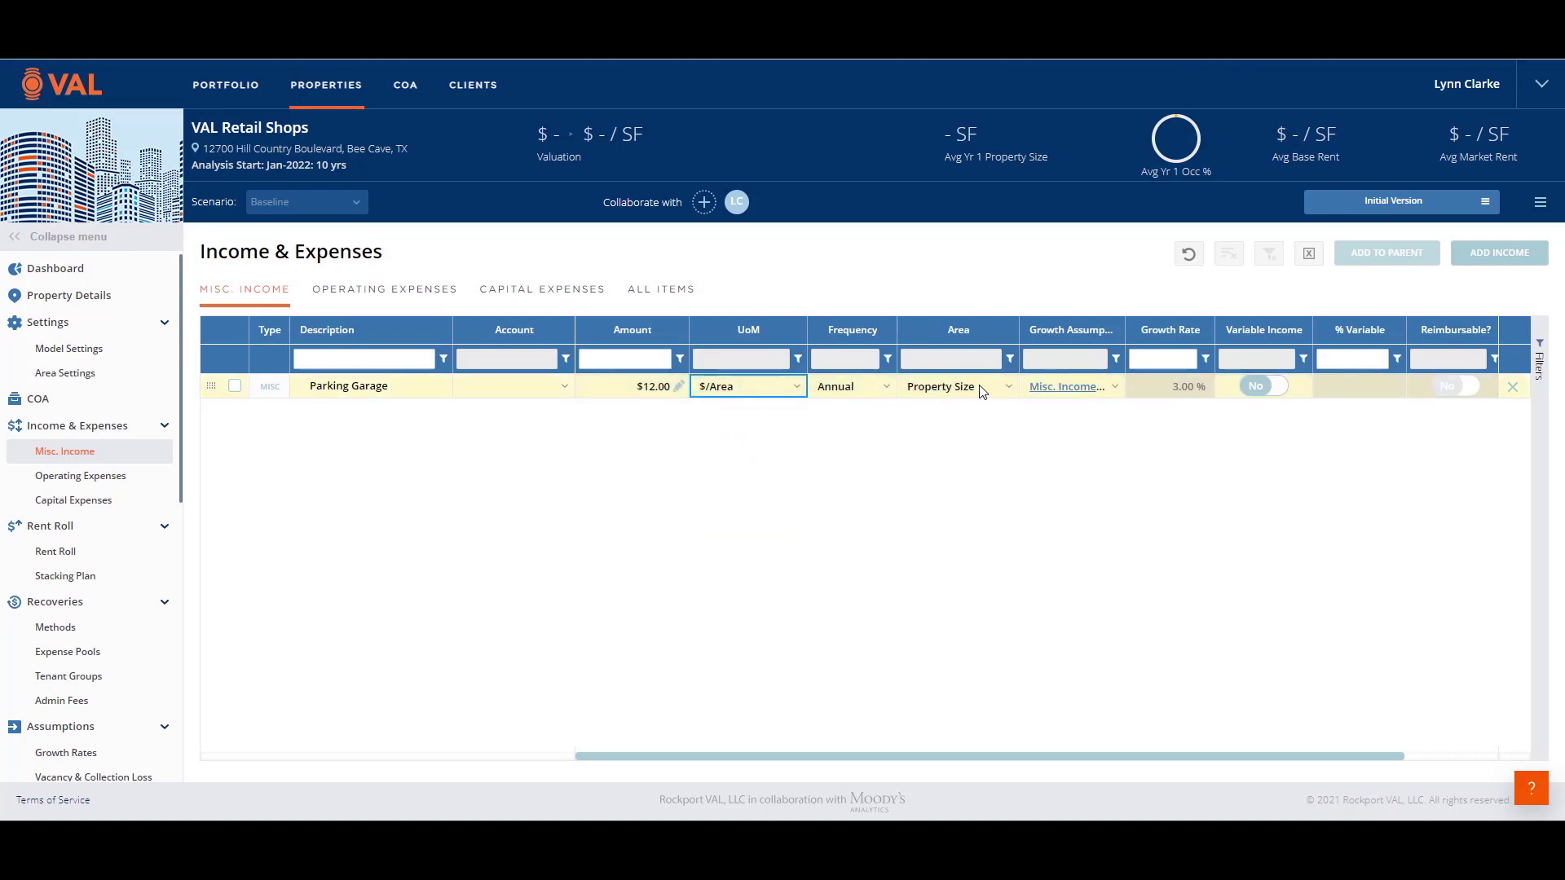
click(1010, 387)
click(1009, 386)
click(962, 438)
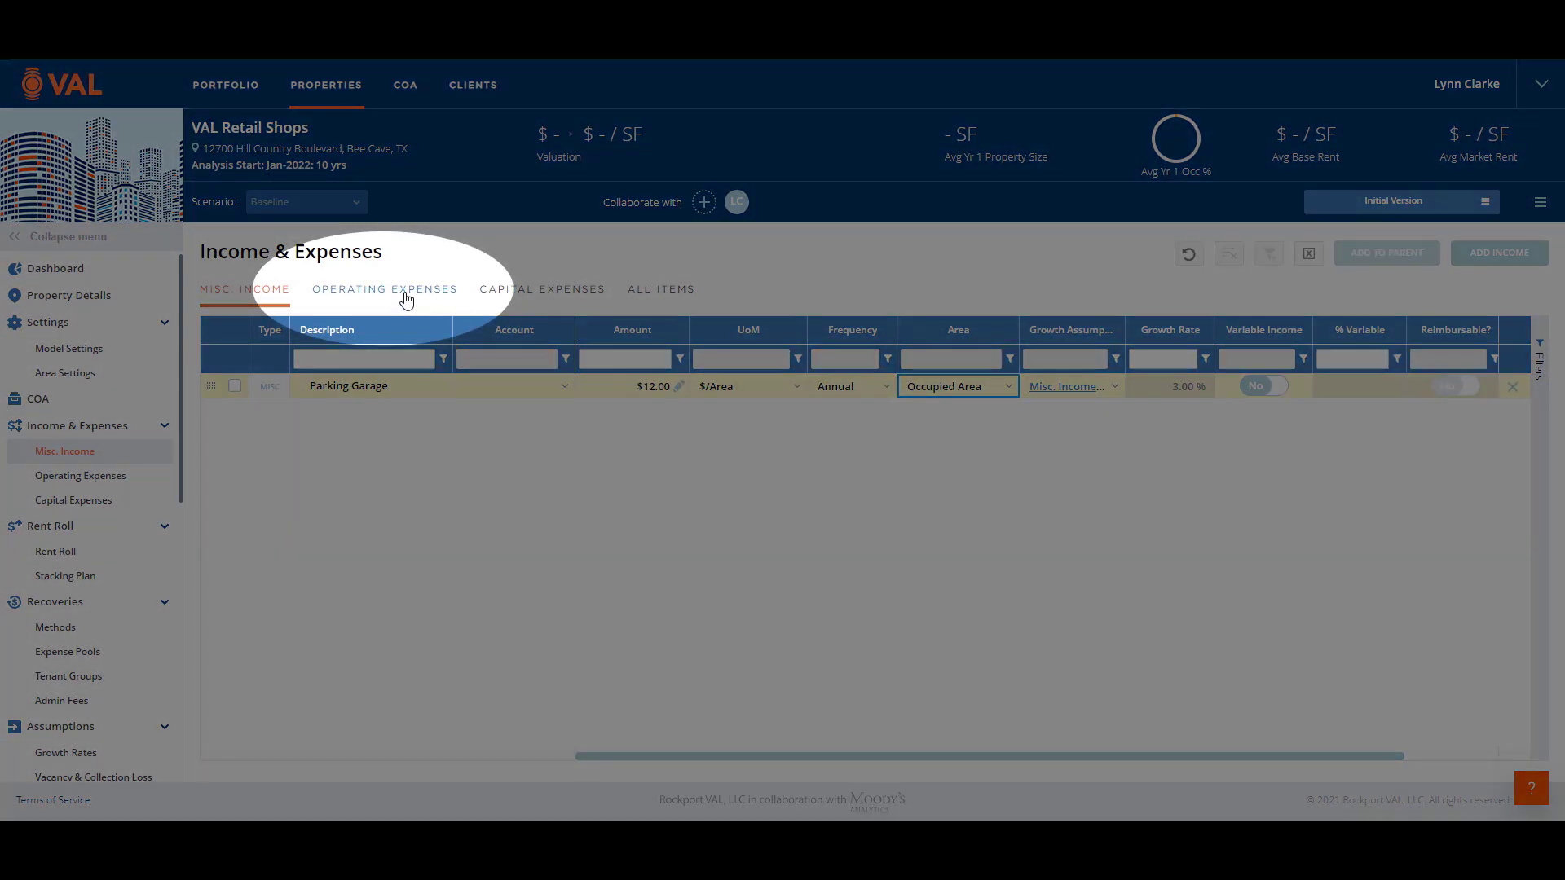
Clone the blank operating expense row 15 times.
click(406, 301)
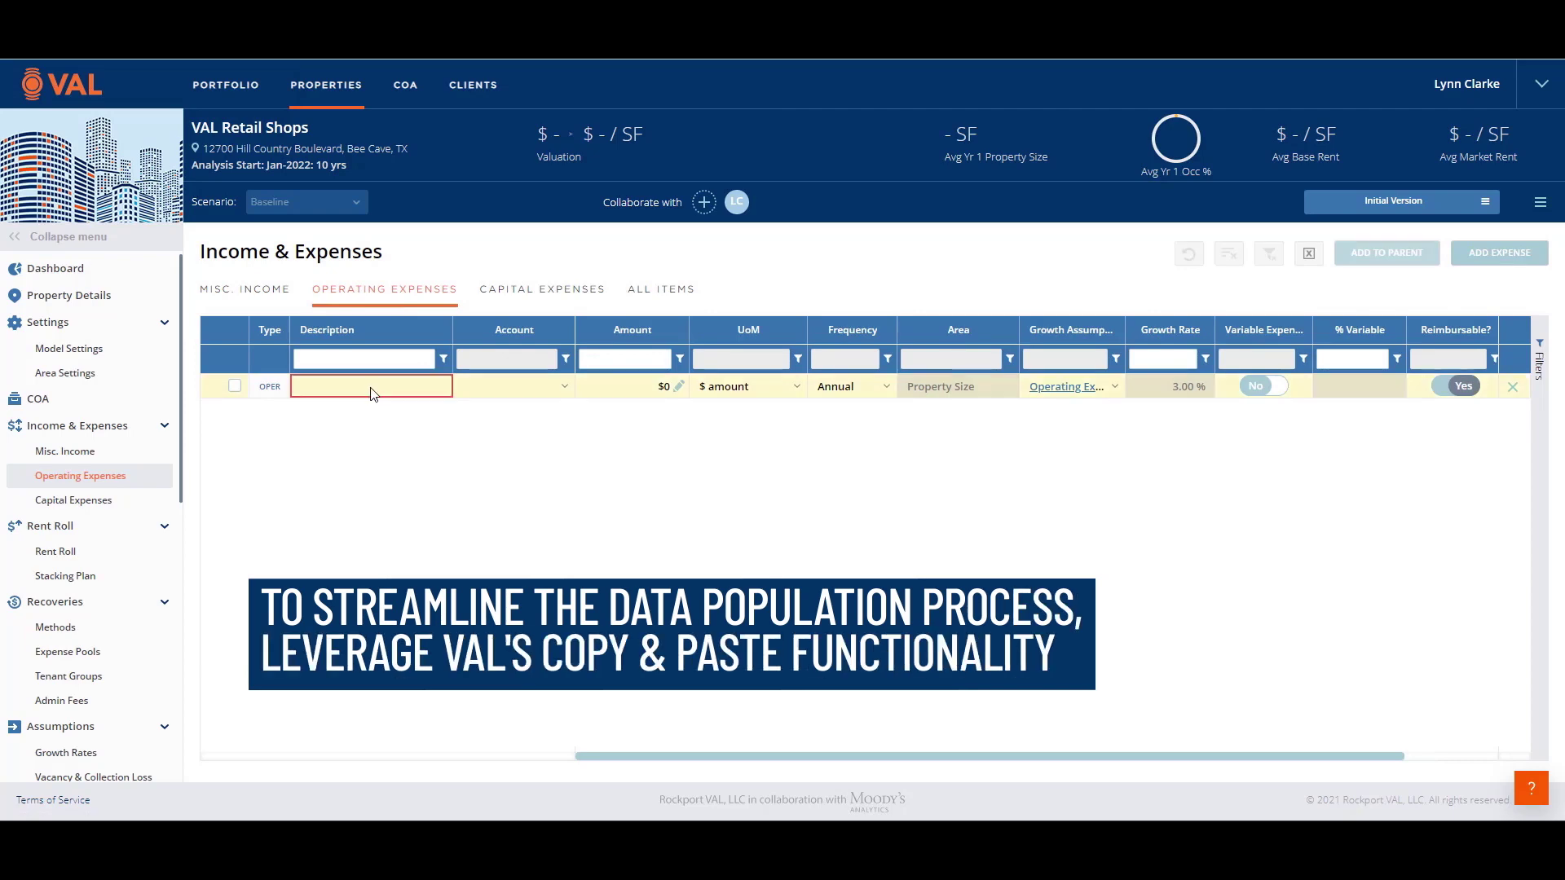
right_click(374, 395)
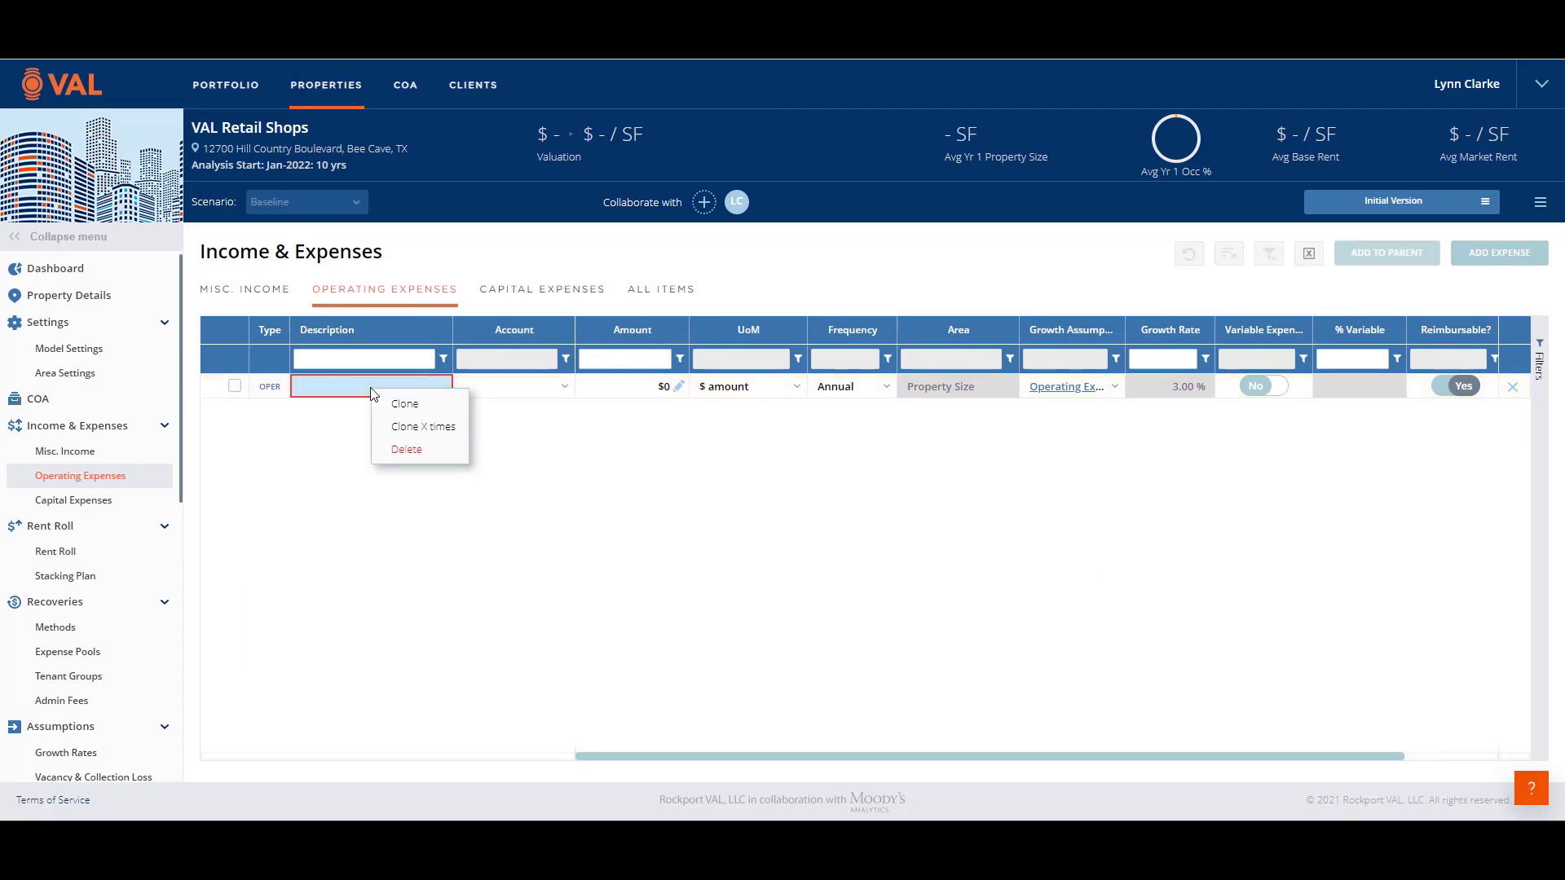
click(400, 426)
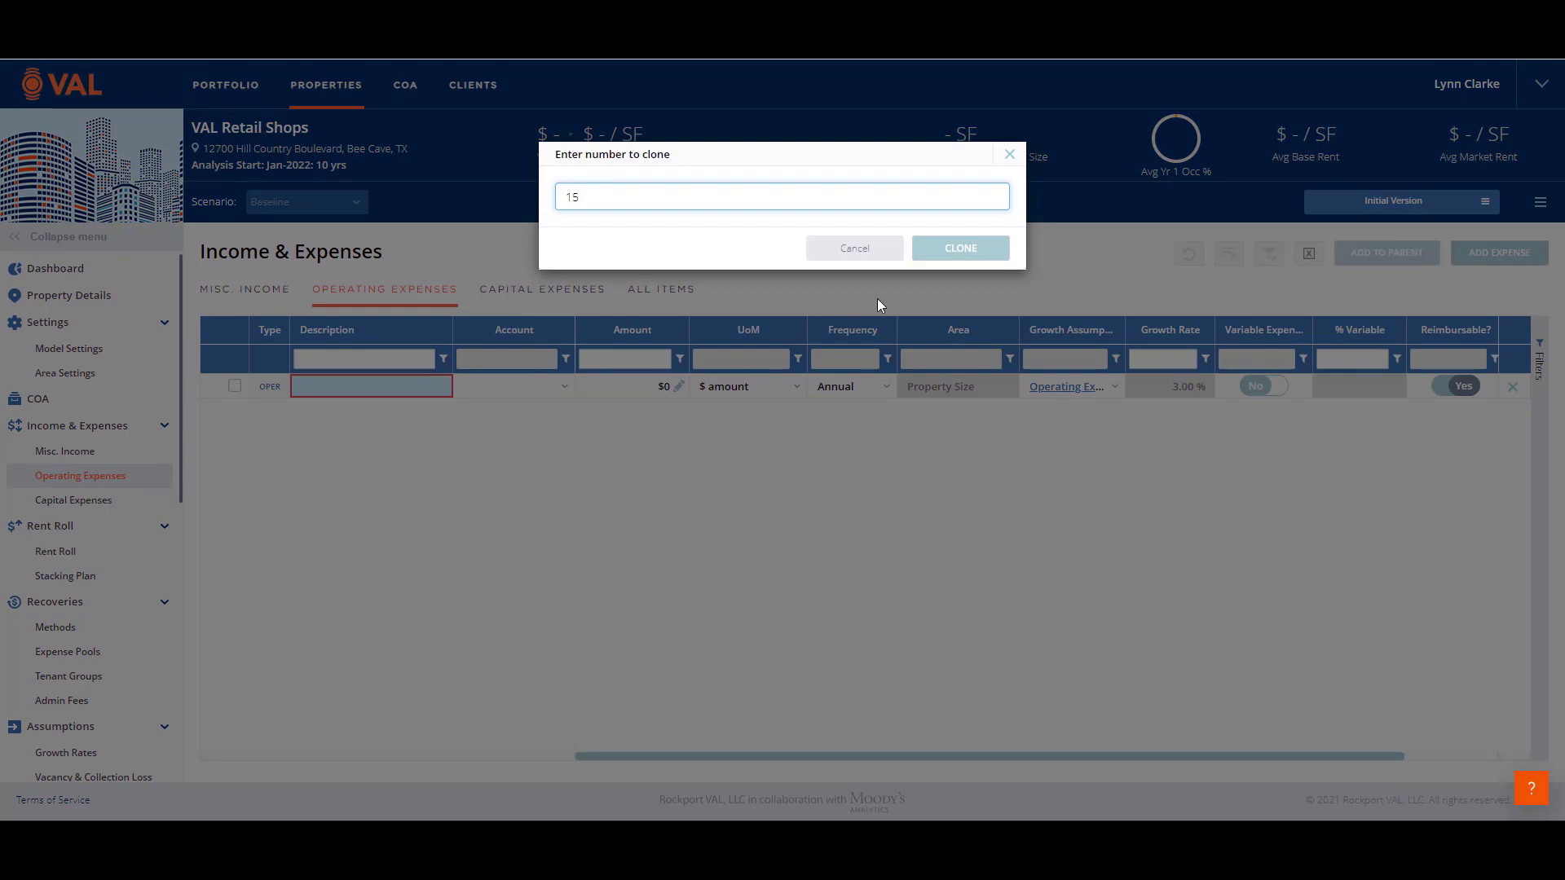
click(940, 258)
key(alt+Tab)
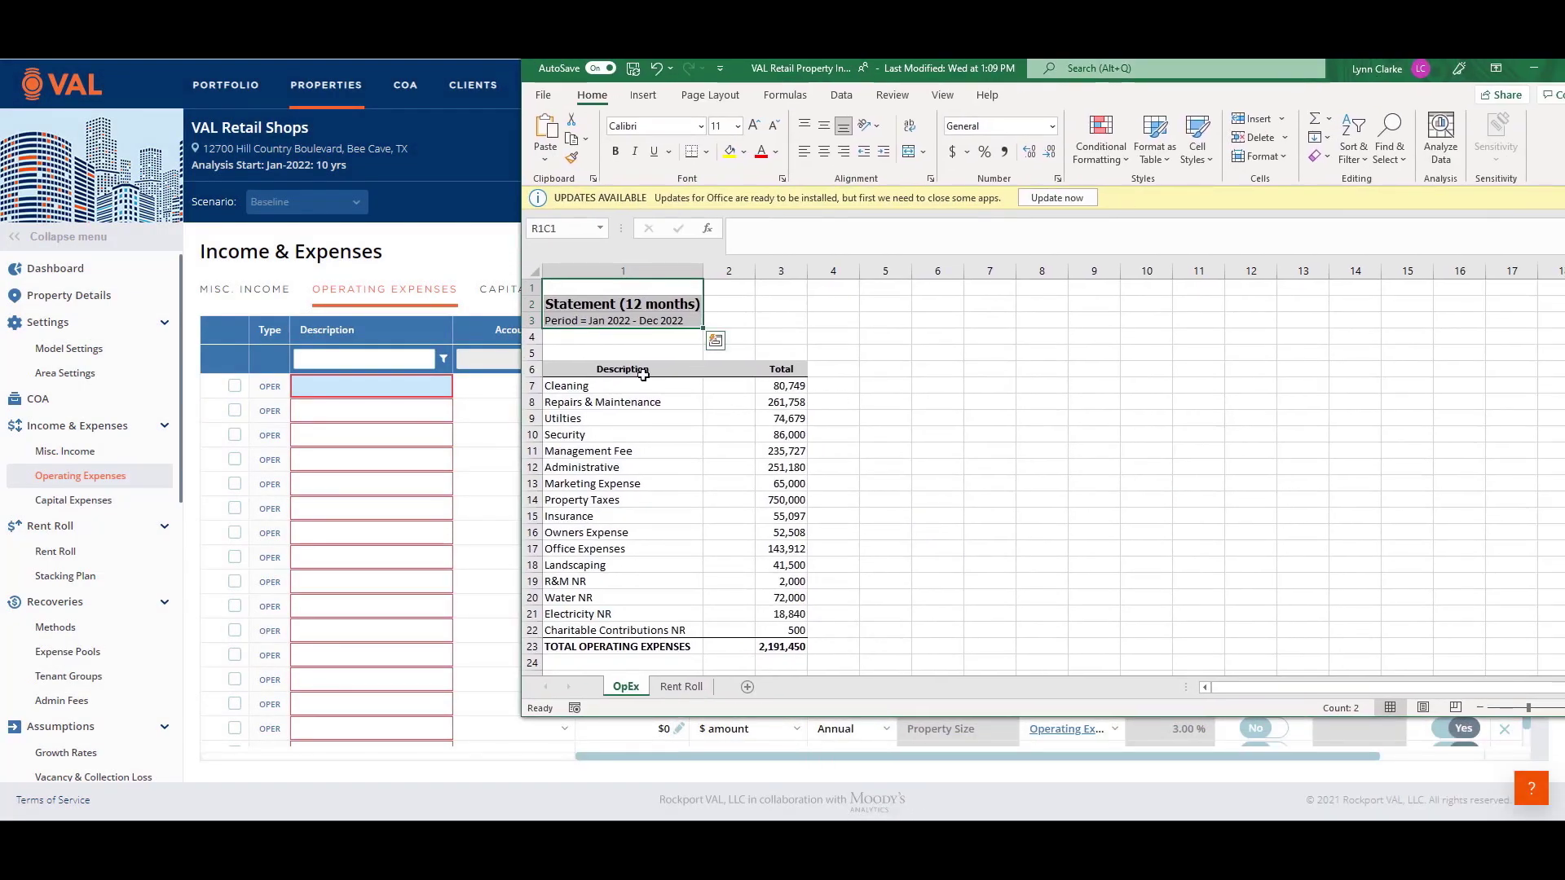
Copy the expense names and totals from the Excel OpEx sheet and paste them into the grid.
drag(562, 393, 774, 625)
key(ctrl+c)
click(339, 393)
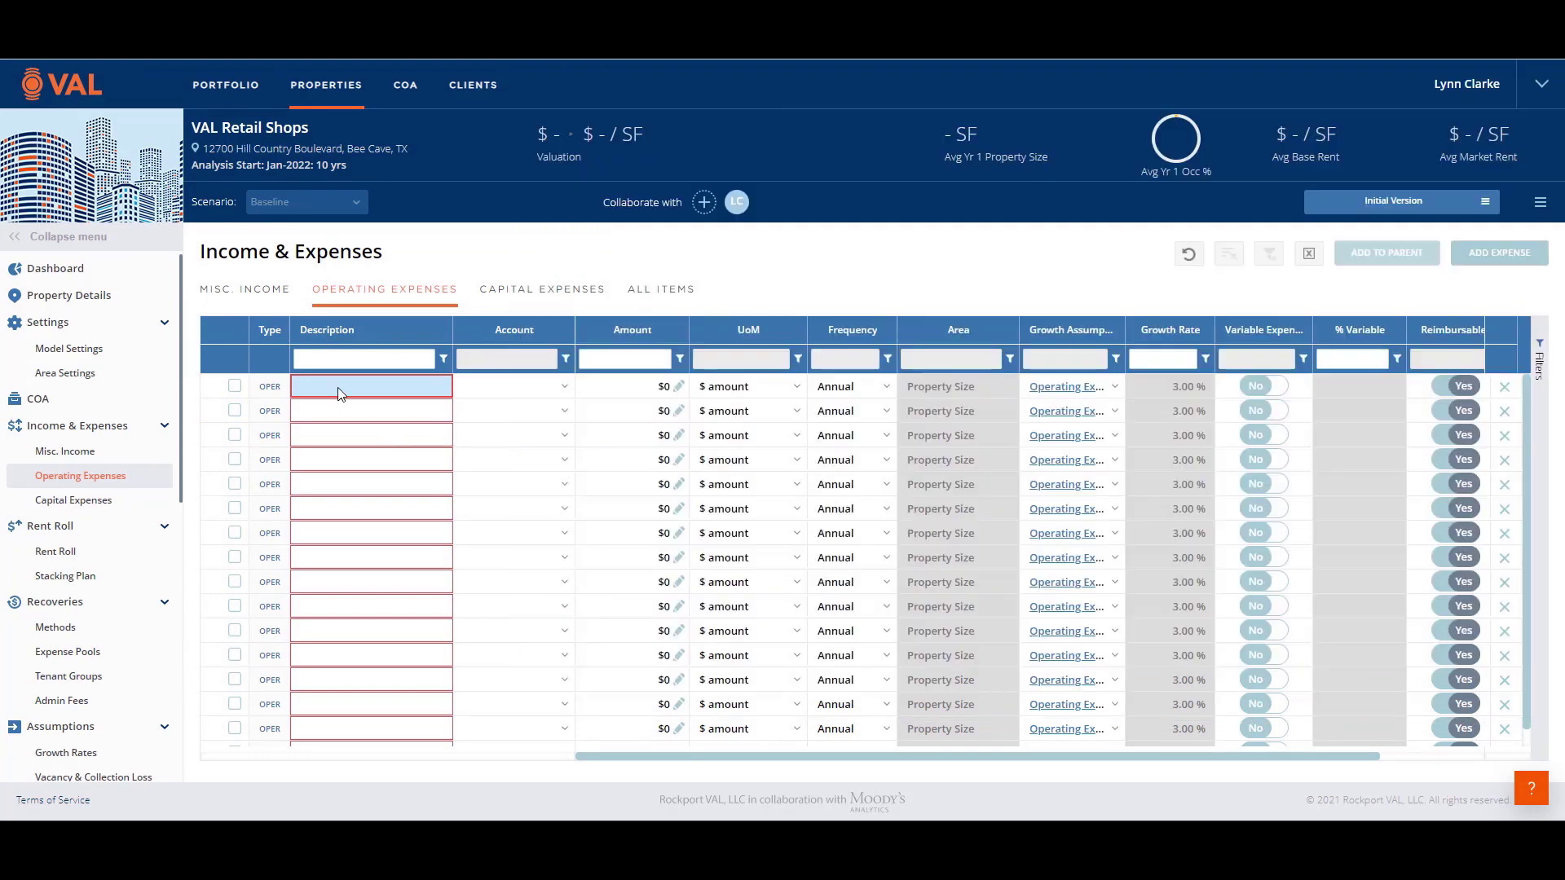
key(ctrl+v)
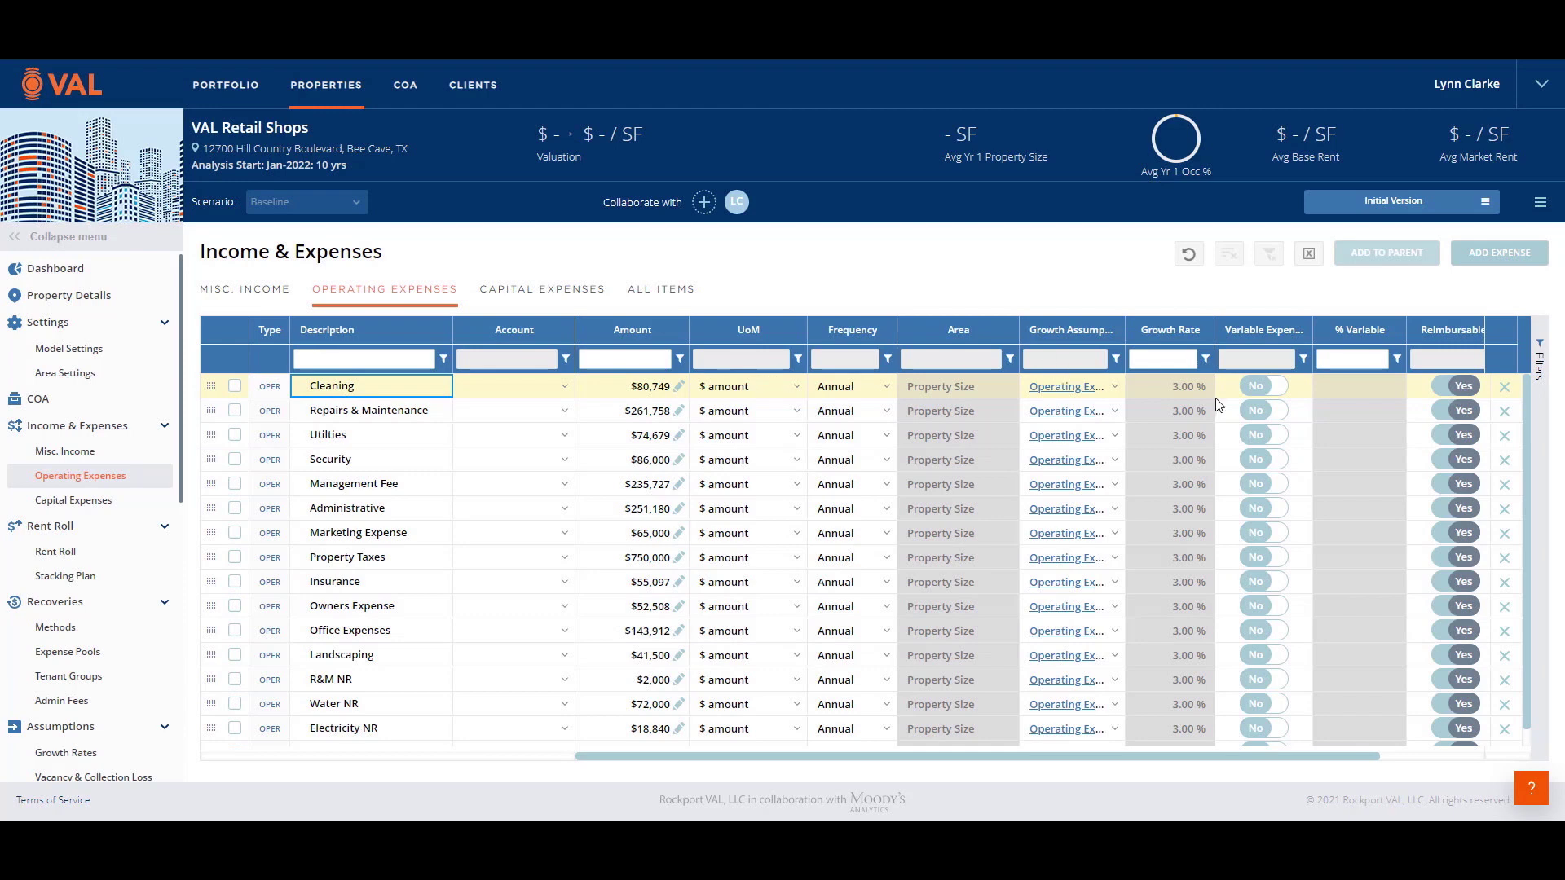
Make Cleaning a variable expense at 40% variable.
click(1260, 386)
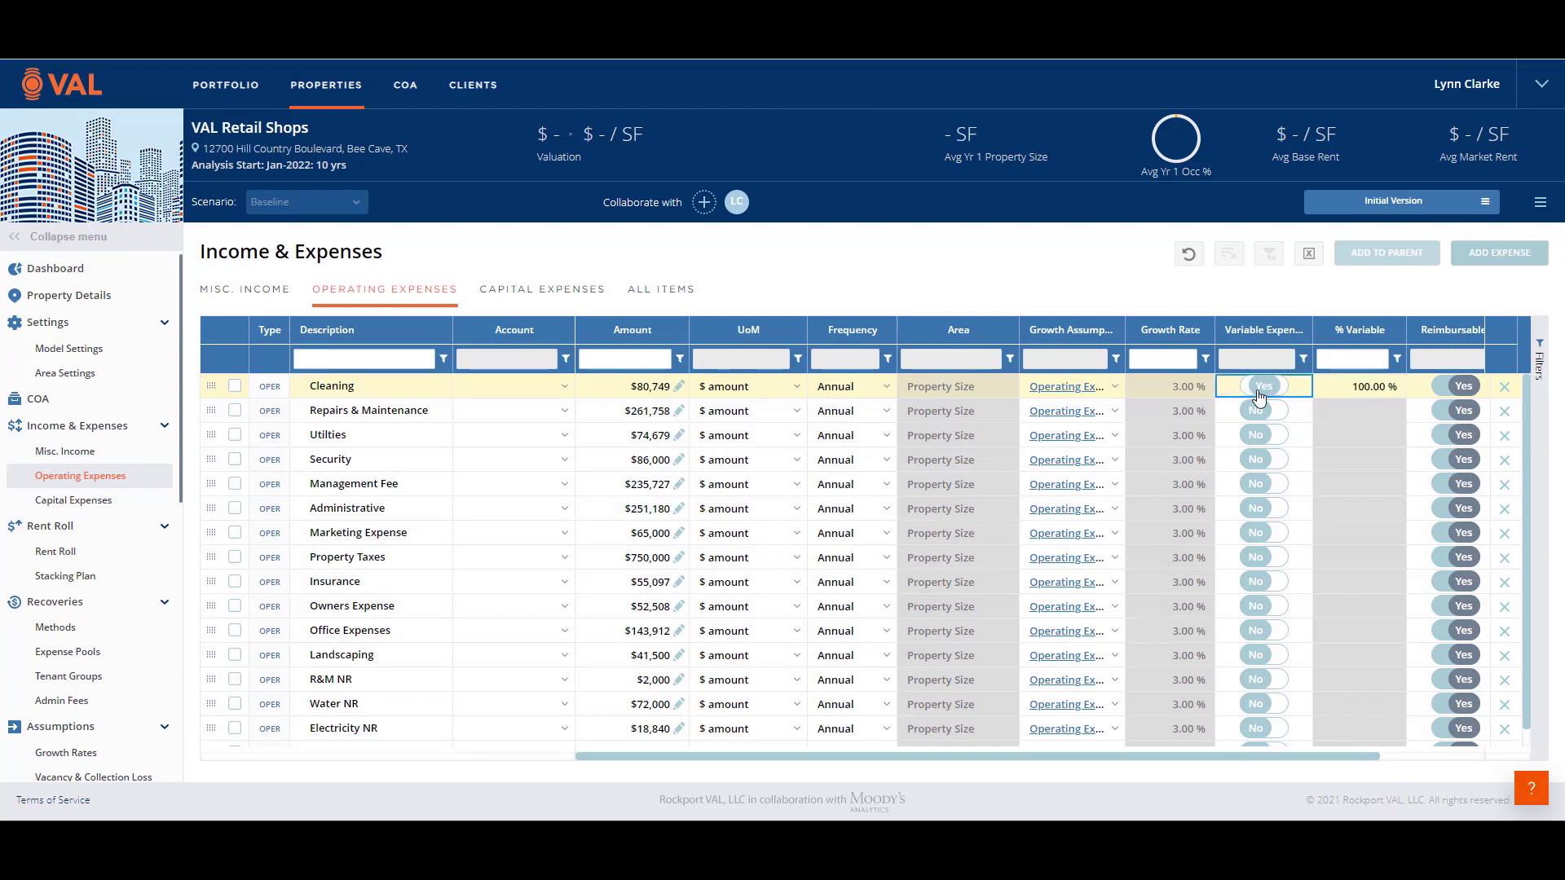
click(1358, 388)
text(40)
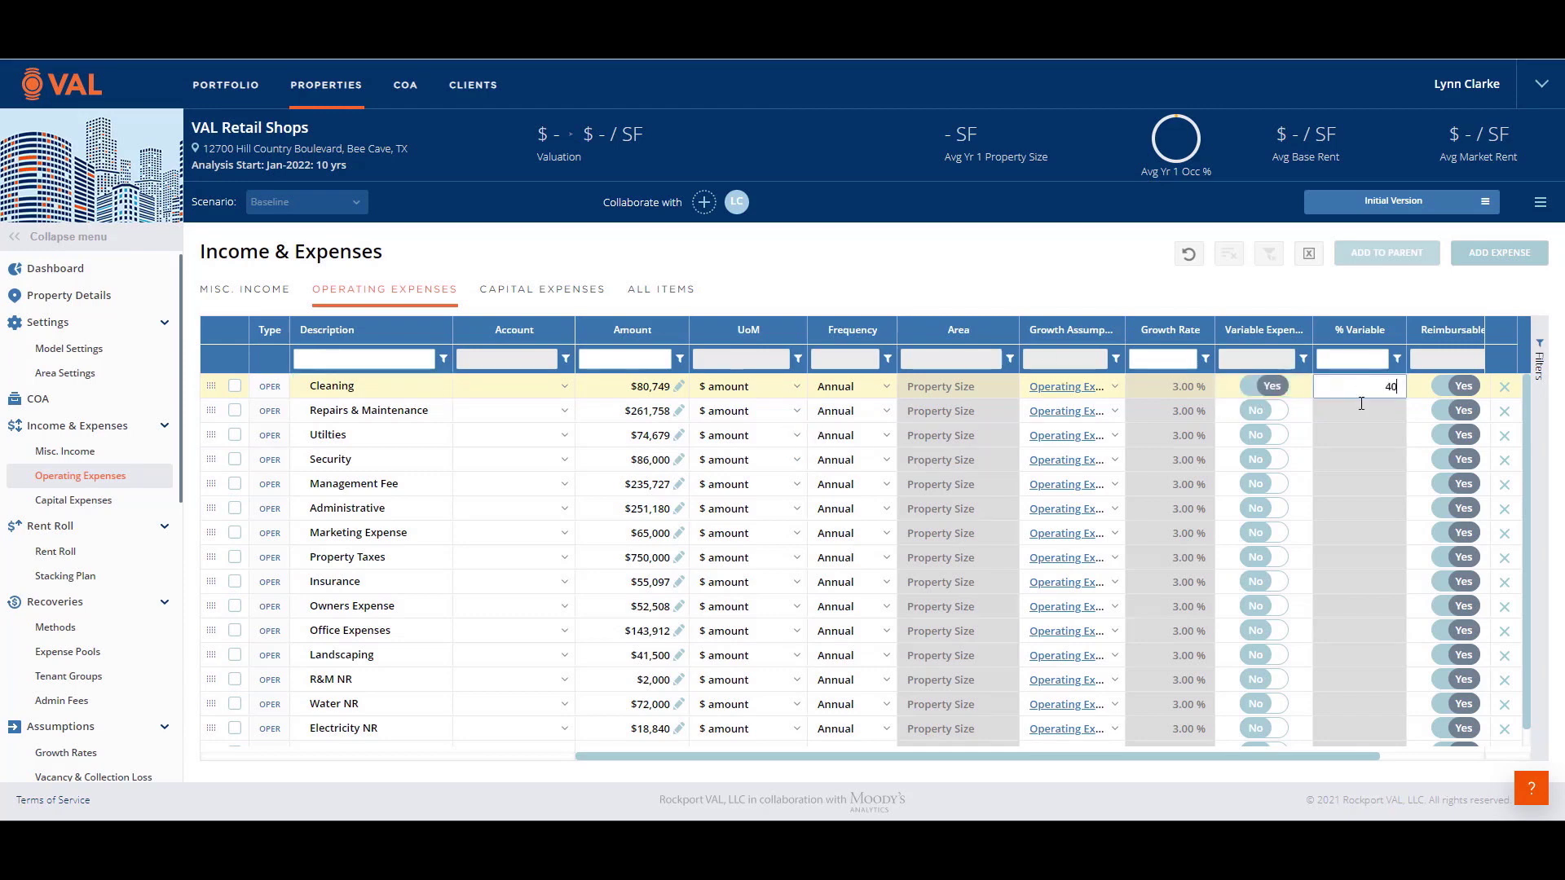
click(1360, 419)
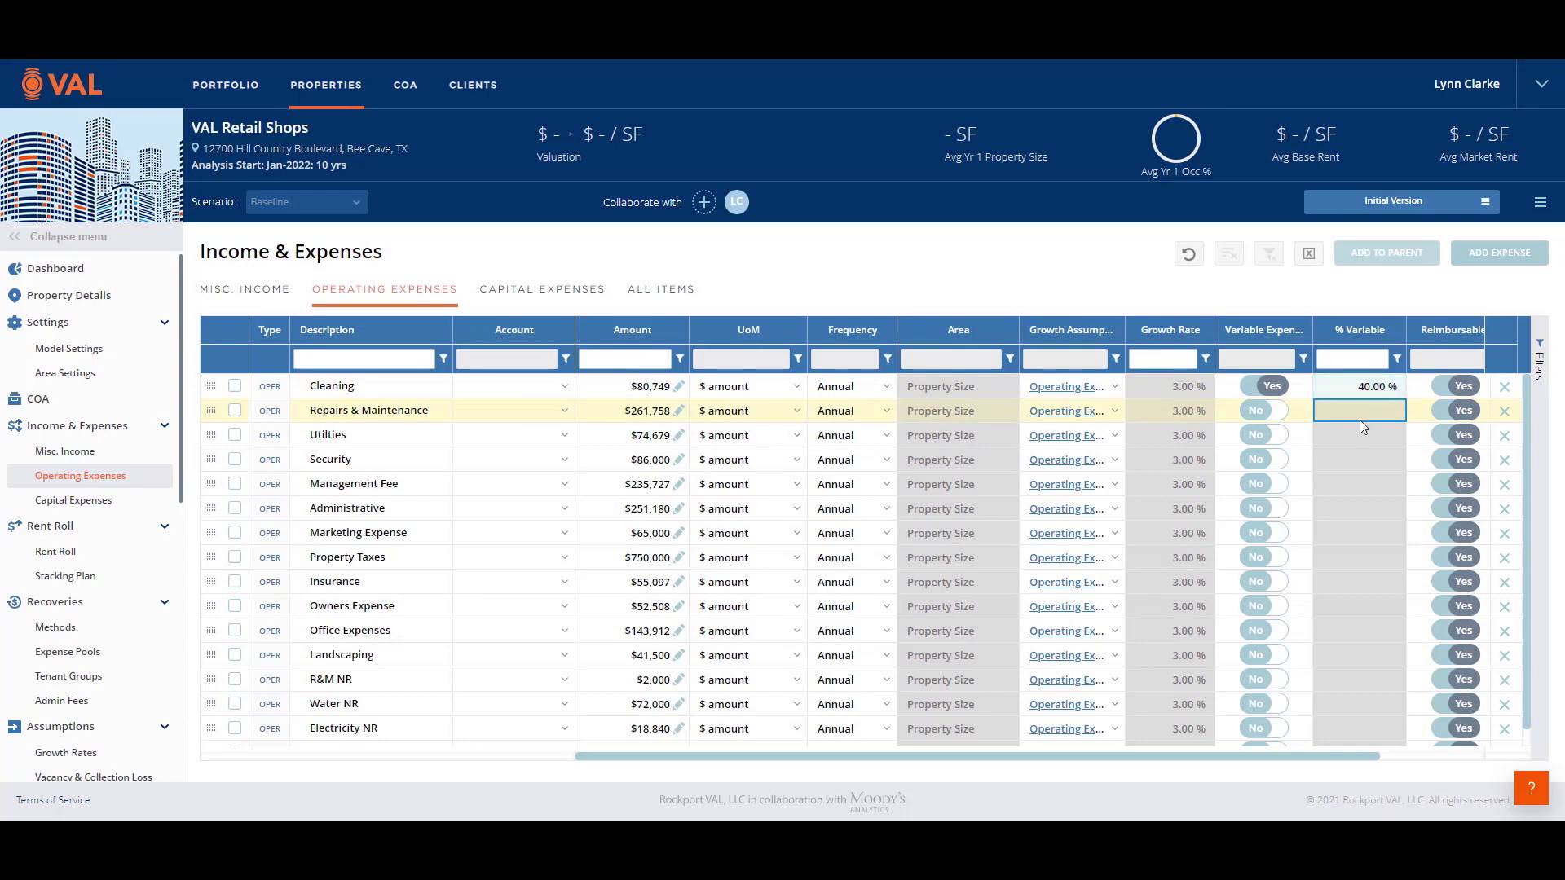
Set the Management Fee to 3% of EGR.
click(766, 489)
click(798, 489)
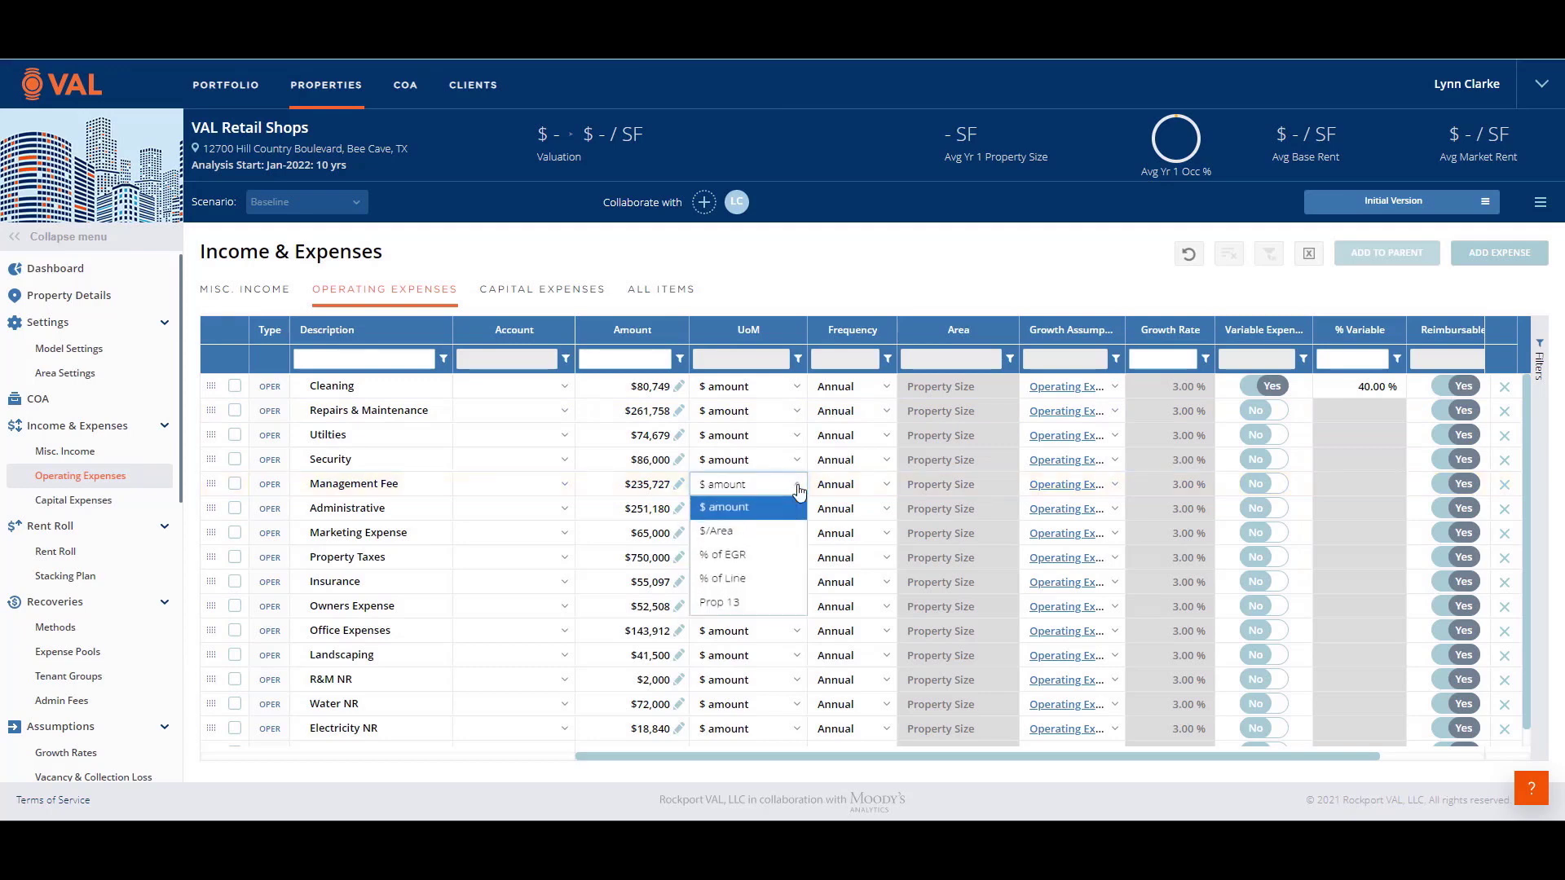
click(736, 557)
click(611, 487)
text(3)
click(618, 543)
Switch R&M NR, Water NR, Electricity NR and Charitable Contributions to non-reimbursable.
scroll(658, 701, down, 1)
drag(403, 668, 393, 729)
drag(633, 760, 822, 769)
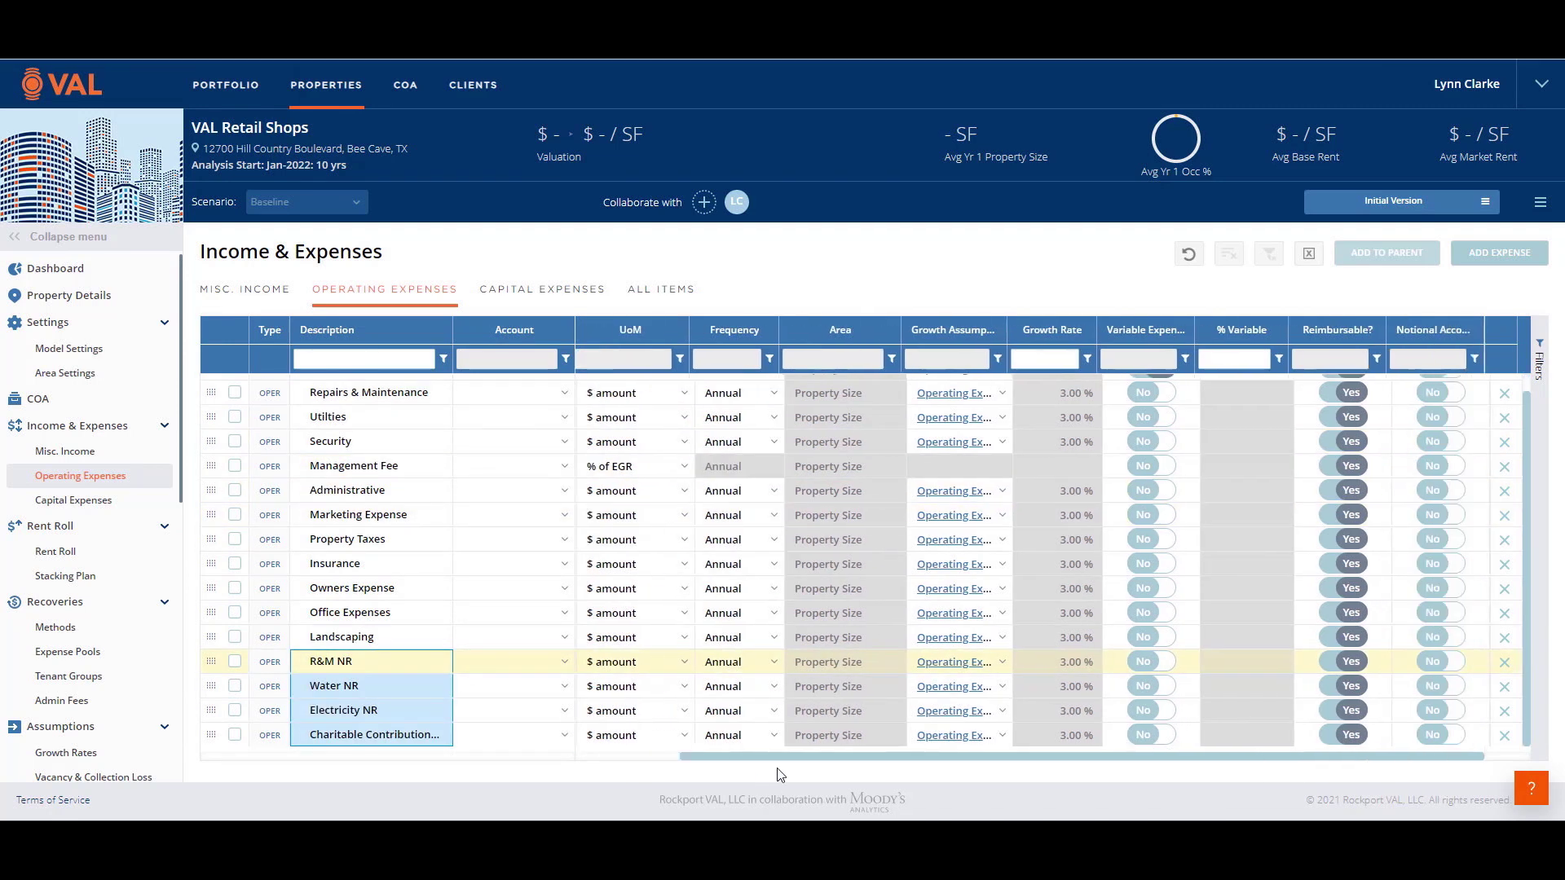
click(1347, 661)
click(1346, 685)
click(1351, 711)
click(1350, 735)
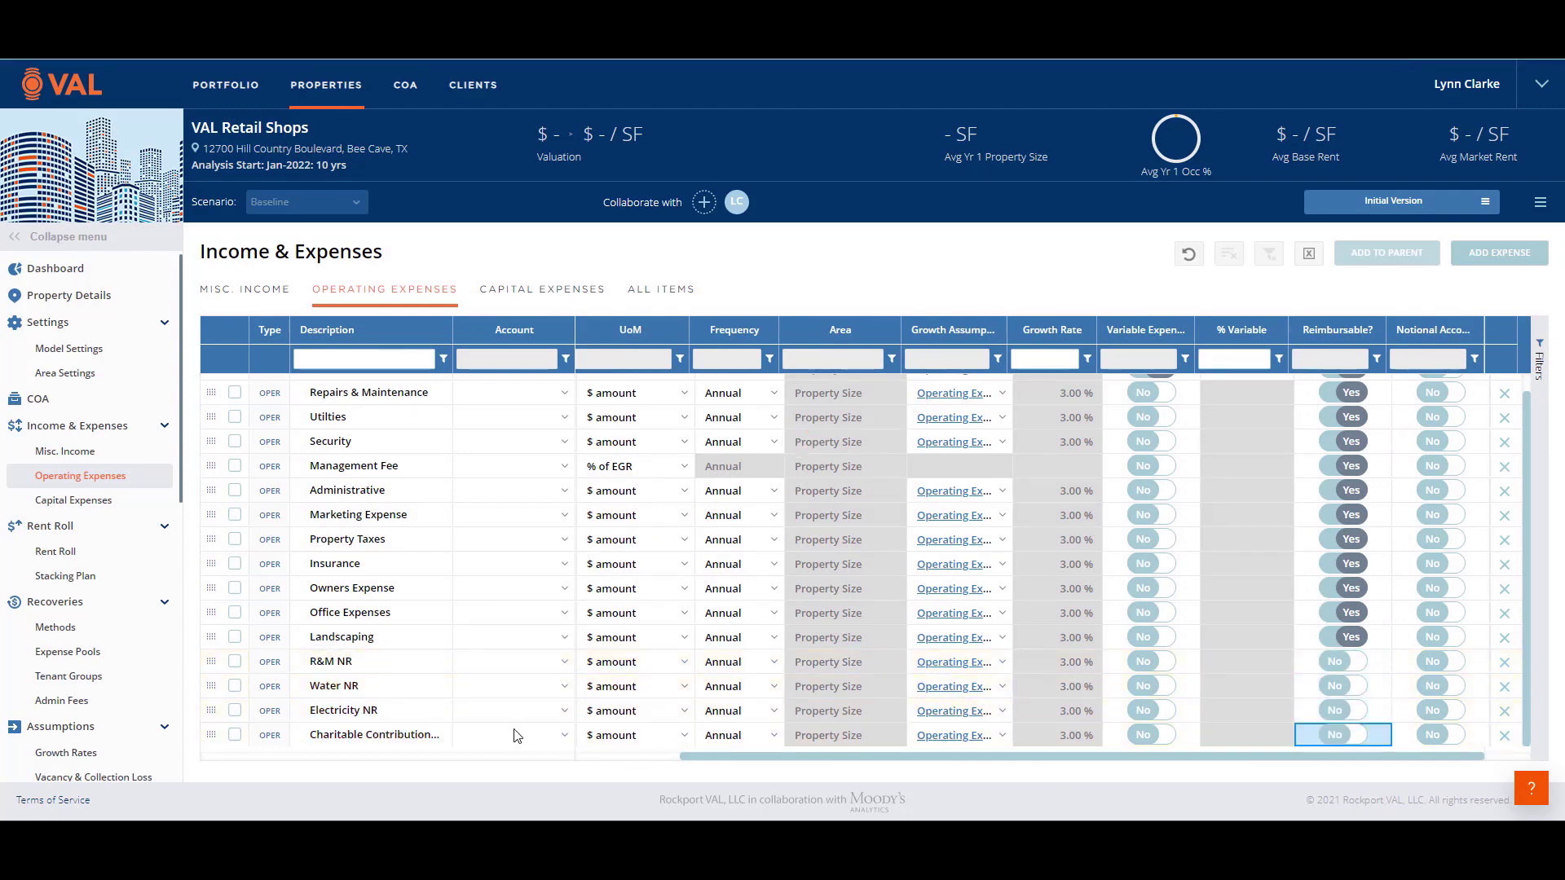
Clone the empty first lease row 52 times on the Rent Roll.
click(60, 552)
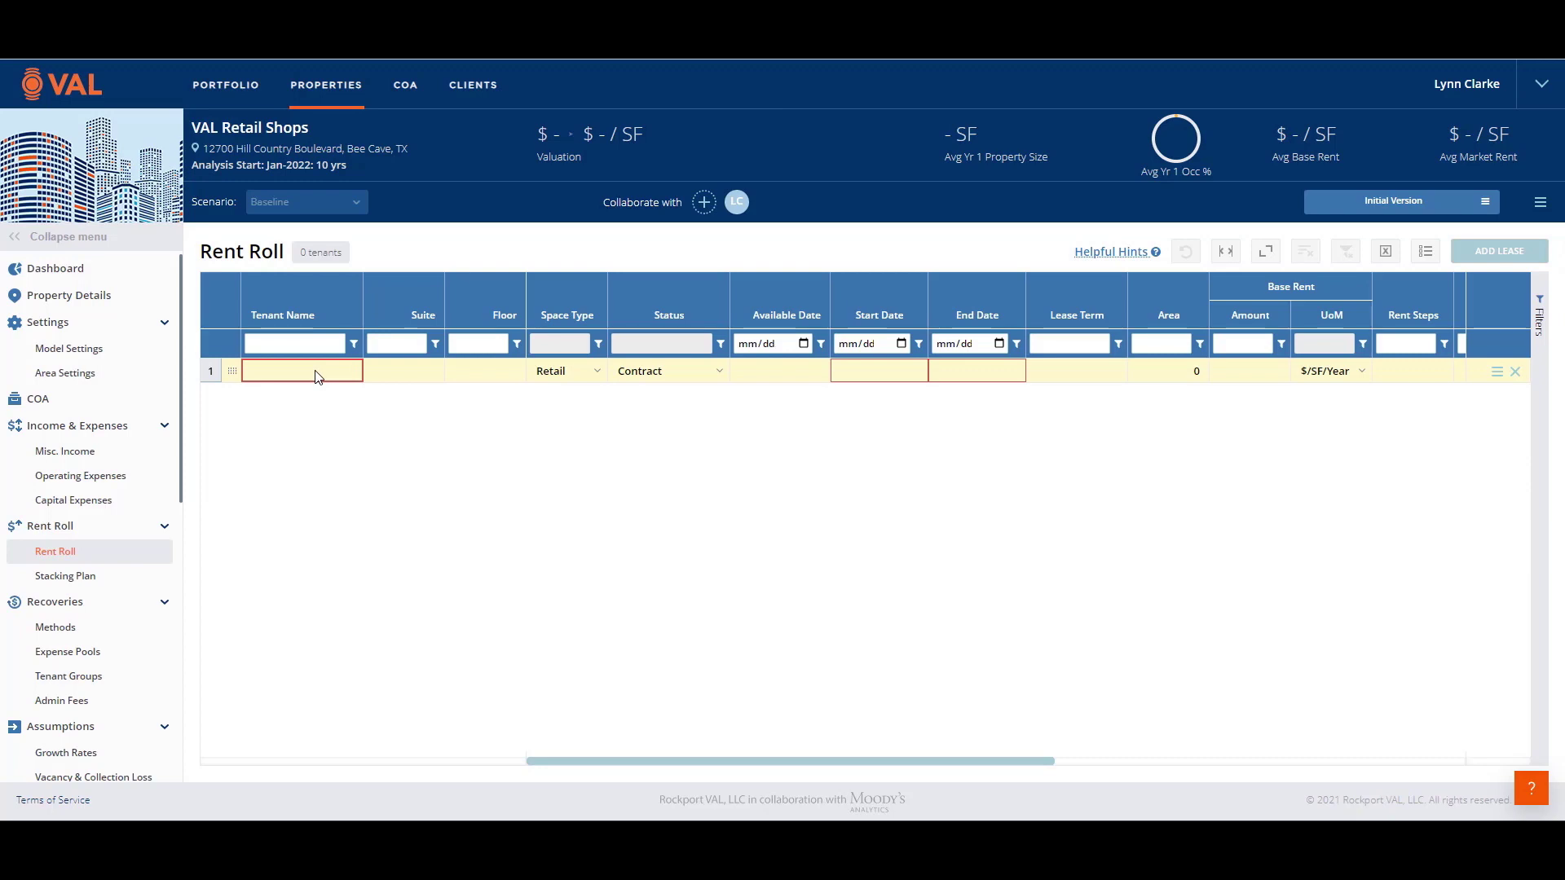
right_click(316, 375)
click(343, 390)
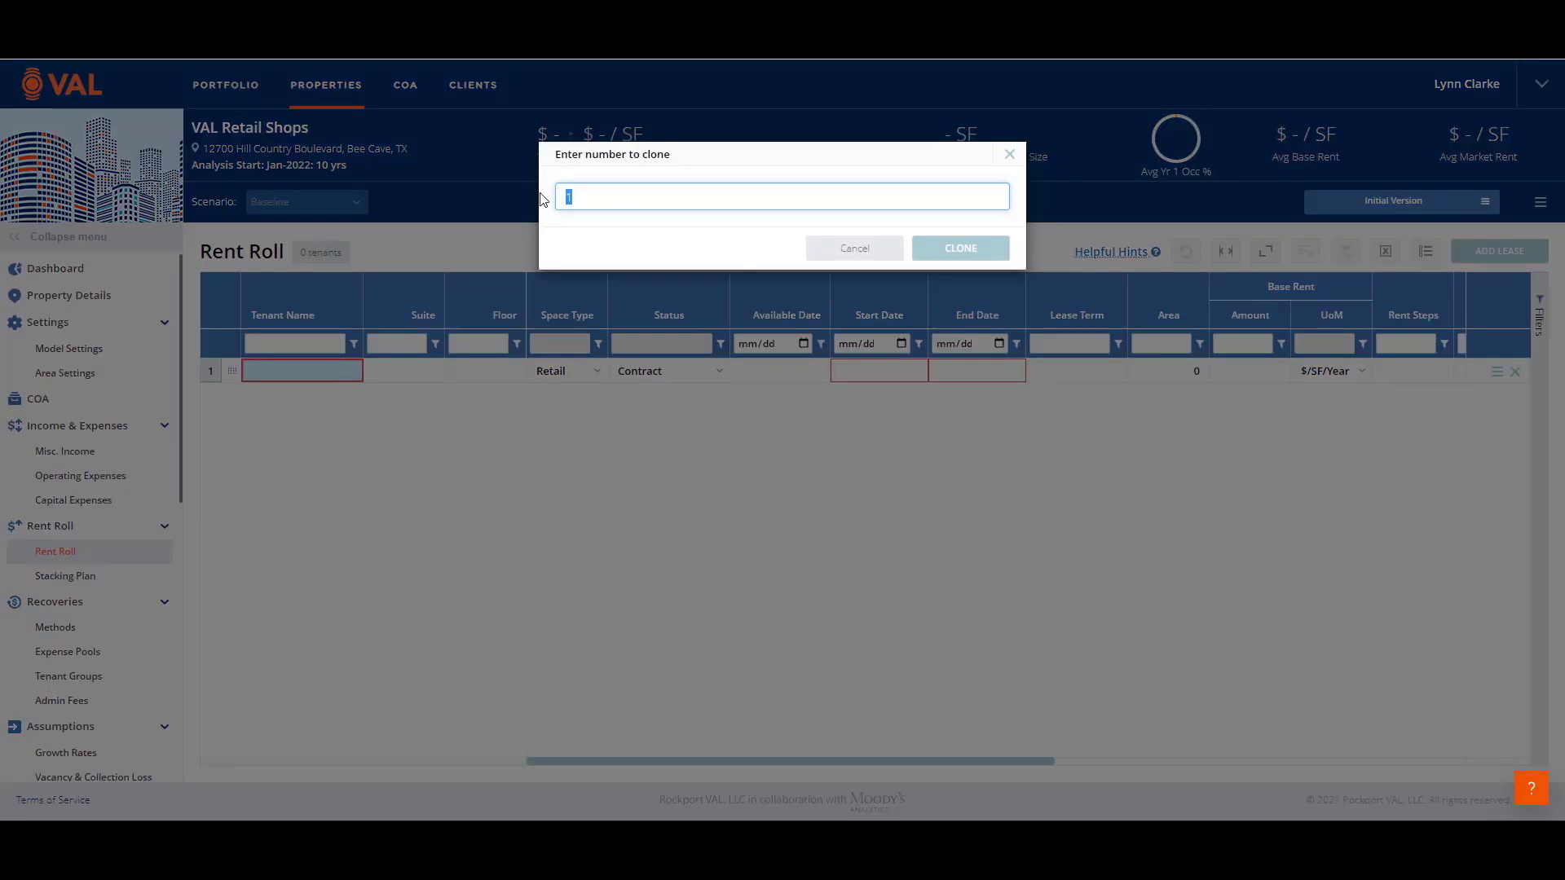
text(52)
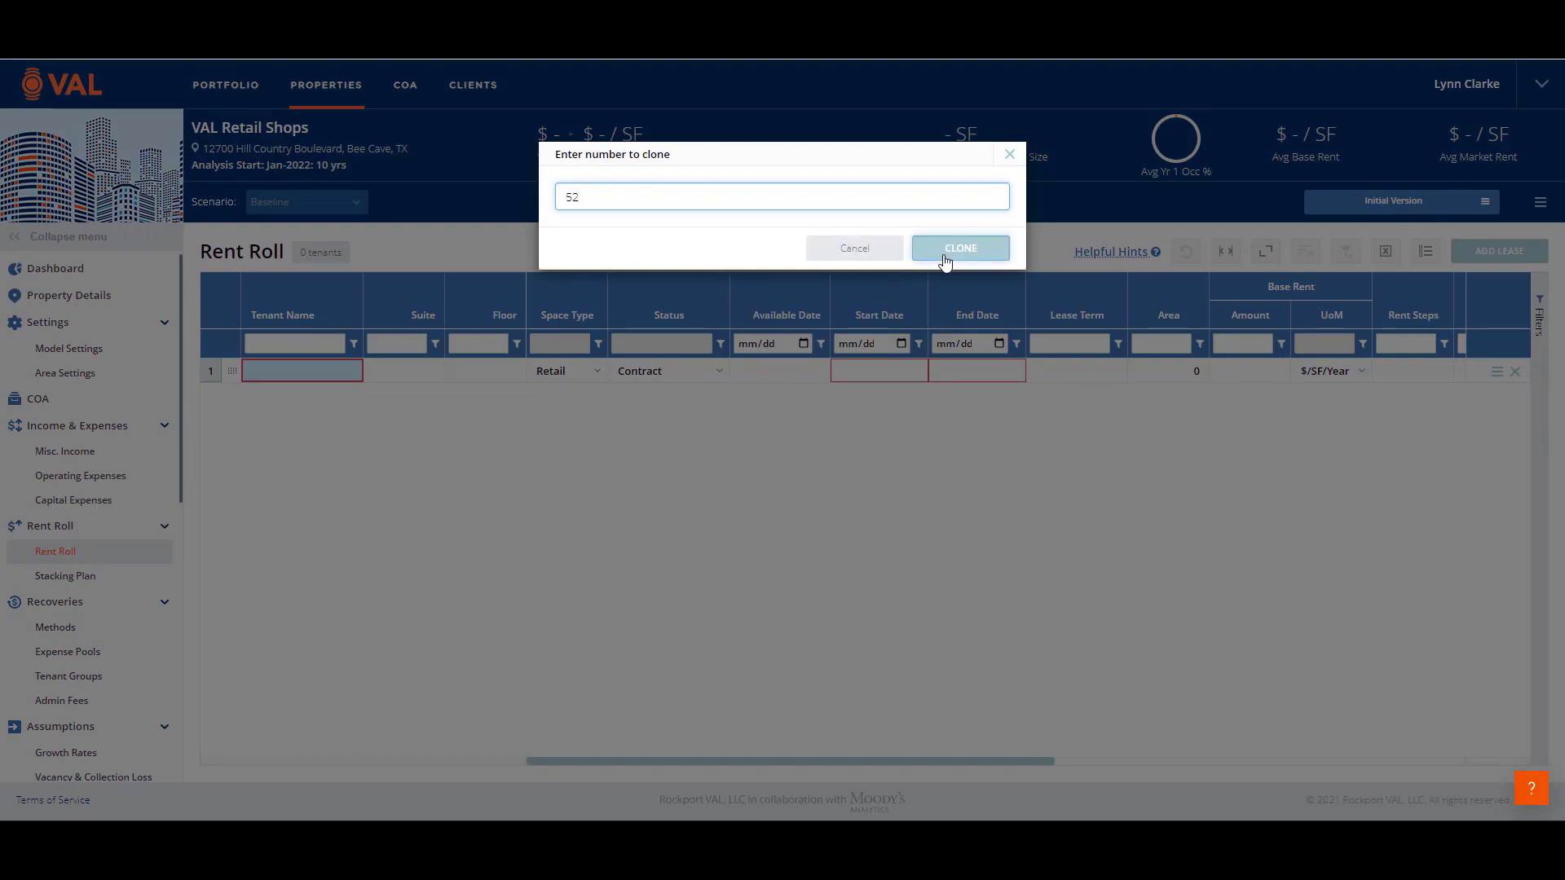
click(945, 254)
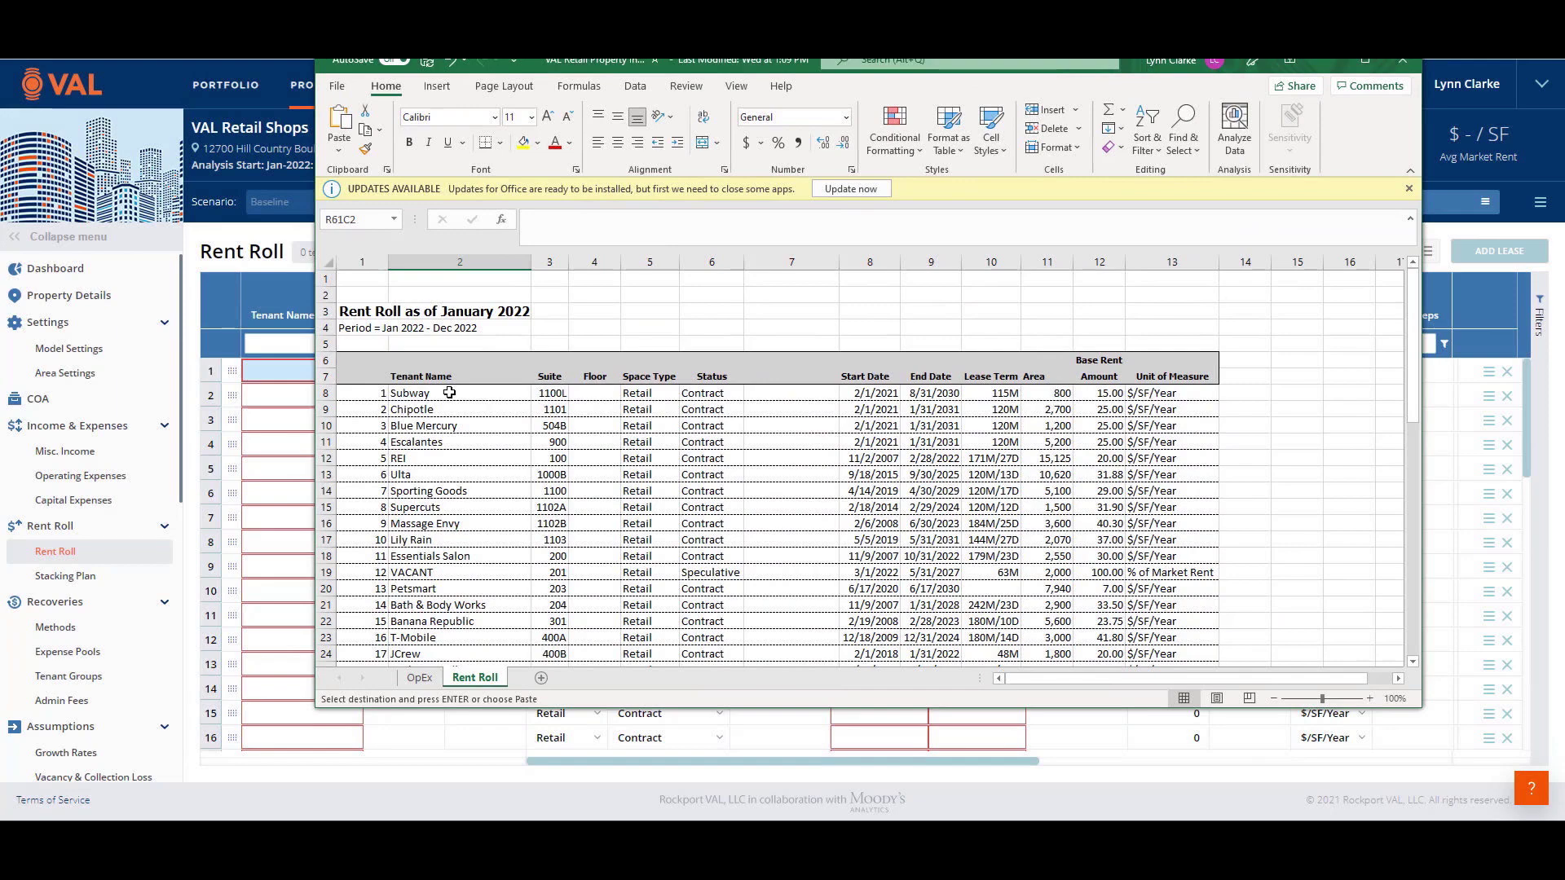
Copy the tenant range from the Excel rent roll and paste it at row 1's Tenant Name.
drag(449, 393, 1174, 638)
key(ctrl+c)
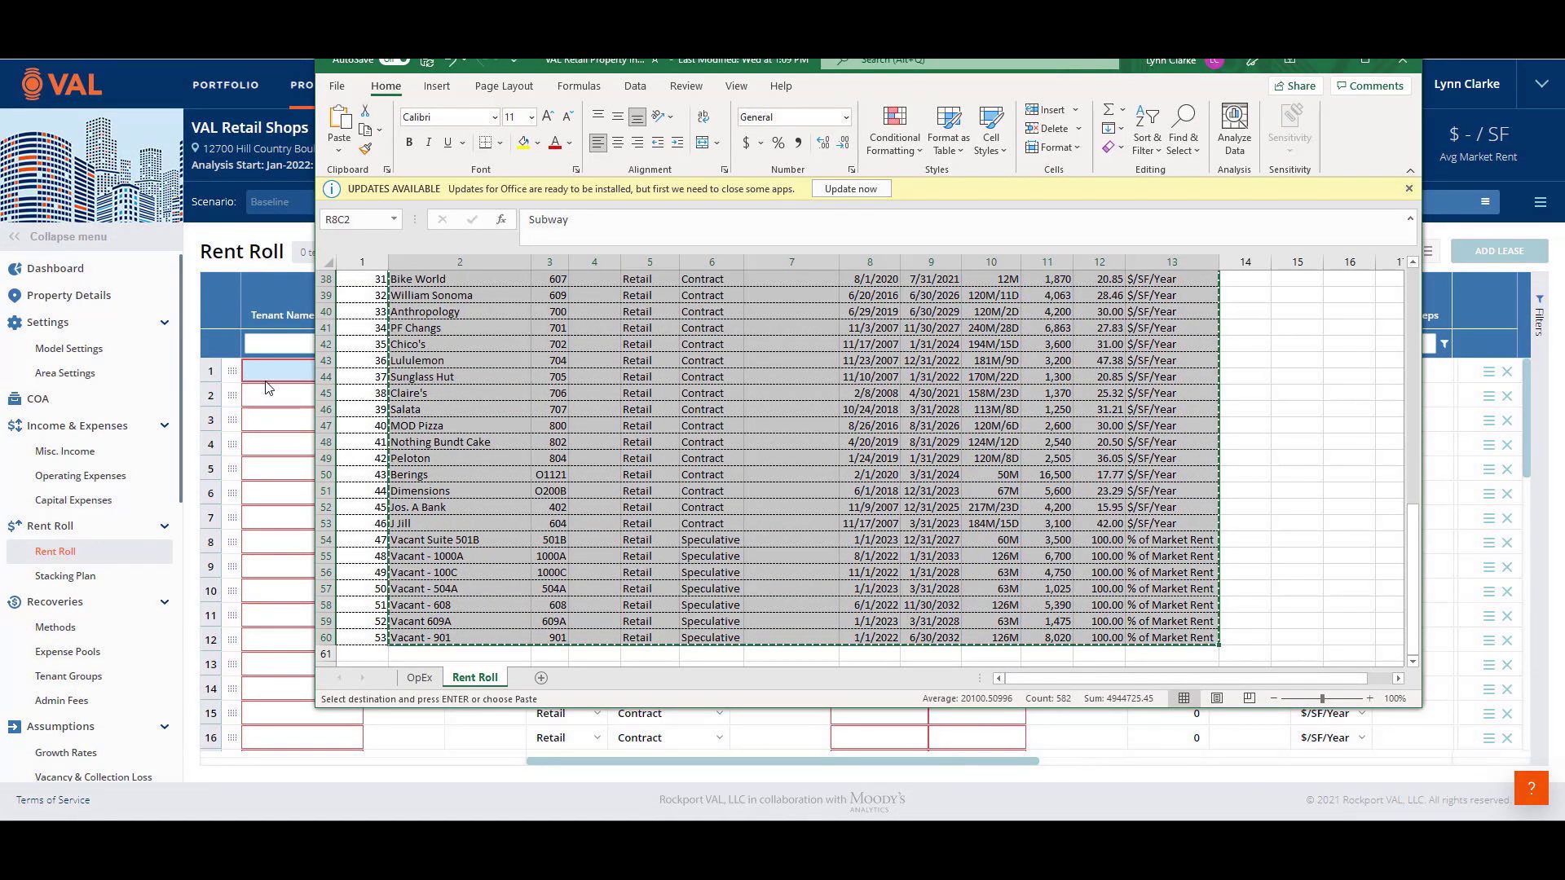
click(269, 376)
key(ctrl+v)
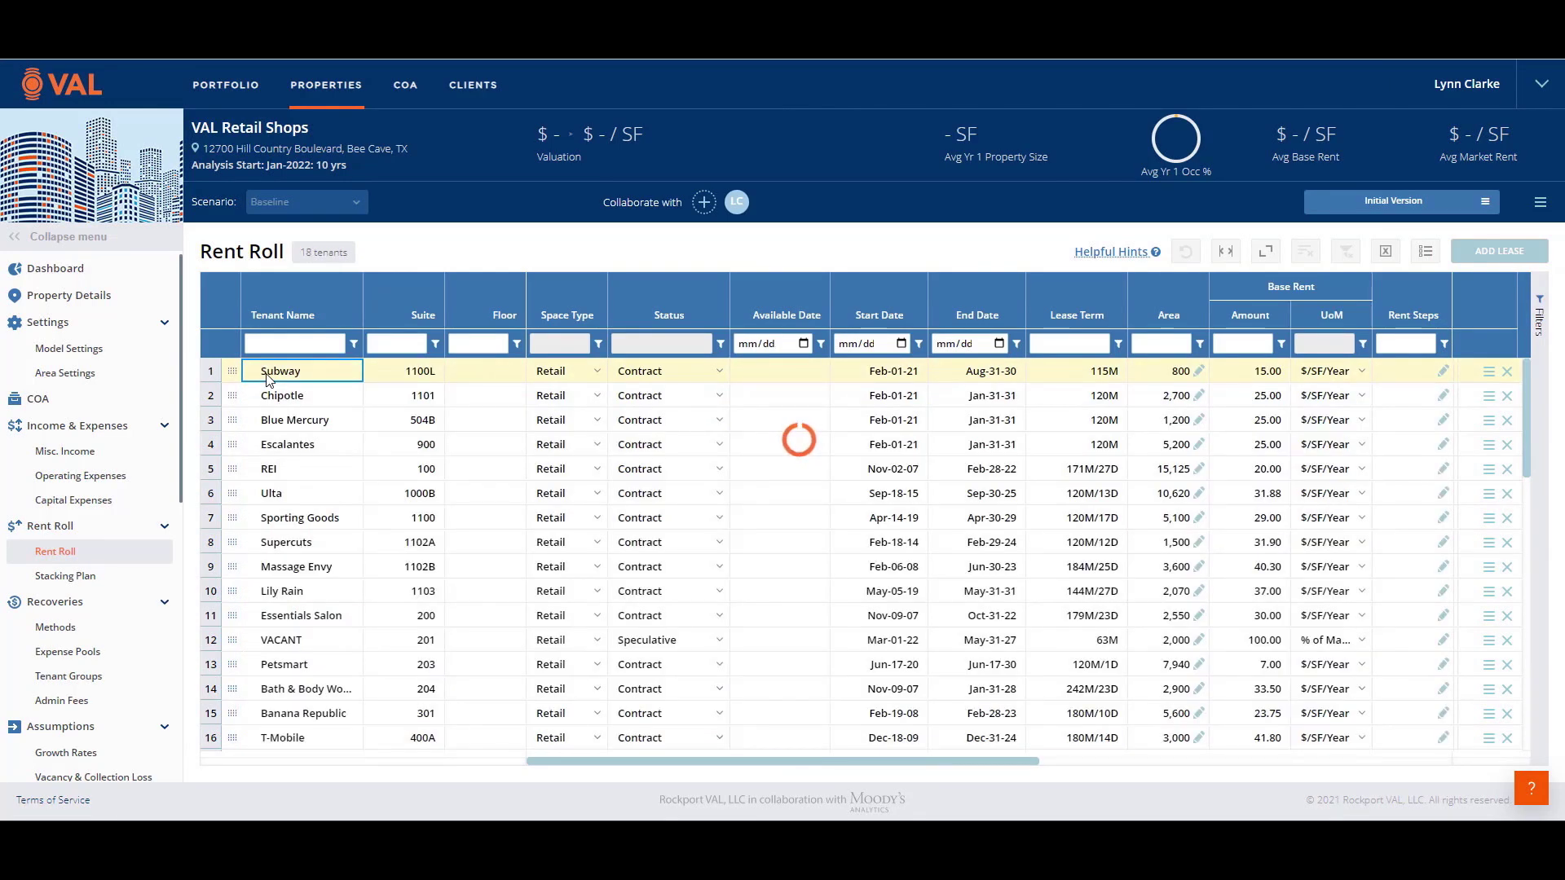
Sort the 53 tenants by Area, largest first, and select the top three tenants' areas.
click(1164, 316)
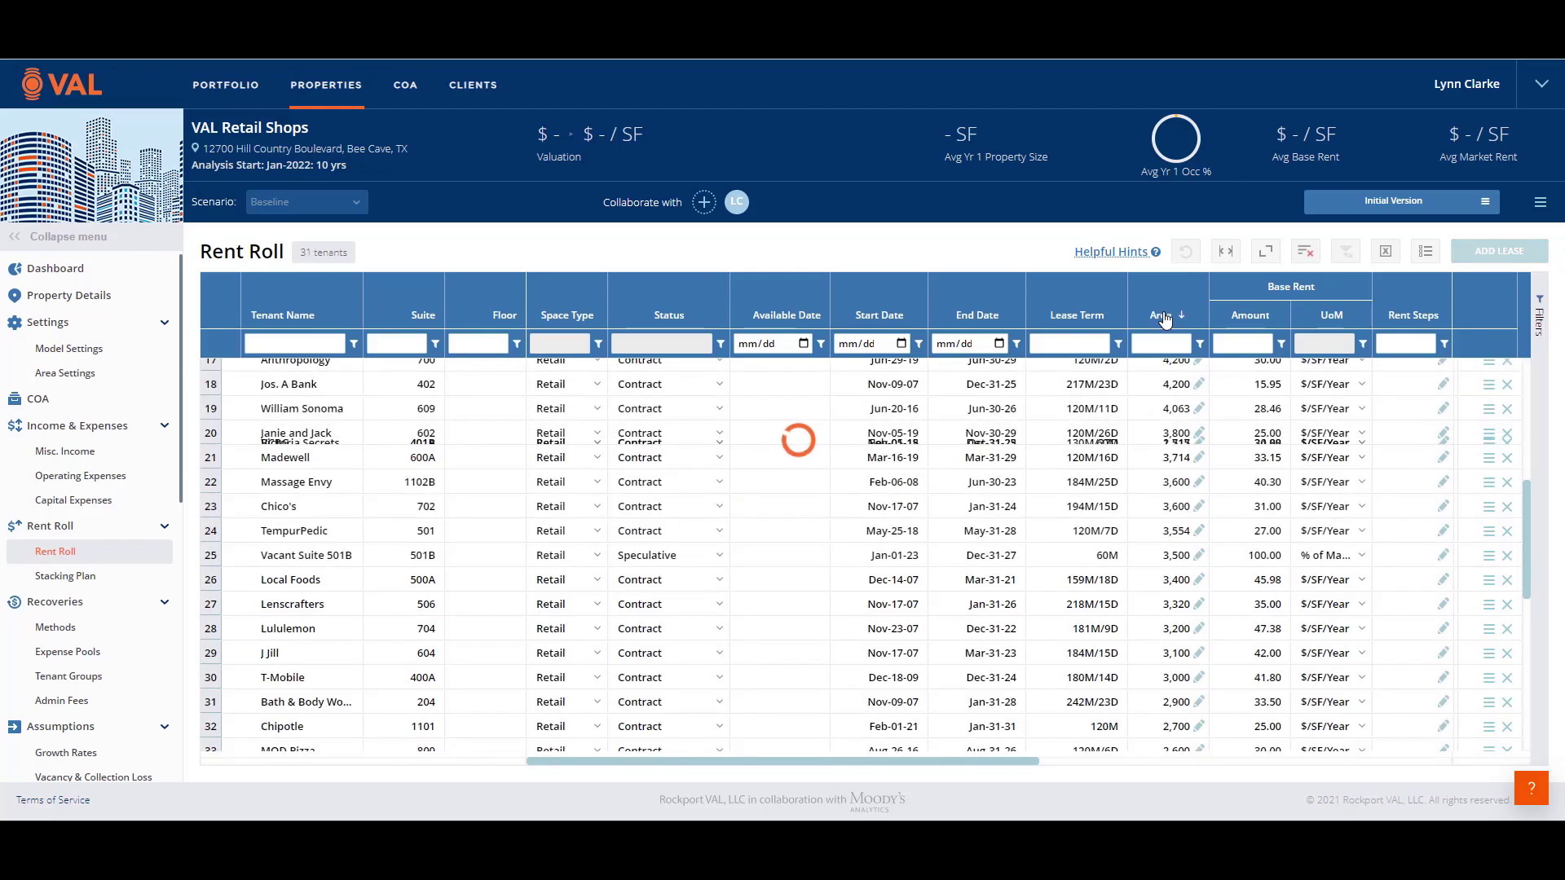
drag(1525, 535, 1524, 379)
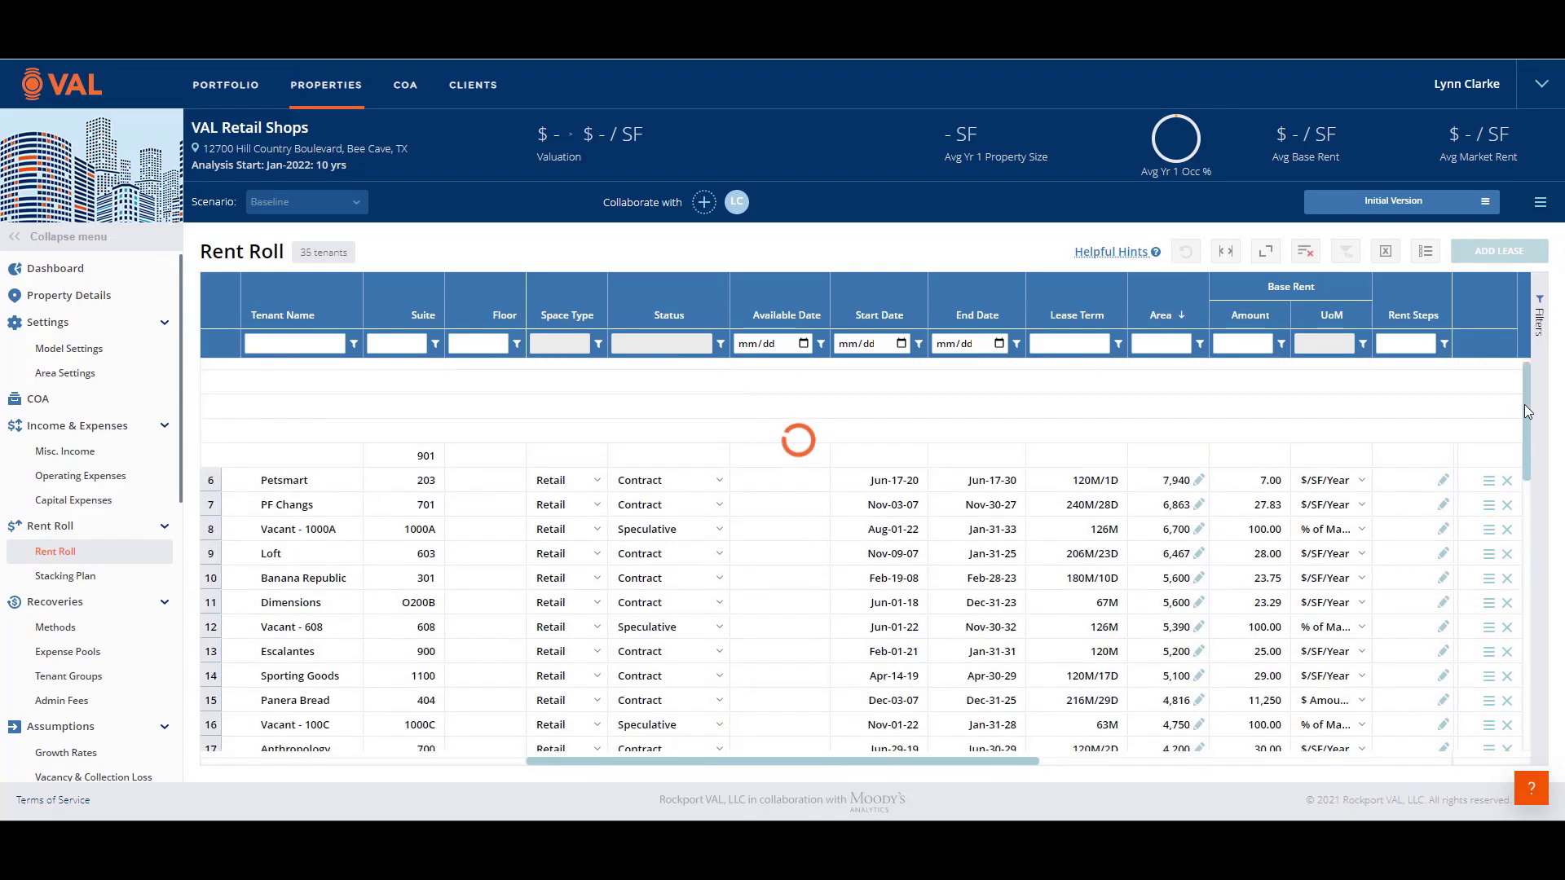
drag(1184, 375, 1170, 425)
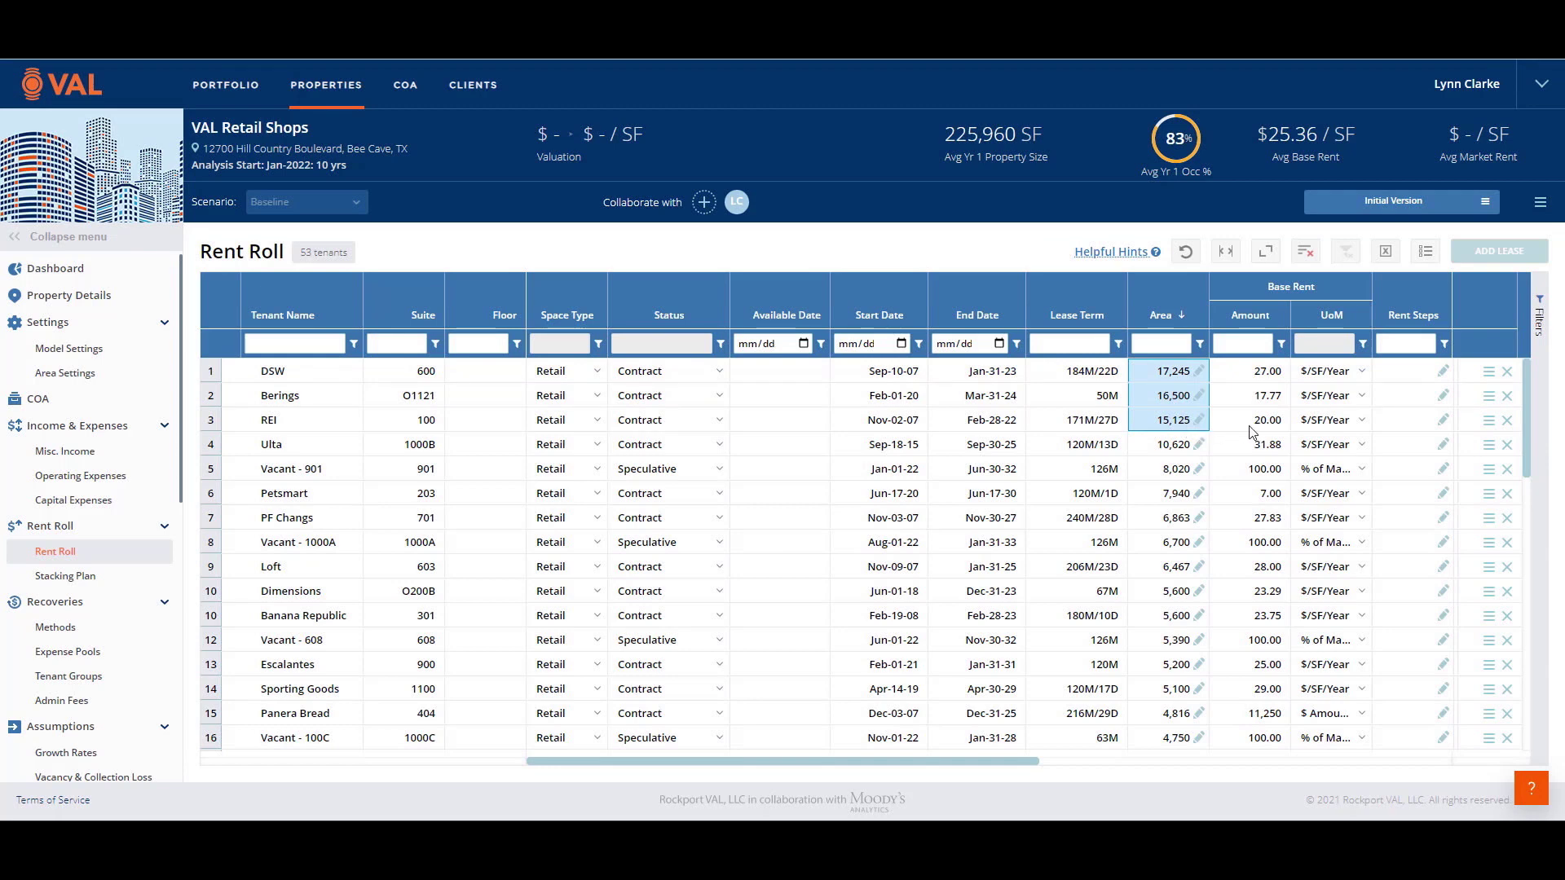
click(1392, 454)
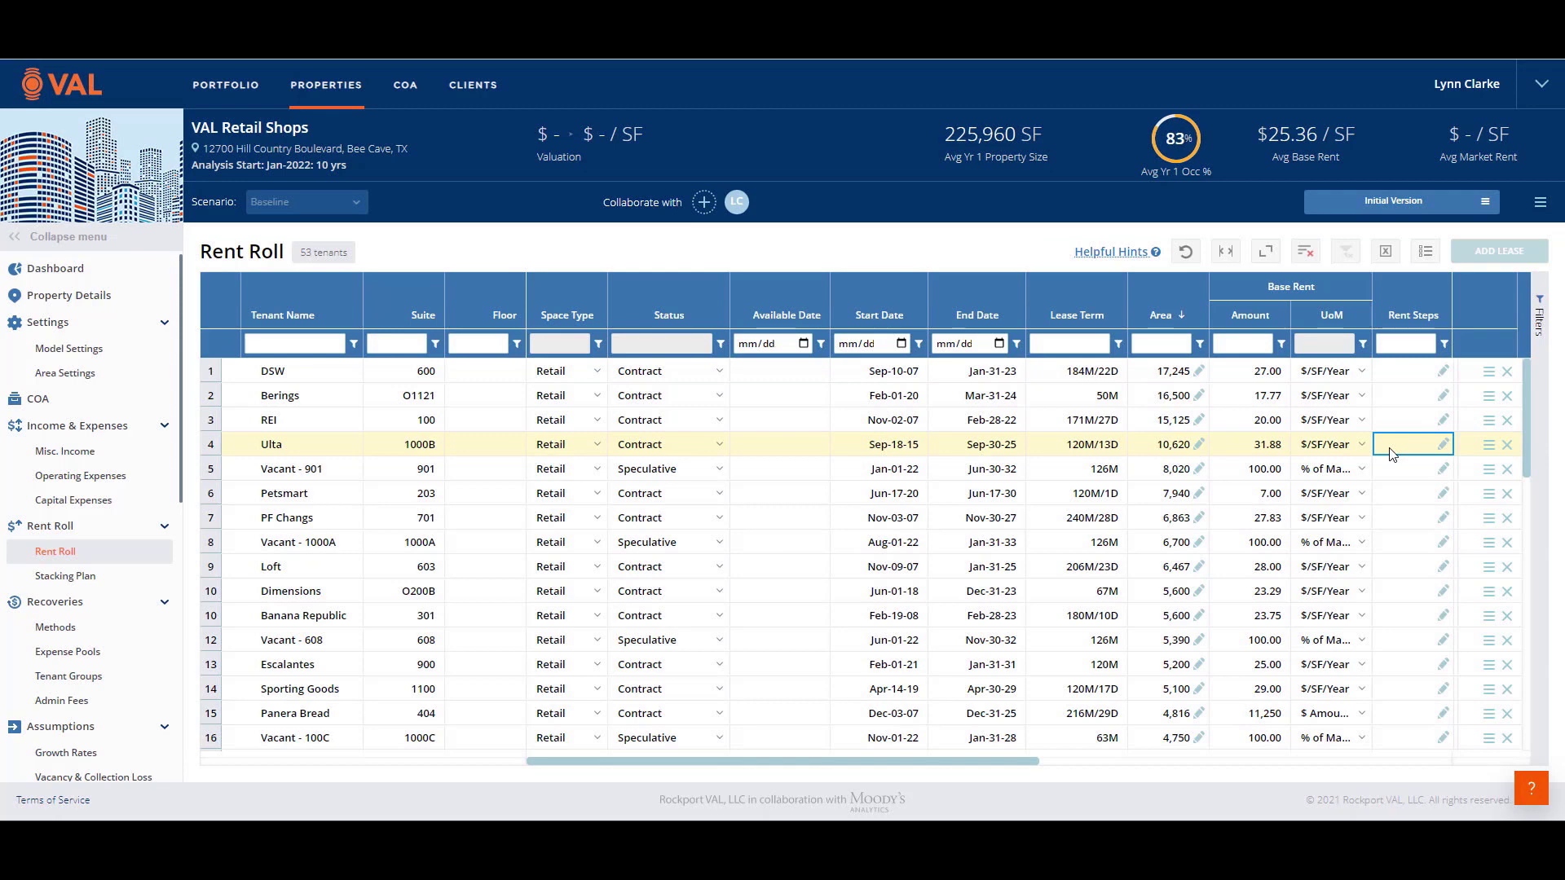
Enter Ulta's rent step with Relative date type, start month 13, value 3, % Annual Increase.
click(1444, 446)
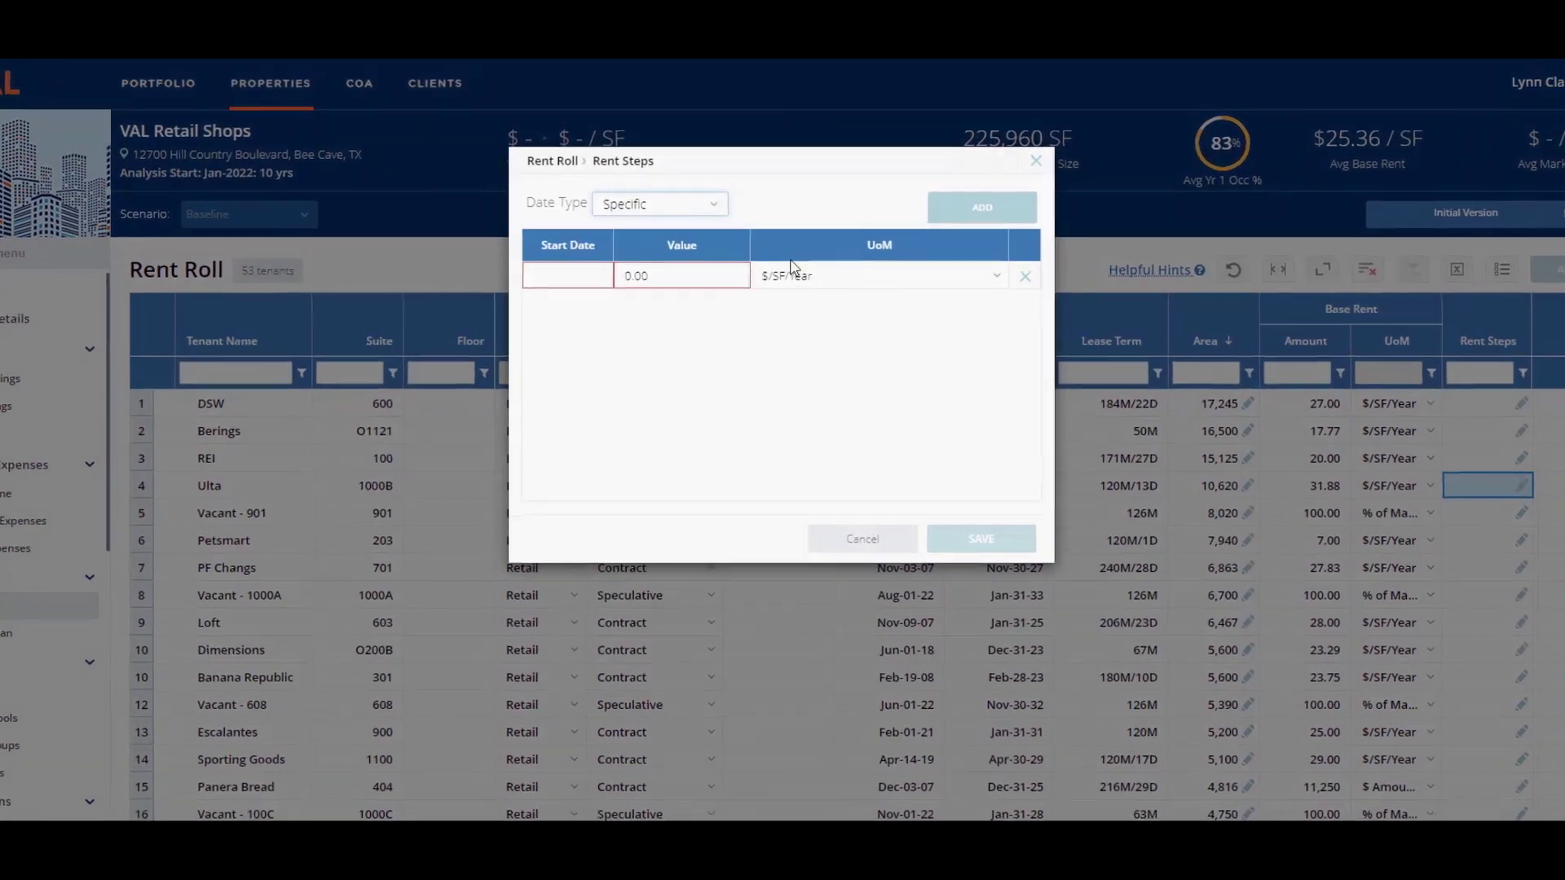
click(717, 209)
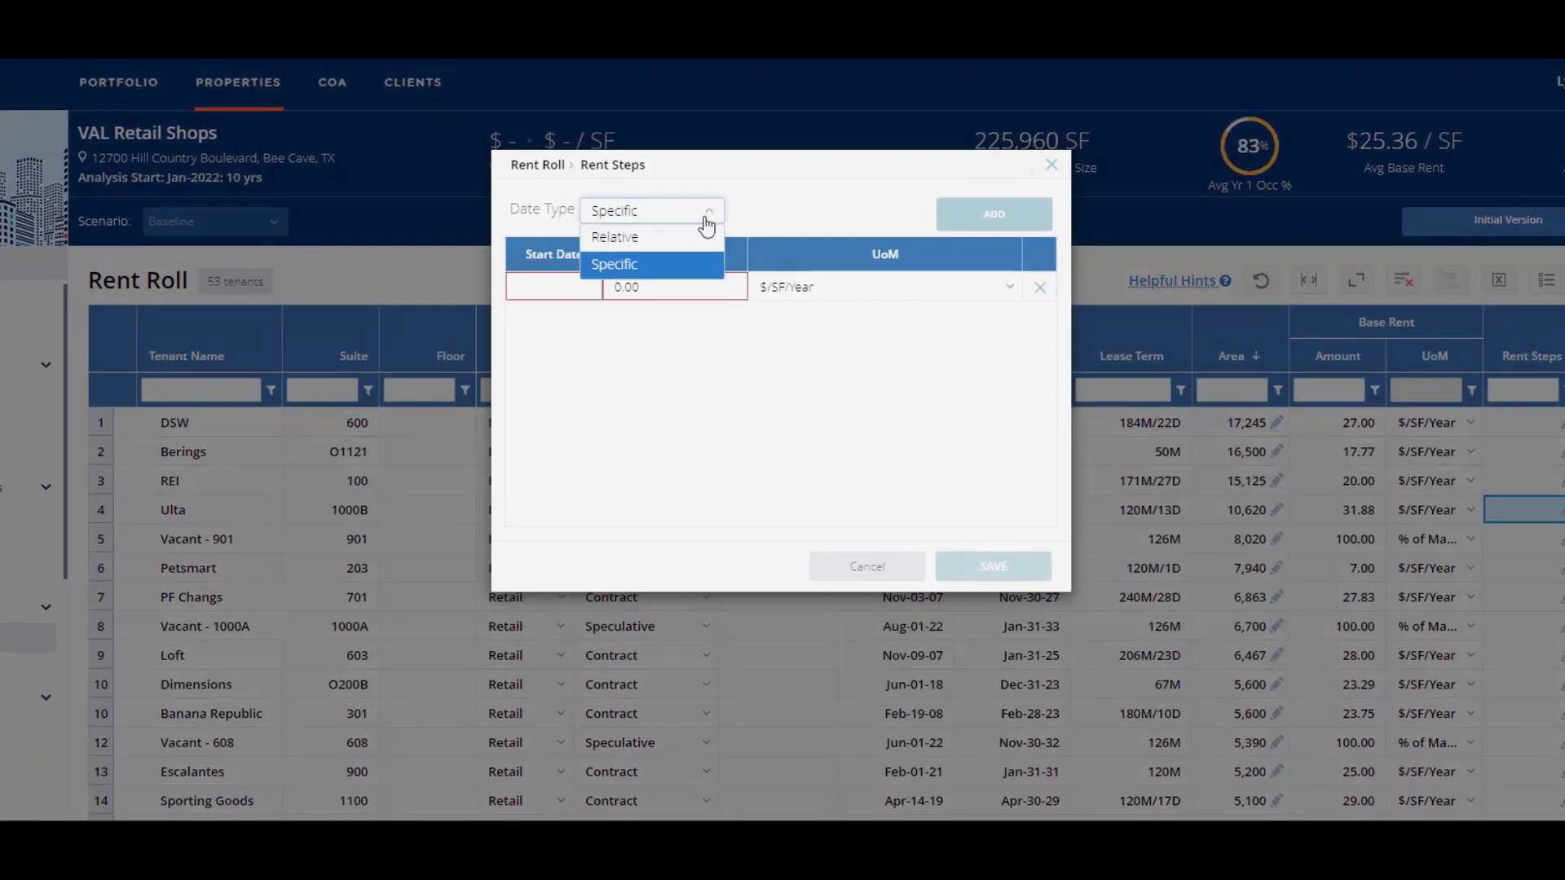
click(666, 237)
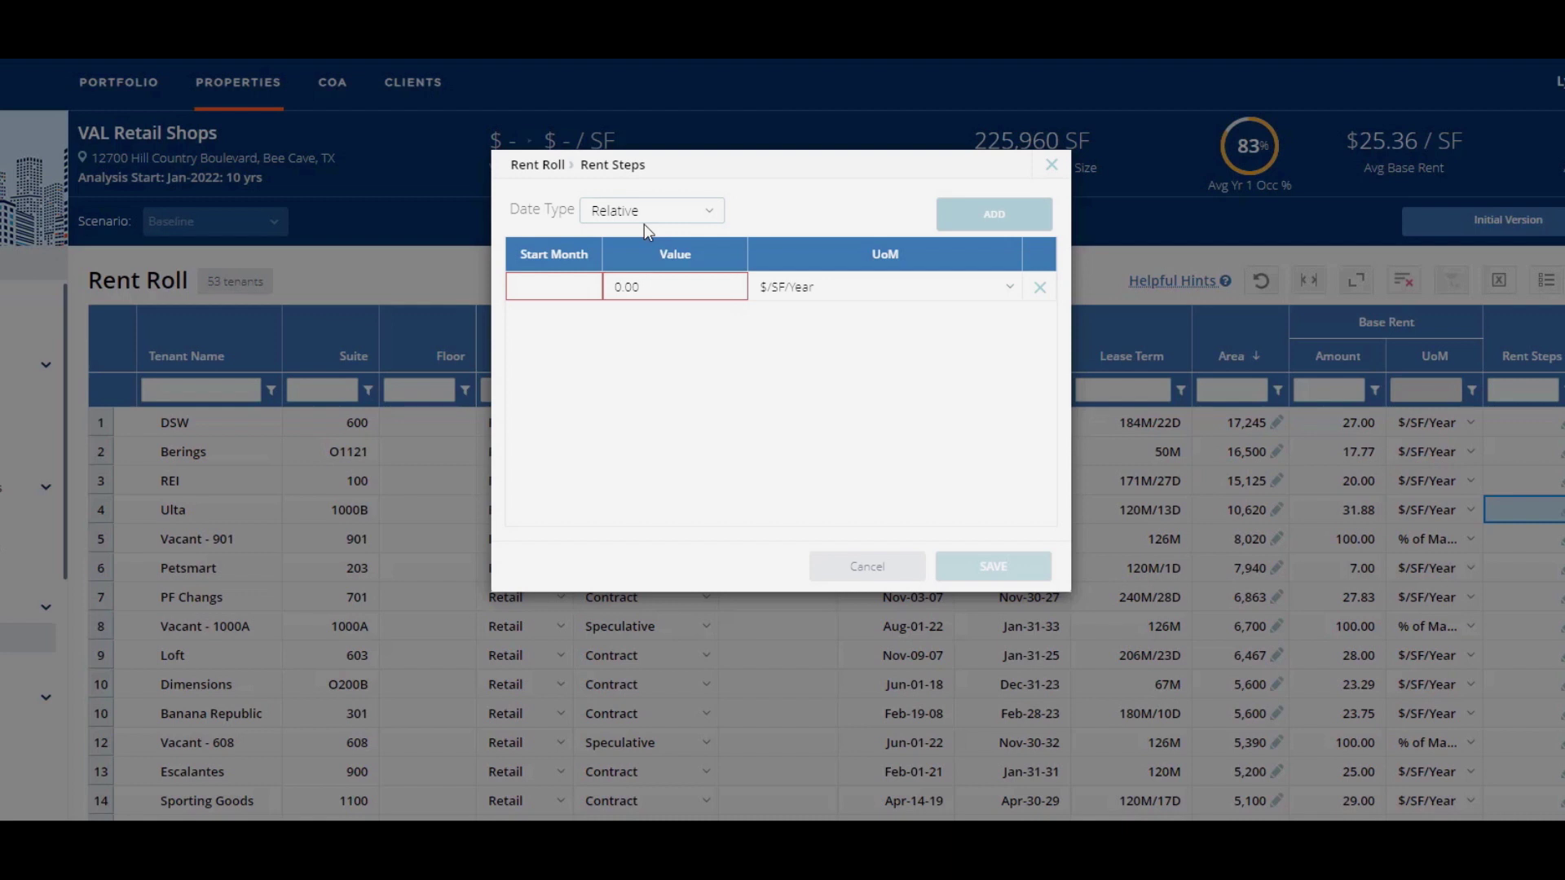
click(580, 287)
text(13)
click(657, 298)
text(3)
click(1010, 287)
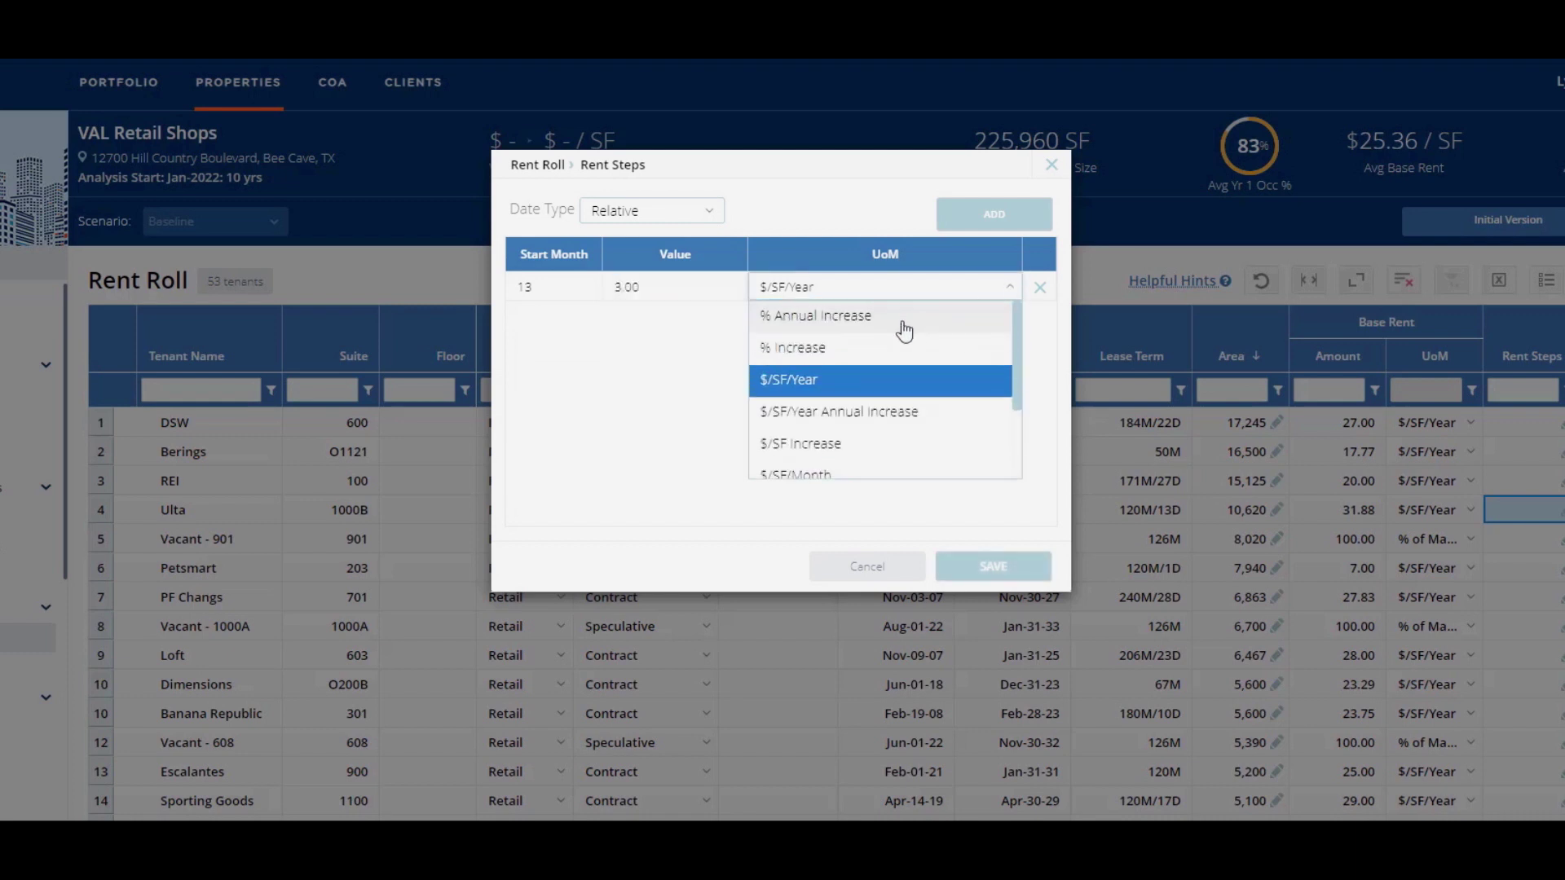
click(903, 321)
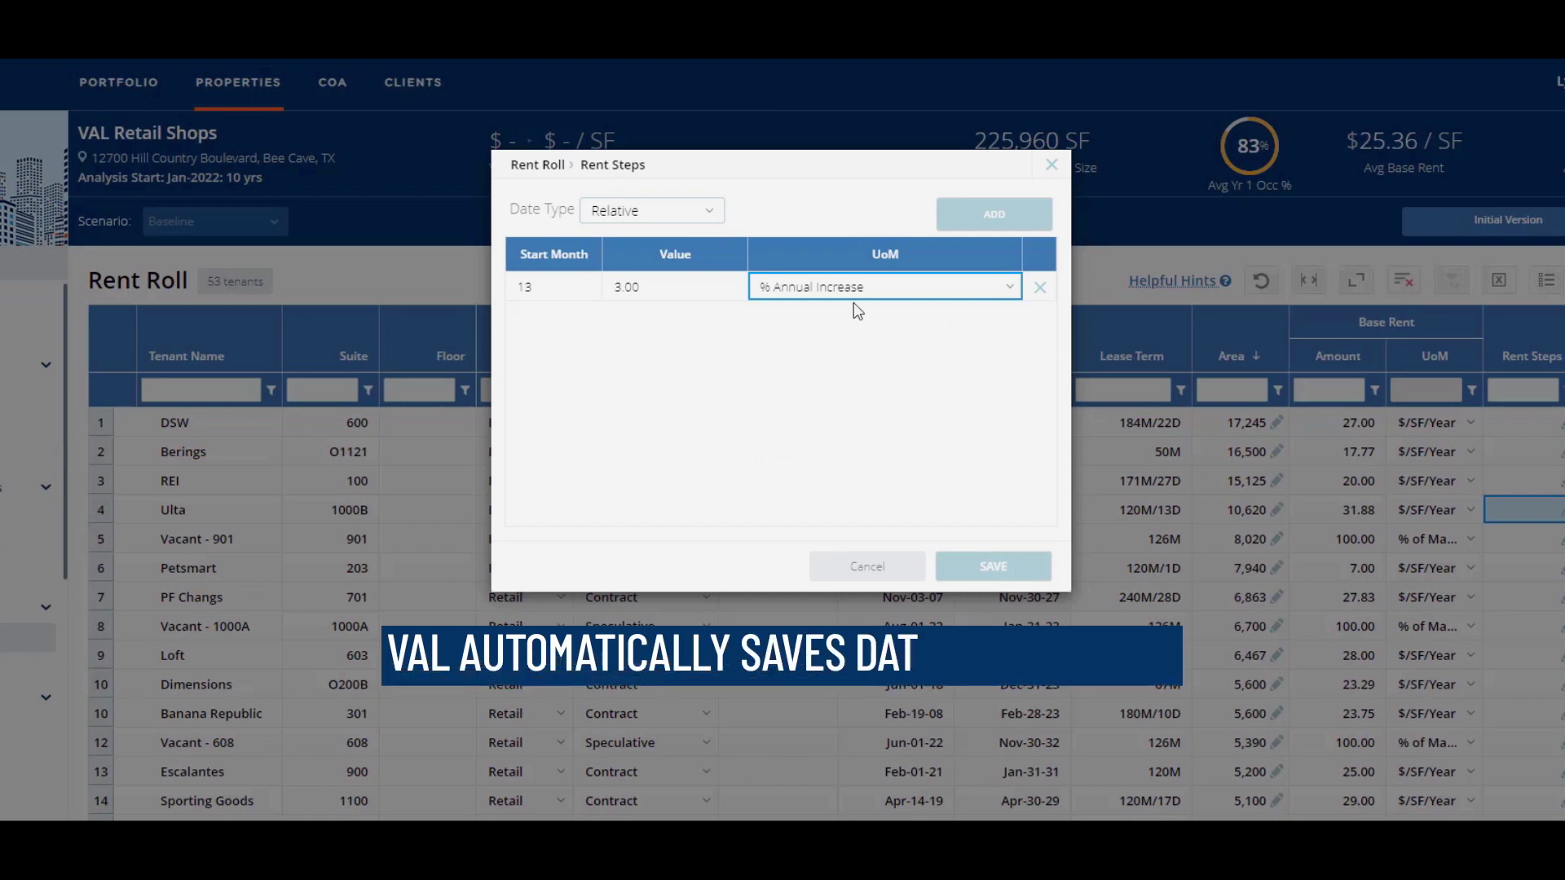
Save Ulta's 3% annual rent step and fill it down the Rent Steps column to all tenants below.
click(978, 581)
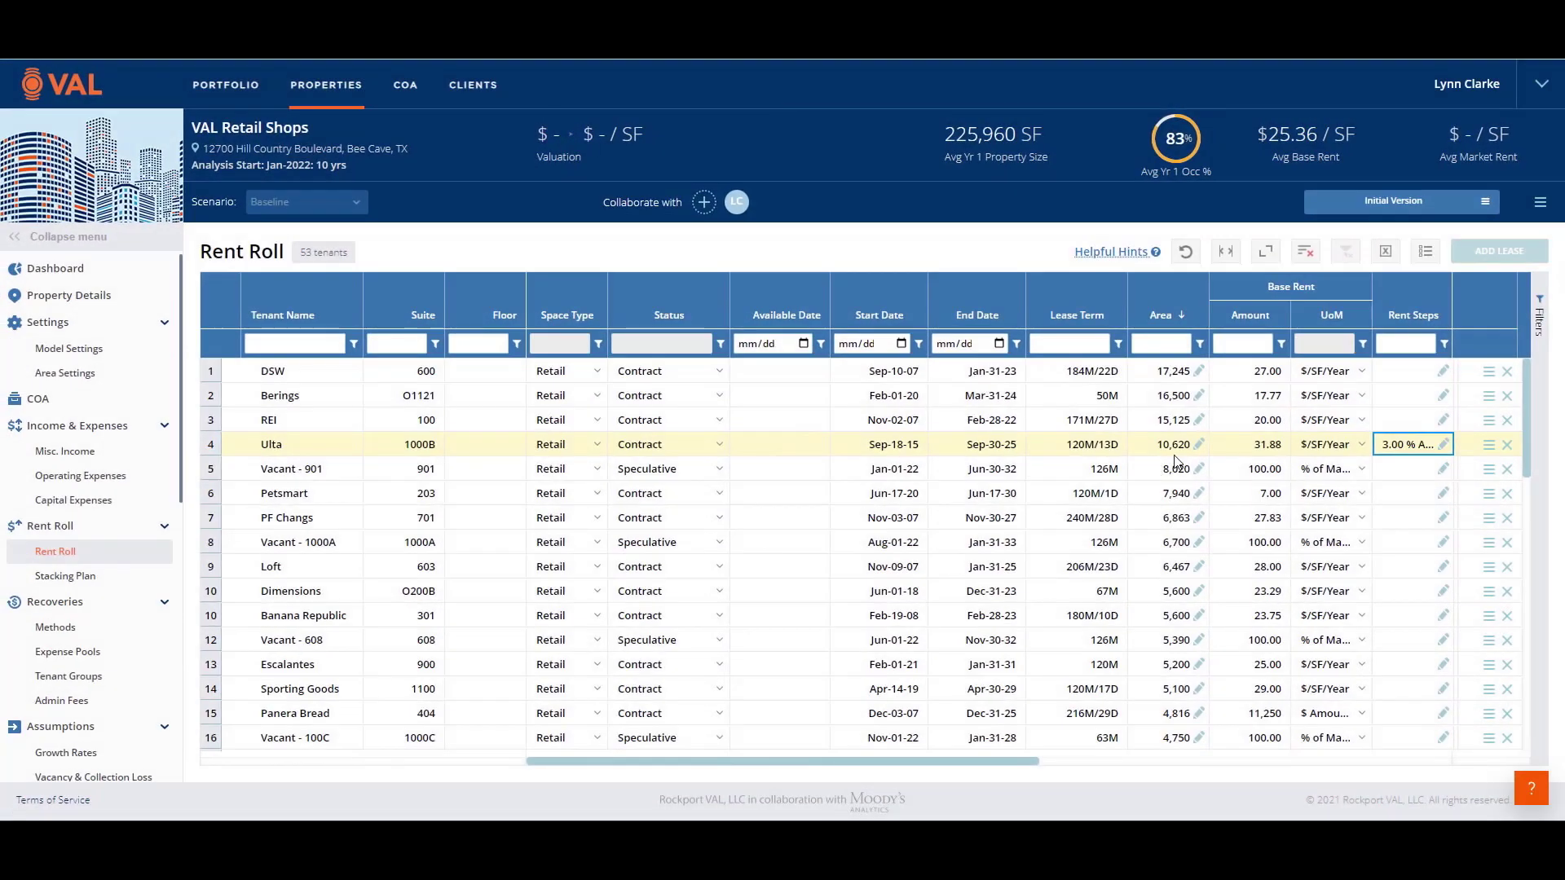
click(1447, 460)
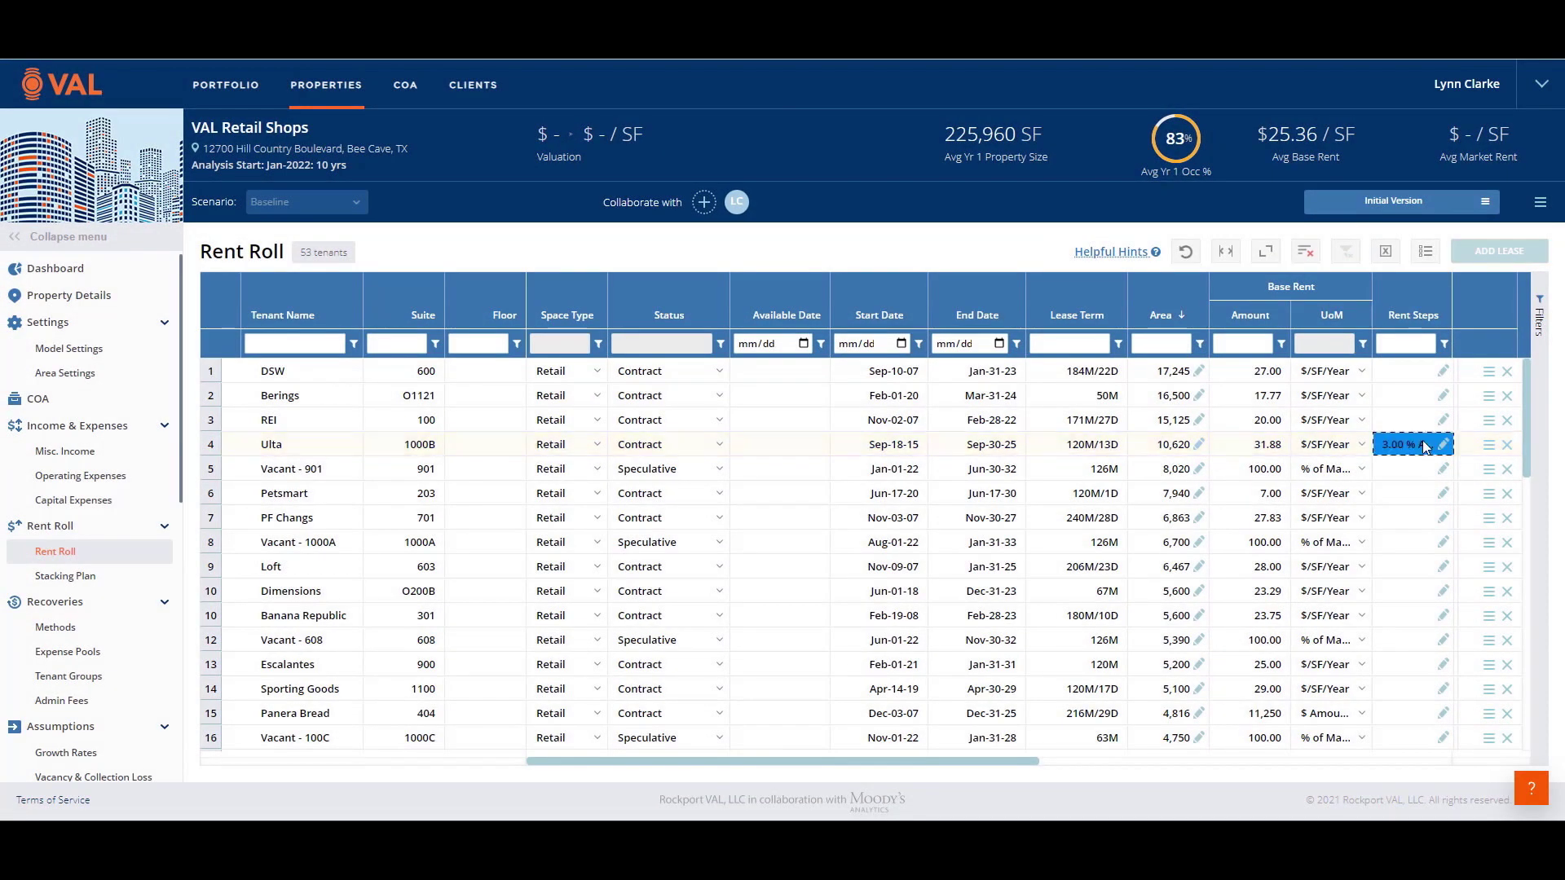
drag(1425, 446, 1400, 754)
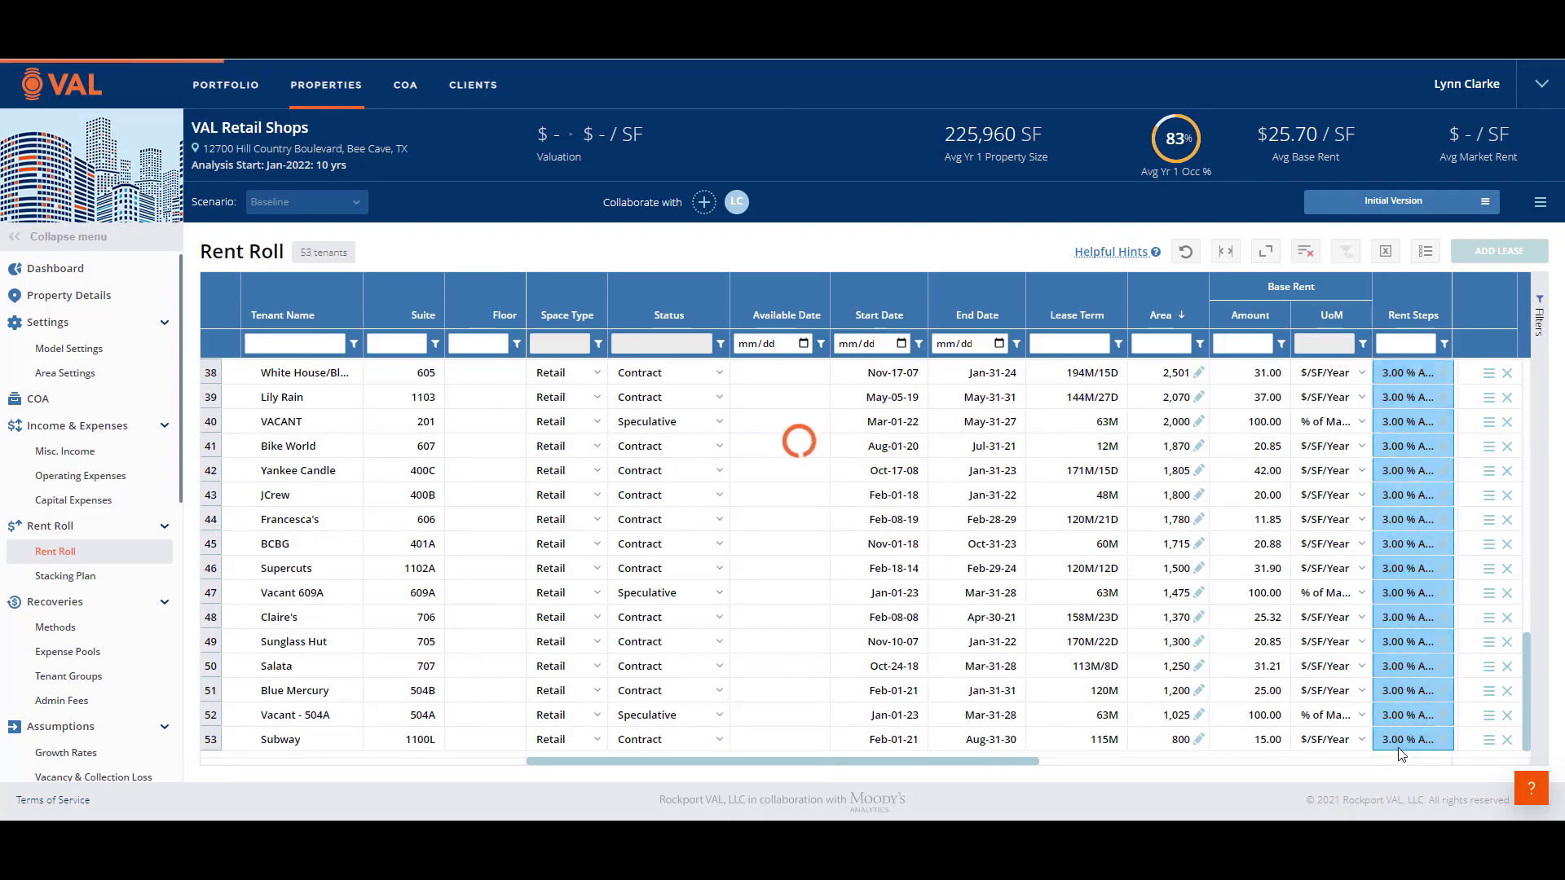
drag(1026, 770, 1210, 773)
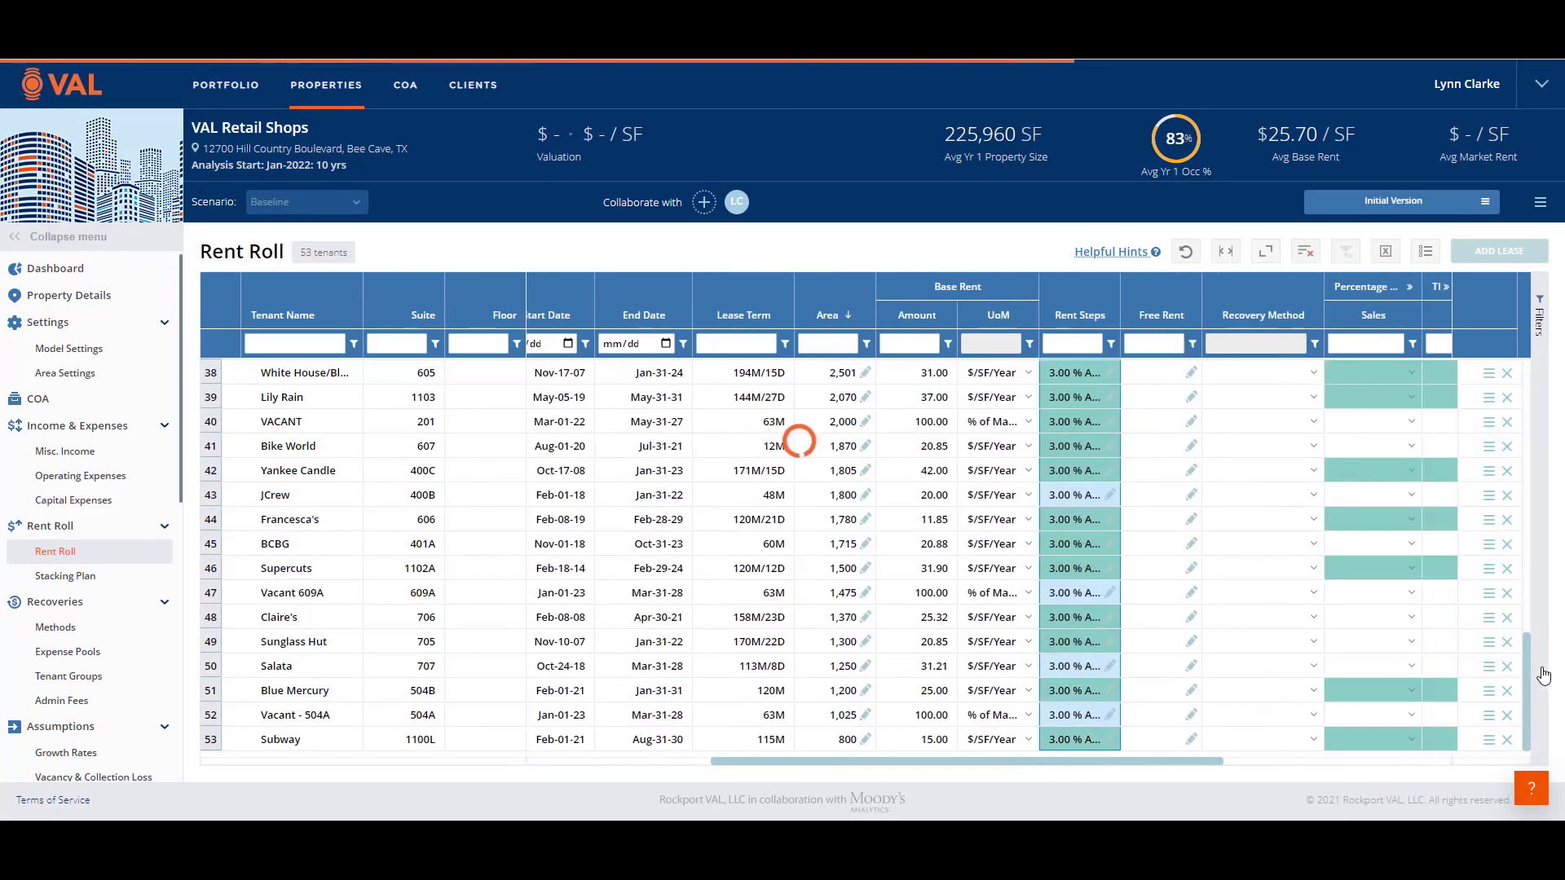
drag(1525, 672, 1524, 369)
click(1314, 372)
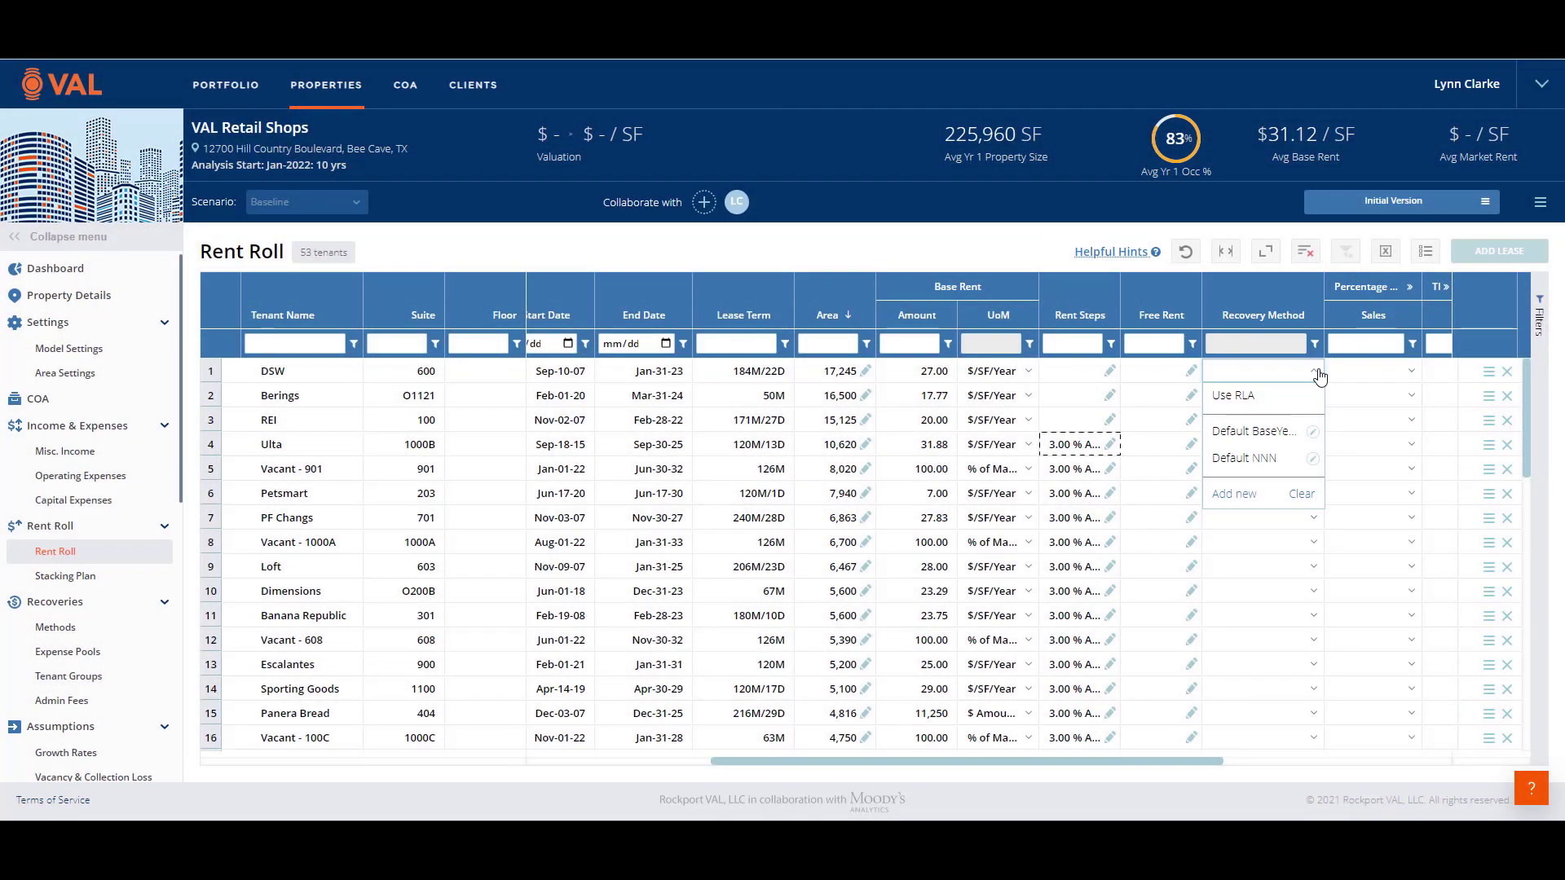
click(1321, 376)
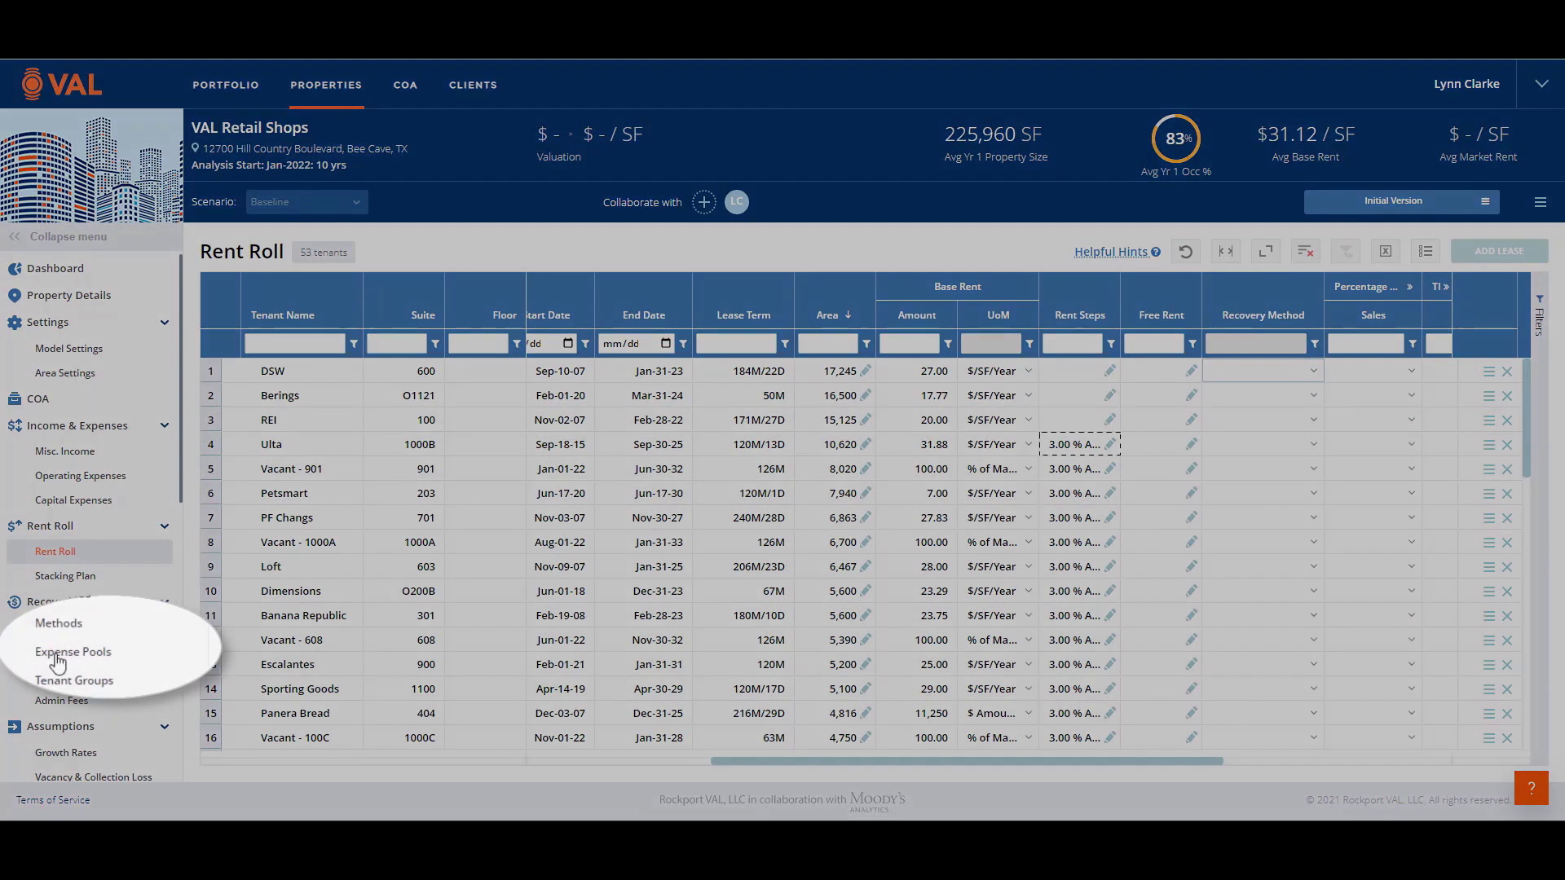
Add an expense pool named CAM with every expense except Property Taxes, totalling $1,332,634.
click(54, 656)
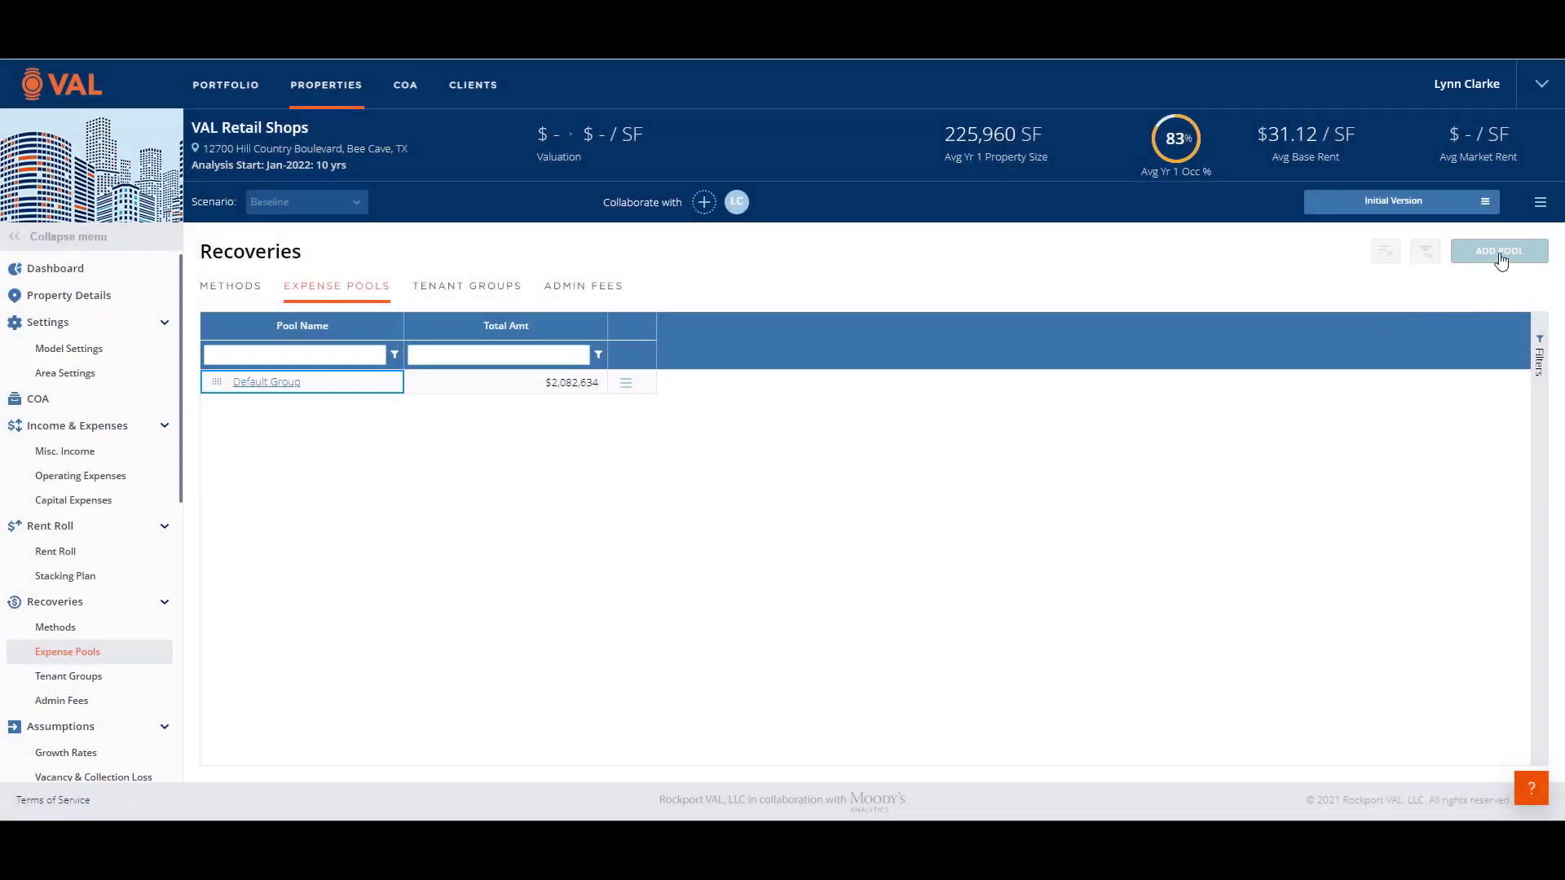
click(1497, 256)
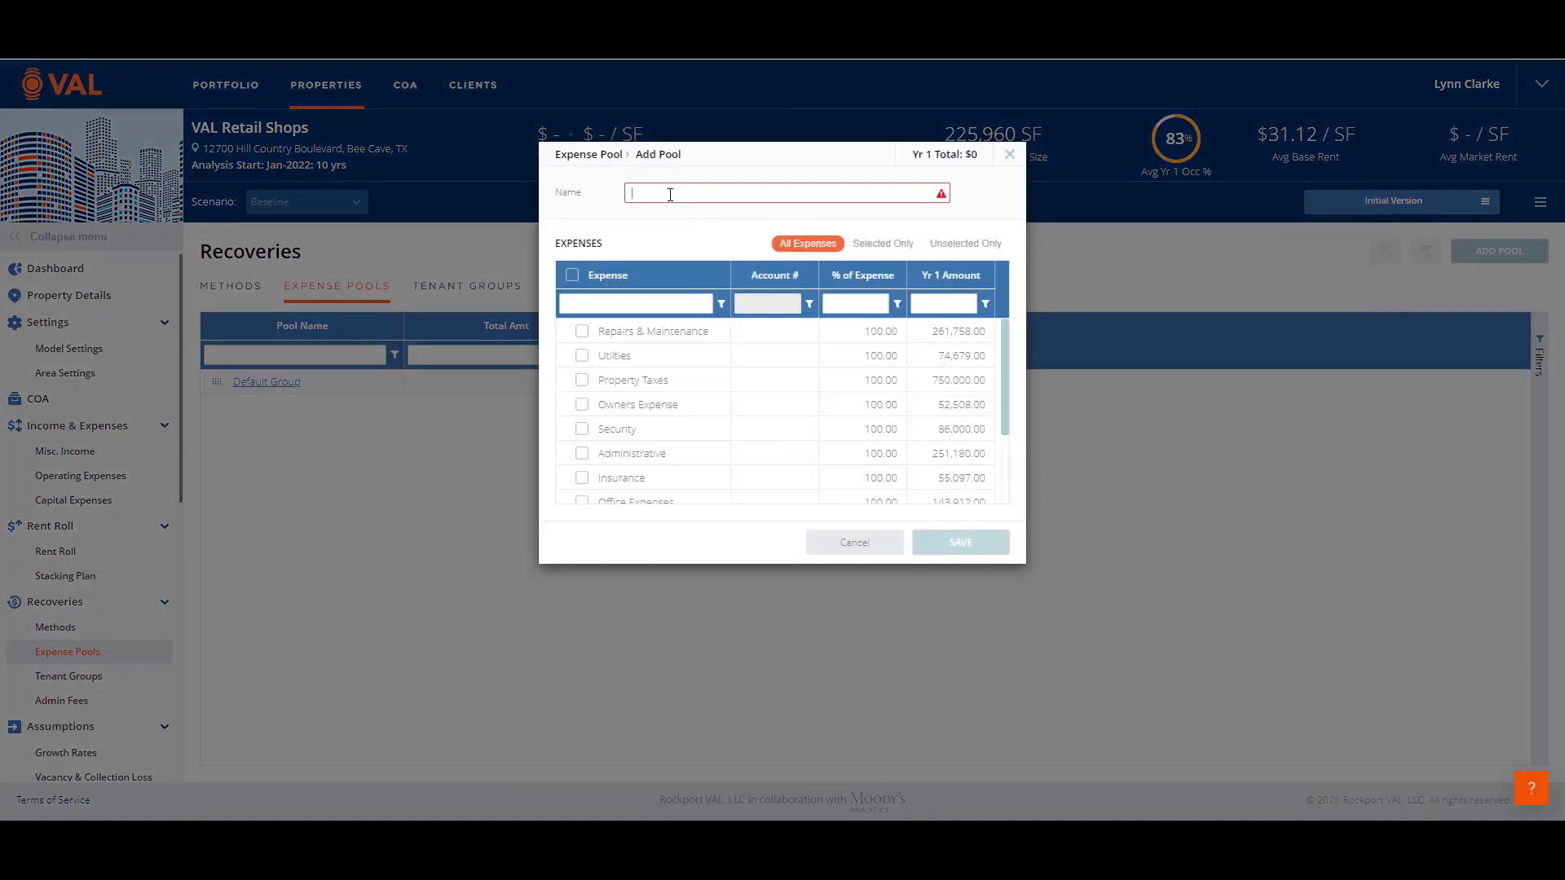
click(670, 194)
text(CAM)
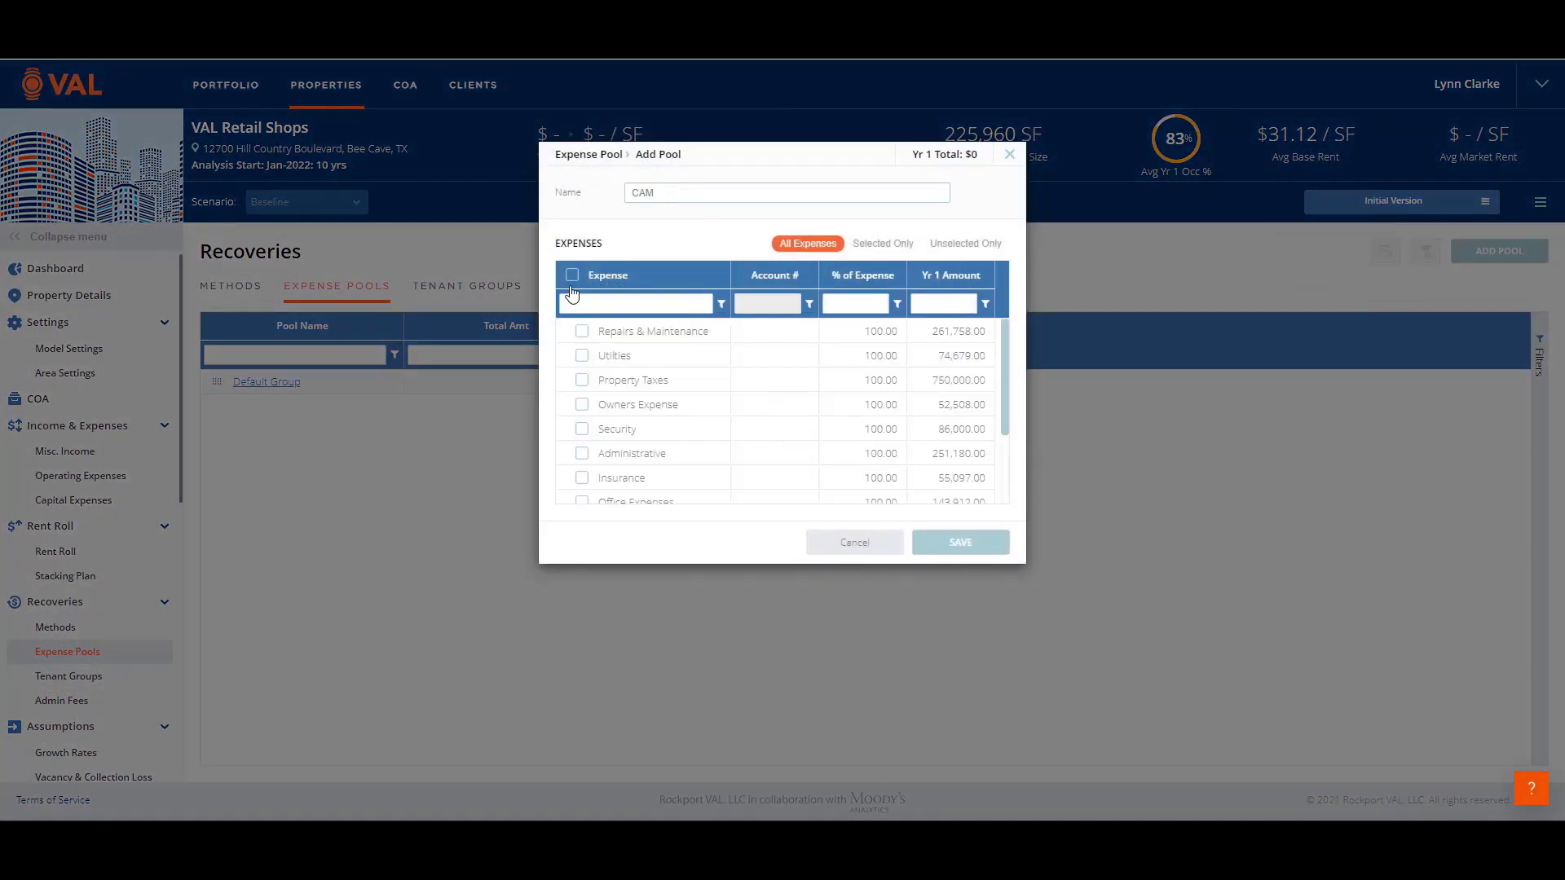
click(572, 276)
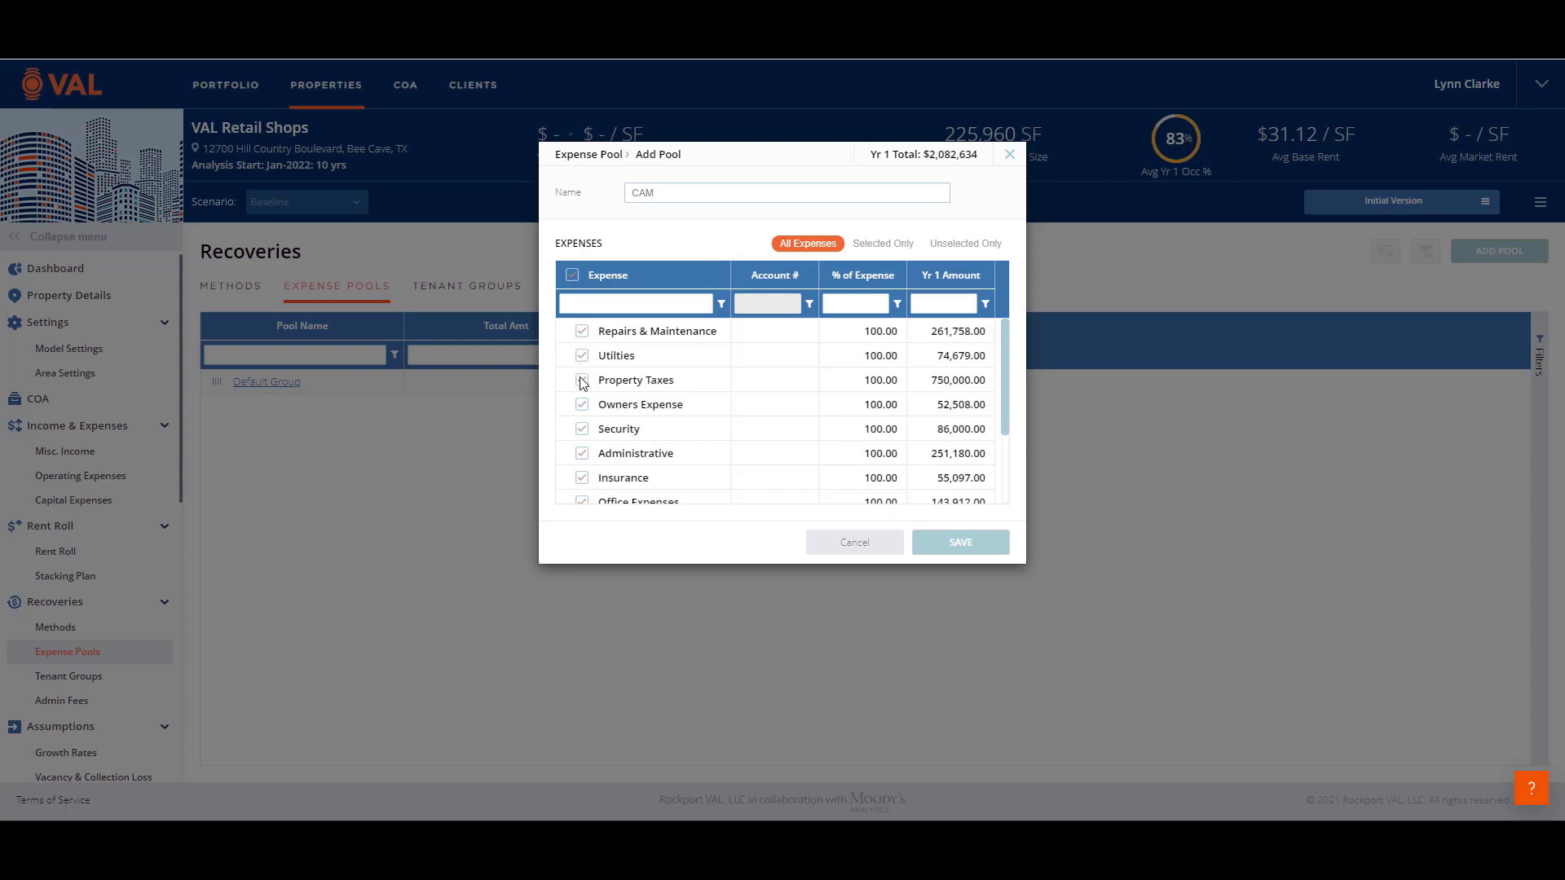
click(582, 380)
click(938, 542)
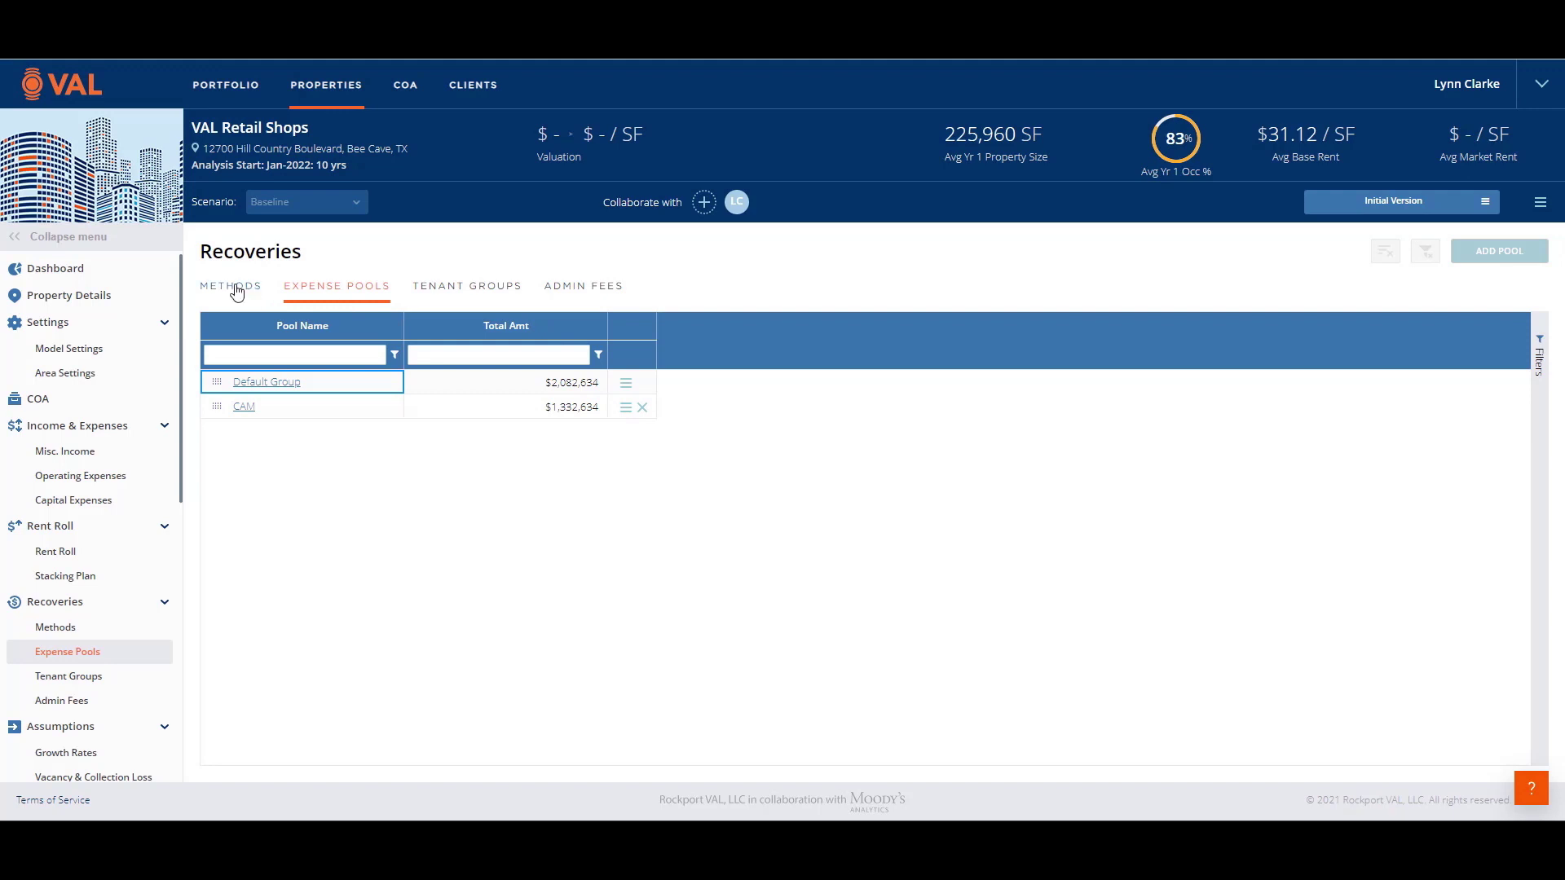
Start a new recovery method named Anchor.
click(234, 292)
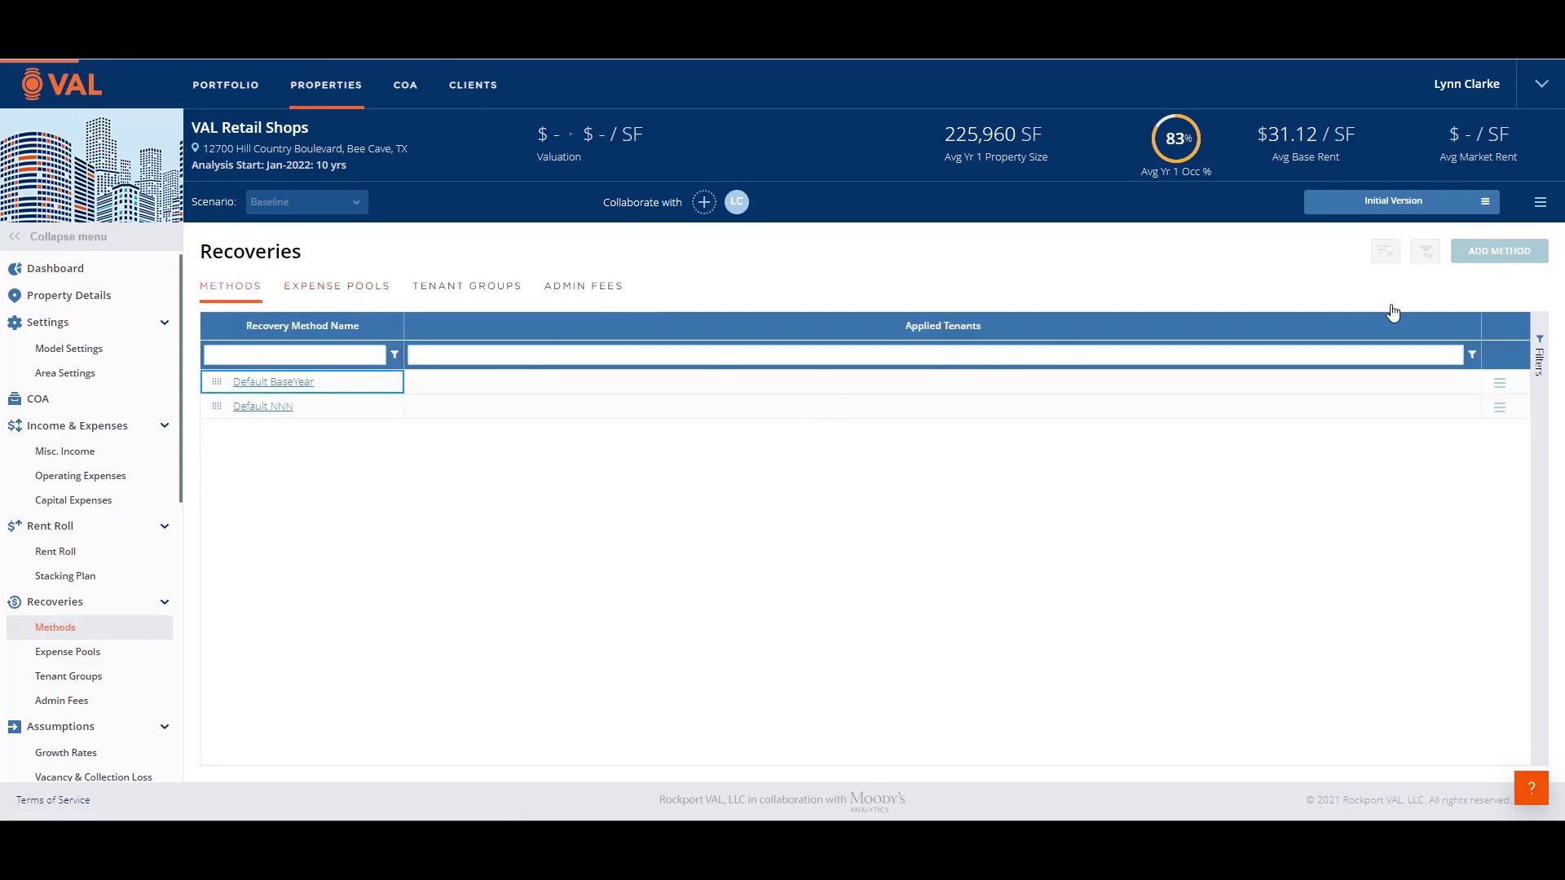
click(1517, 251)
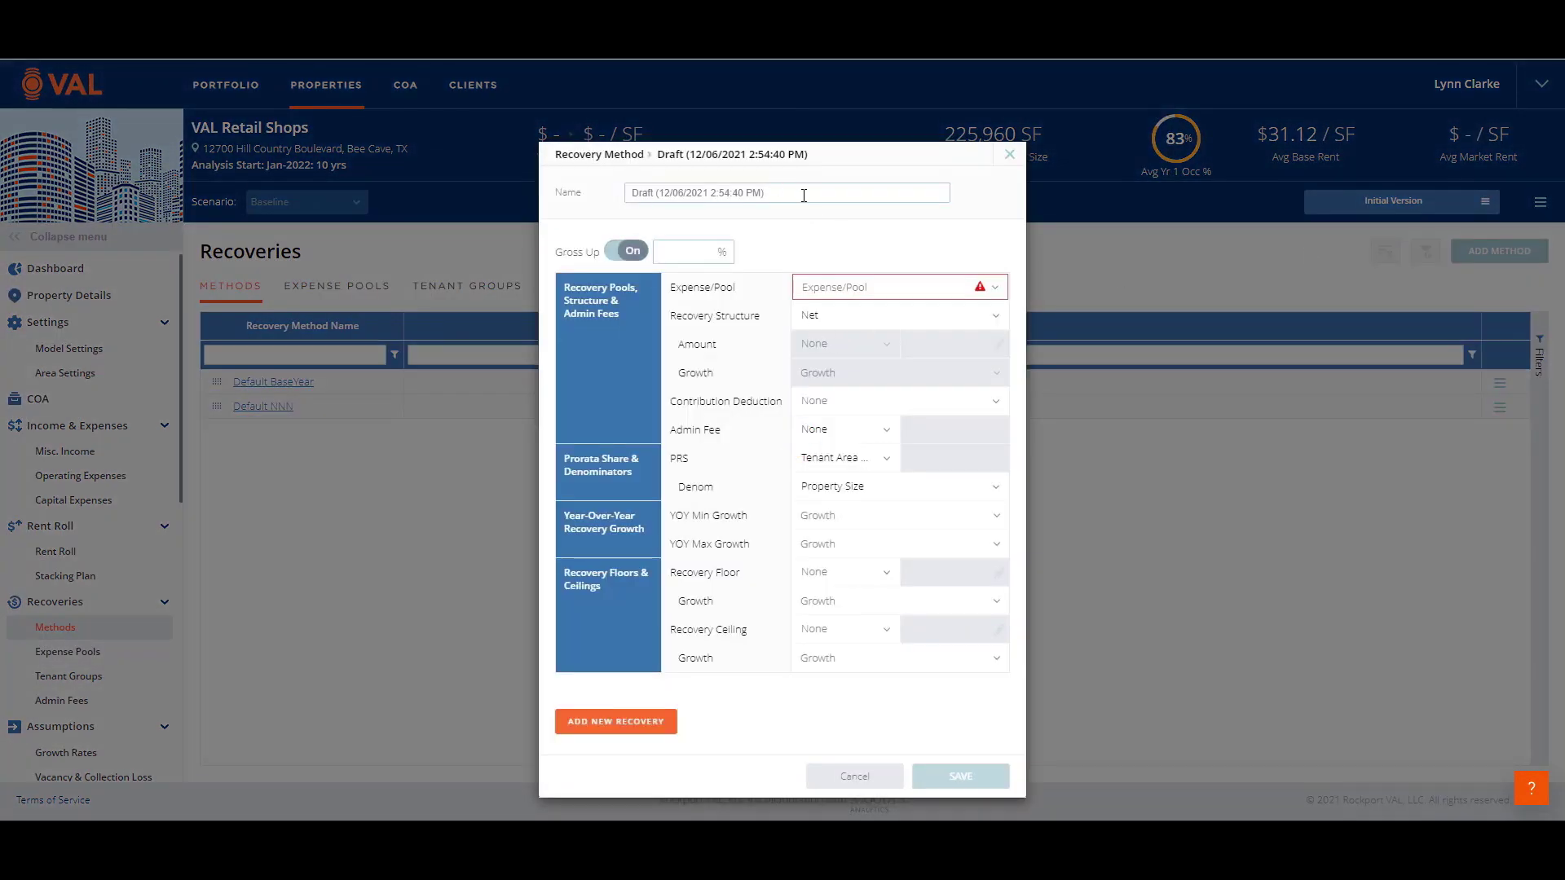
drag(801, 194, 512, 188)
text(Anchor)
Recover the CAM pool with a Fixed structure at $7.00 per square foot.
click(995, 288)
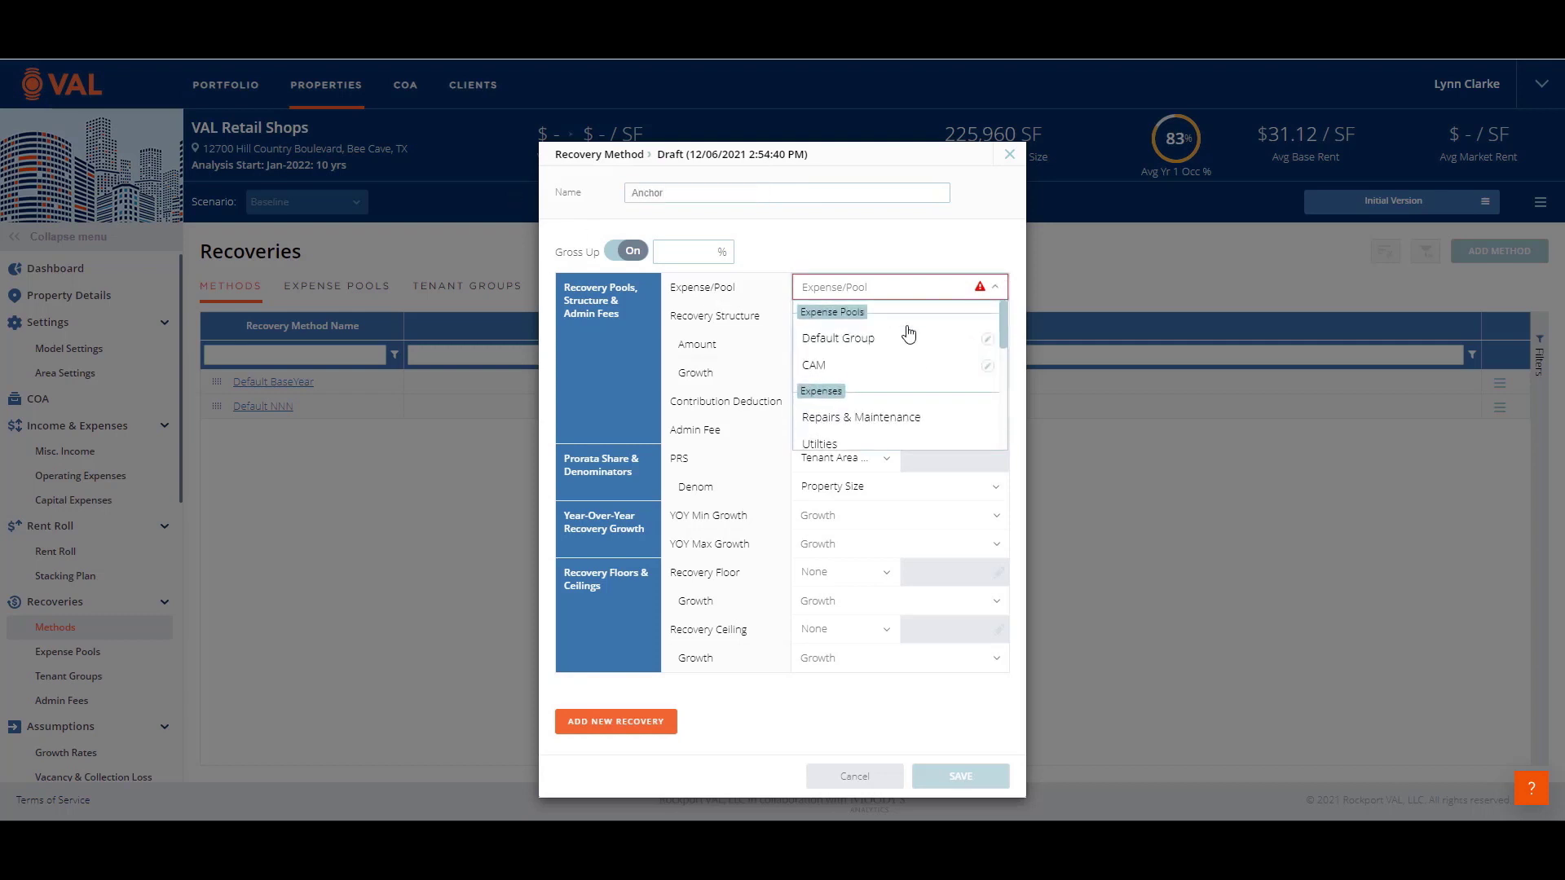
click(858, 366)
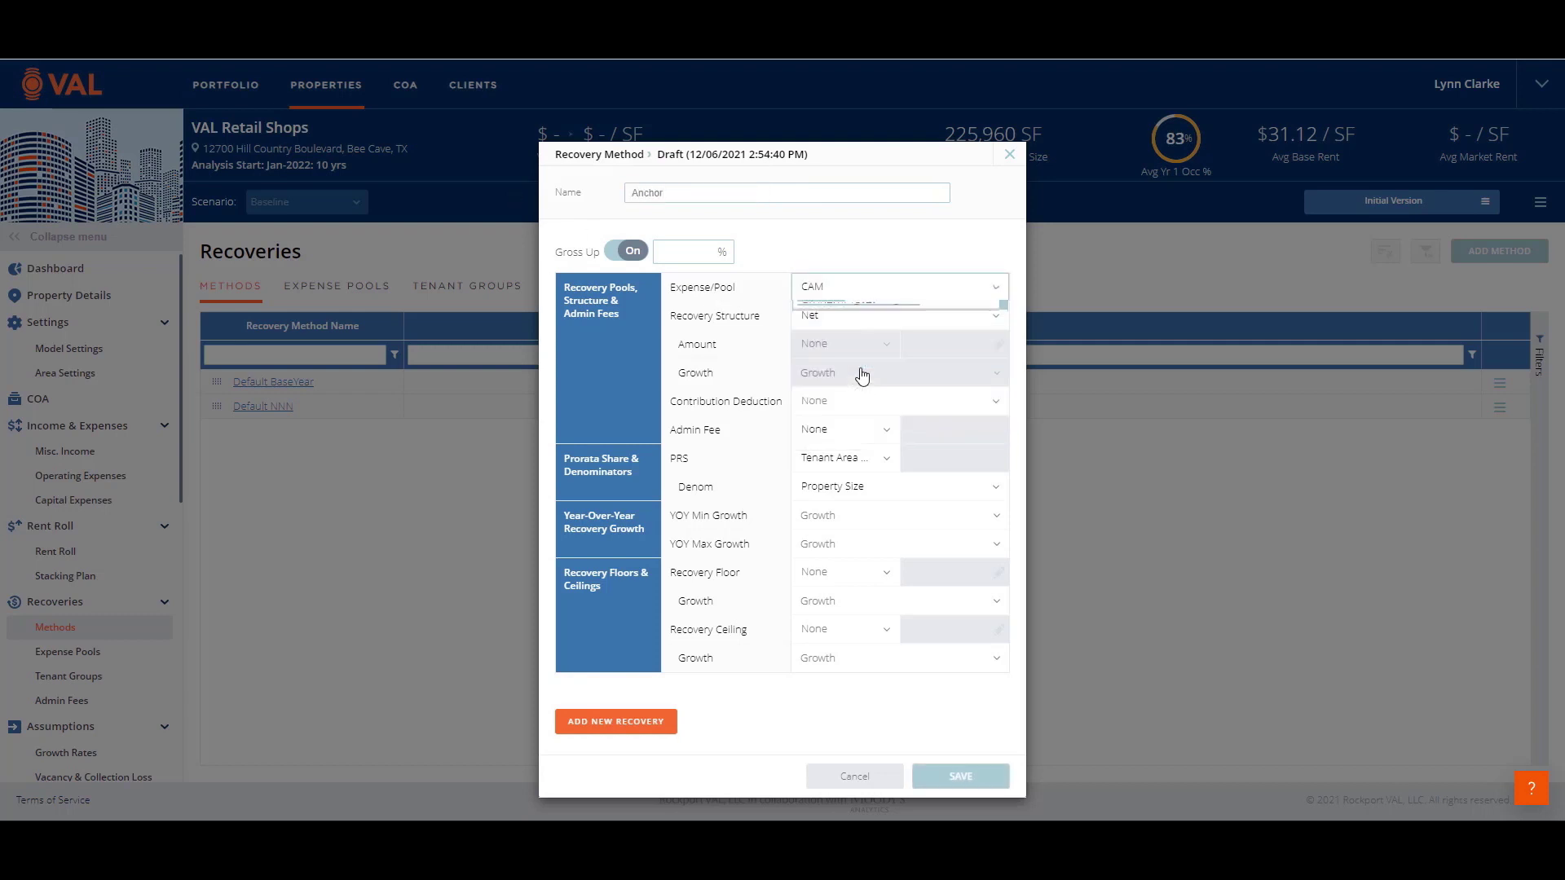
click(989, 327)
click(884, 397)
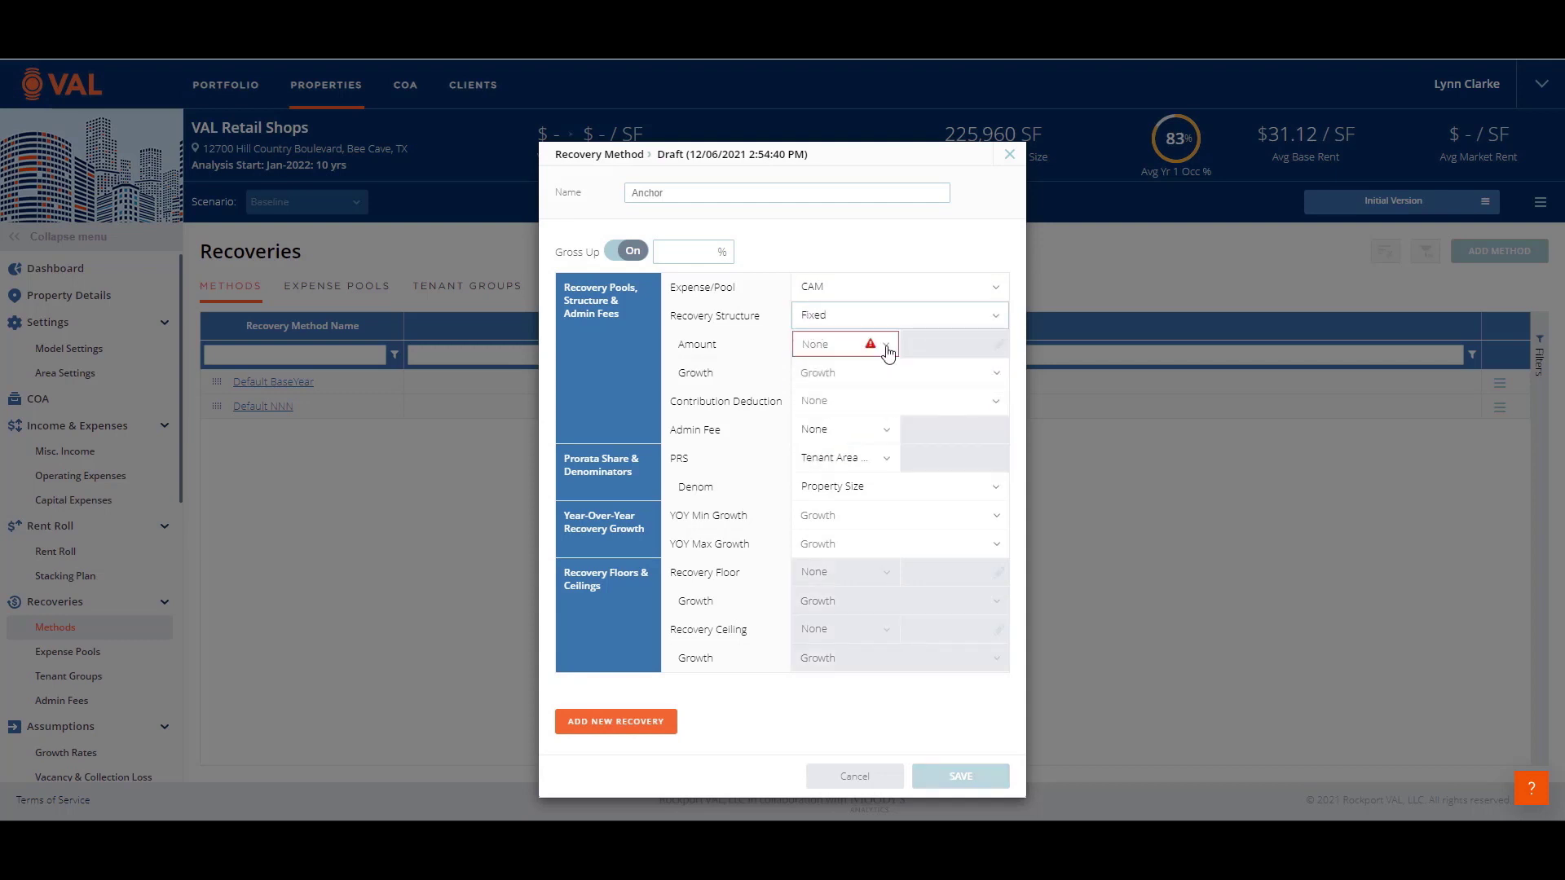
click(887, 349)
click(848, 393)
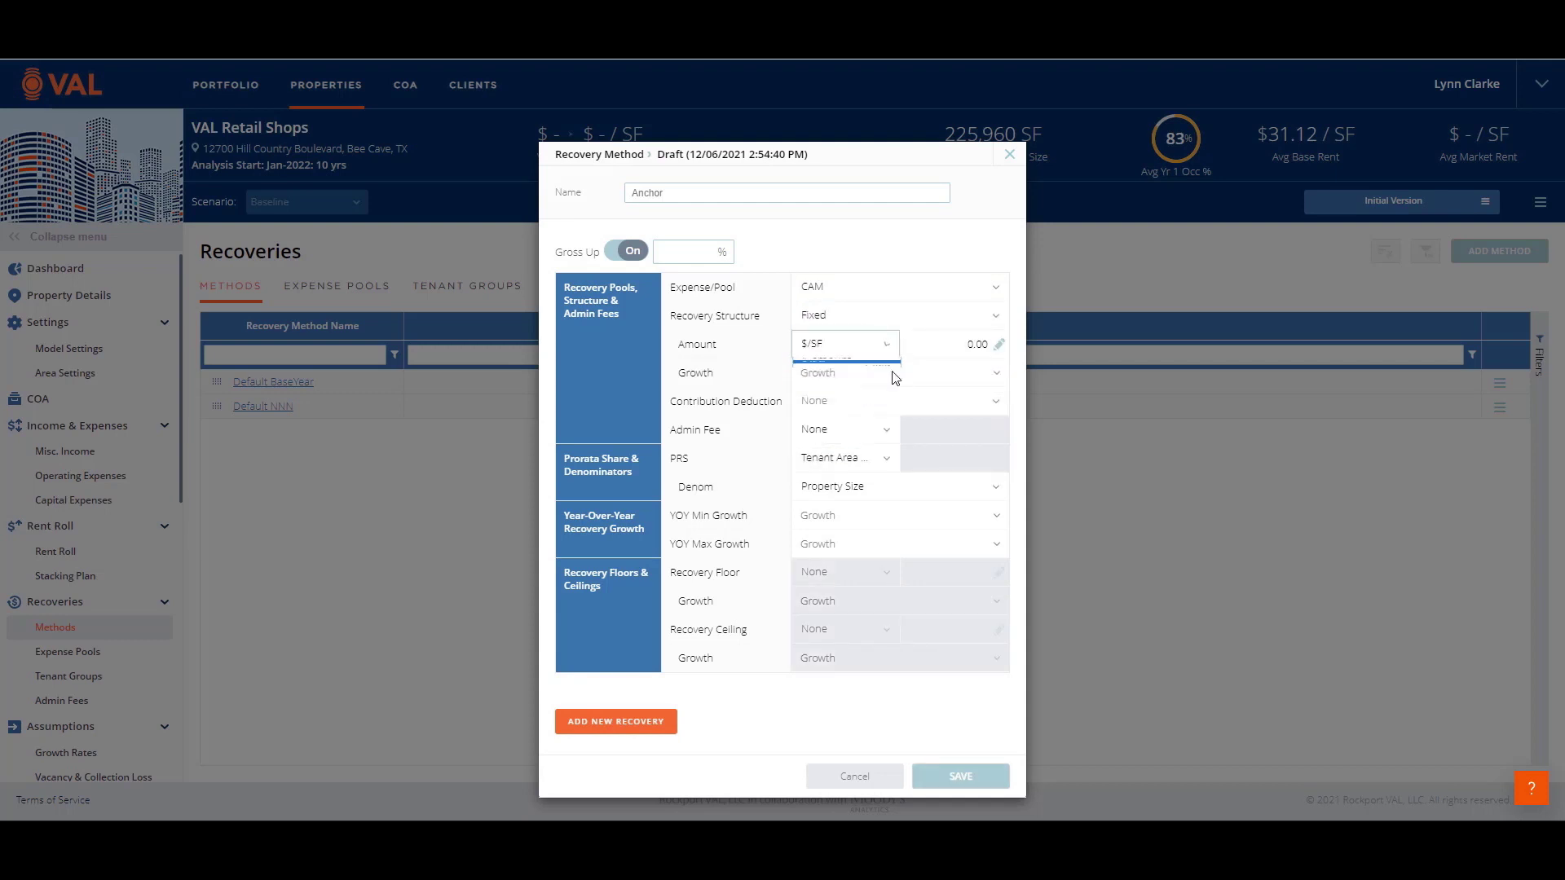
click(935, 348)
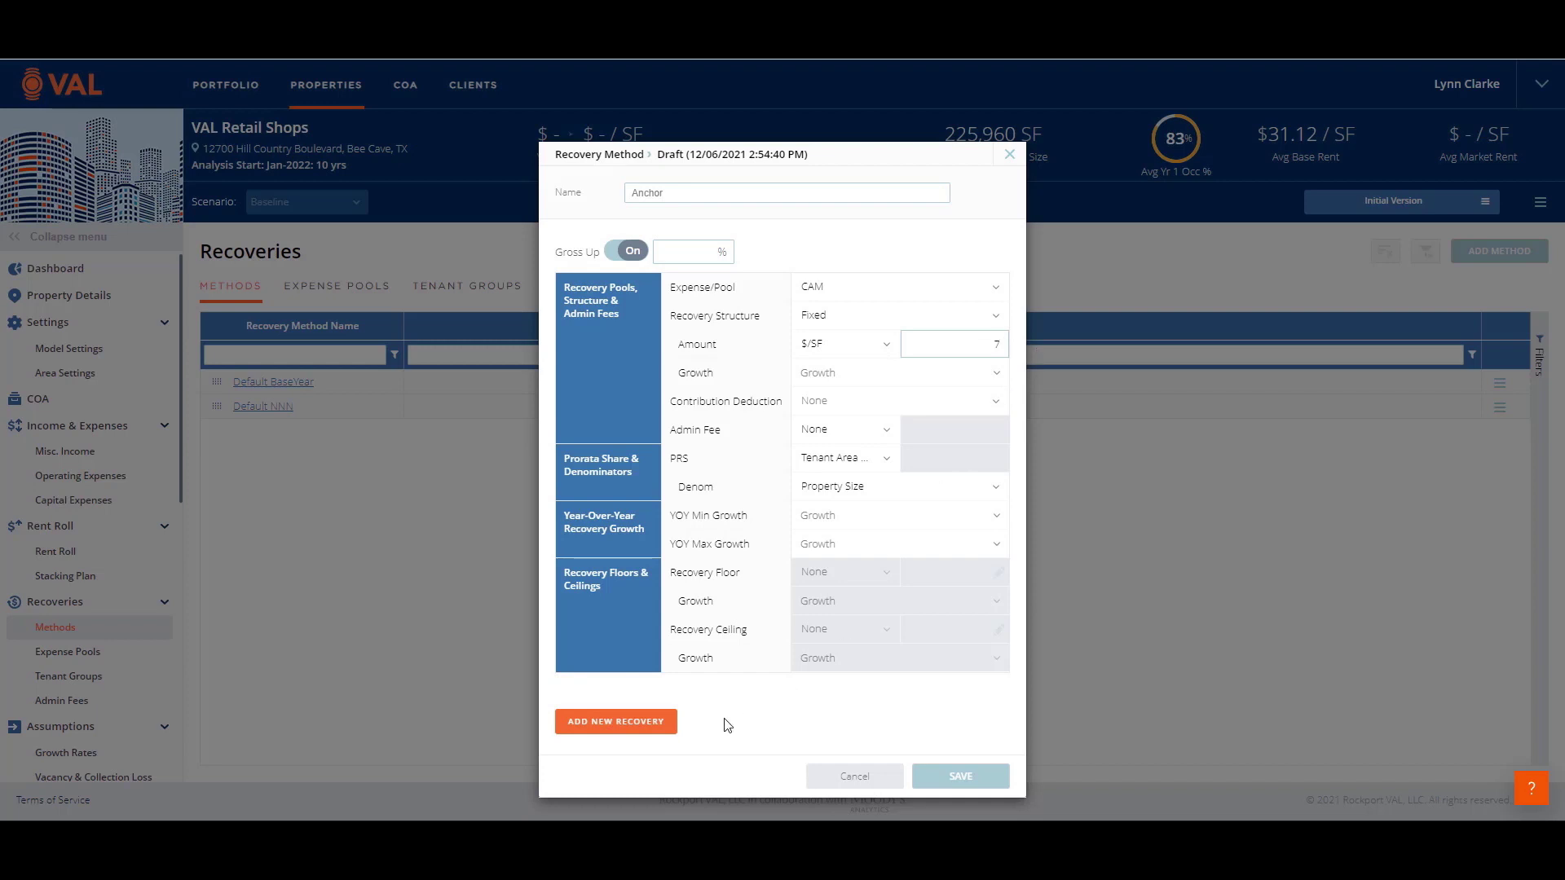
Add a second Property Taxes recovery on a Net structure and save the Anchor method.
click(644, 722)
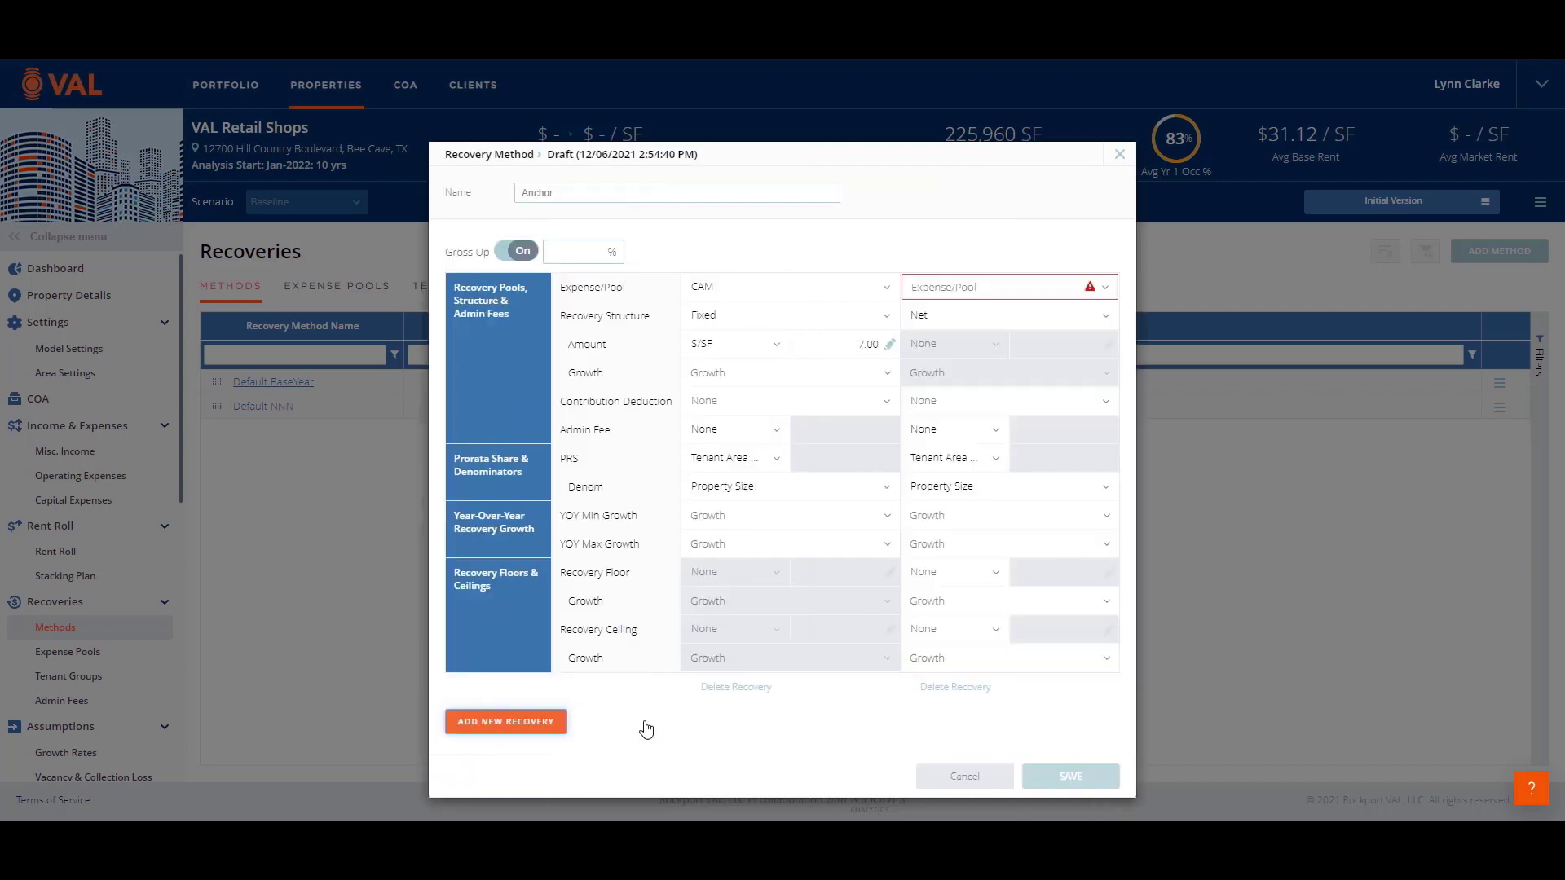
click(1106, 301)
click(1055, 336)
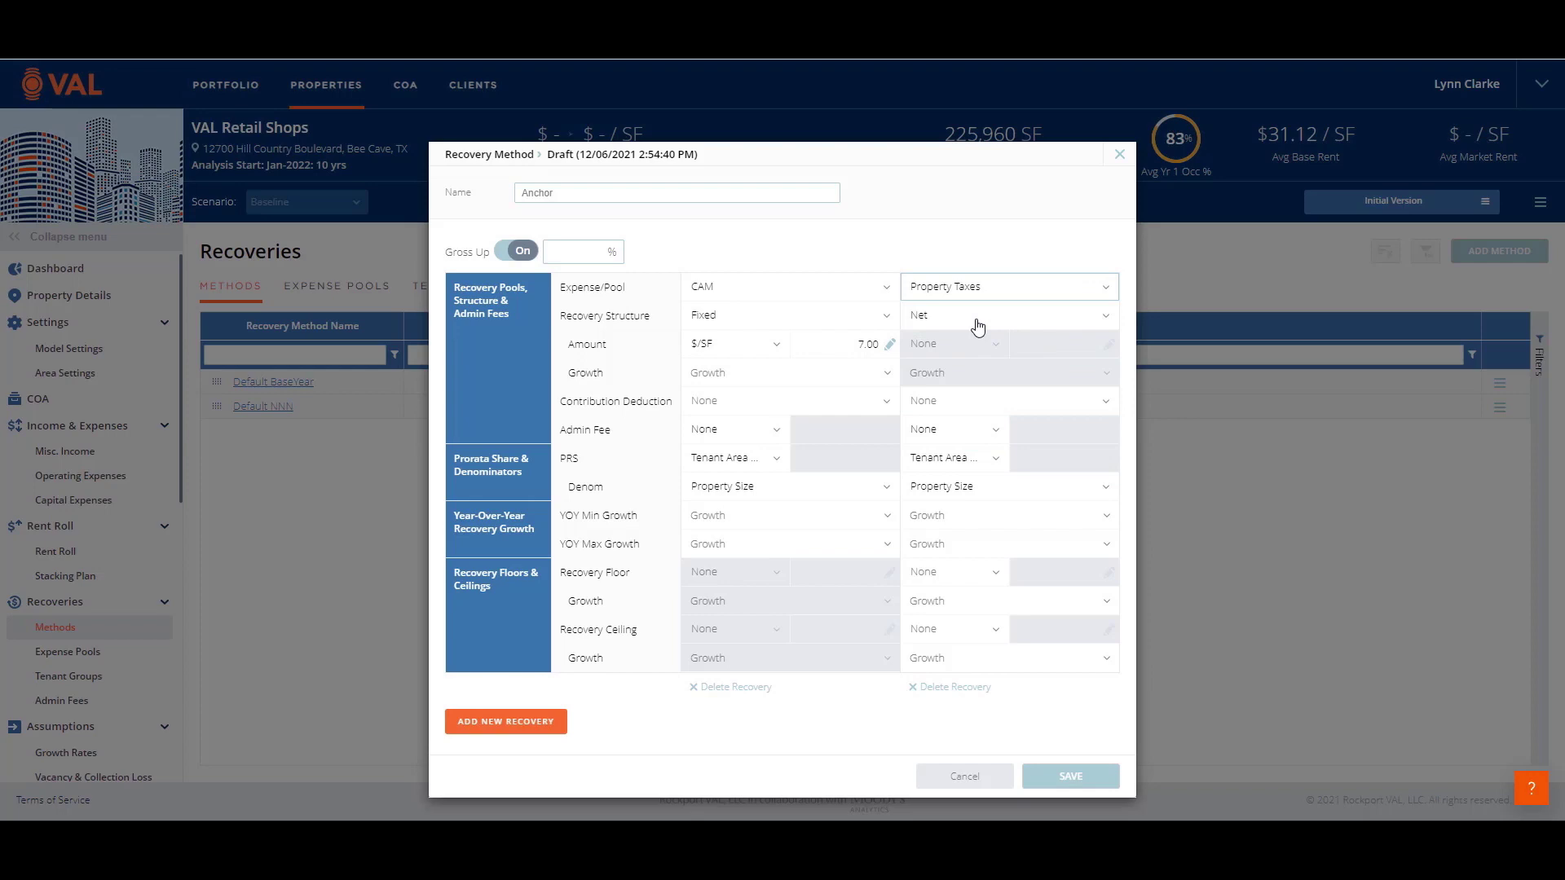
click(1068, 778)
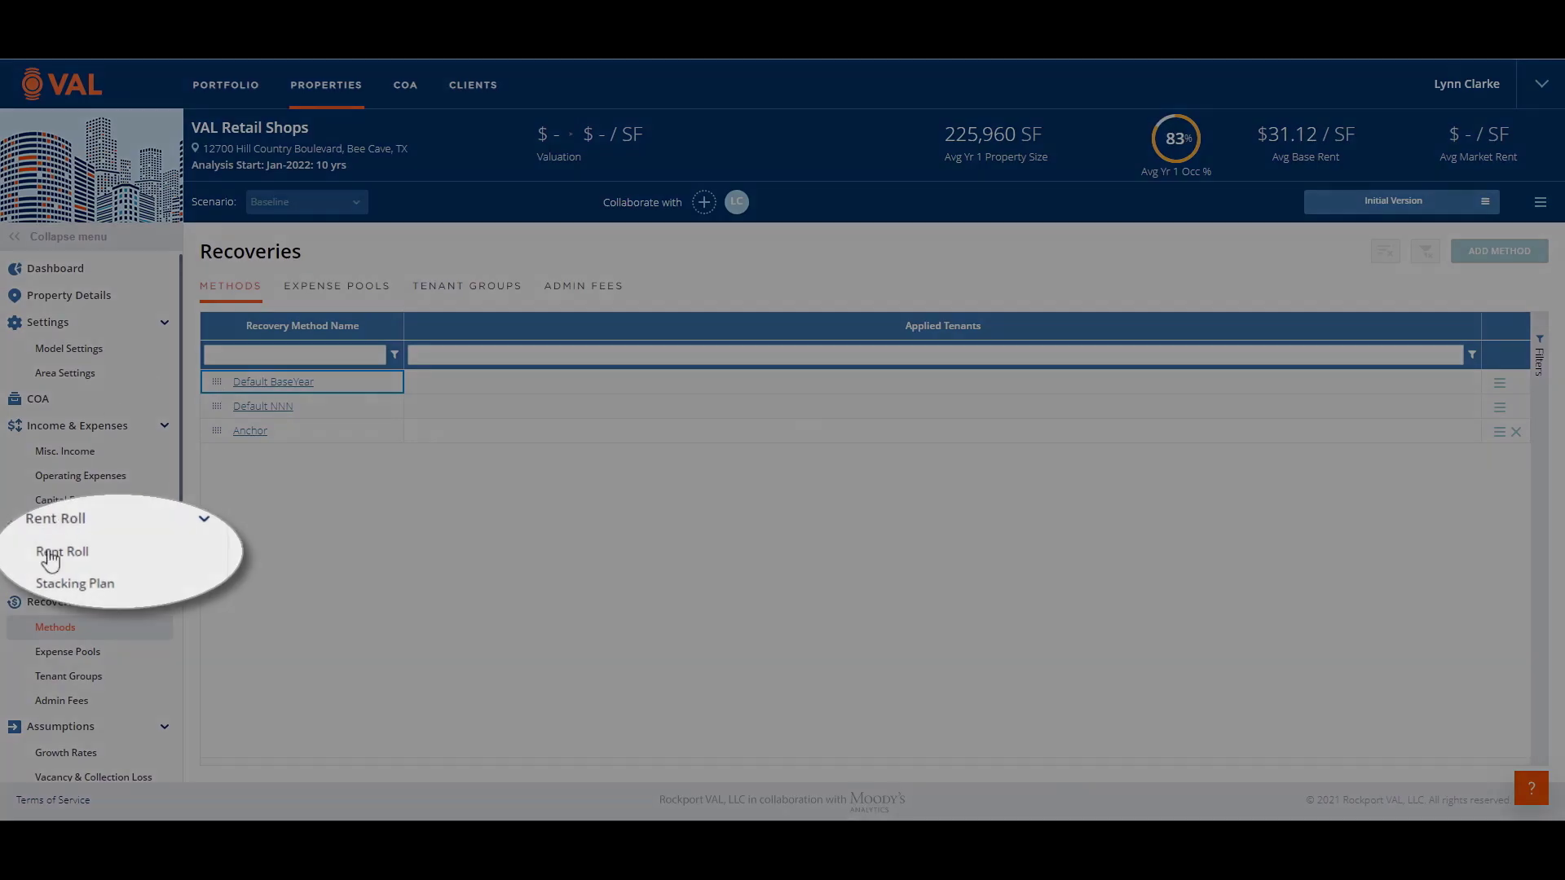
Set DSW's recovery method to Anchor in the Rent Roll and copy it to Berings and REI.
click(52, 553)
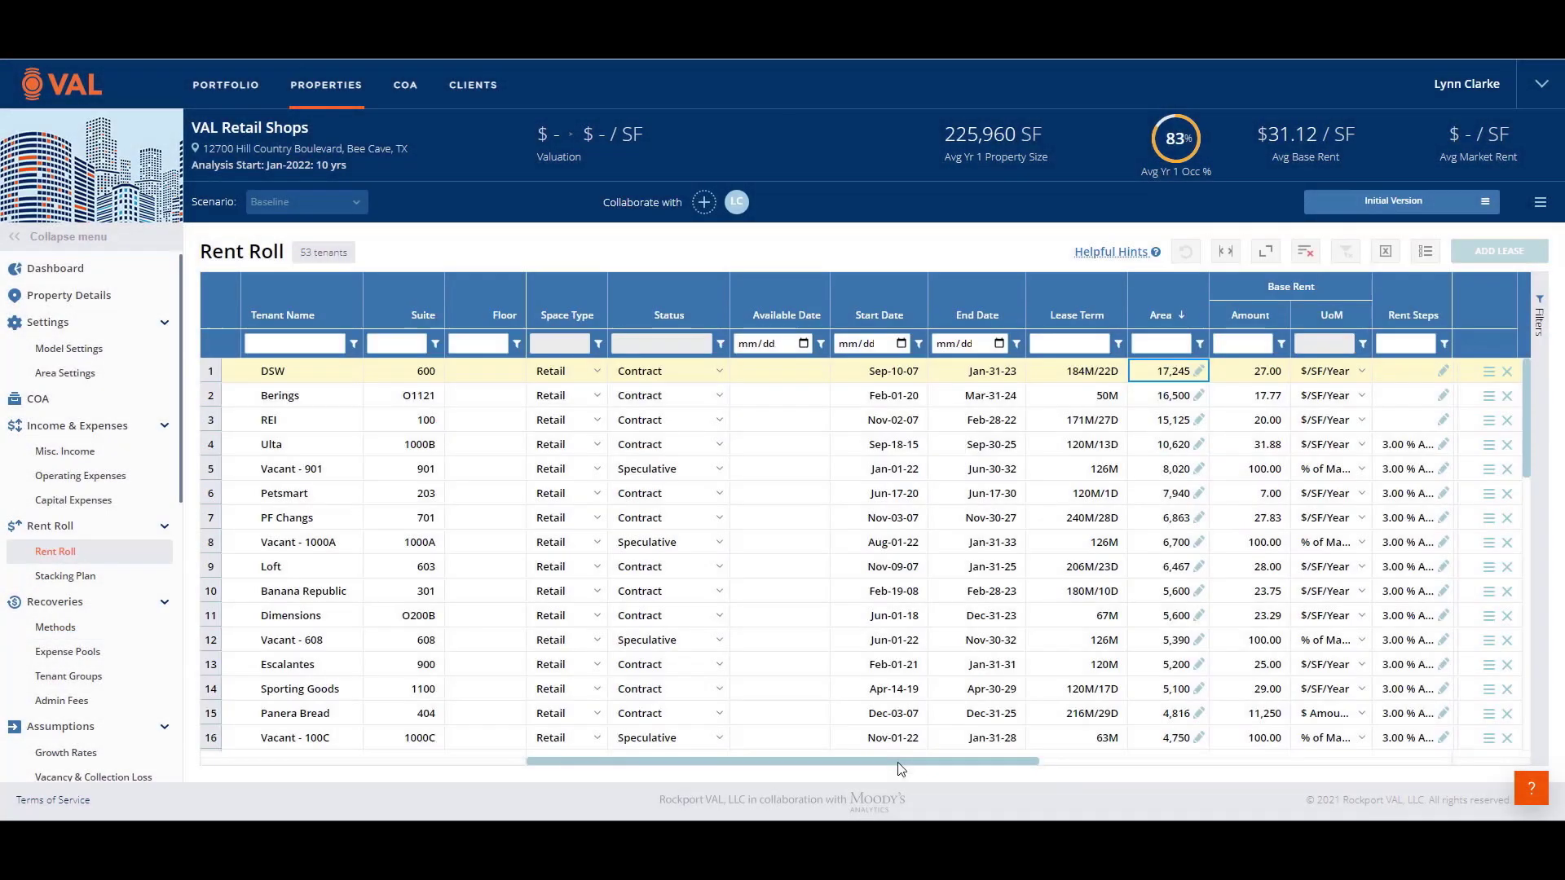
scroll(1154, 776, right, 2)
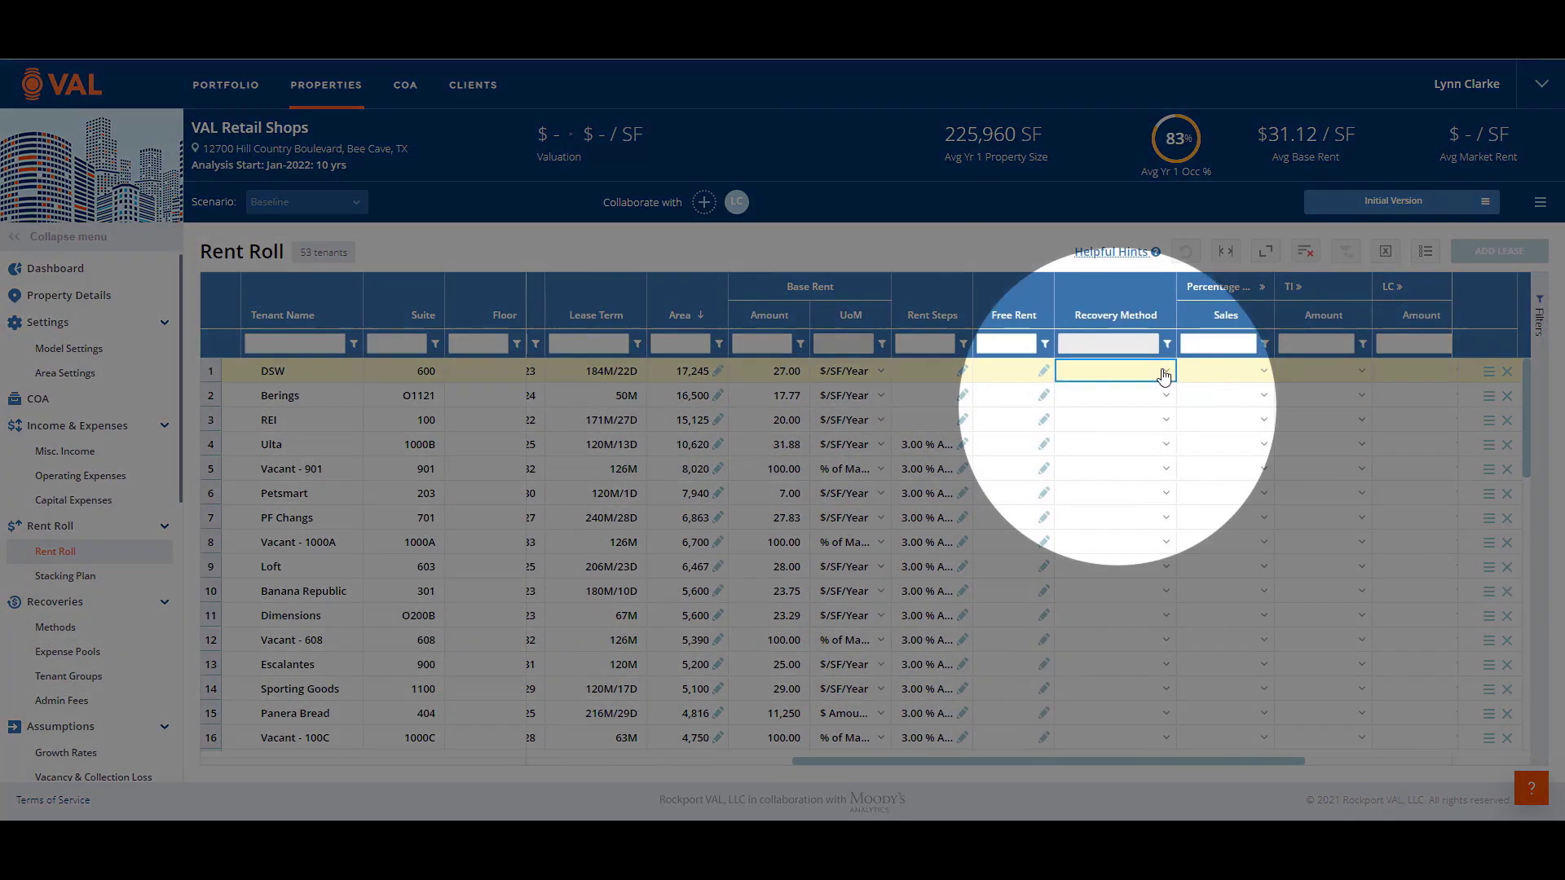
click(1164, 372)
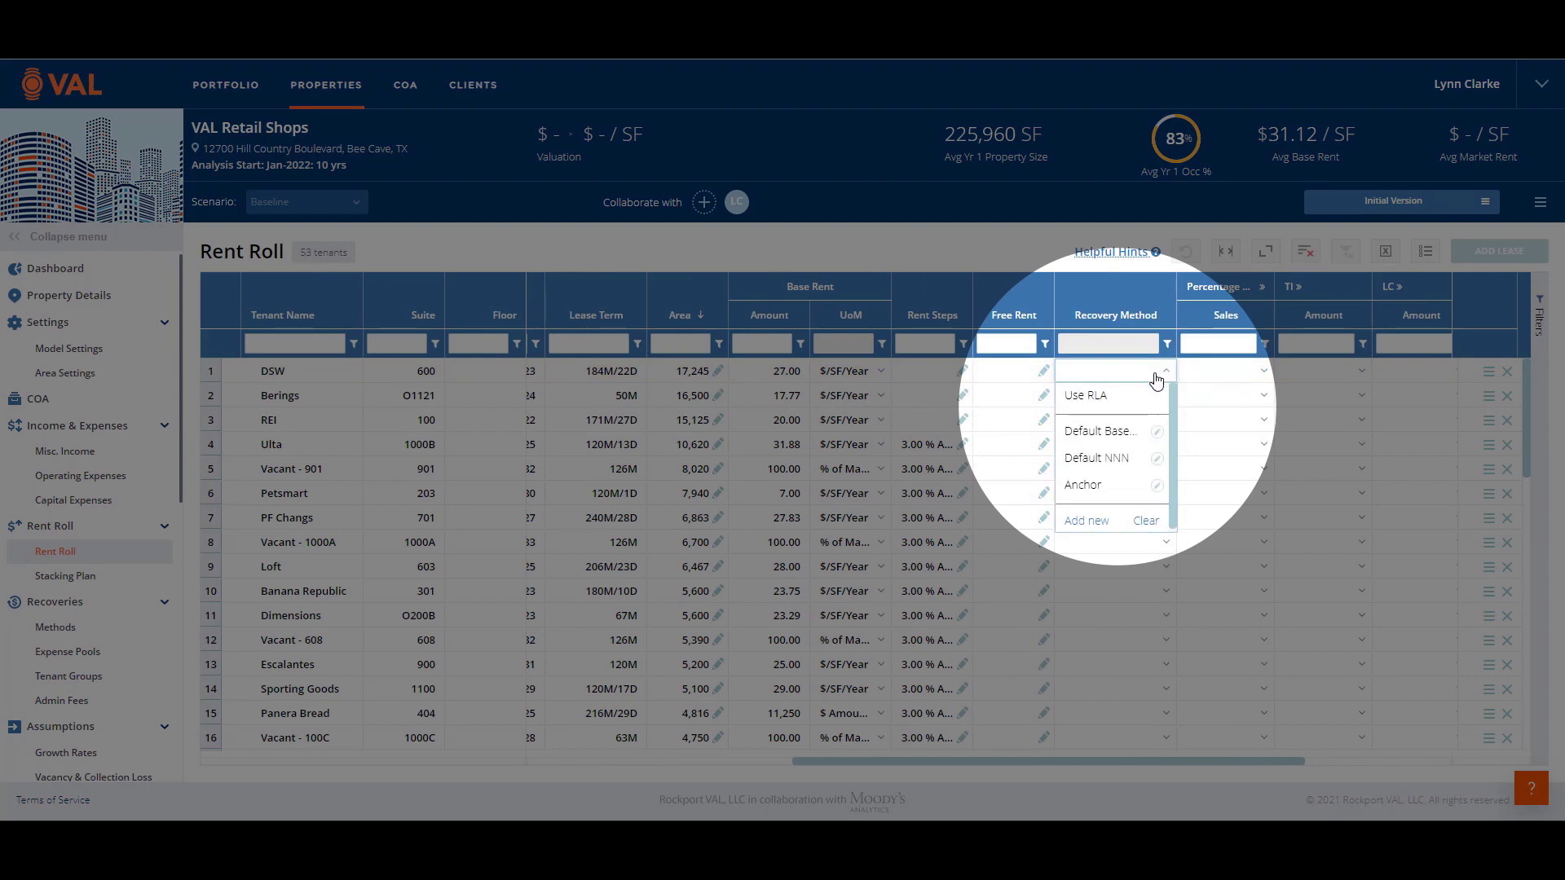
click(1108, 485)
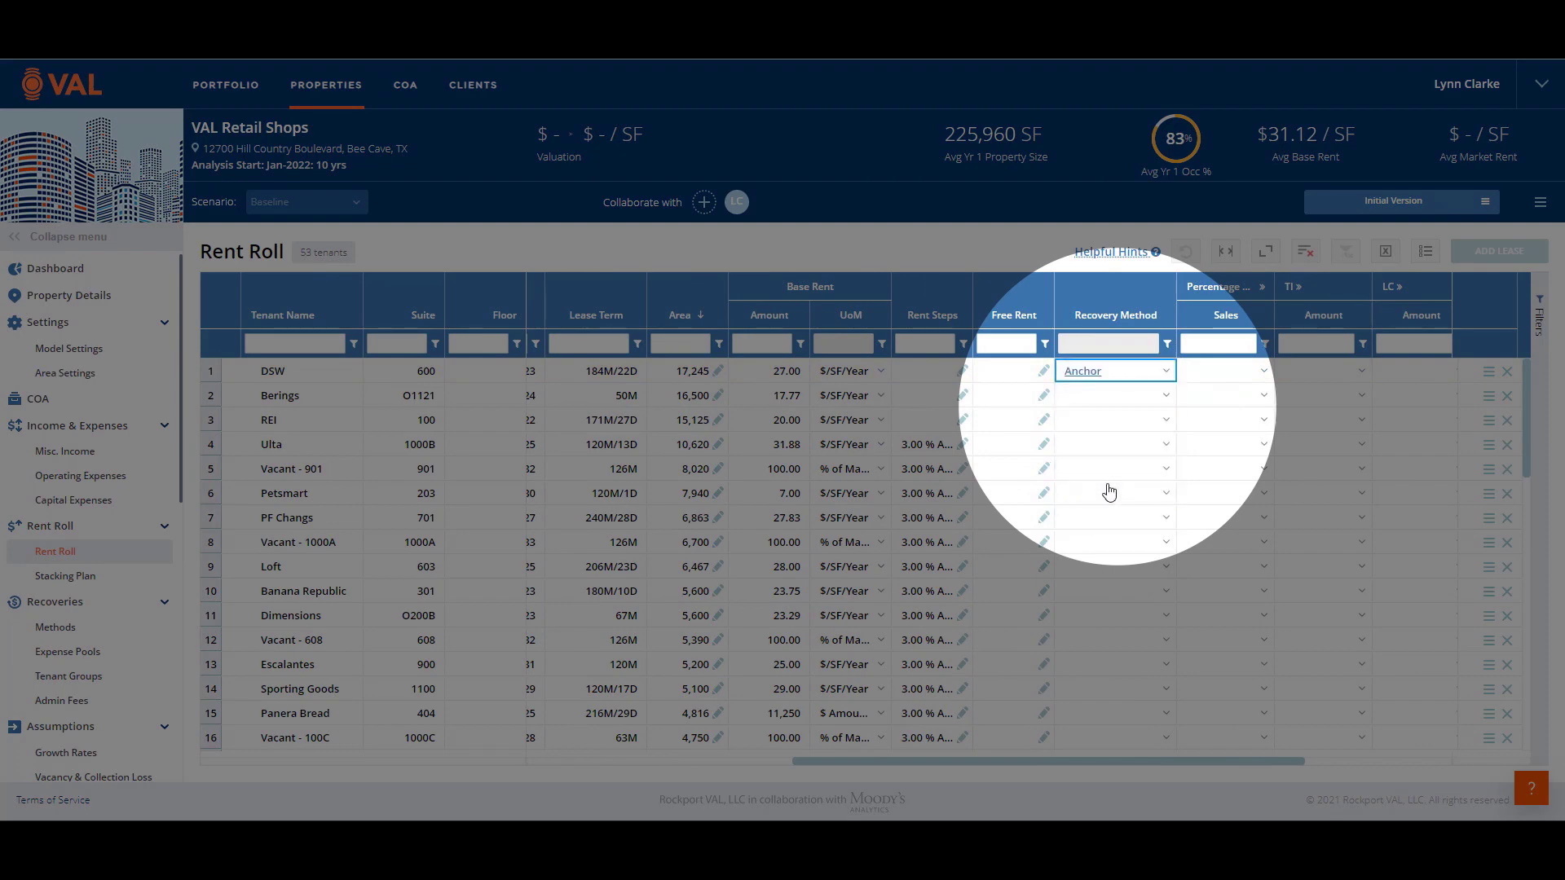
click(1132, 373)
key(ctrl+c)
drag(1115, 398, 1114, 430)
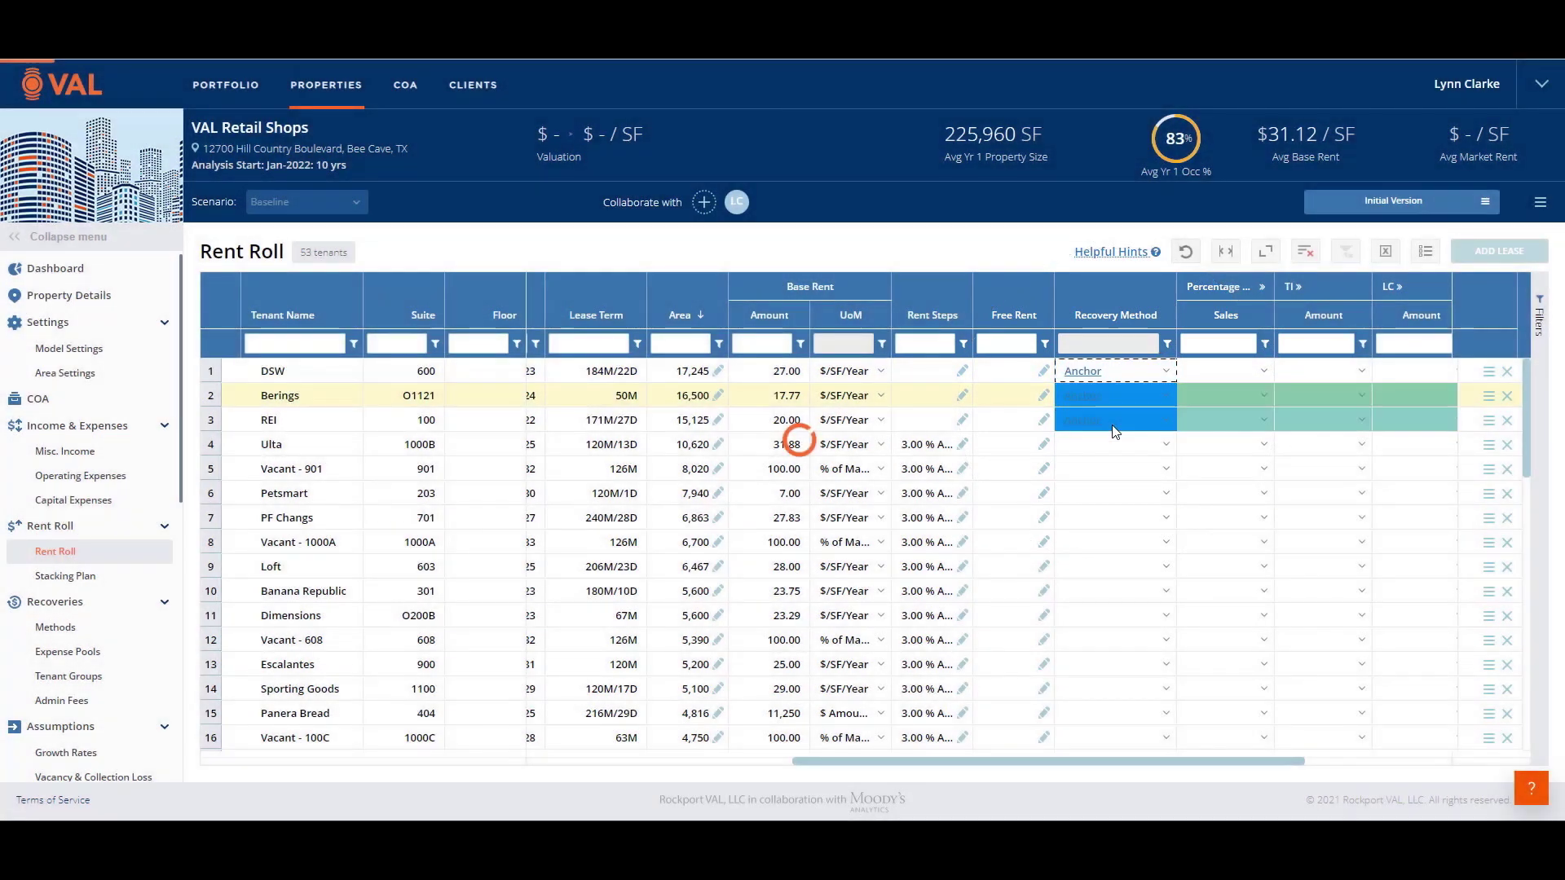
key(ctrl+v)
click(1110, 445)
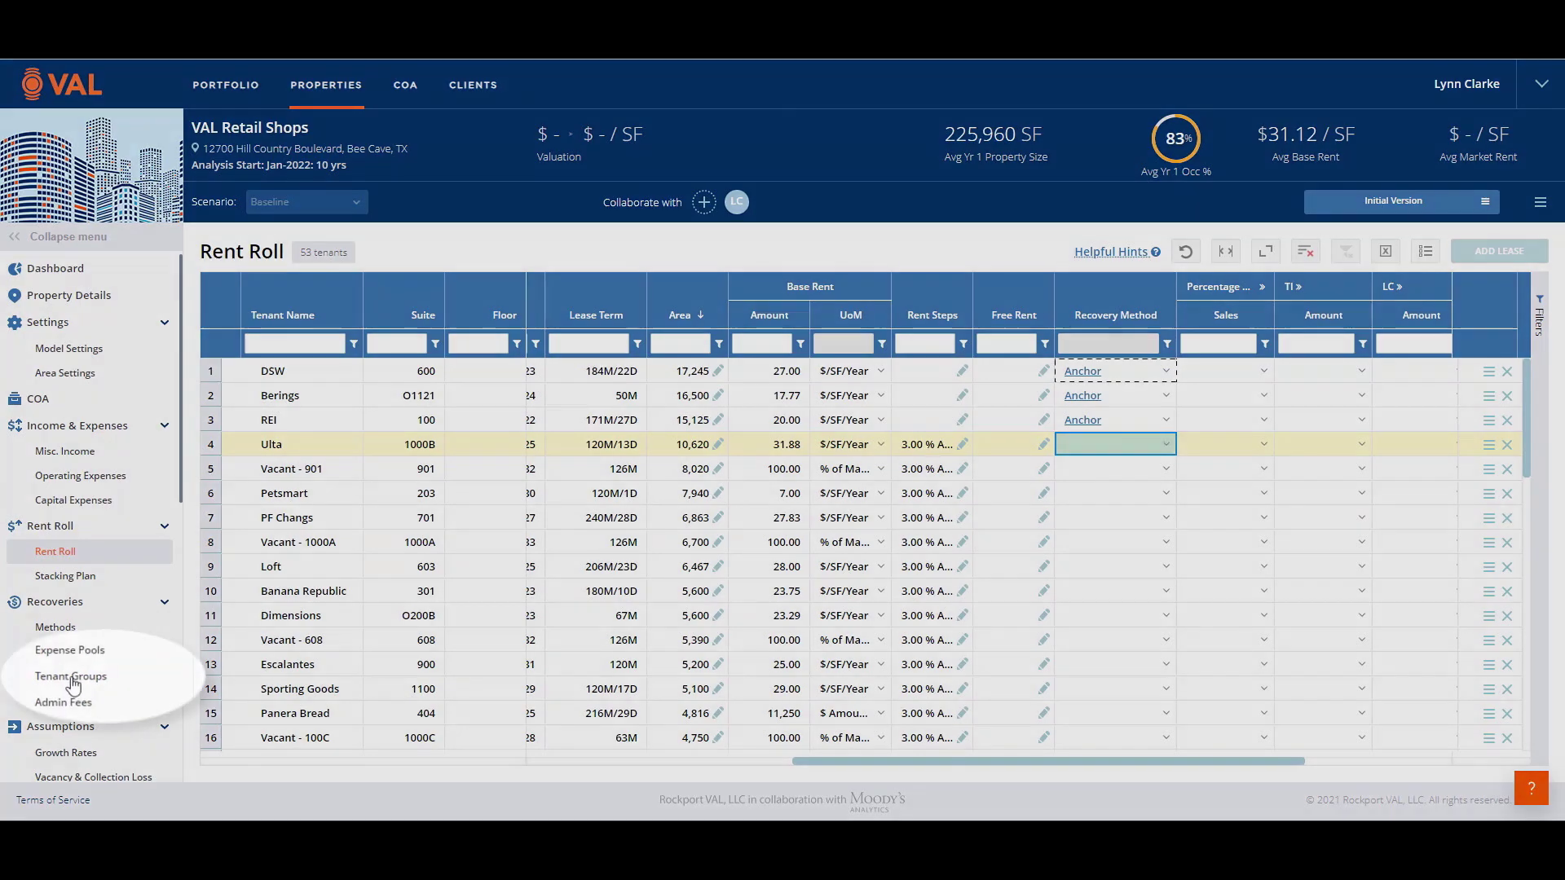
Create an Anchor tenant group containing DSW, Berings and REI.
click(72, 678)
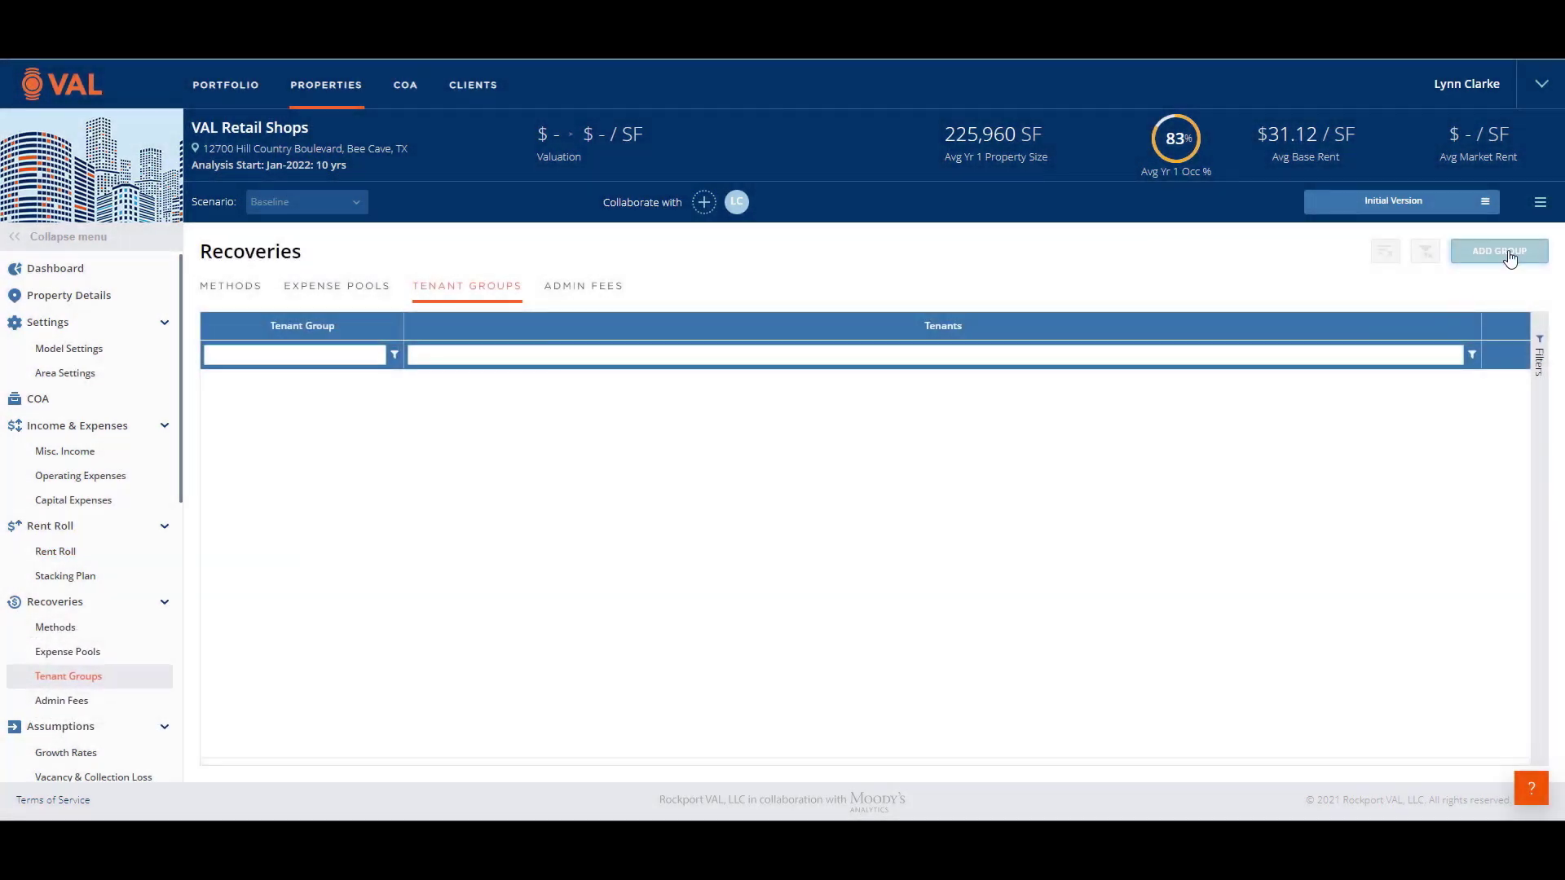
click(1509, 254)
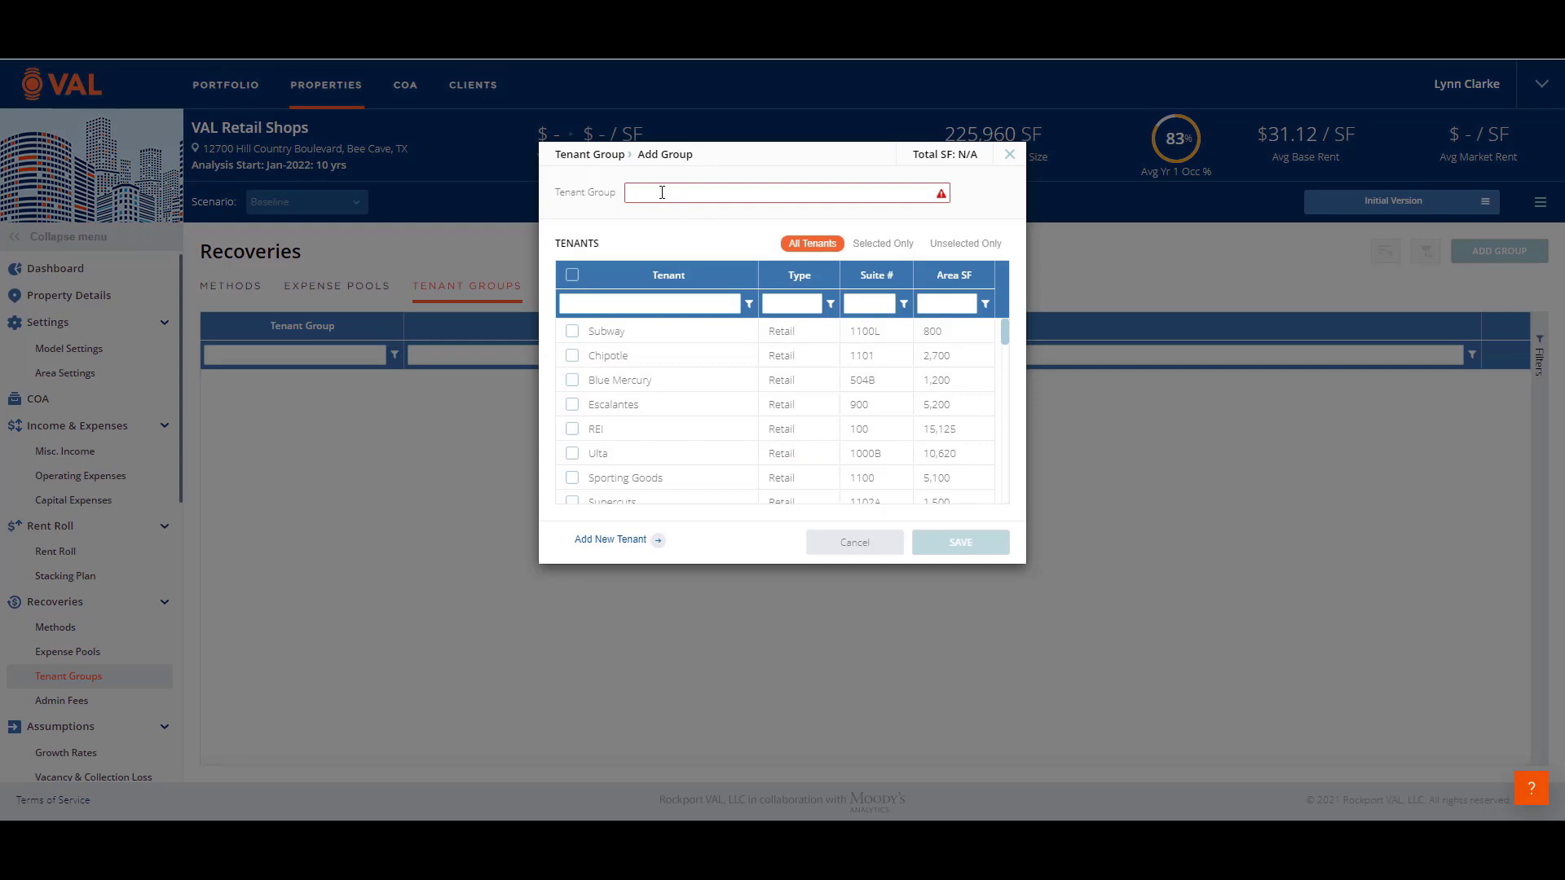
click(662, 192)
text(Anchor)
click(956, 277)
click(572, 331)
click(572, 357)
click(572, 380)
click(977, 545)
Clone Anchor as an inverse tenant group and rename it Inline.
right_click(292, 388)
click(332, 422)
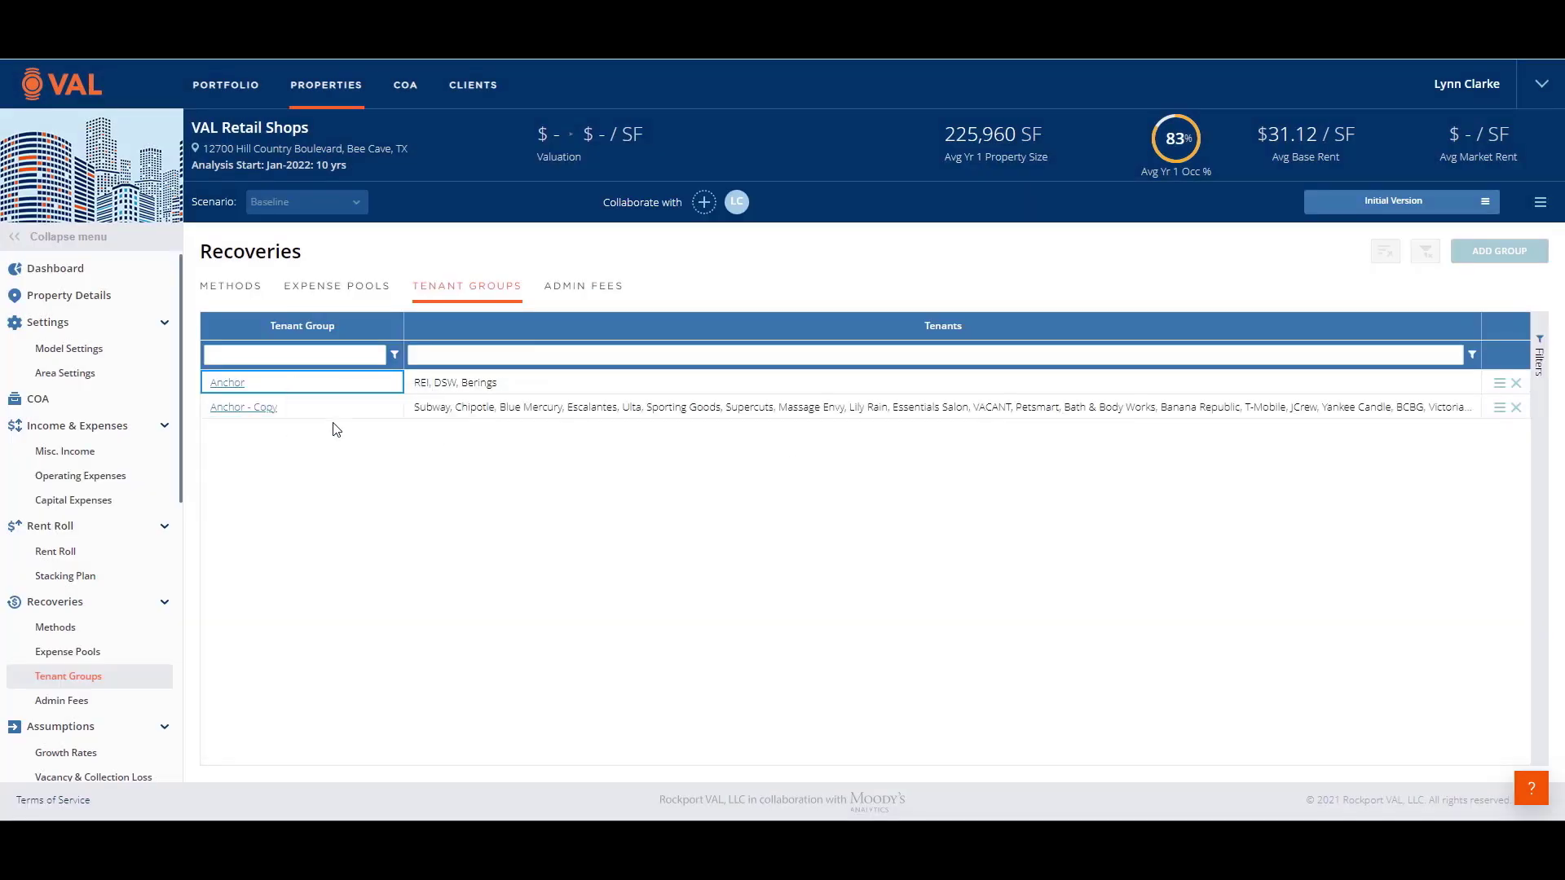
click(265, 408)
key(BackSpace)
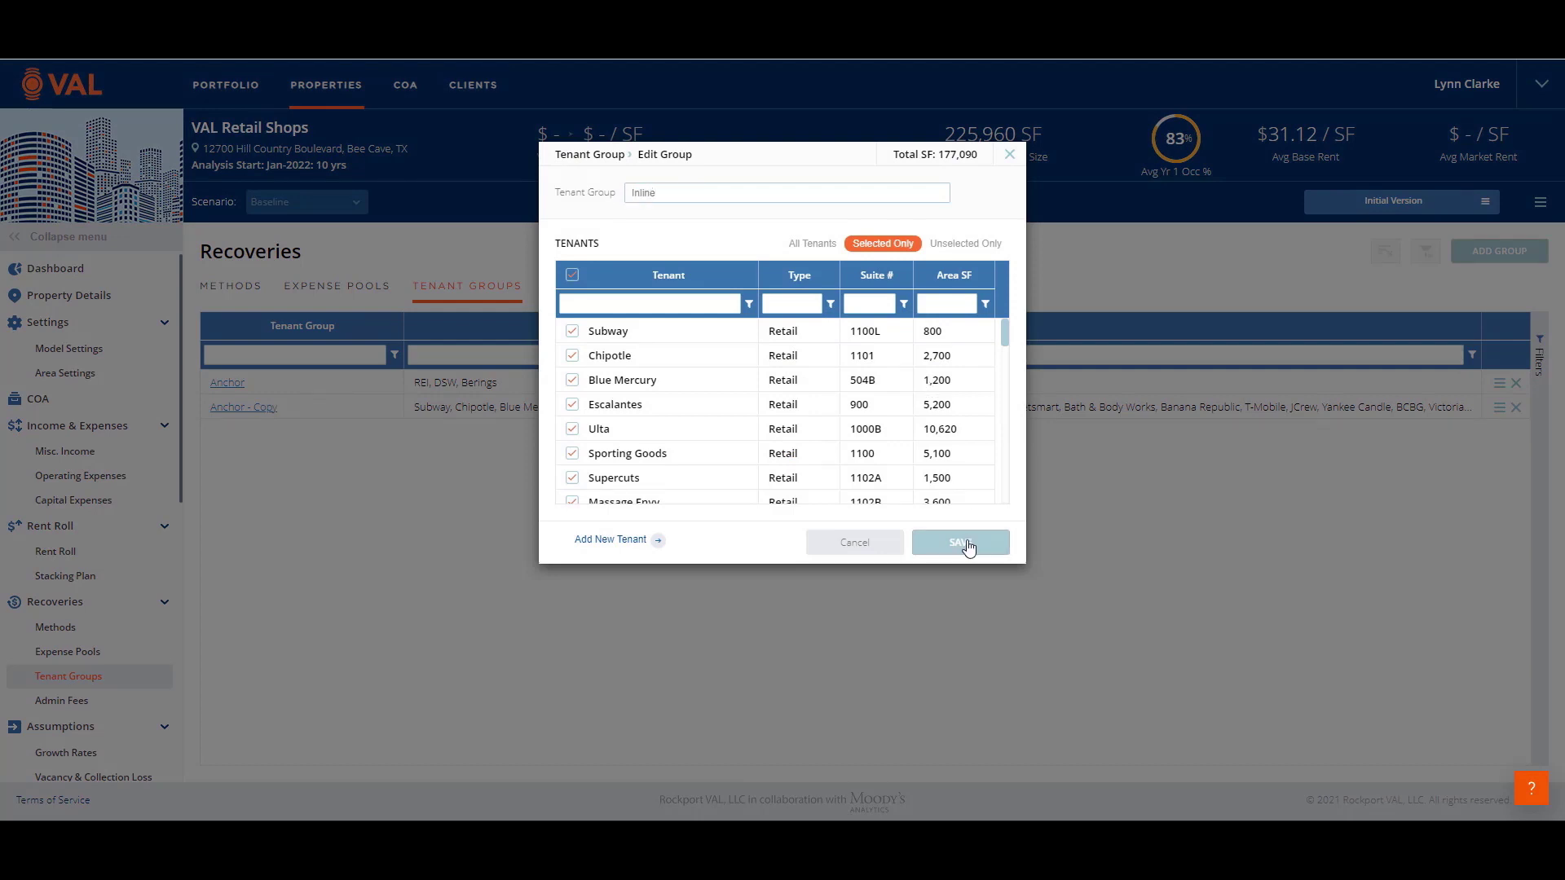
click(968, 545)
Start an Inline recovery method recovering the CAM pool on a Net structure.
click(230, 286)
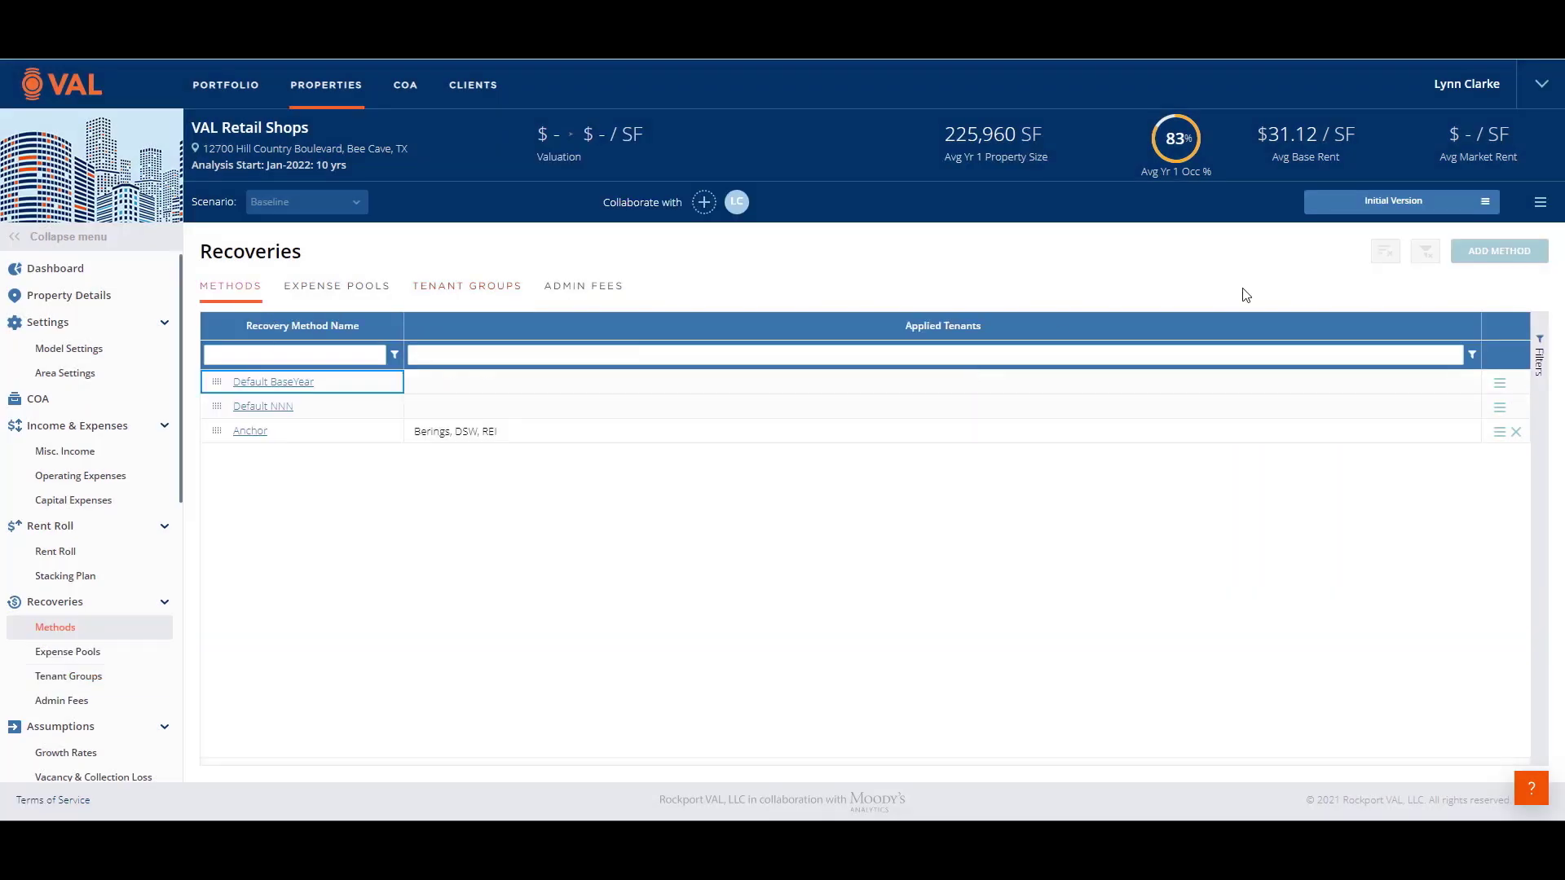
click(1489, 263)
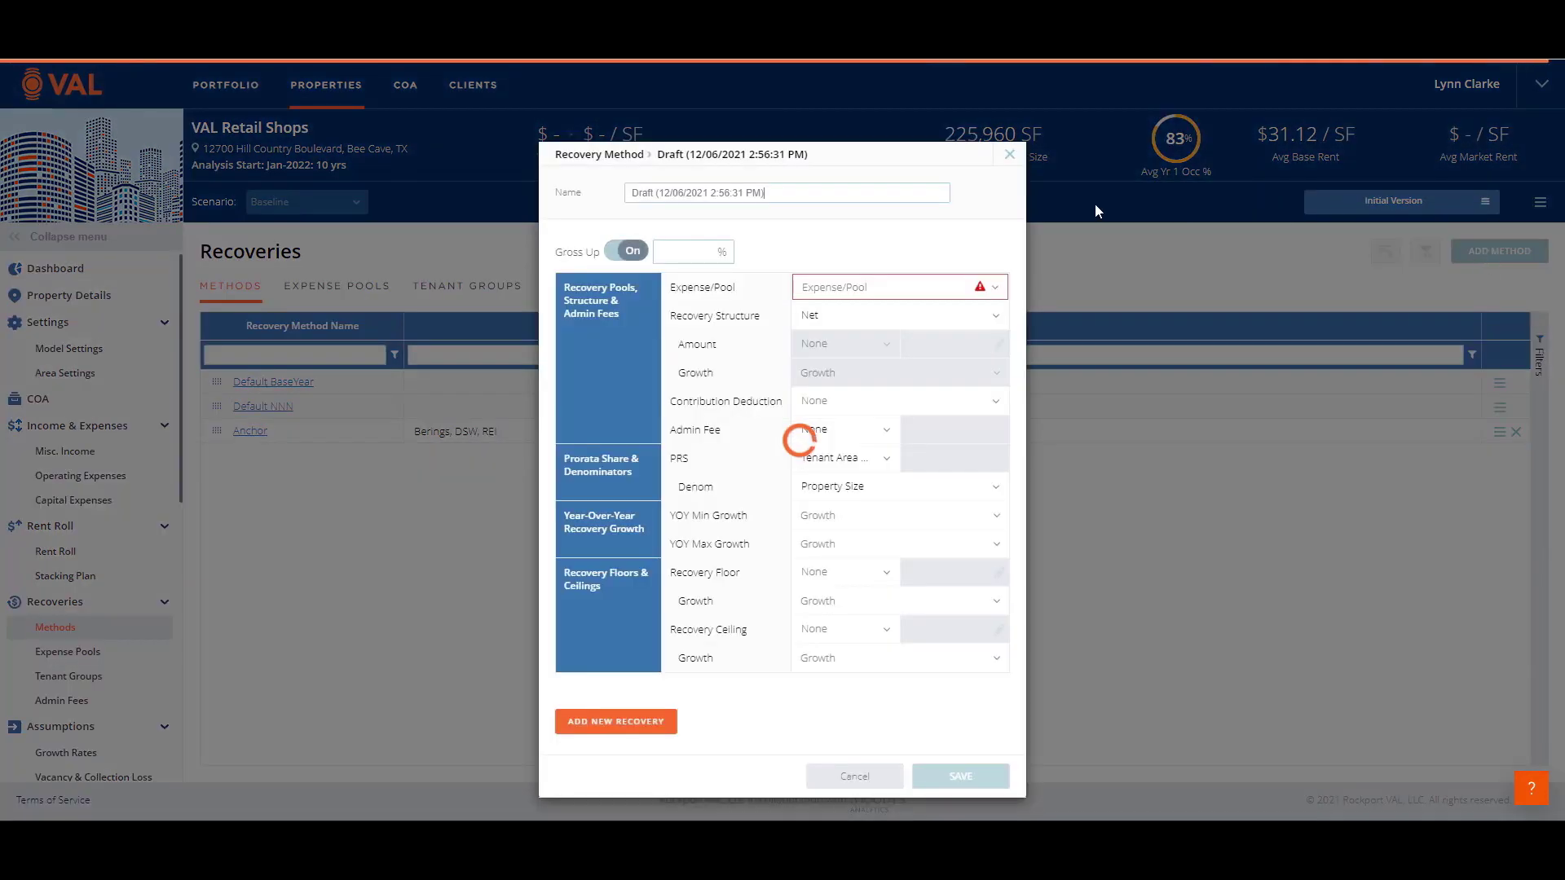
drag(831, 196, 510, 179)
text(Inline)
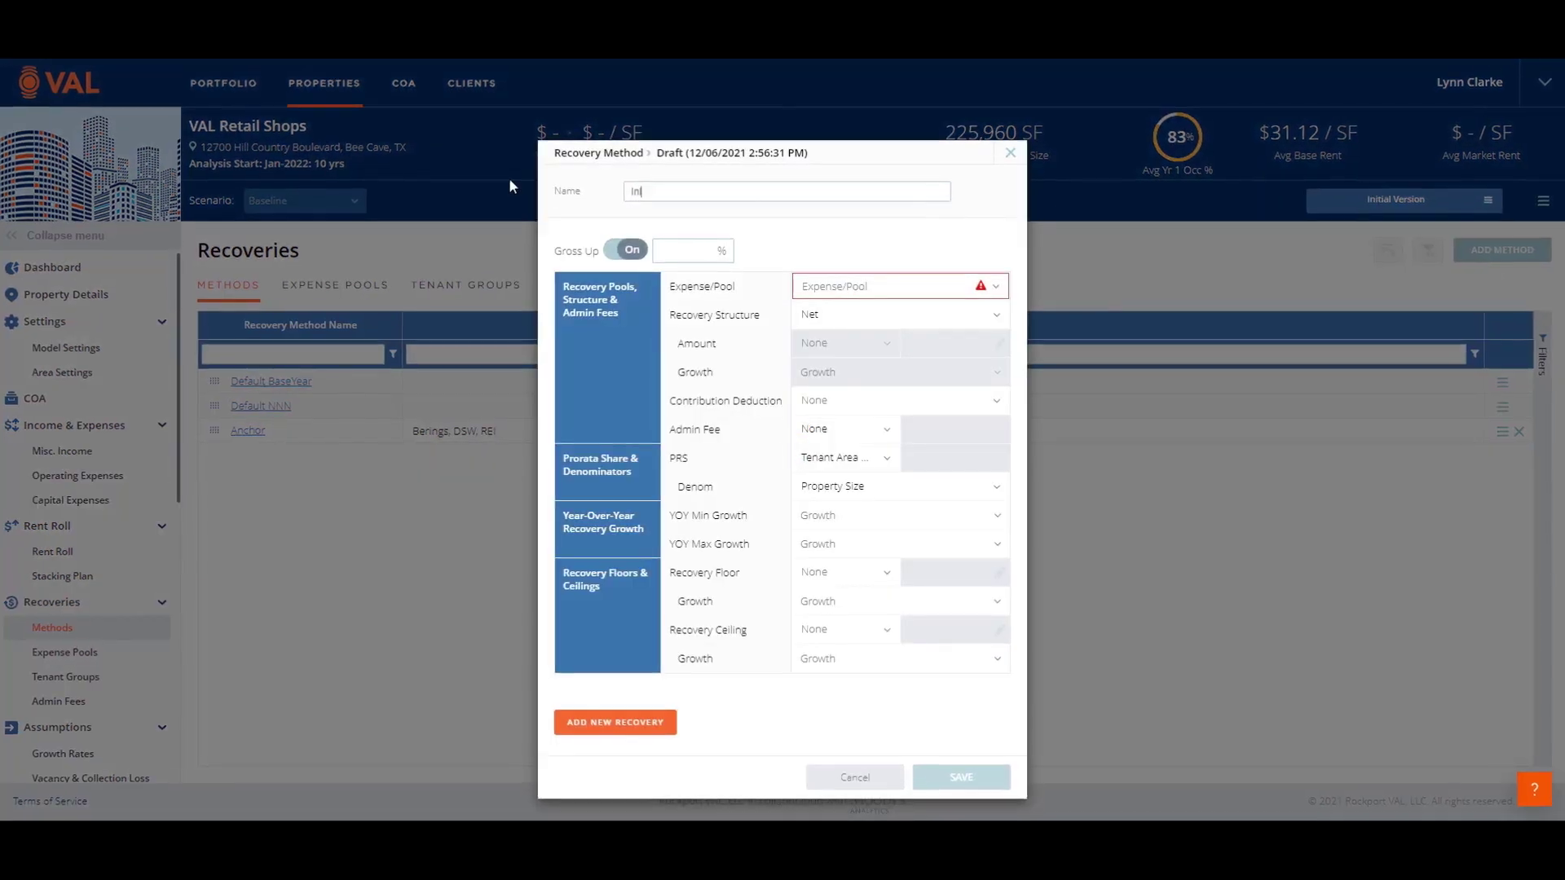
click(1001, 284)
click(922, 346)
click(925, 342)
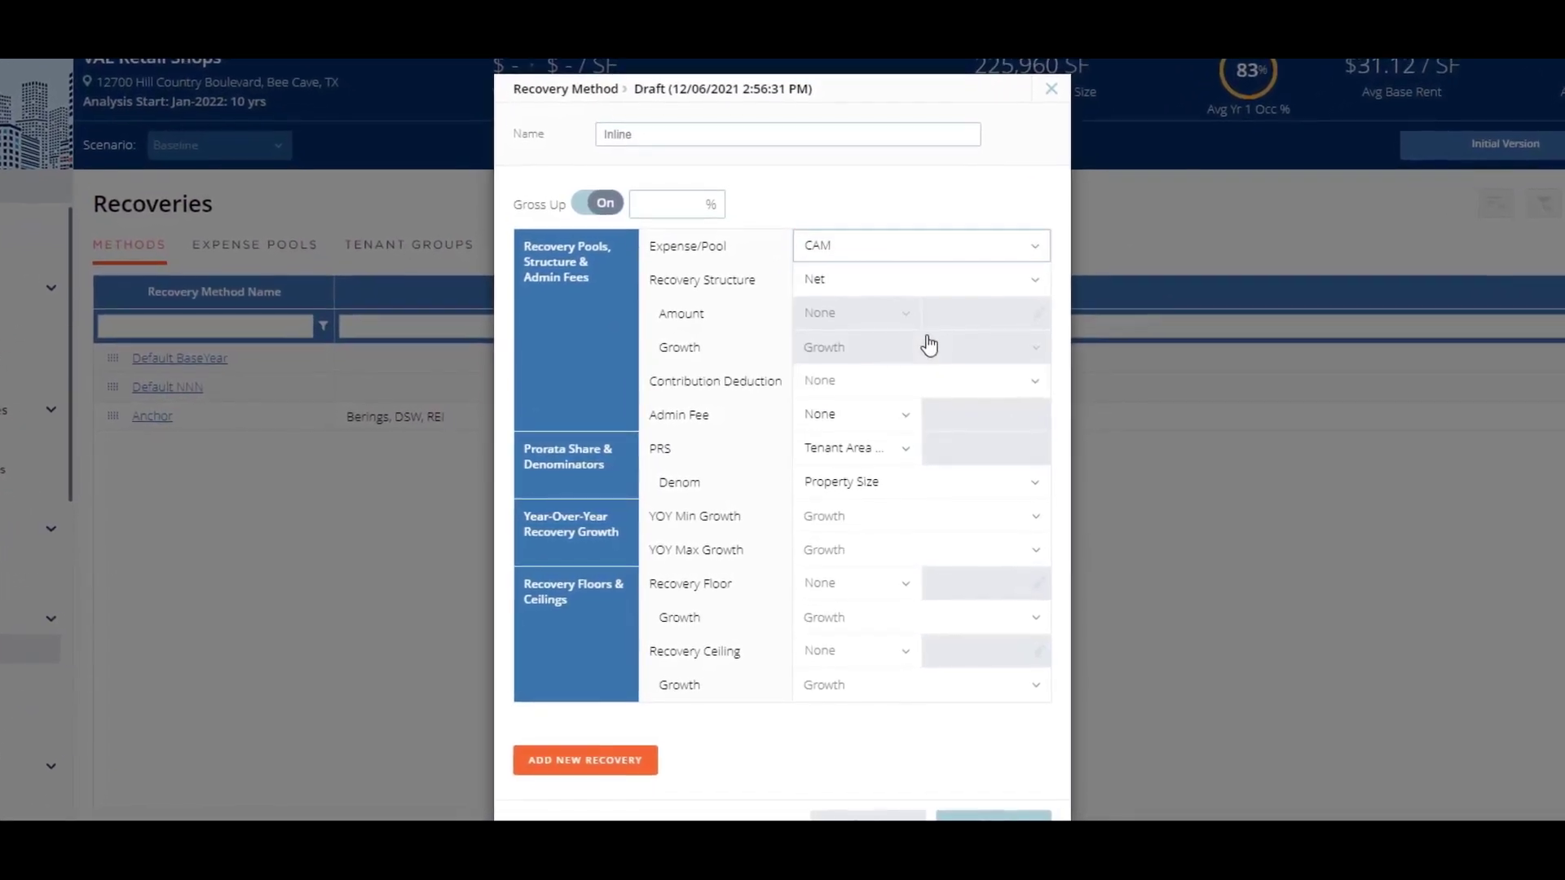
Deduct Anchor contributions, charge a 15% admin fee, and use the Inline group as denominator.
click(1039, 378)
click(946, 409)
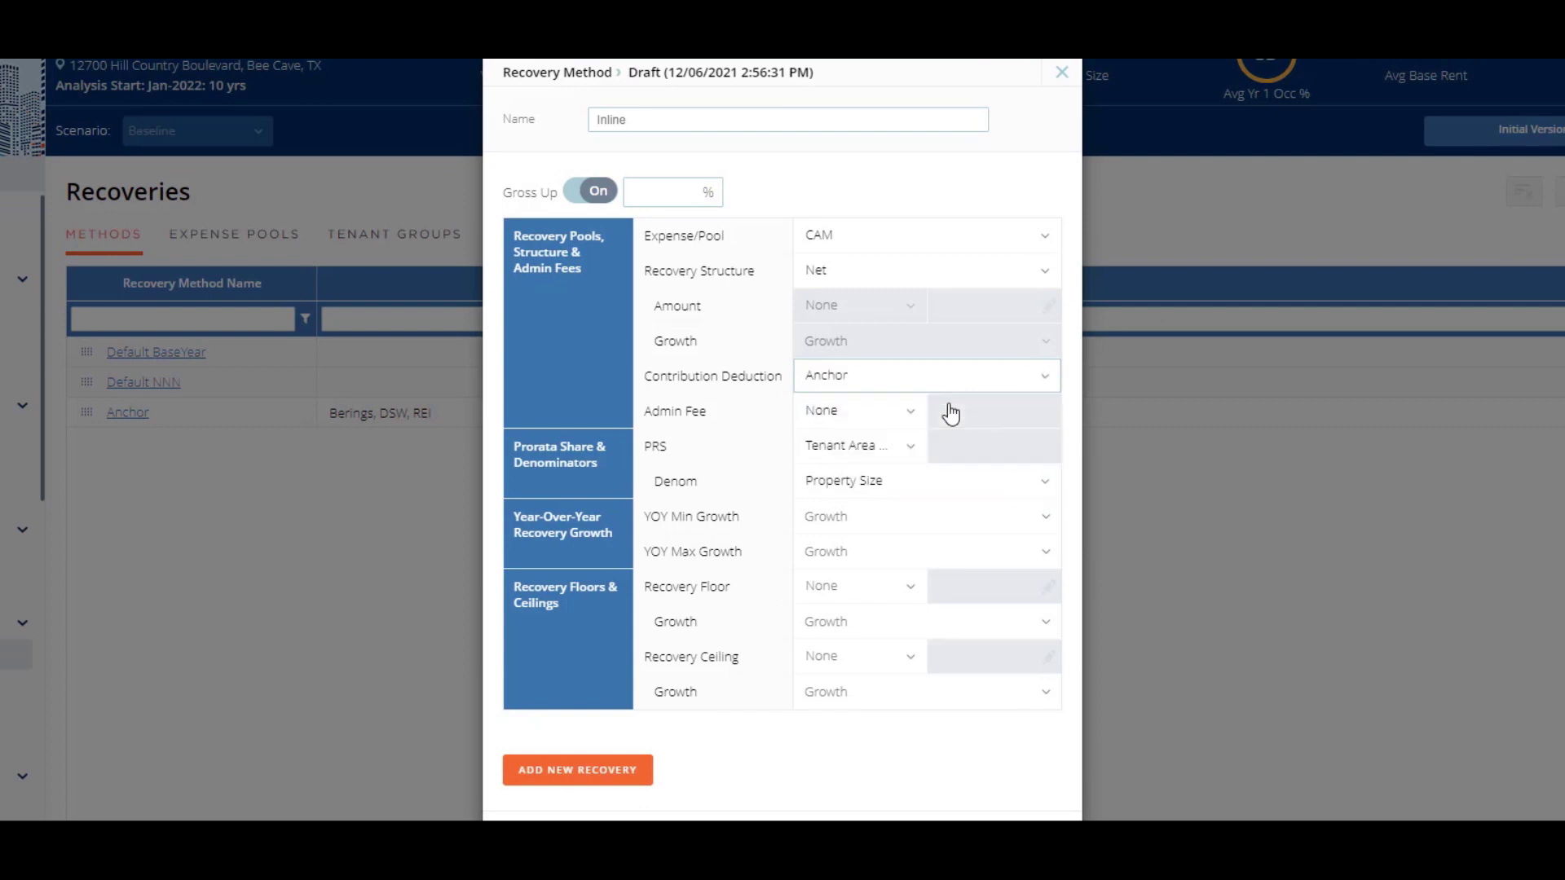
click(913, 418)
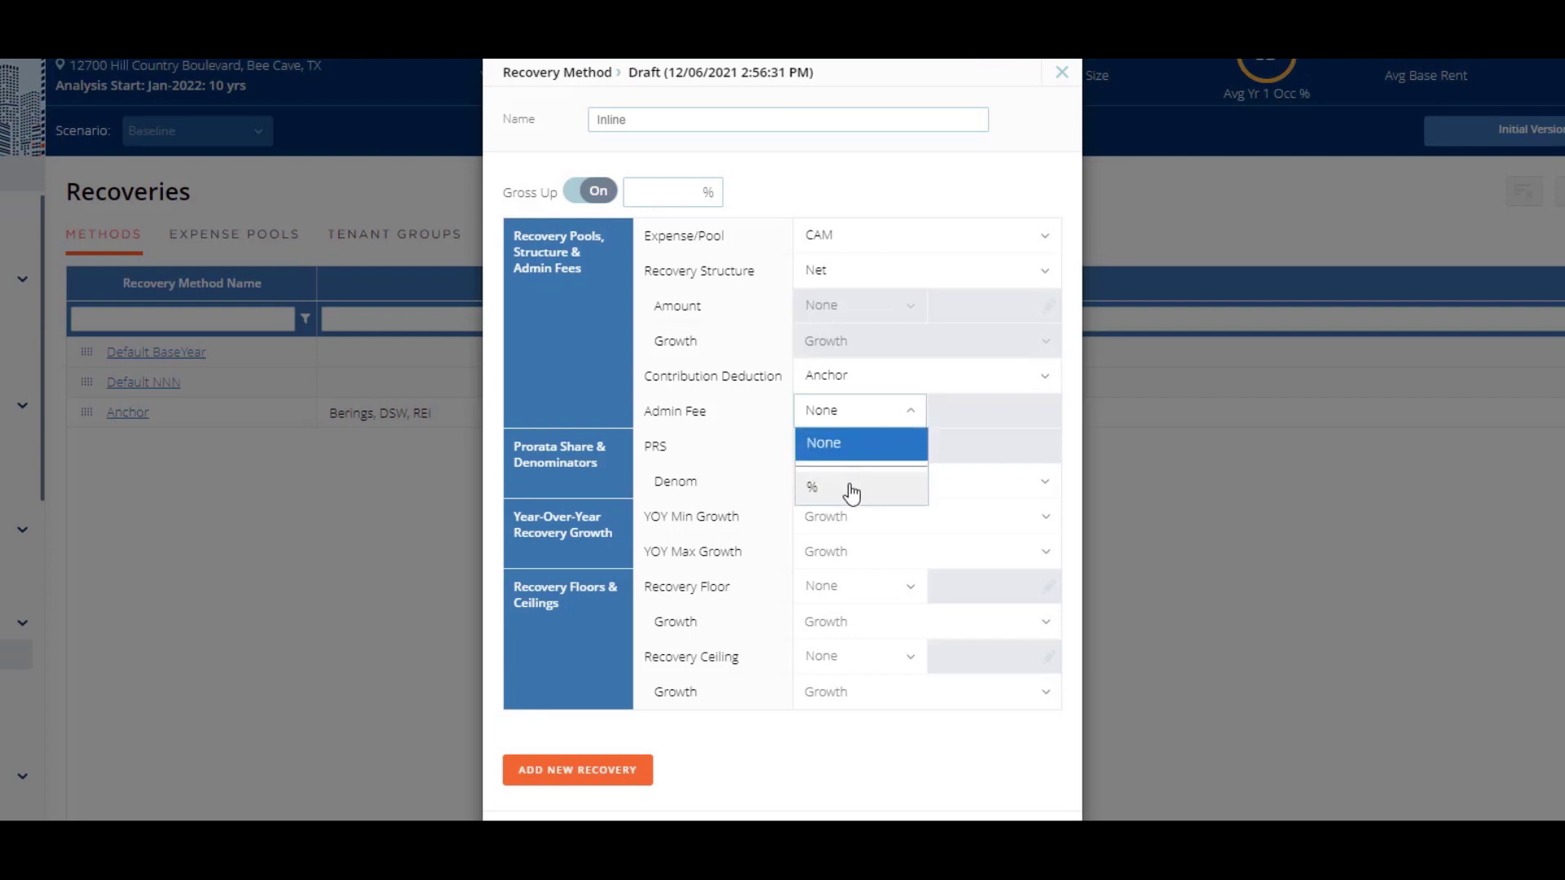
click(849, 486)
key(Tab)
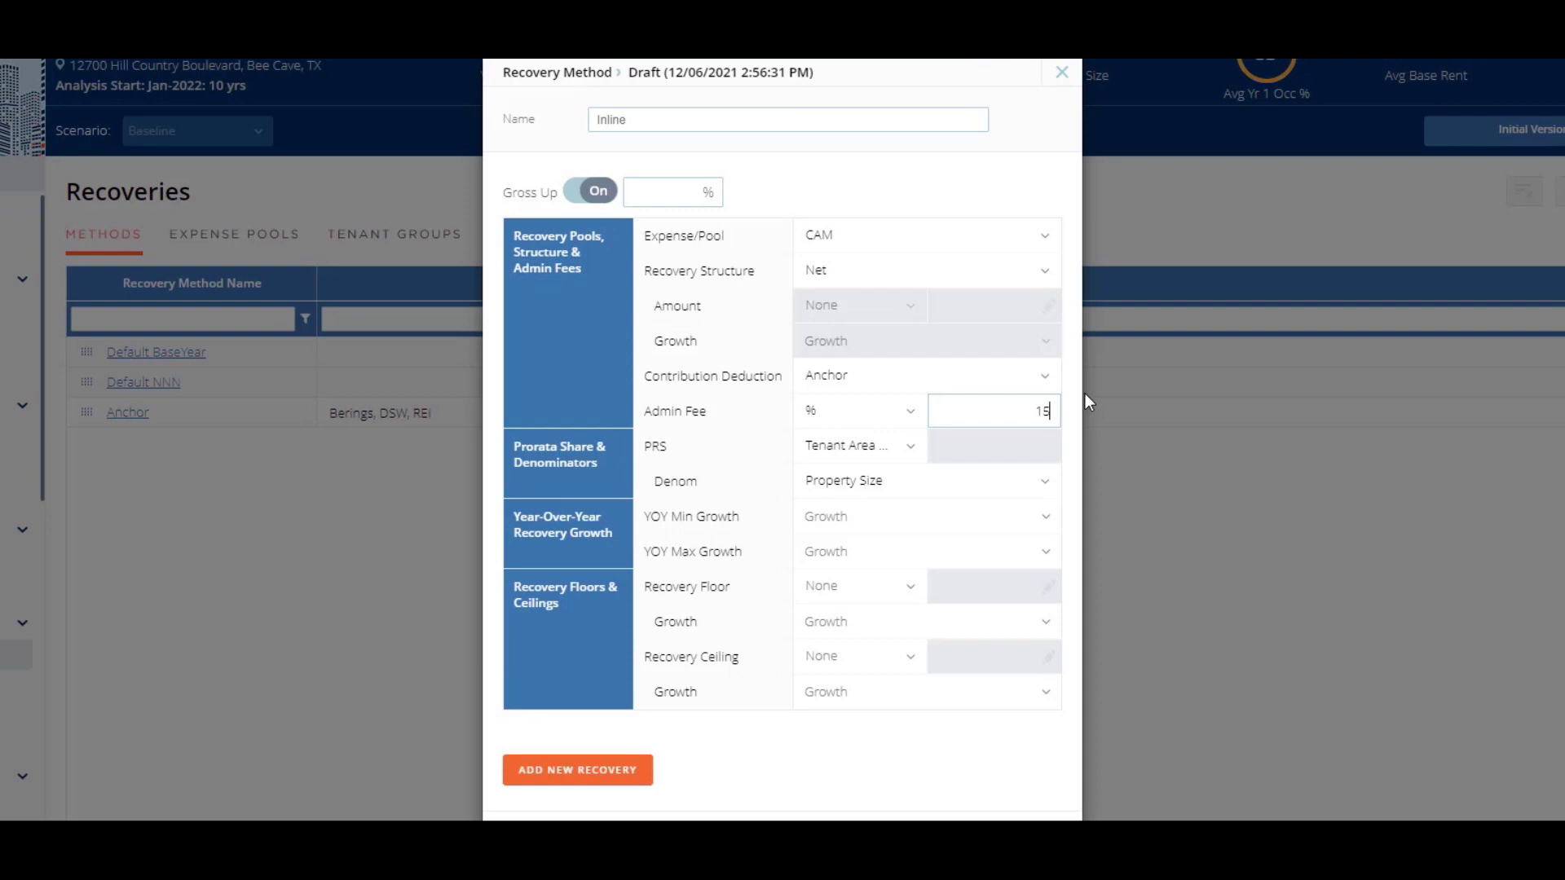
click(1044, 487)
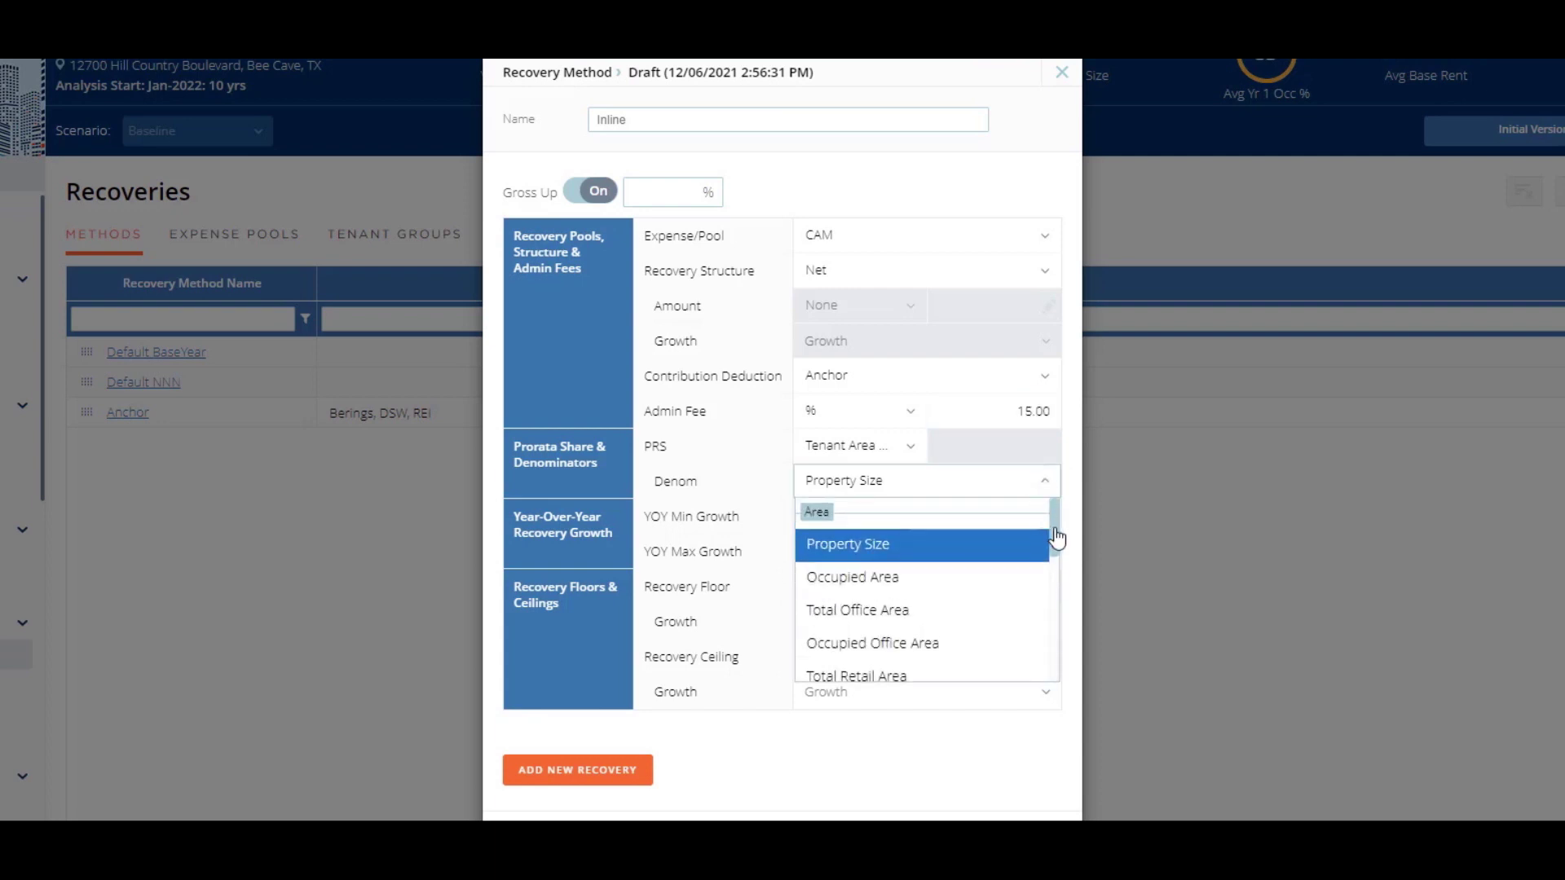
drag(1057, 538, 1051, 688)
click(848, 628)
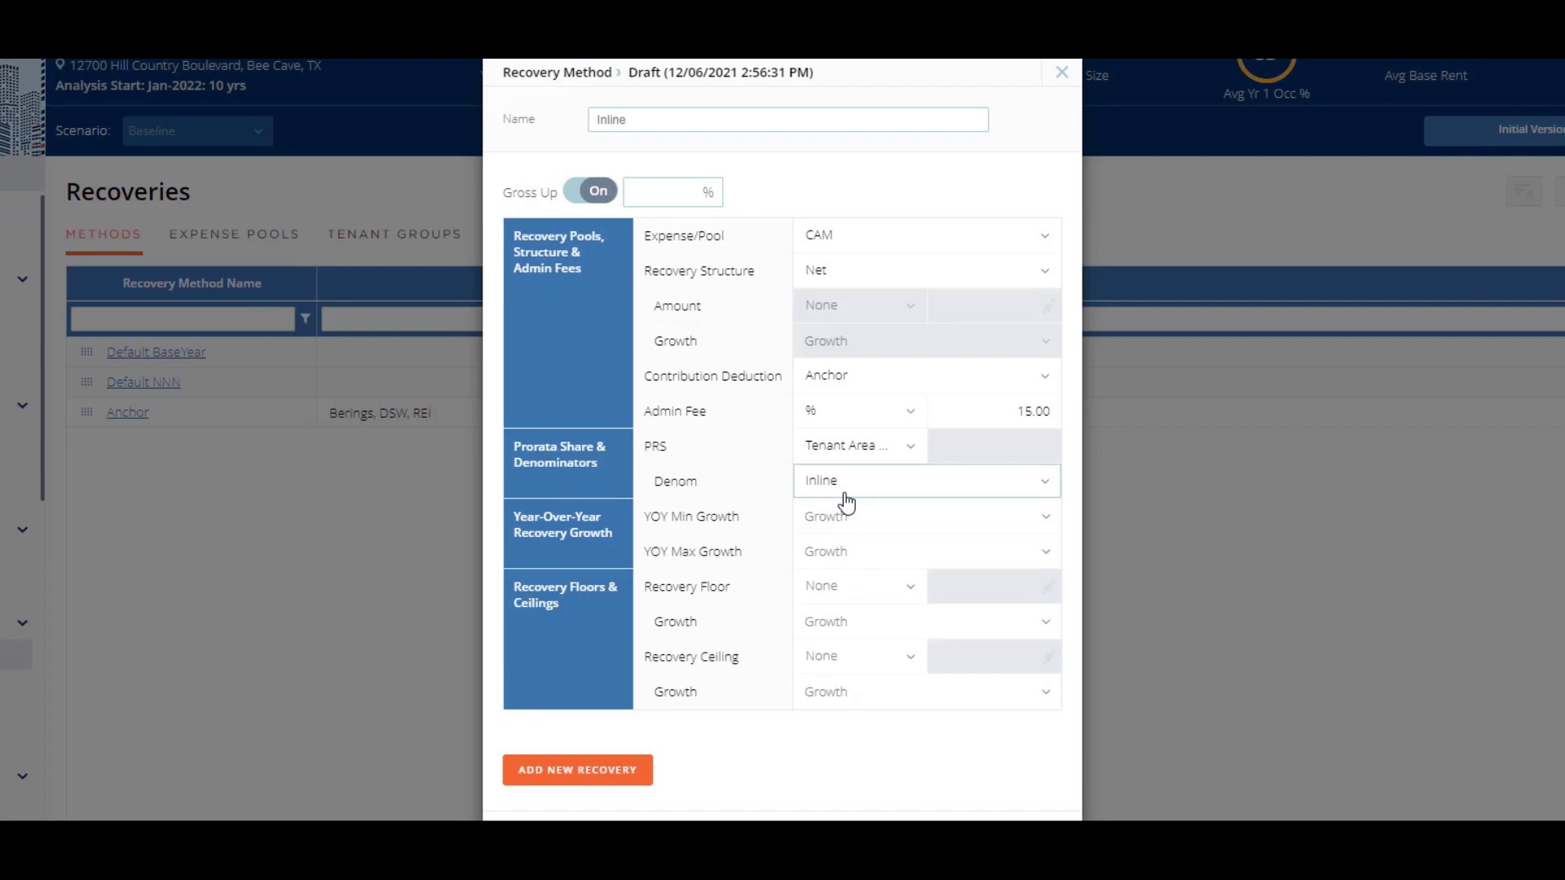
Add a second recovery for Property Taxes to the Inline method.
click(627, 771)
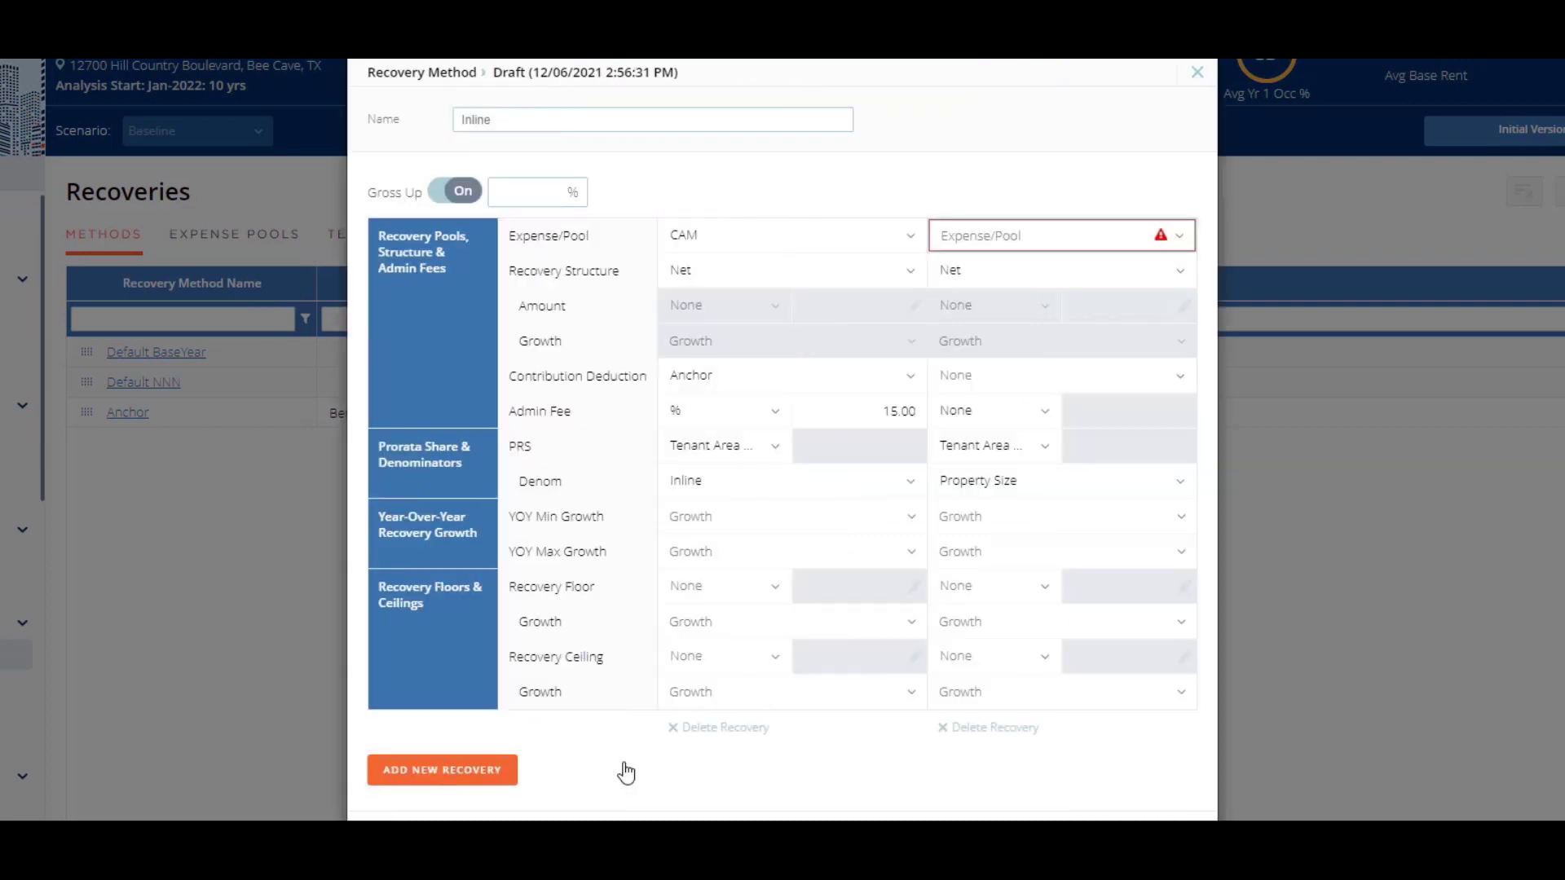
click(1182, 248)
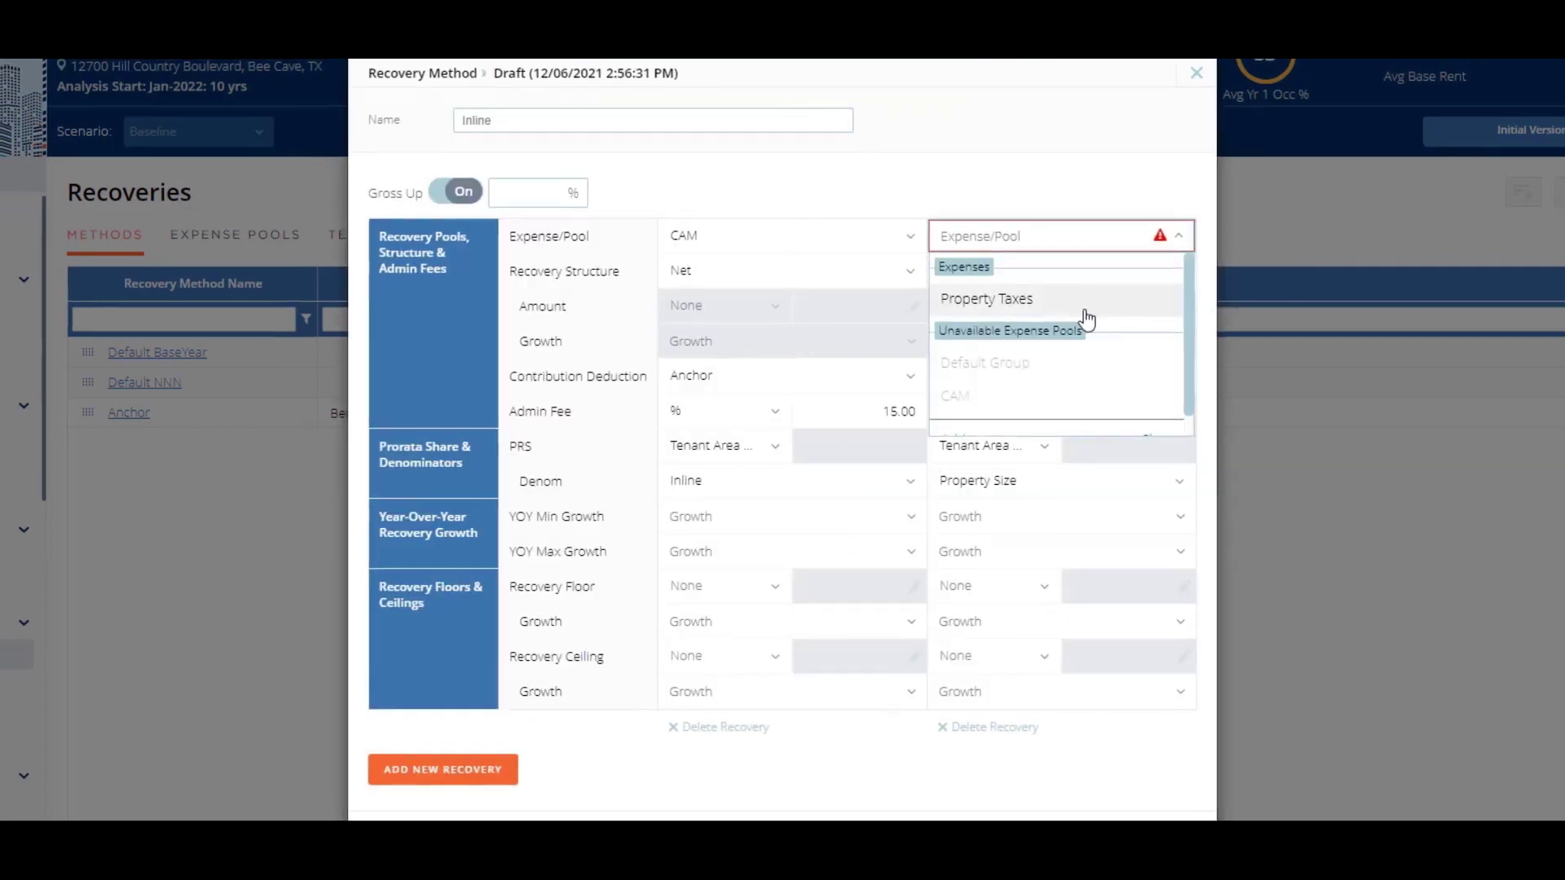
click(1078, 300)
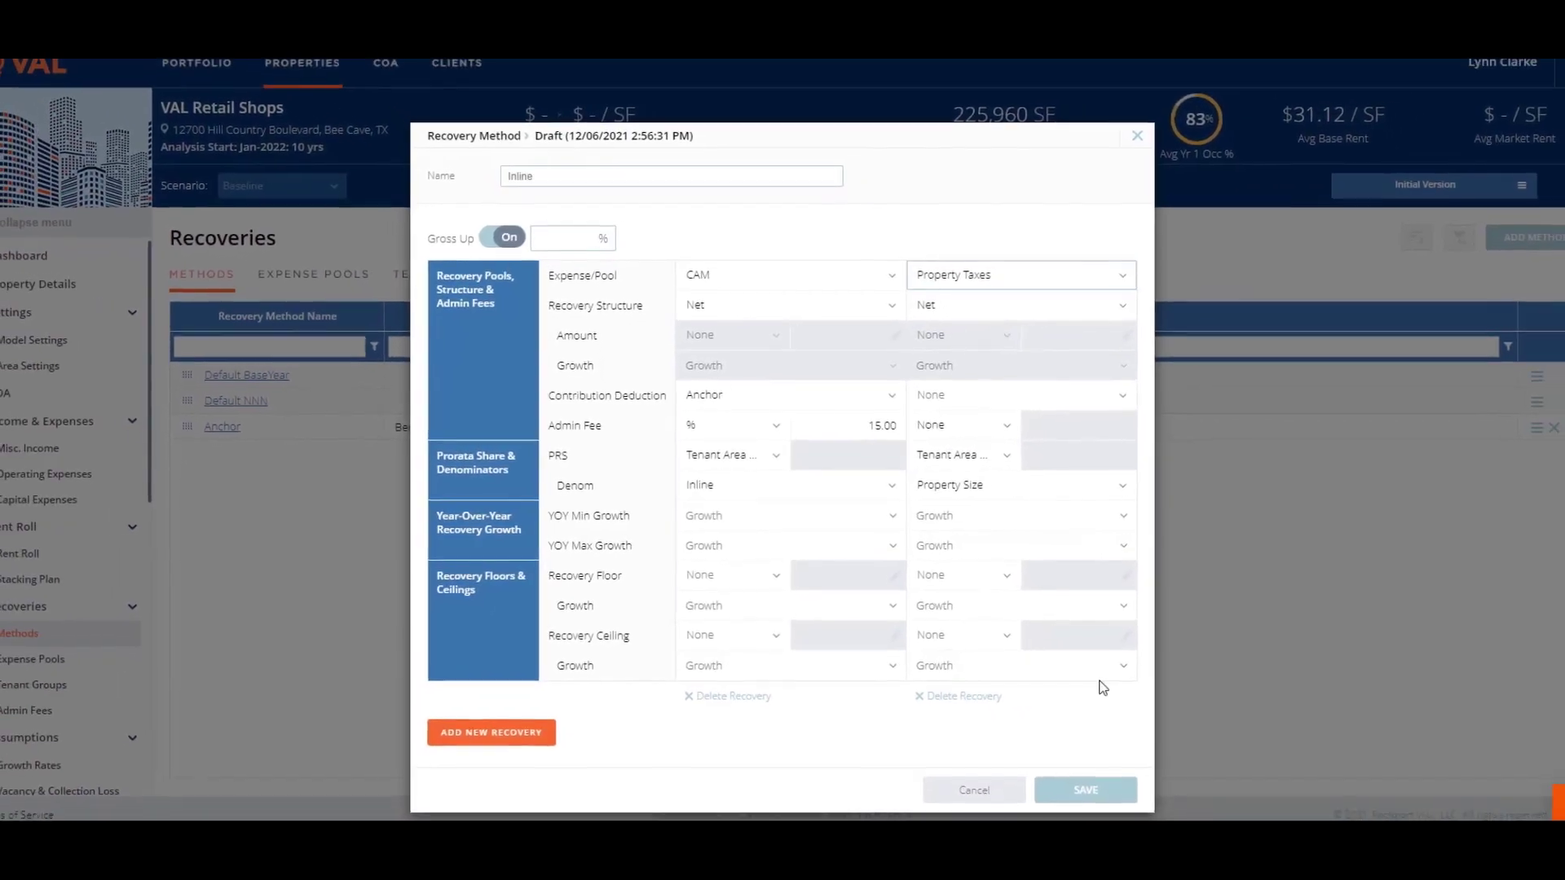
Save the Inline method, set it for Ulta, and paste it into rows 5–53.
click(1084, 789)
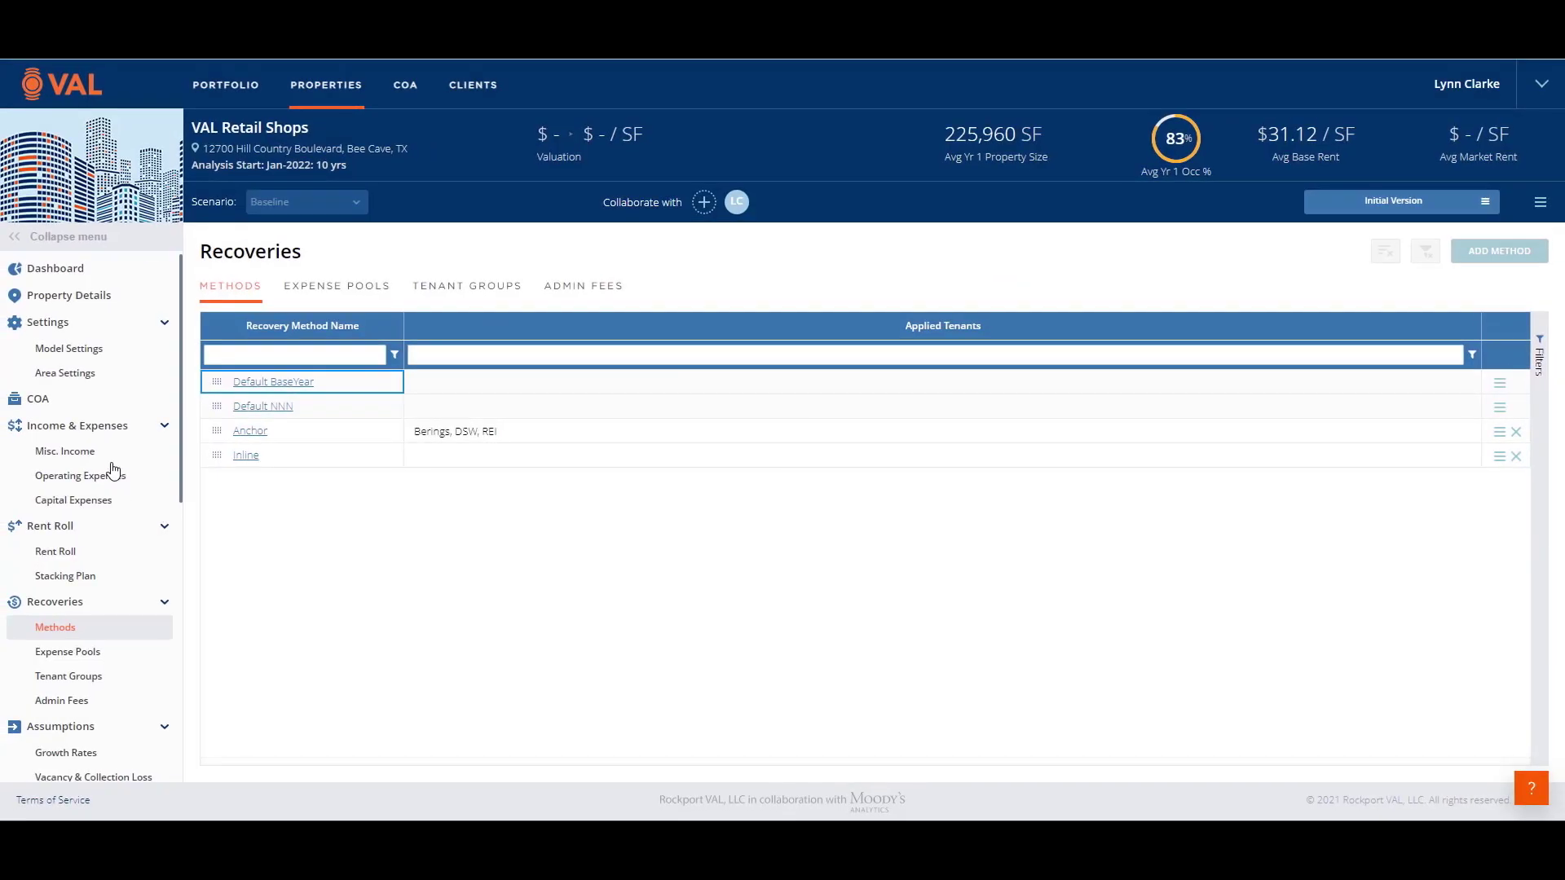
click(51, 555)
click(856, 444)
click(823, 585)
key(ctrl+c)
drag(854, 480, 860, 759)
key(ctrl+v)
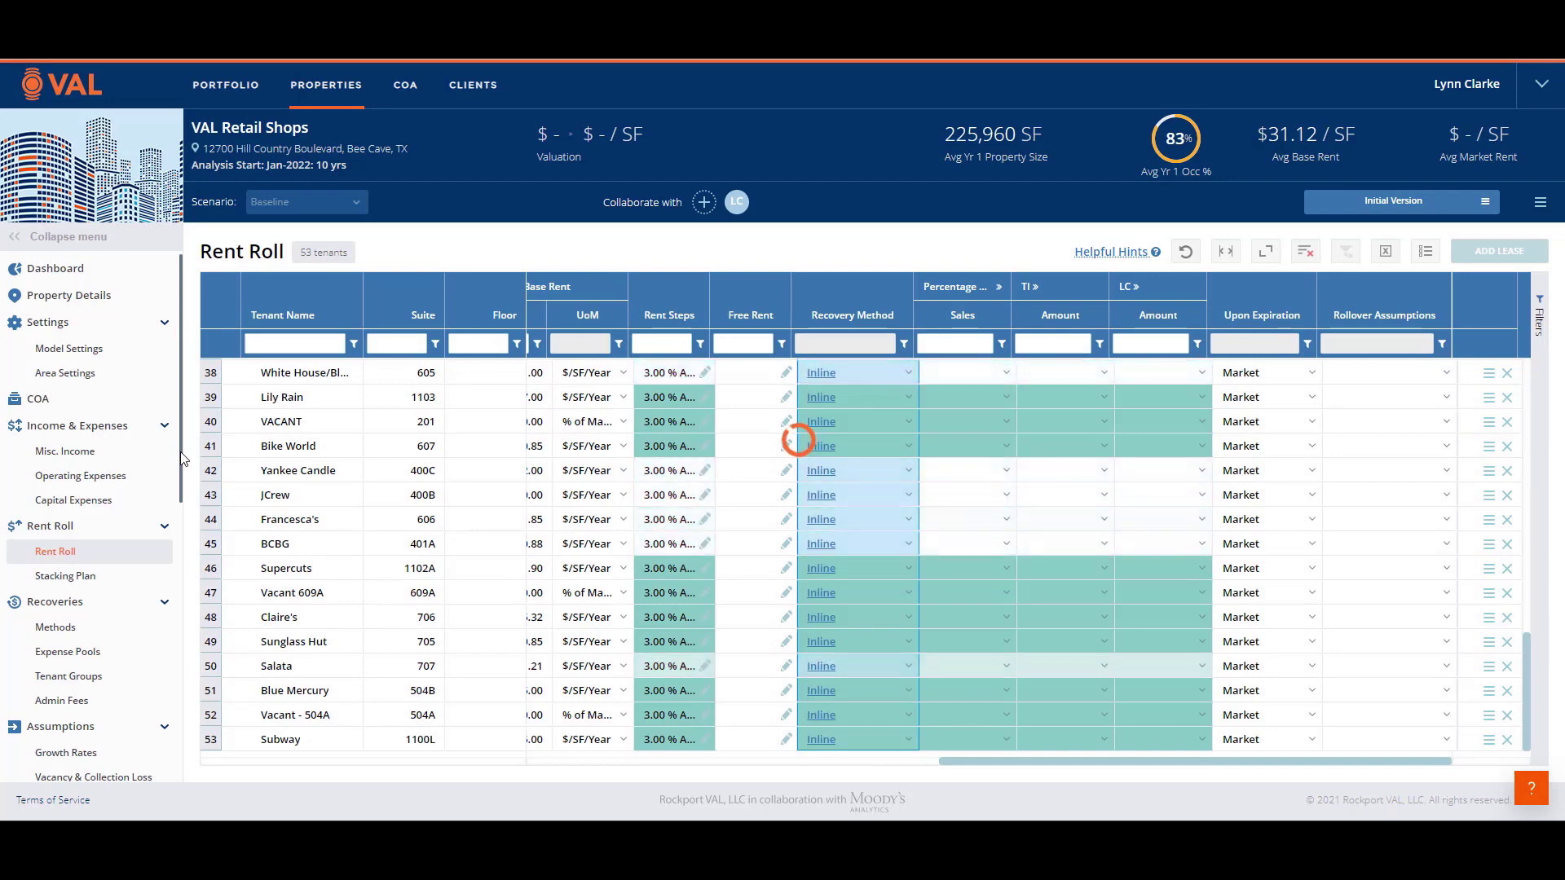
scroll(183, 452, down, 10)
View Anthropology's Recovery Audit with the CAM row expanded into its itemised expenses.
click(59, 671)
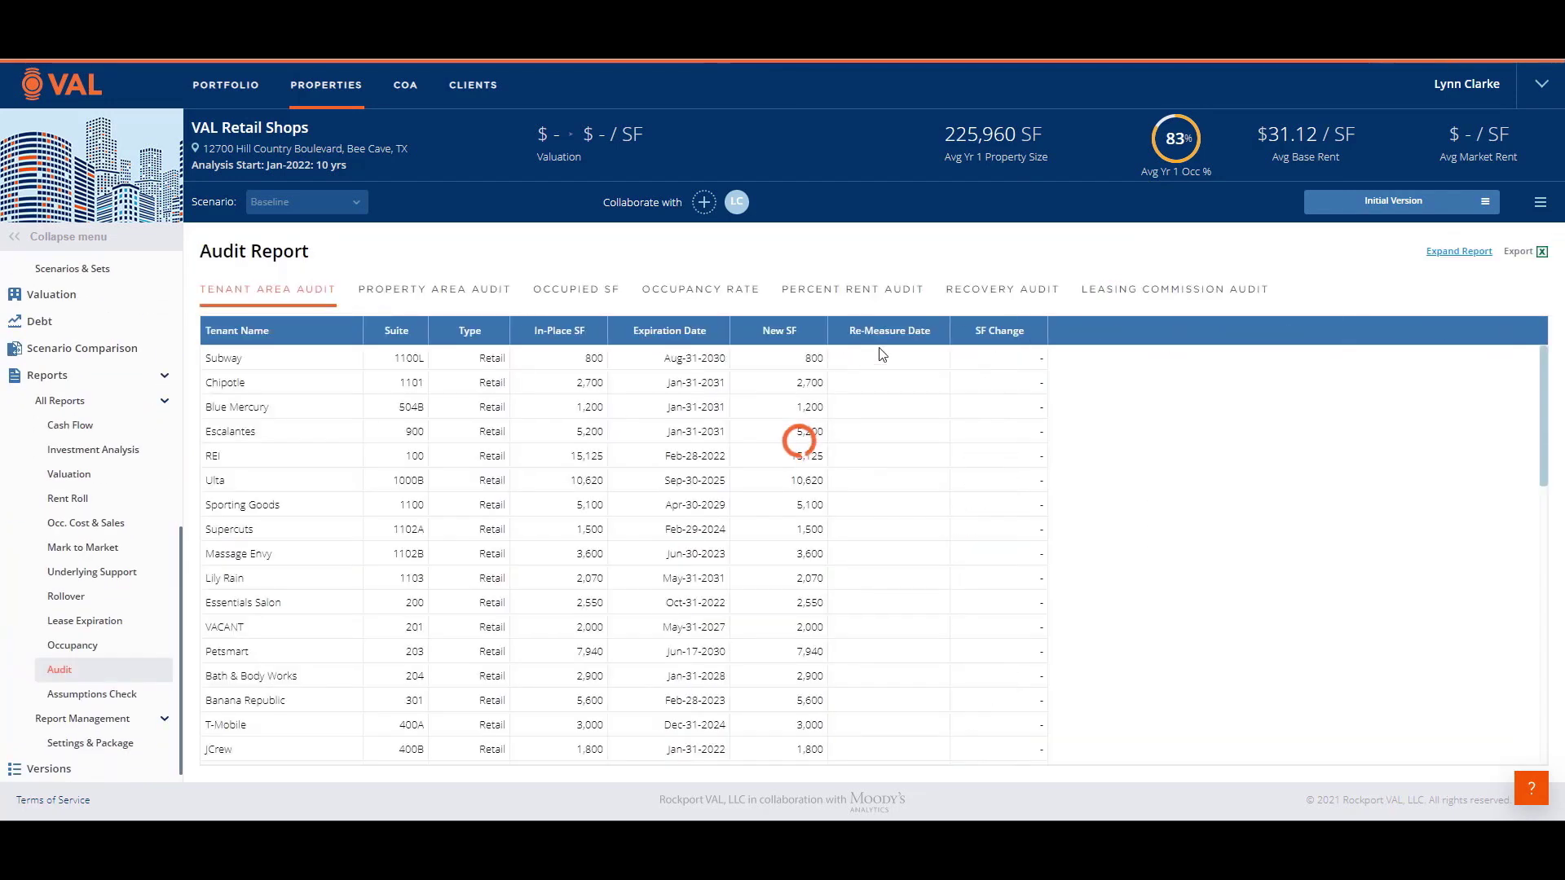
click(1011, 290)
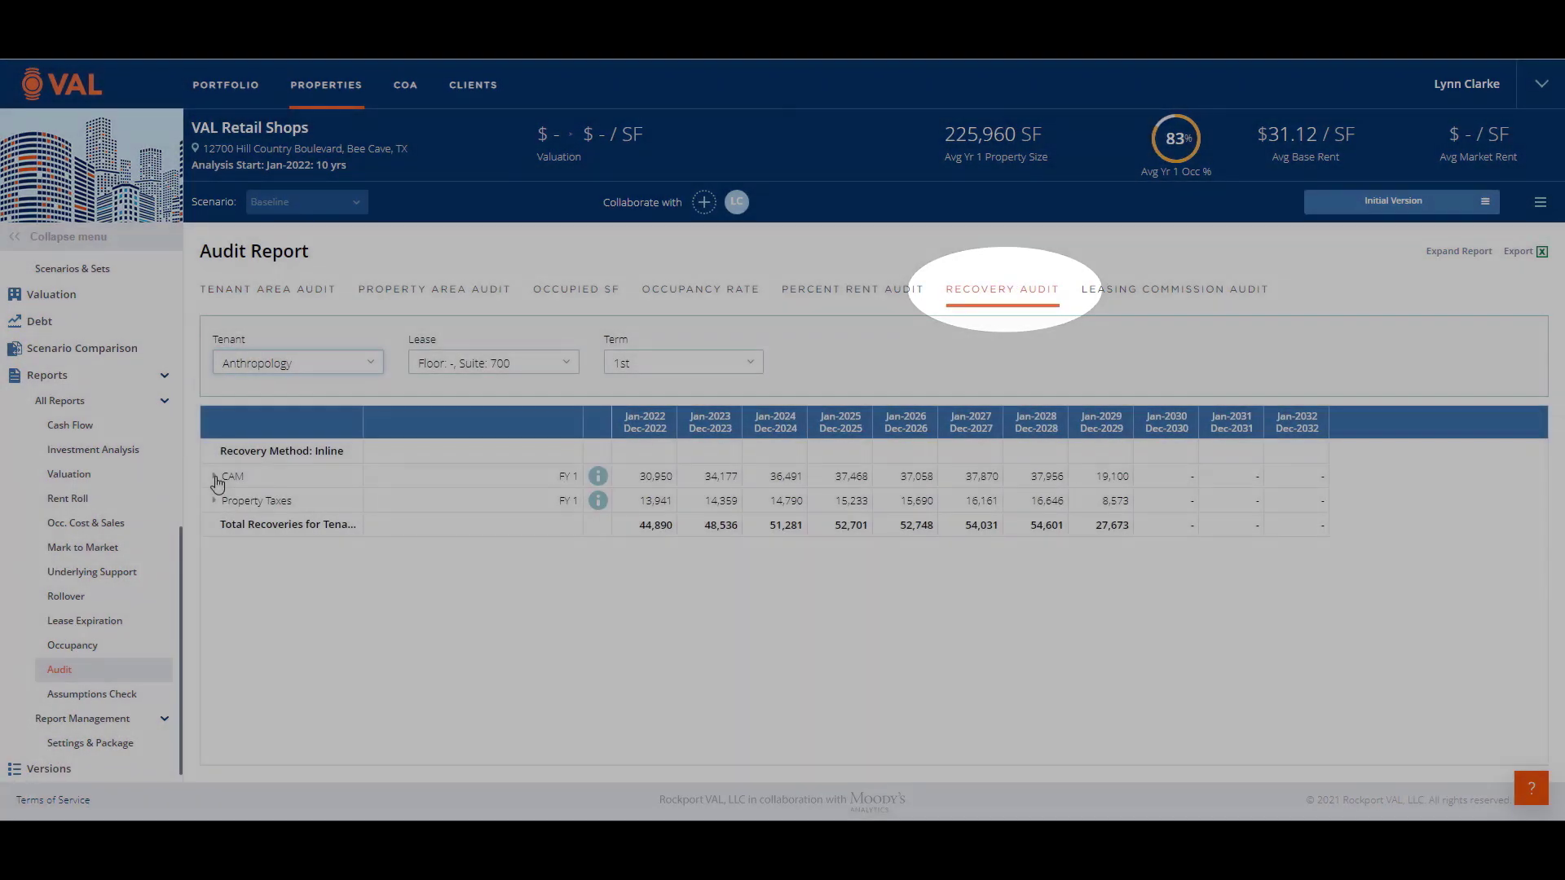
click(216, 477)
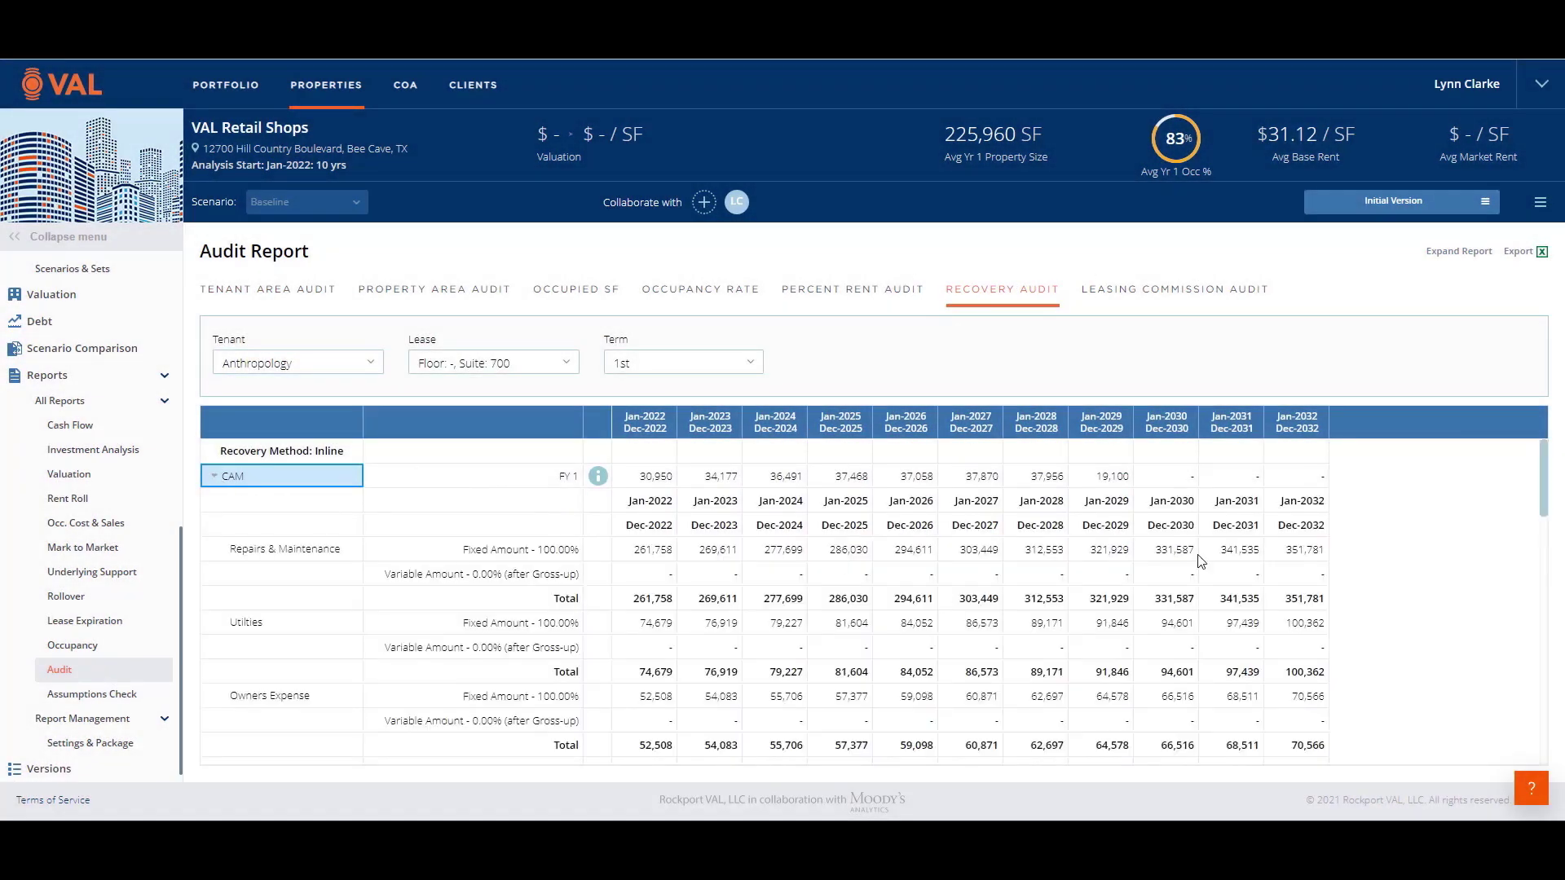
drag(1549, 489, 1546, 654)
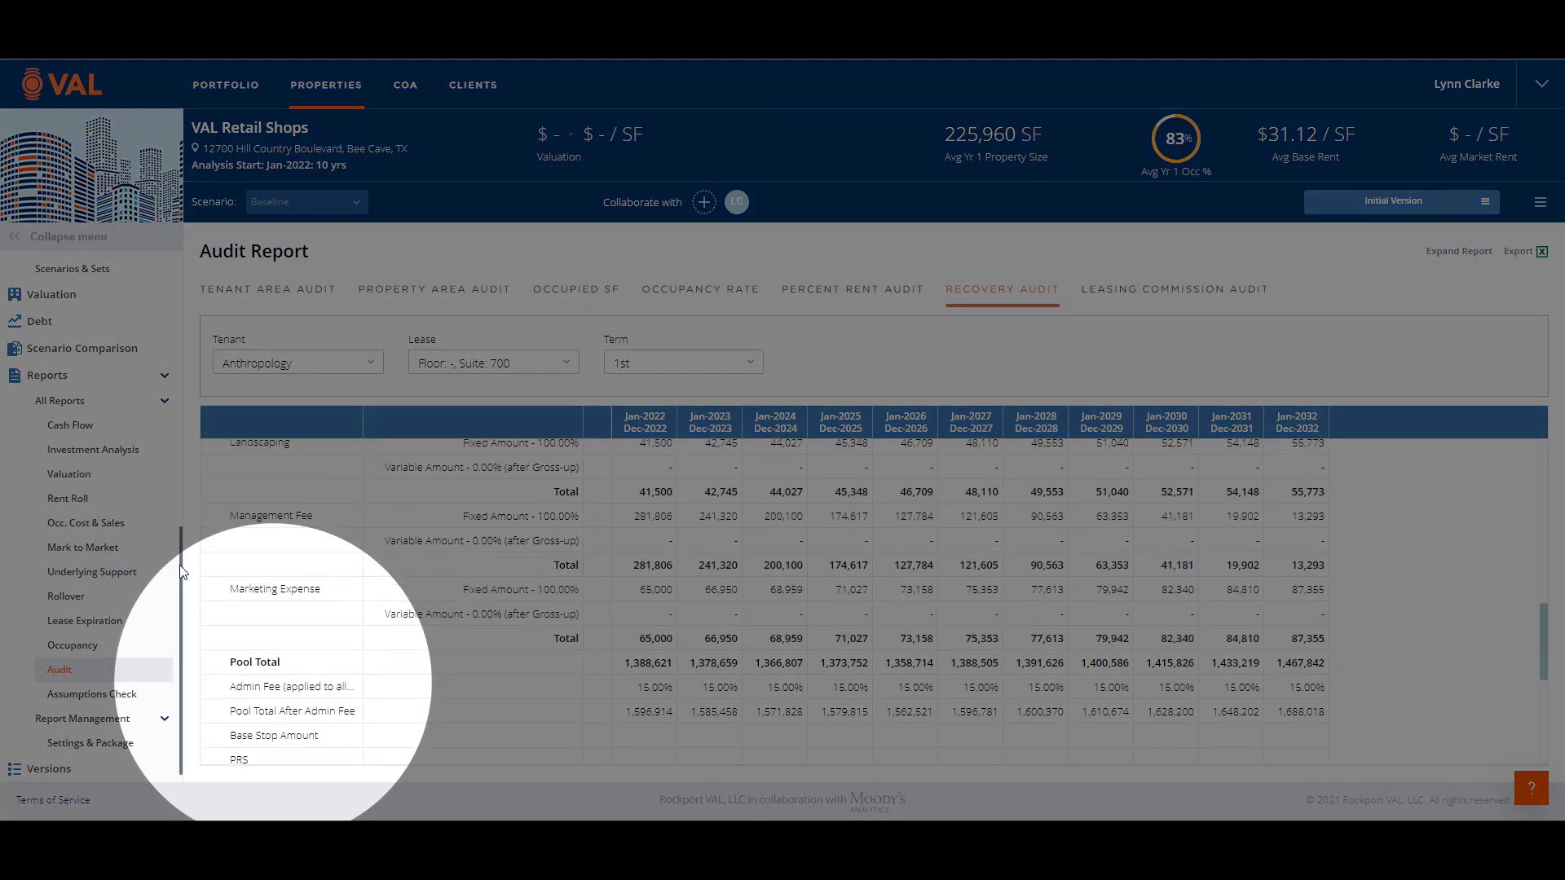
drag(181, 570, 185, 403)
Give Subway $2,000,000 sales as a $ Amount, a 3% rate and a Natural breakpoint.
click(56, 322)
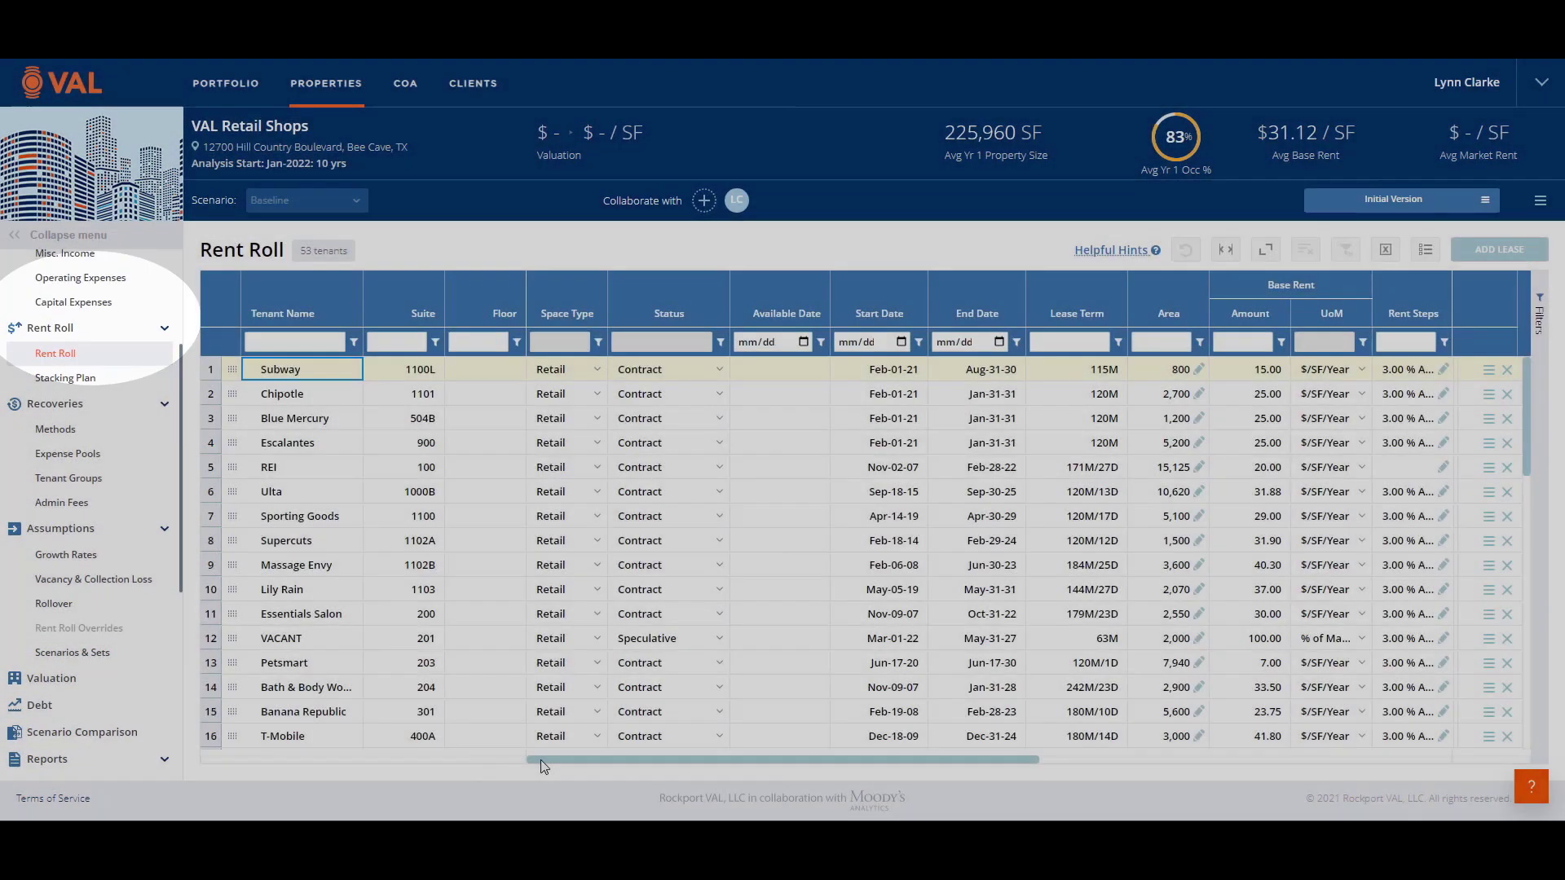
drag(486, 775, 1070, 804)
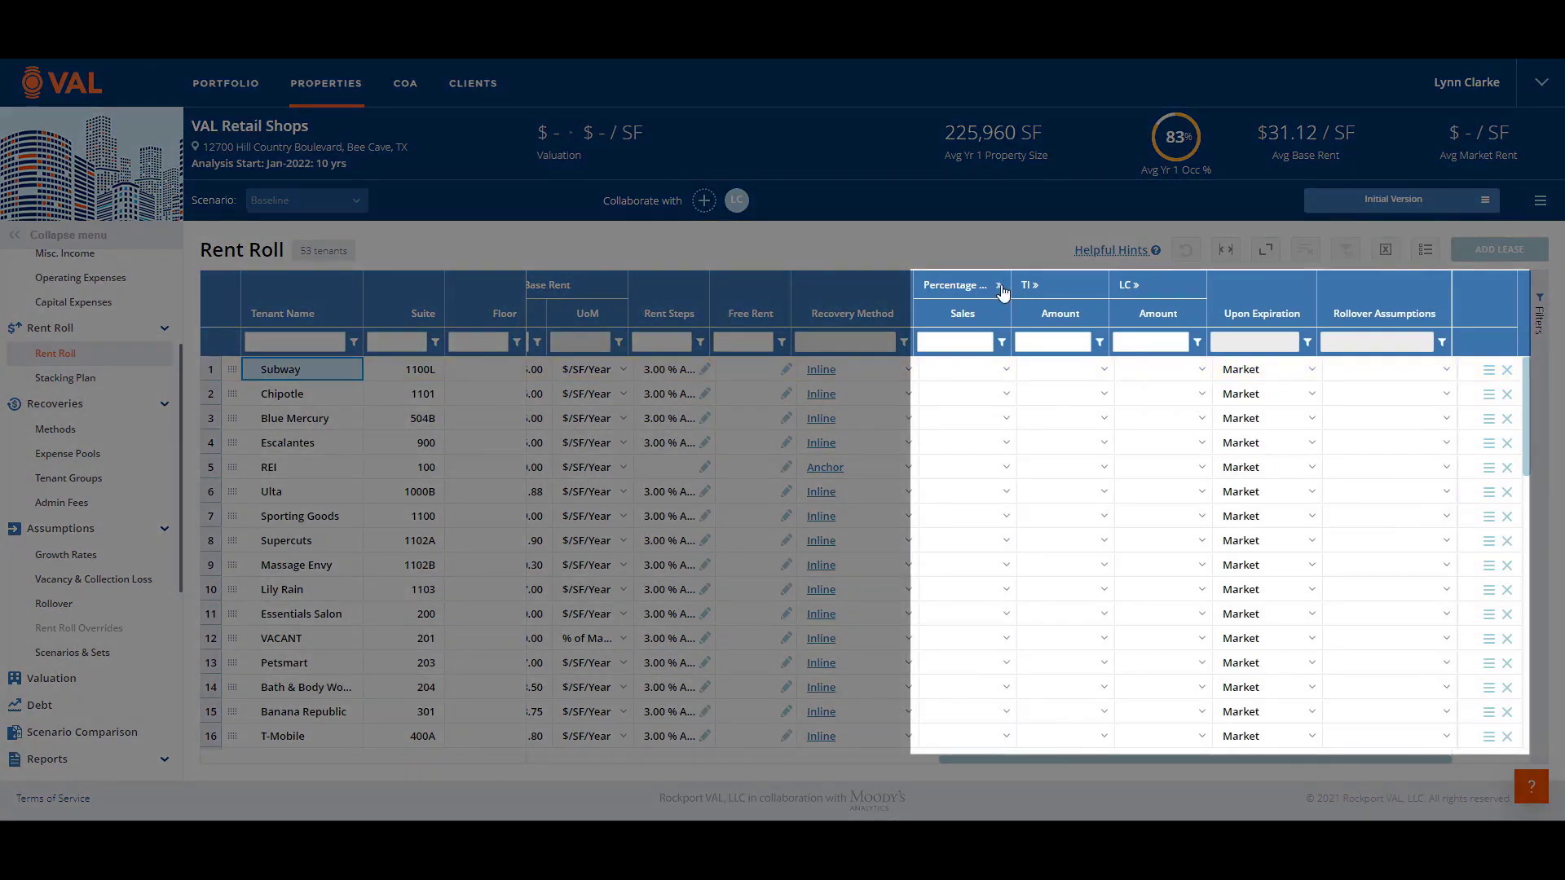
click(1001, 285)
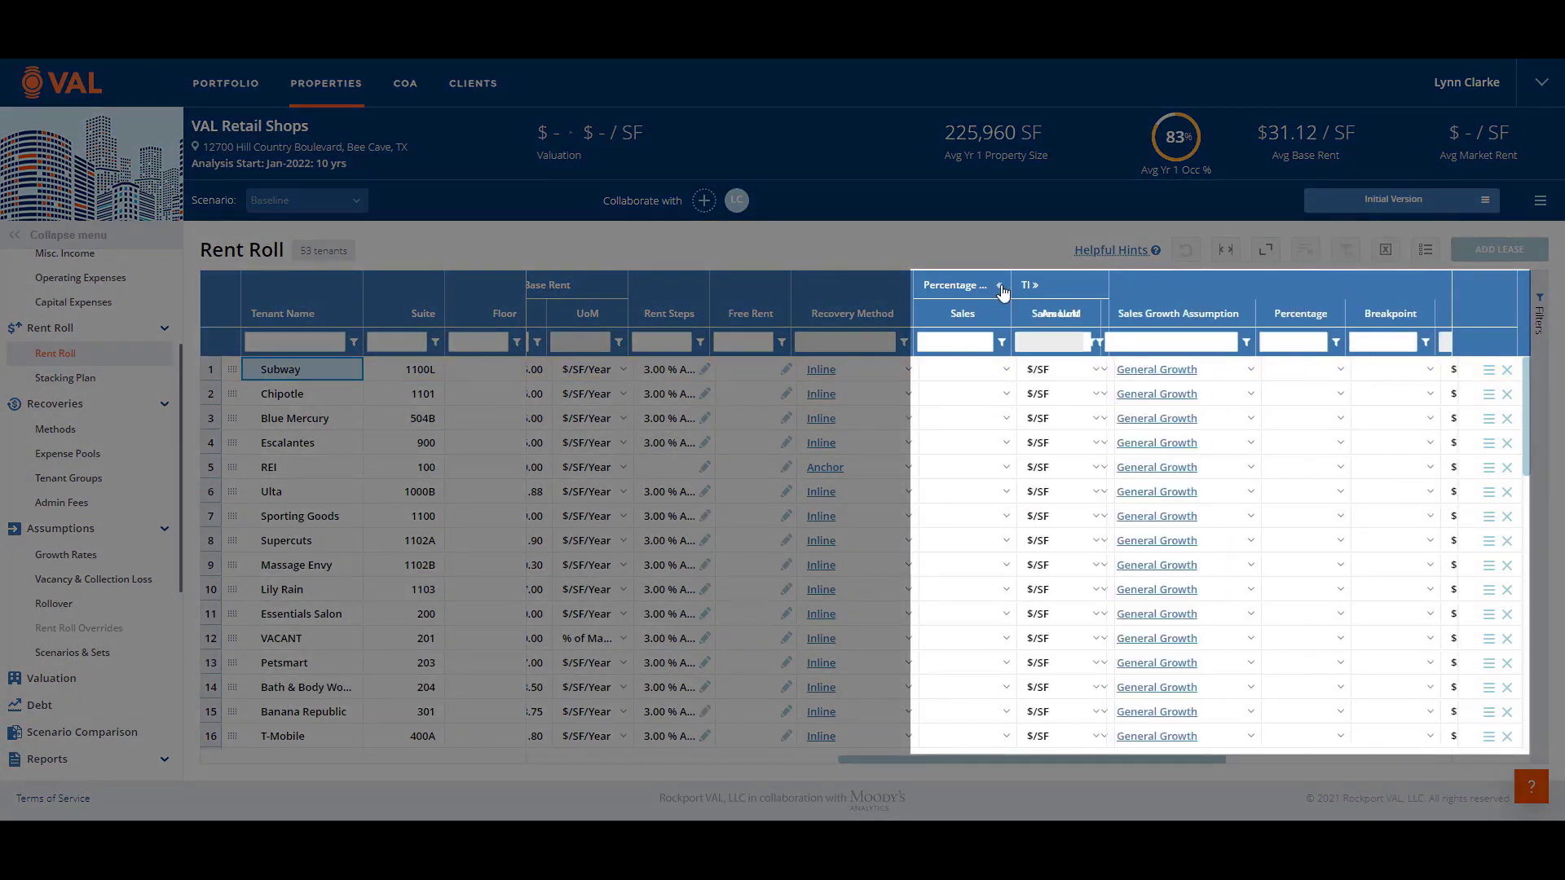
click(1011, 381)
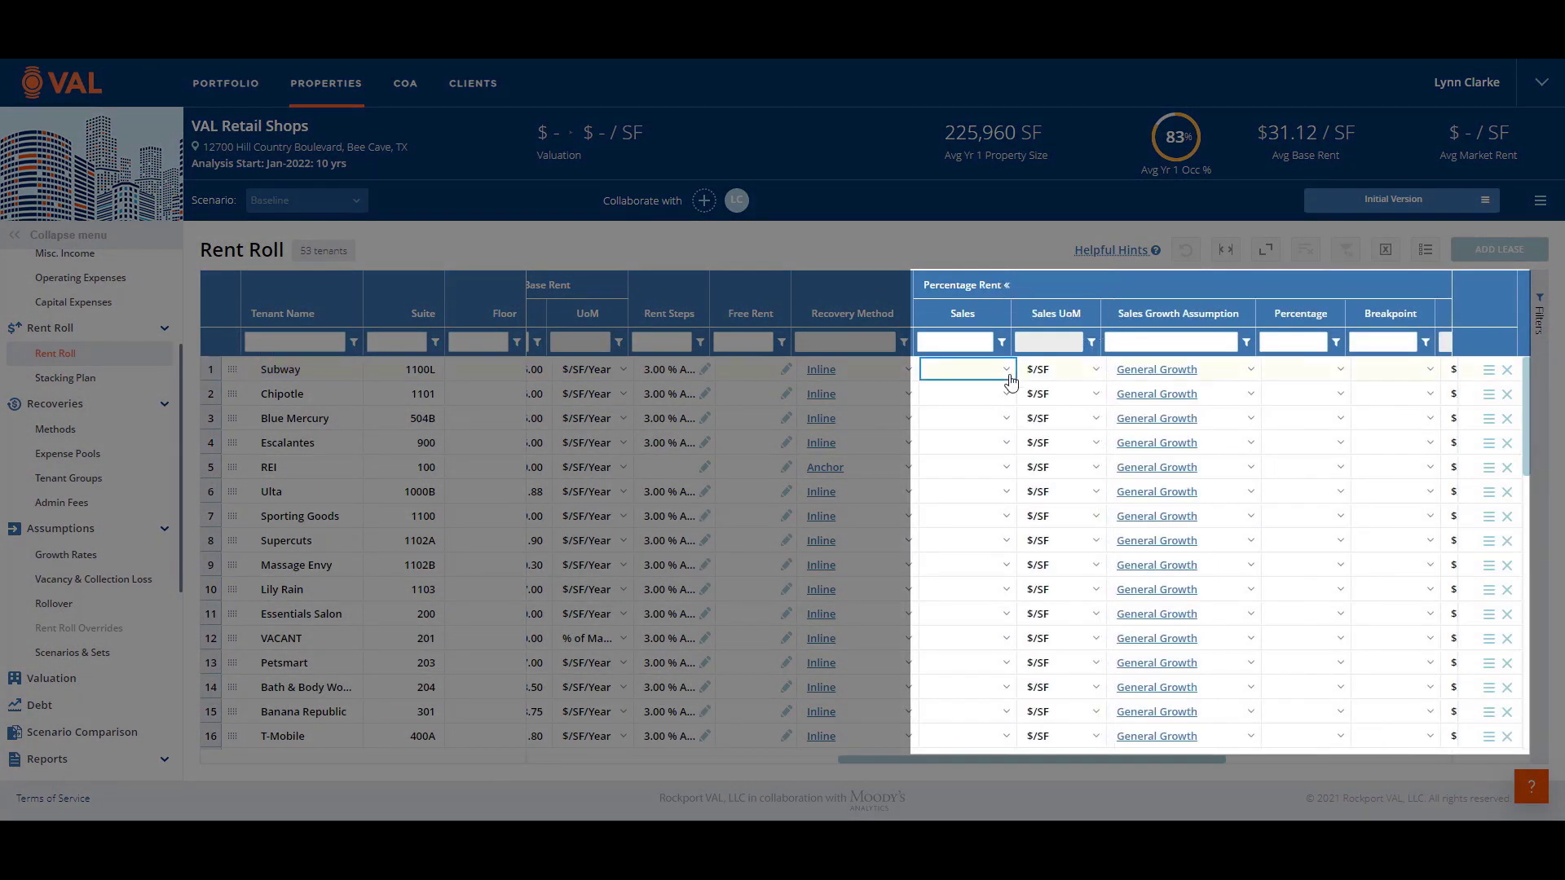
click(1345, 374)
click(1427, 374)
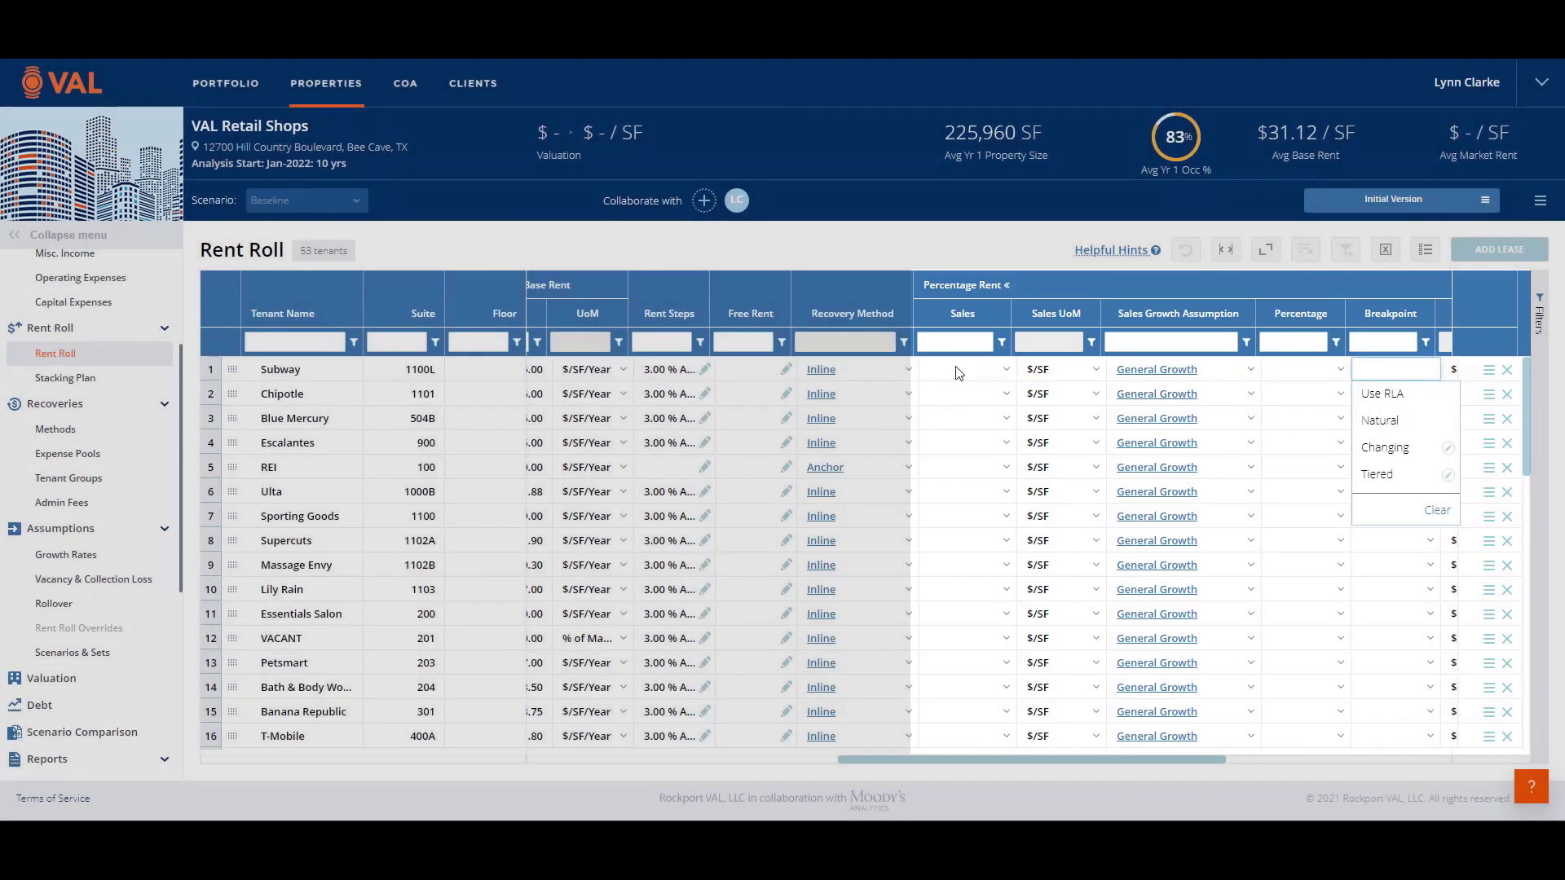
click(959, 372)
text(2000000)
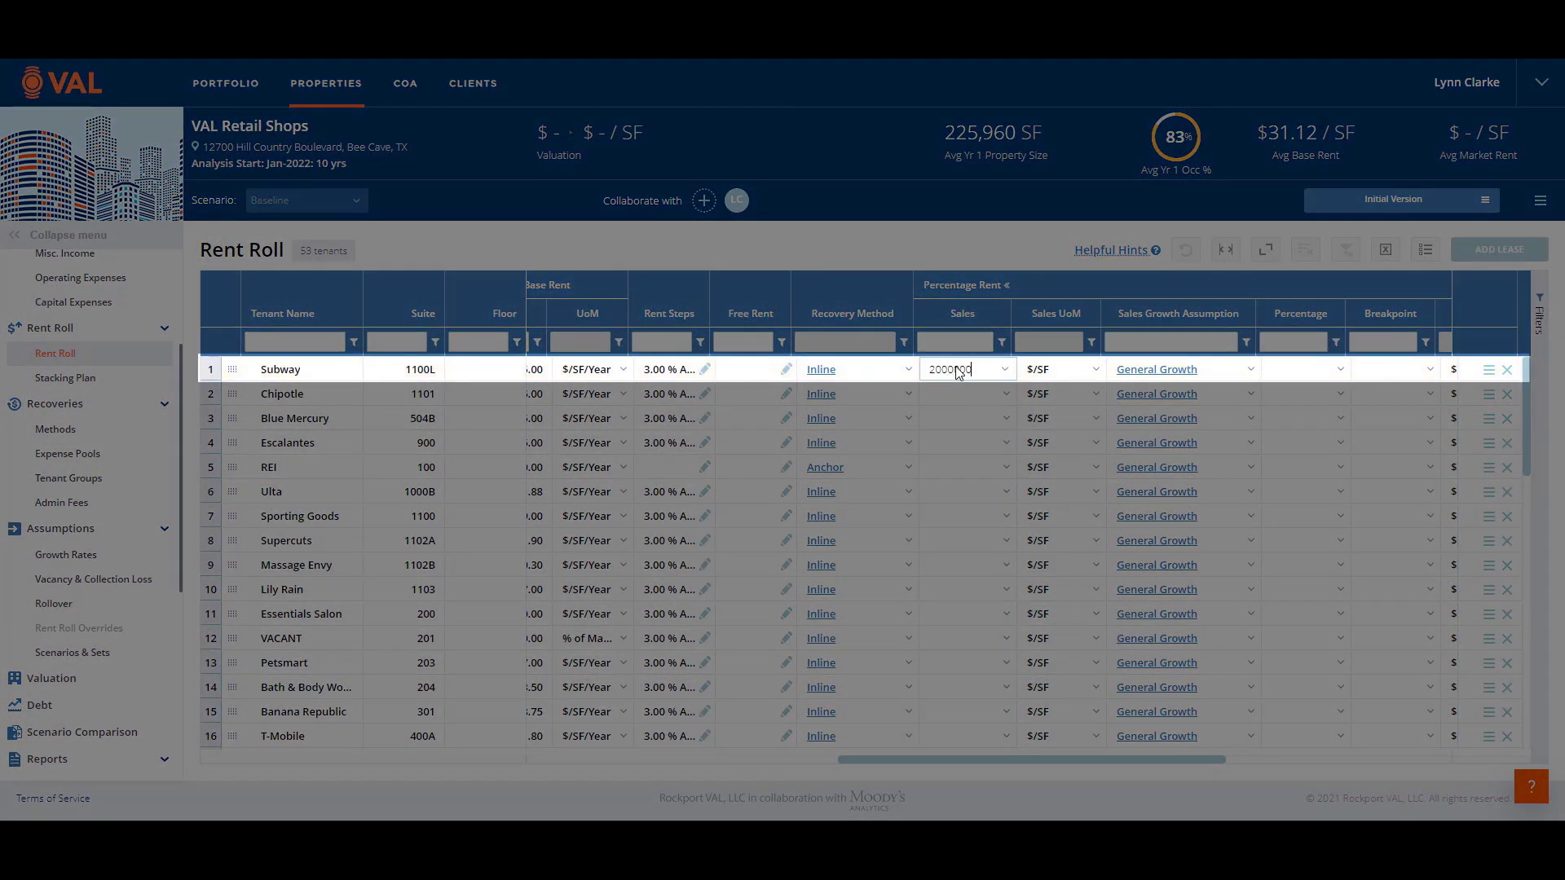
click(1097, 369)
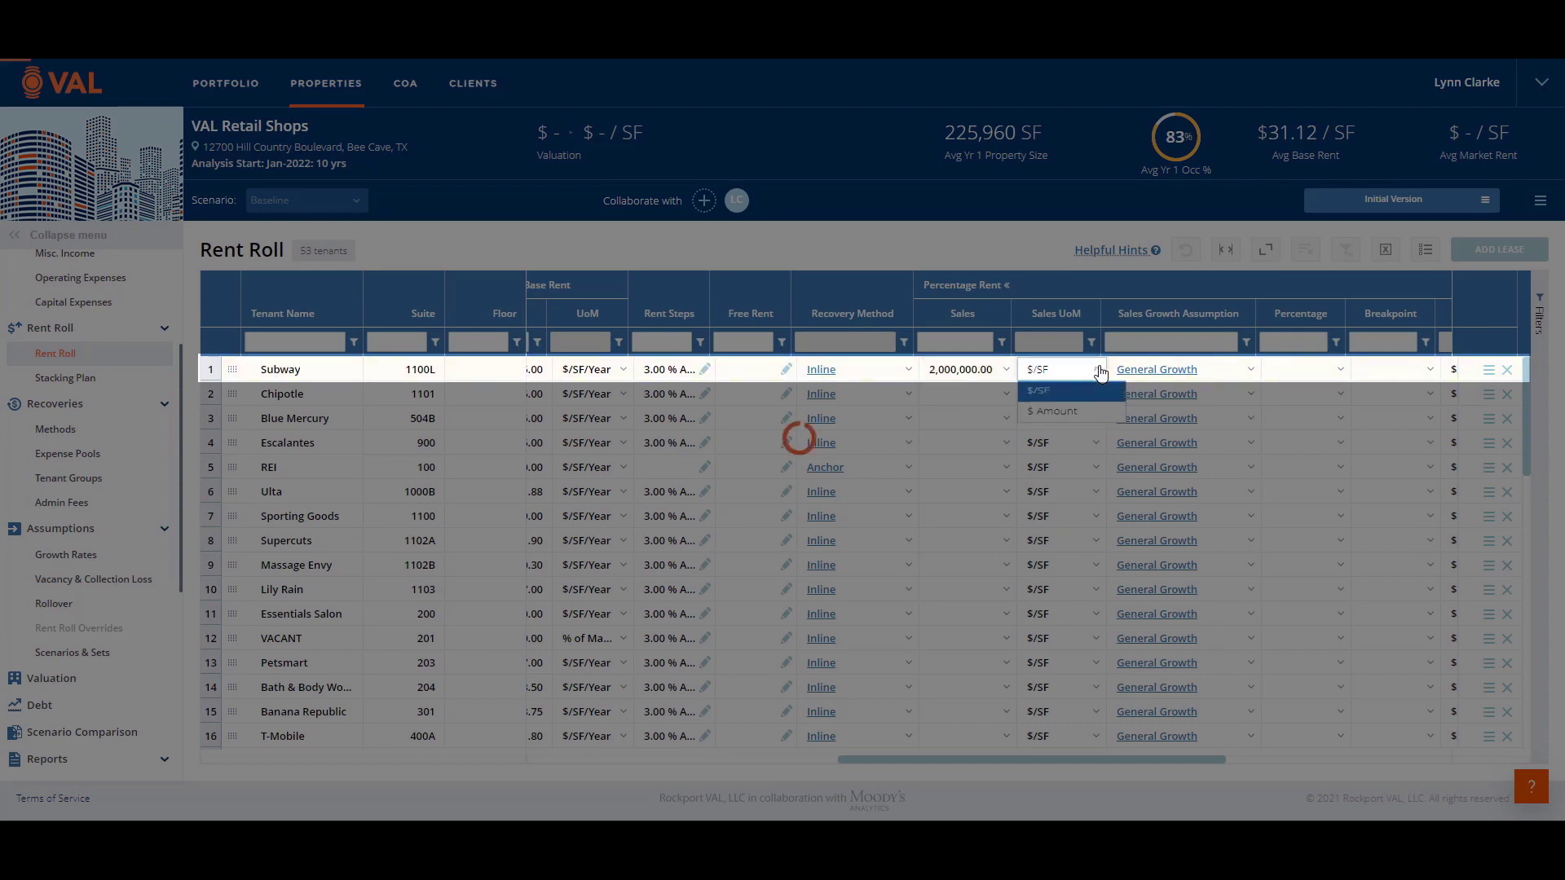
click(1060, 414)
click(1280, 377)
text(3)
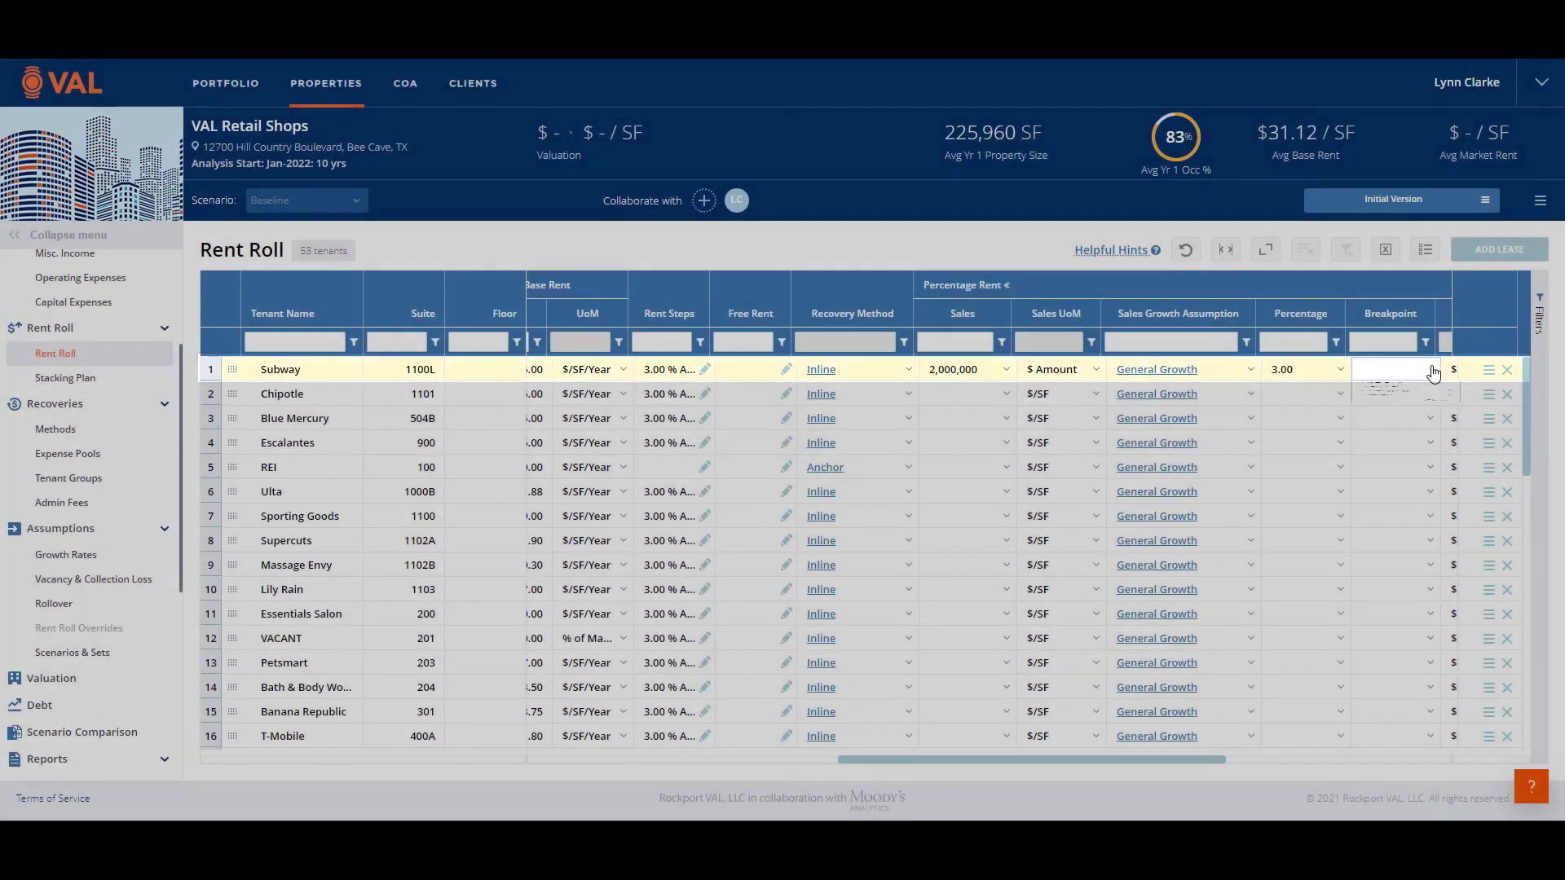
click(1432, 371)
click(1402, 431)
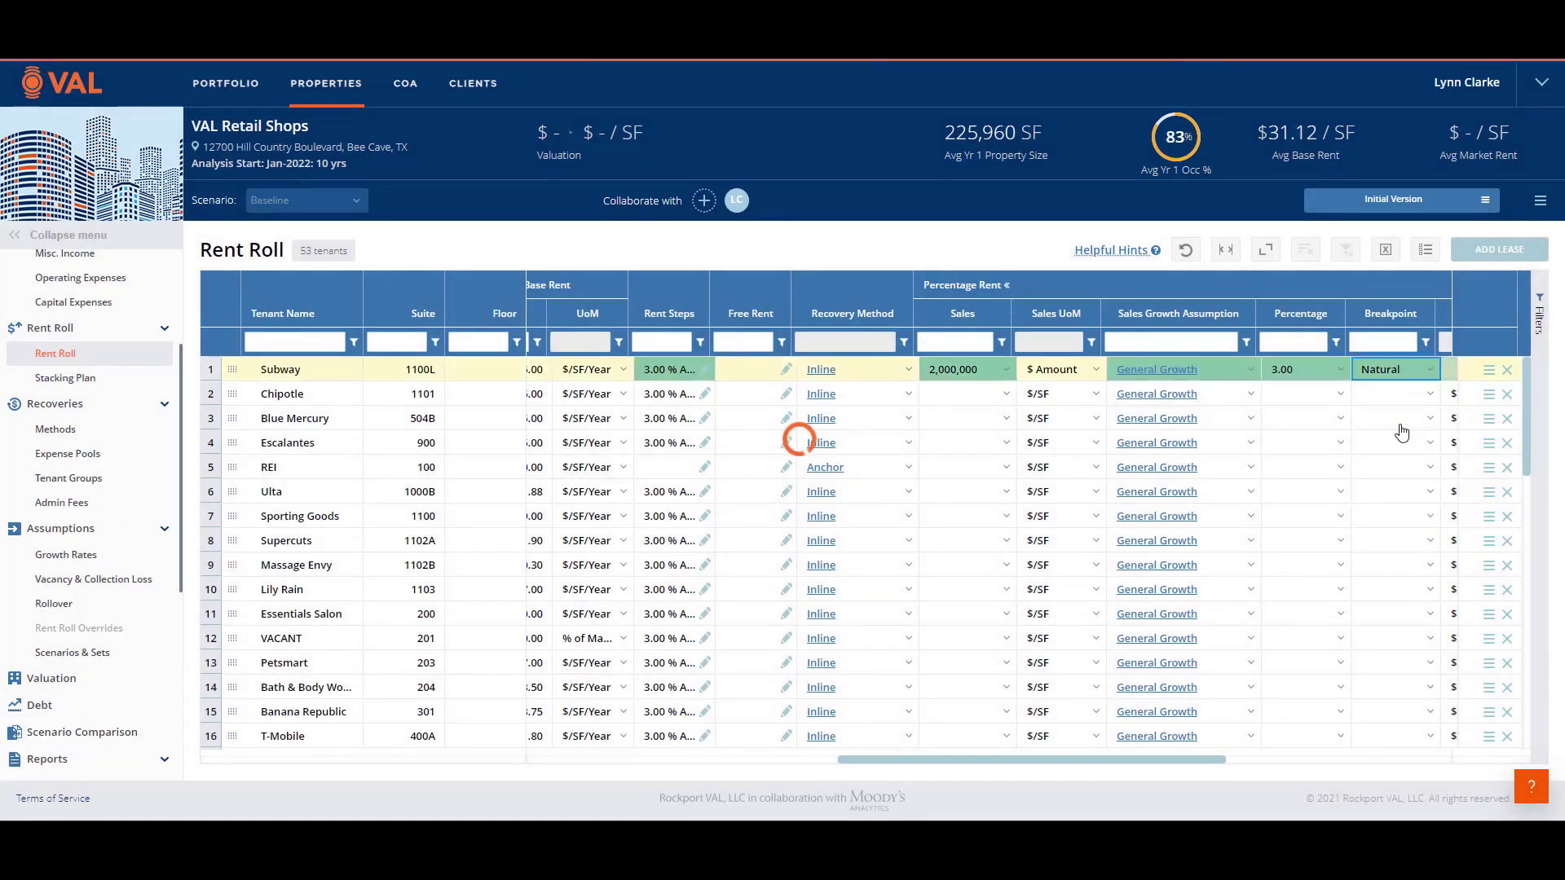
Give Blue Mercury $3,000,000 sales with a three-tier breakpoint at 5%, 4% and 3%.
click(972, 428)
text(3,)
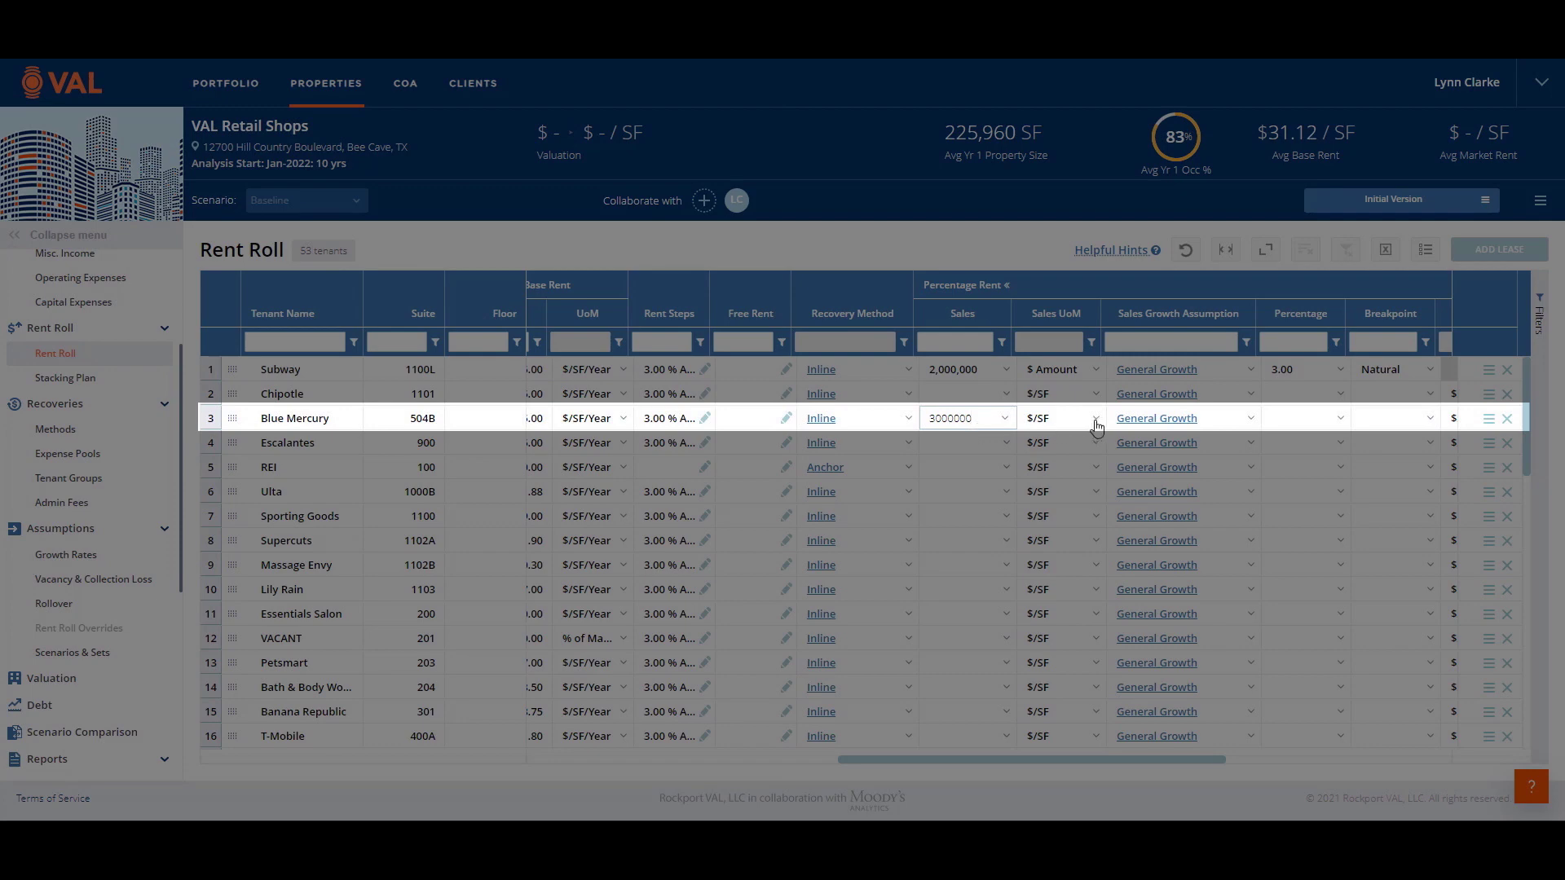
text(000,000)
click(1097, 424)
click(1060, 458)
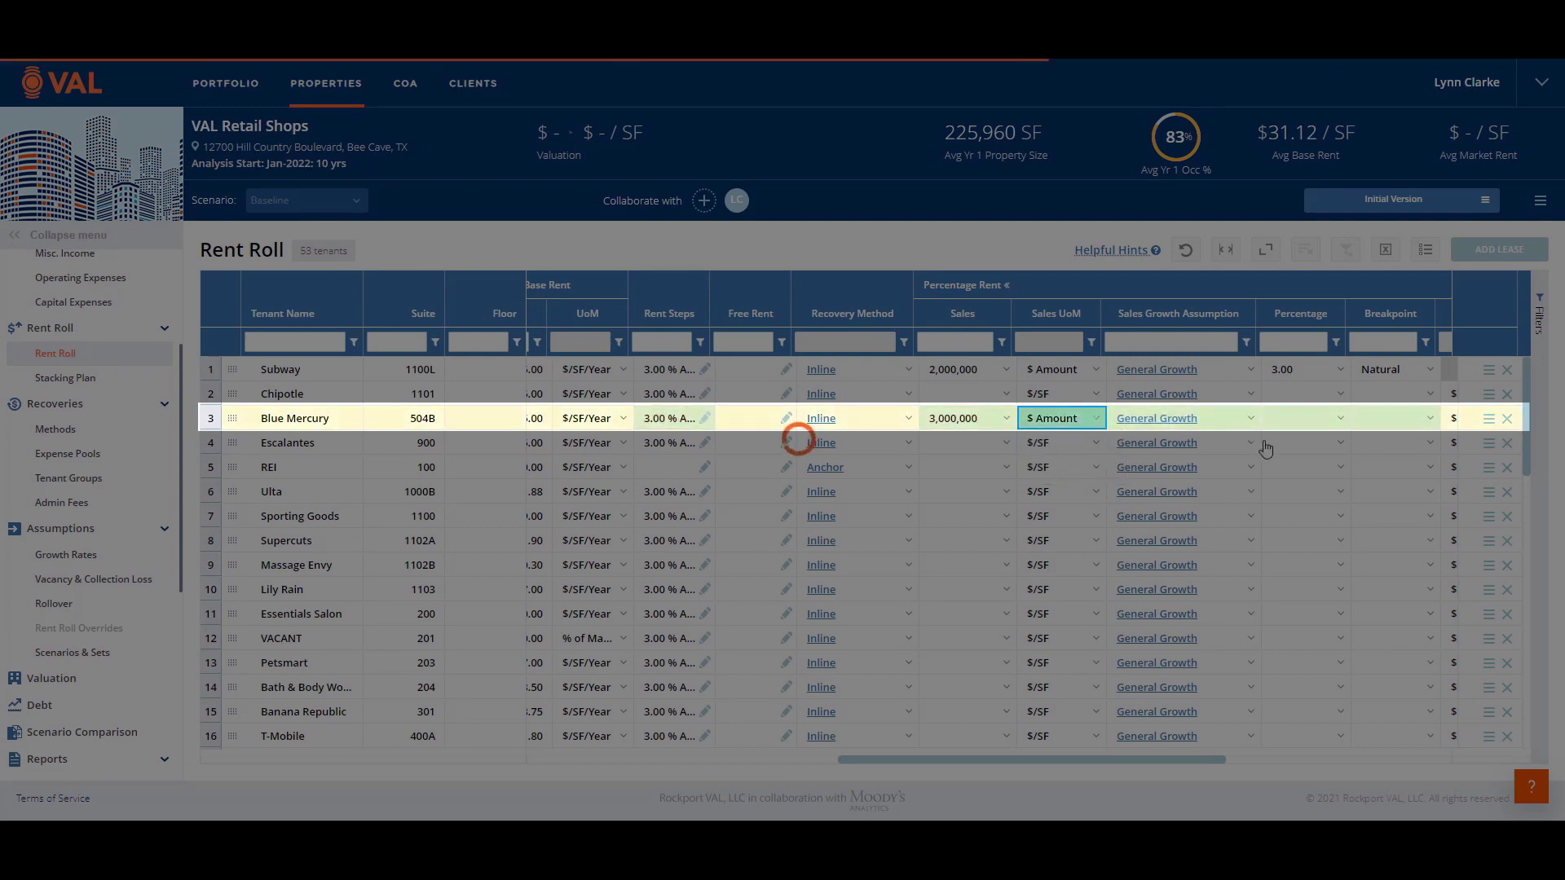
click(1399, 419)
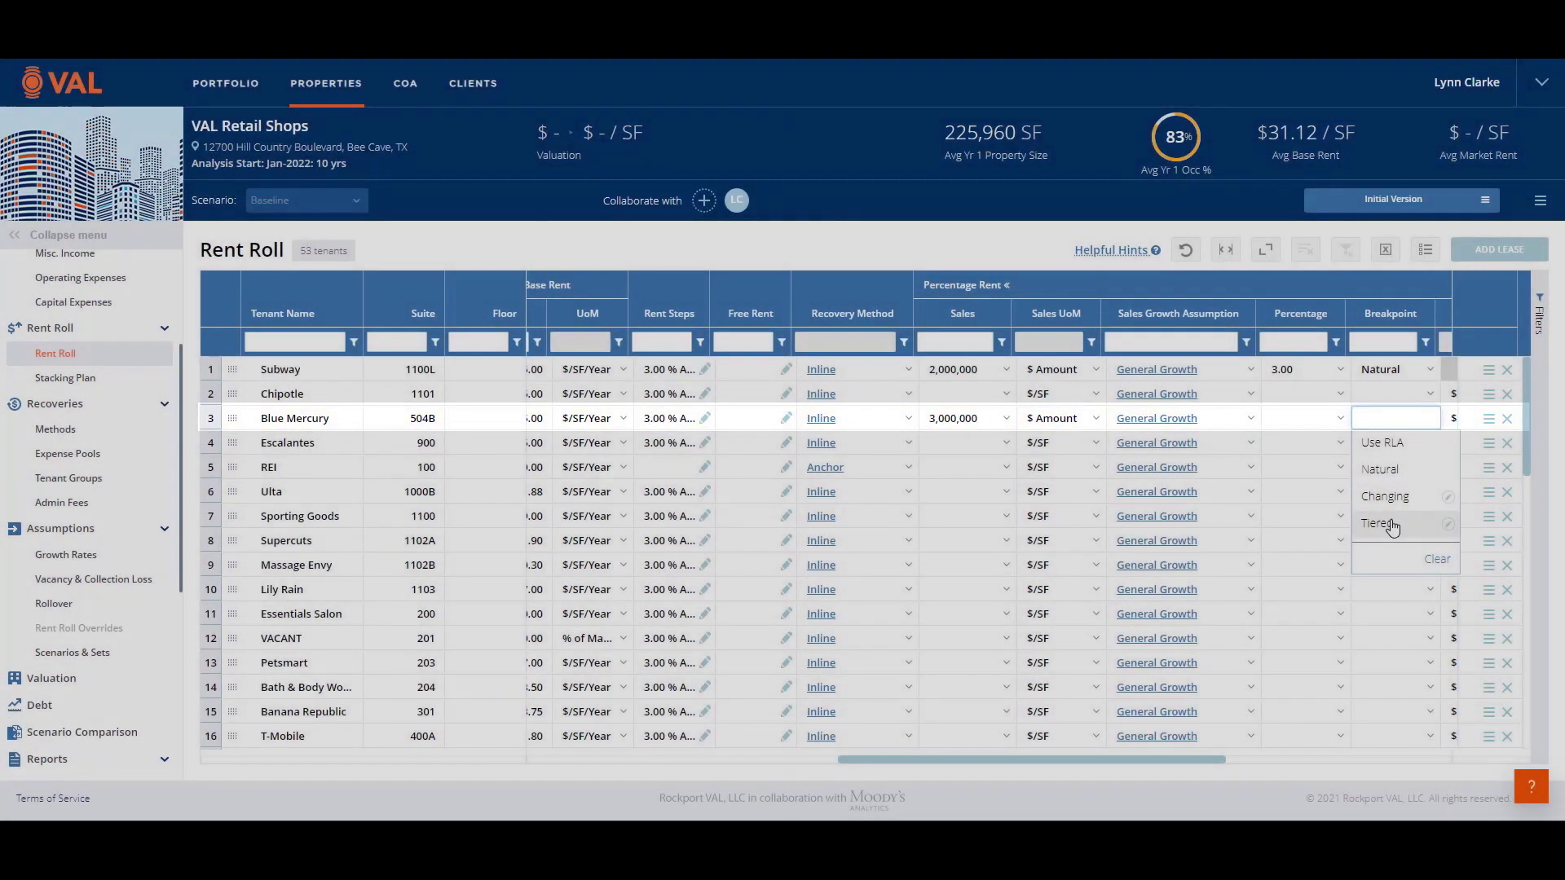
click(1380, 523)
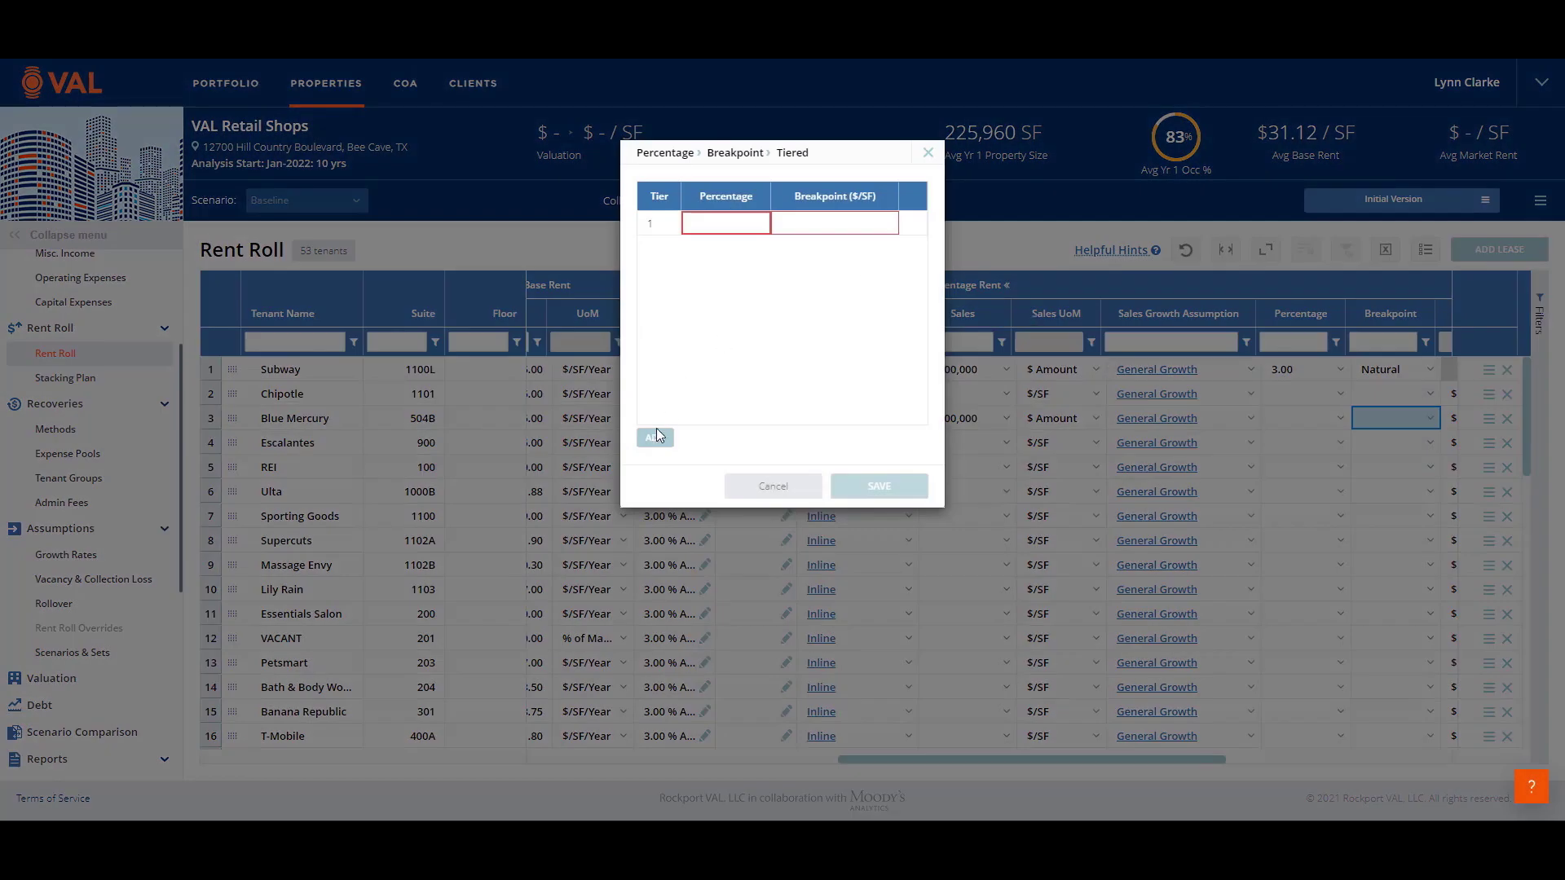
click(655, 437)
click(655, 438)
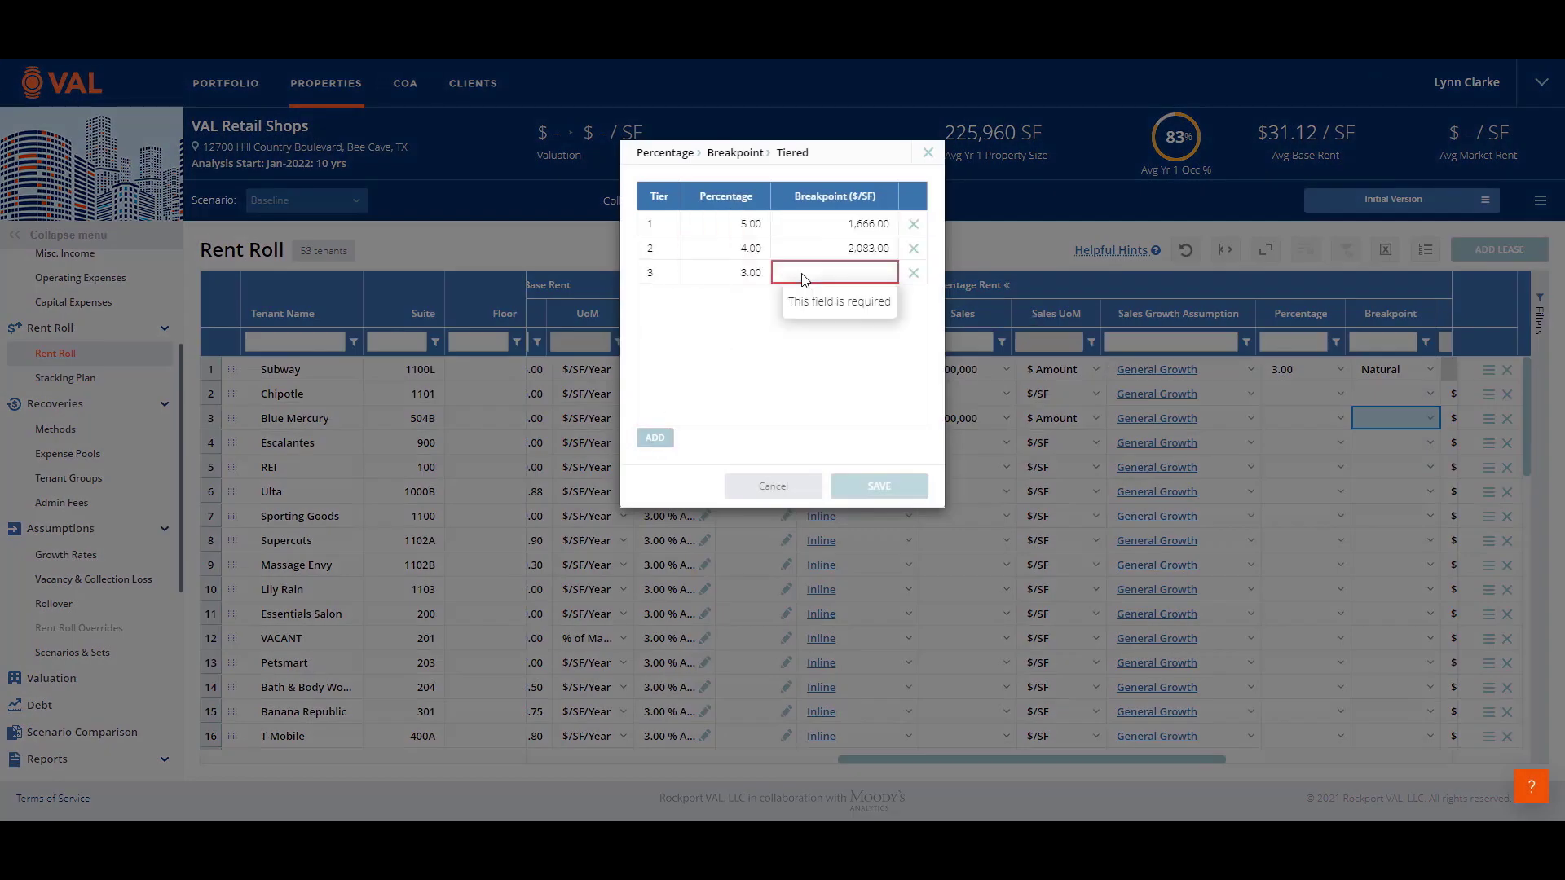
click(805, 279)
text(25)
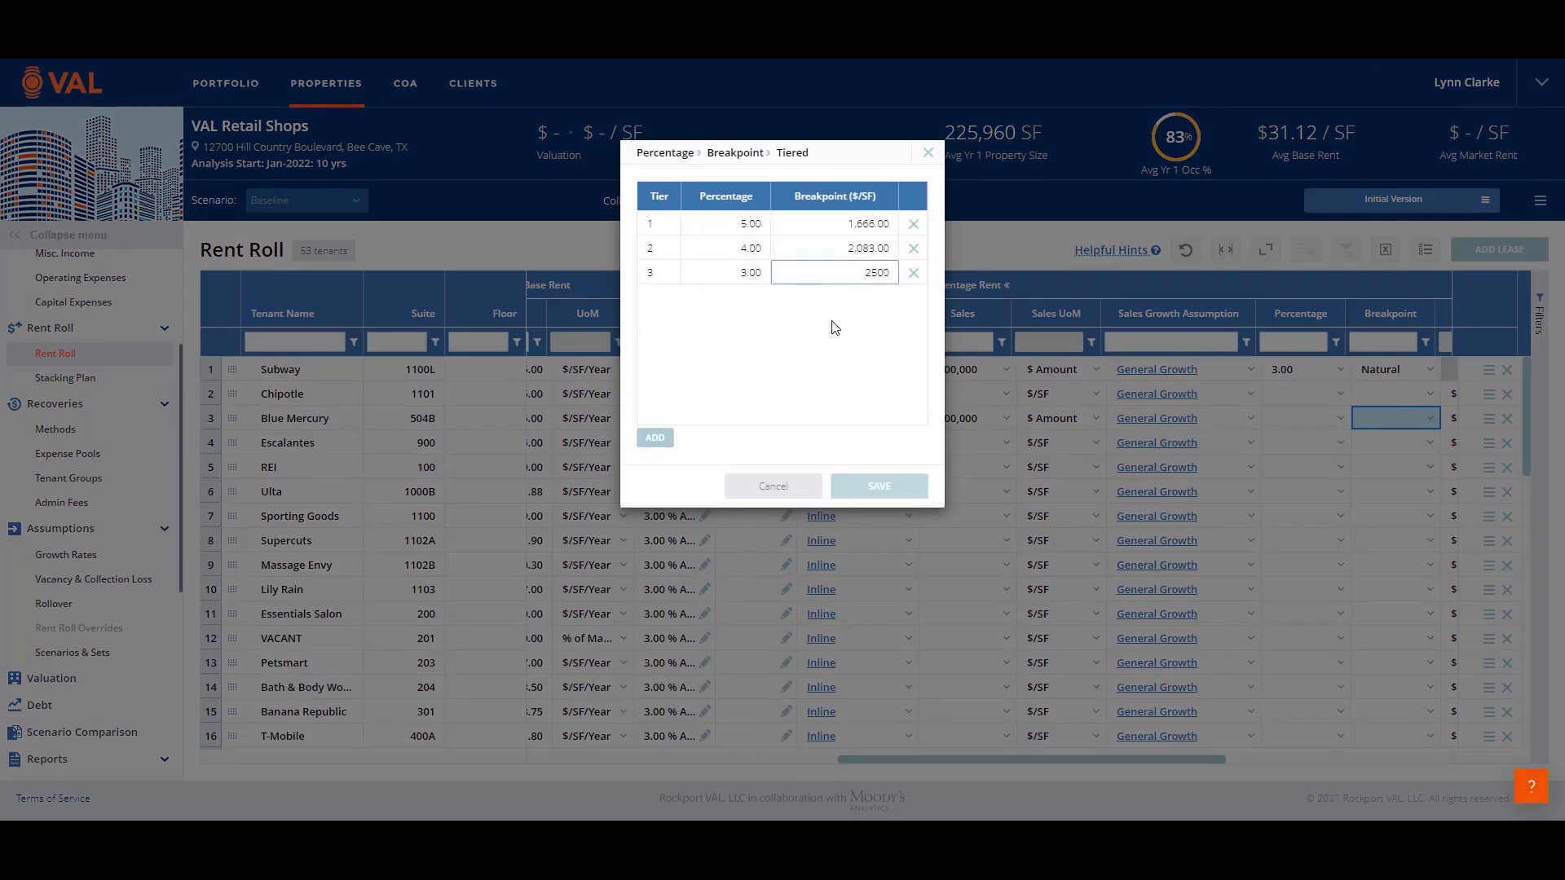
text(00)
click(888, 486)
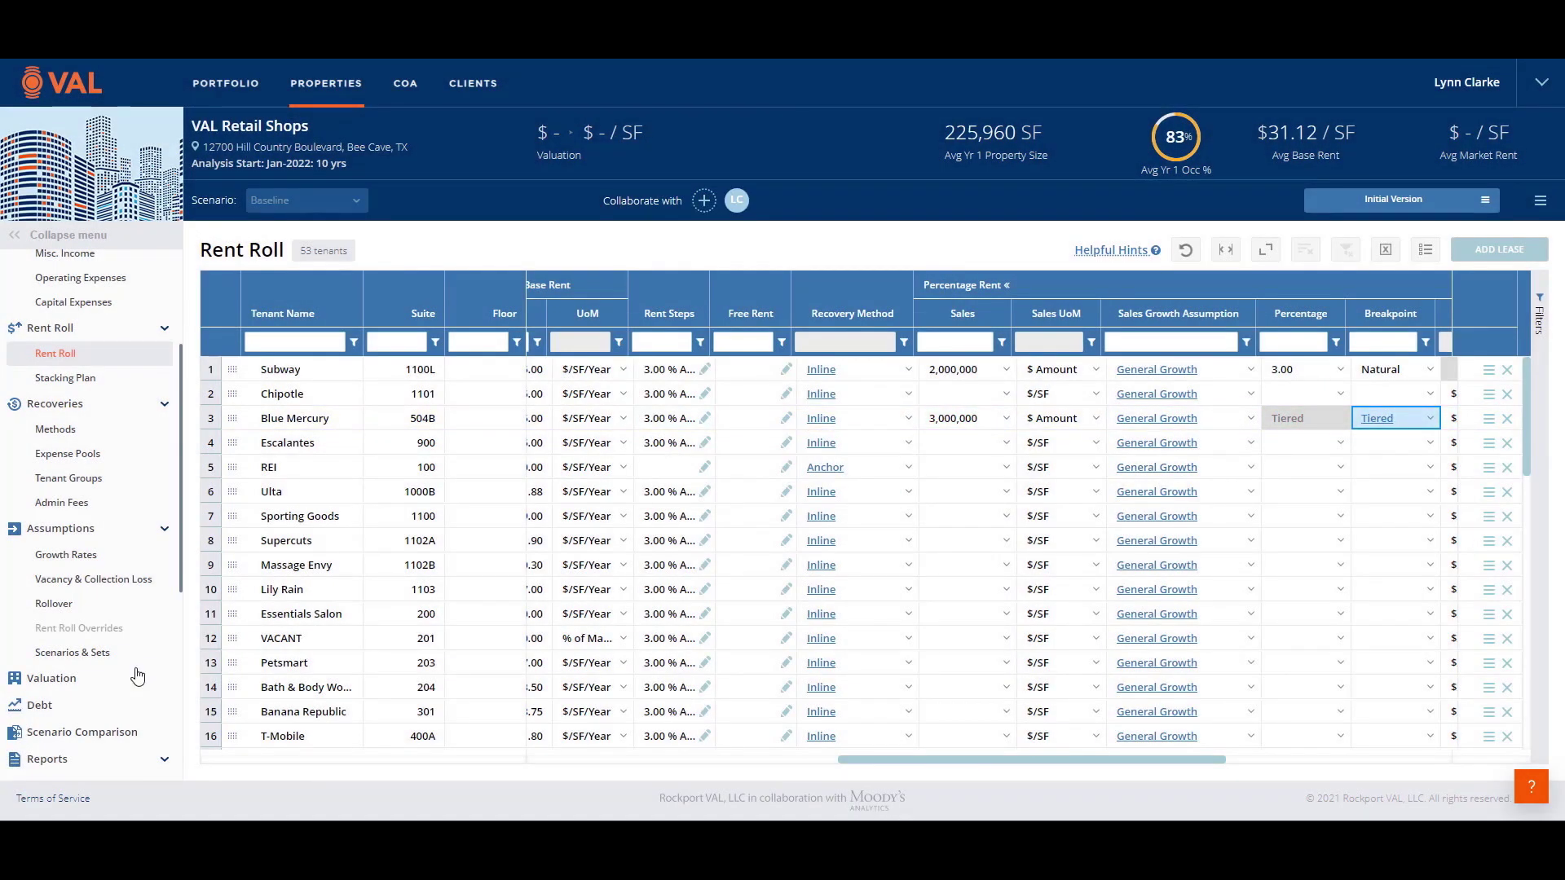
Review Subway's percentage rent in the Percent Rent Audit report.
scroll(181, 580, down, 5)
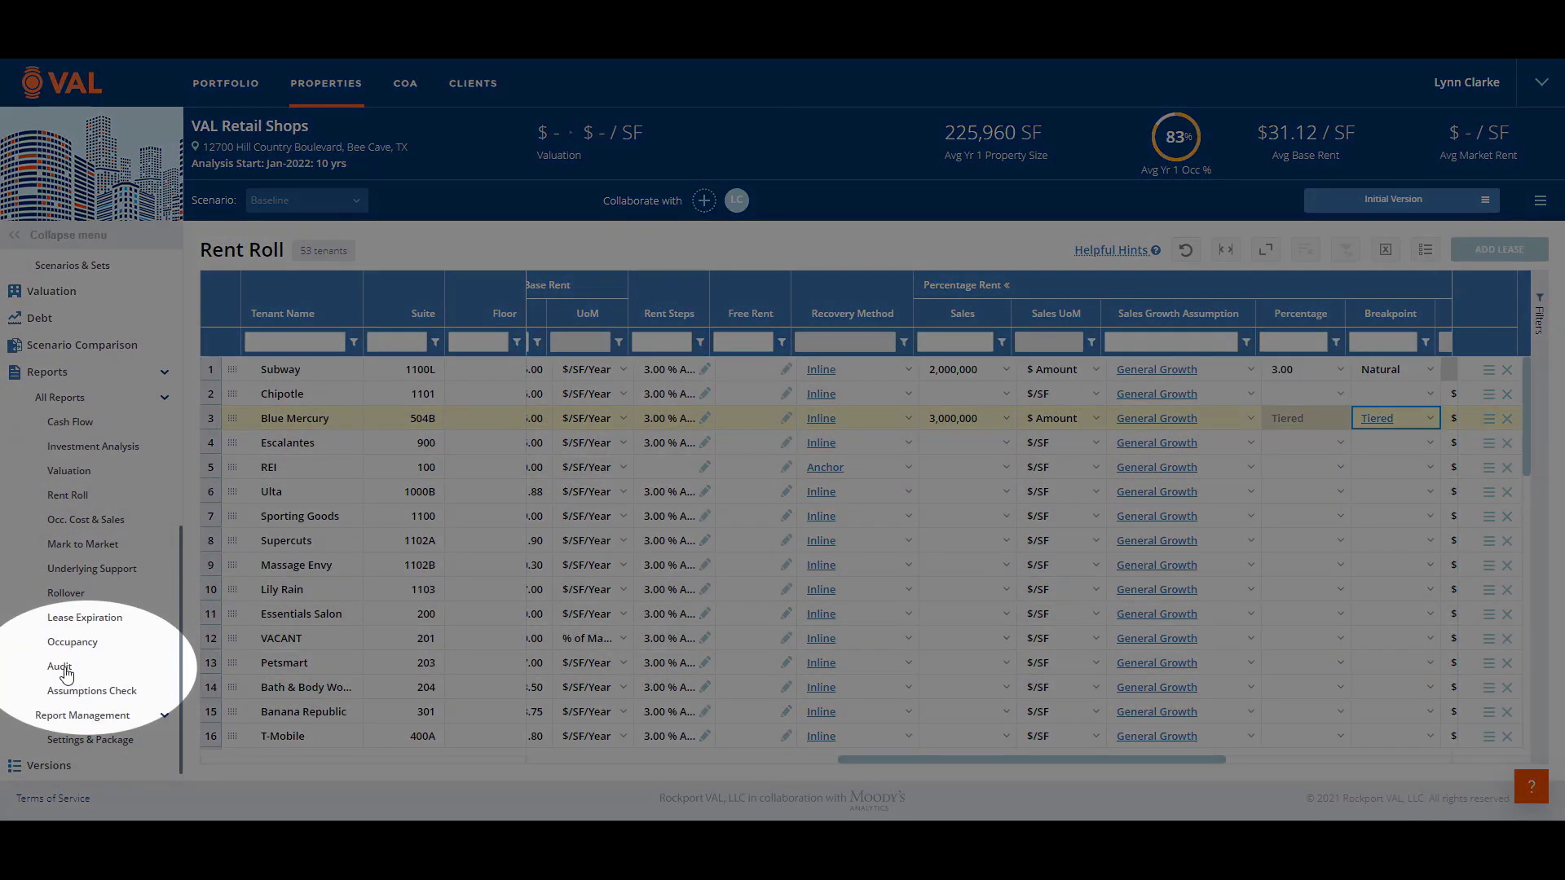
click(62, 669)
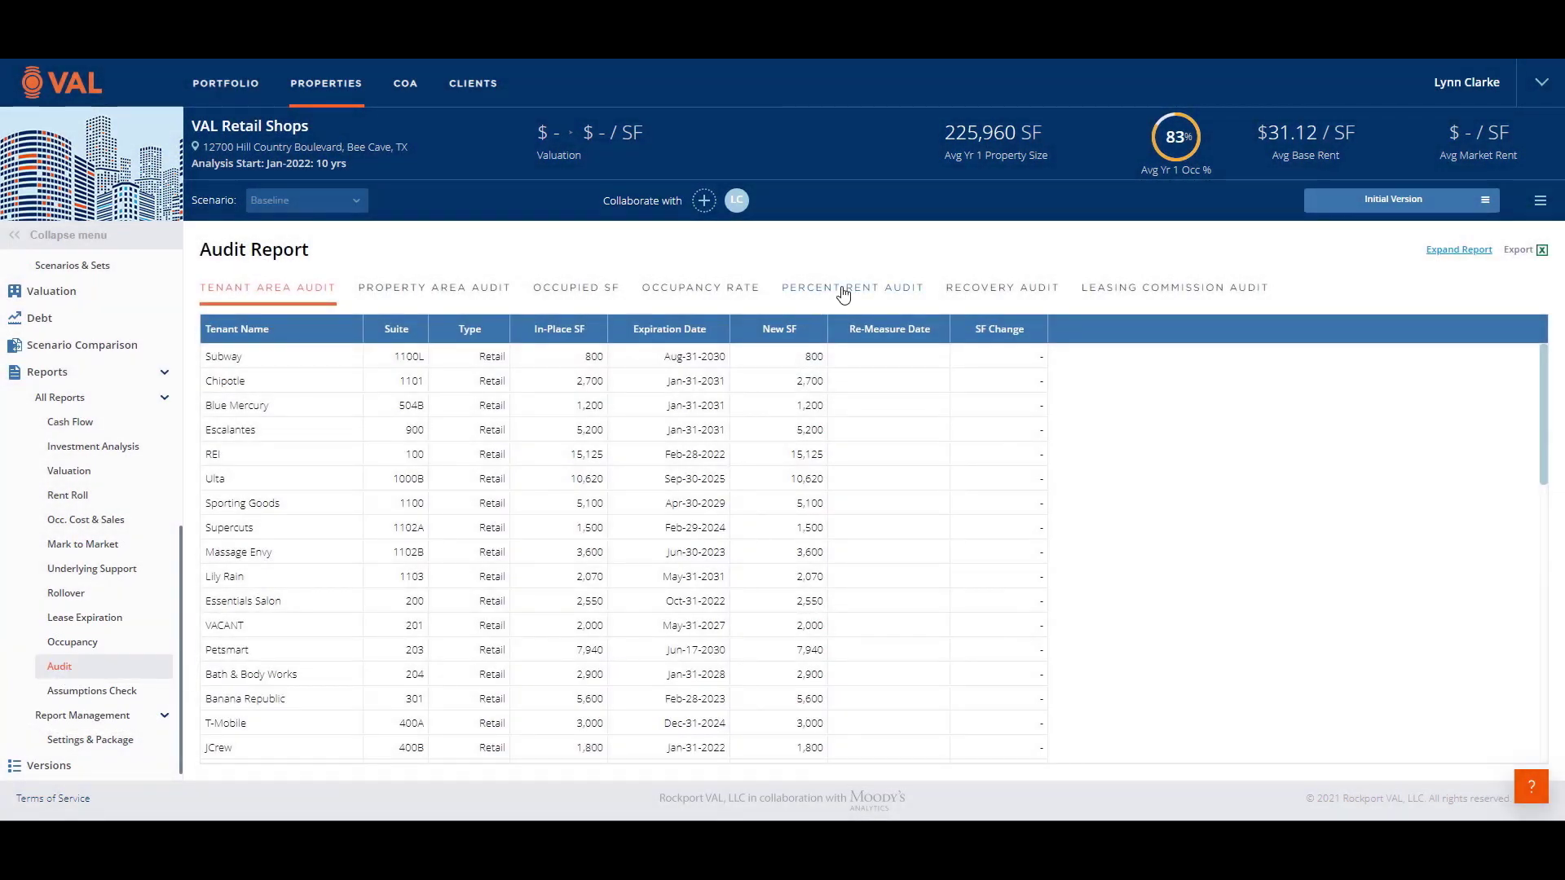
click(844, 294)
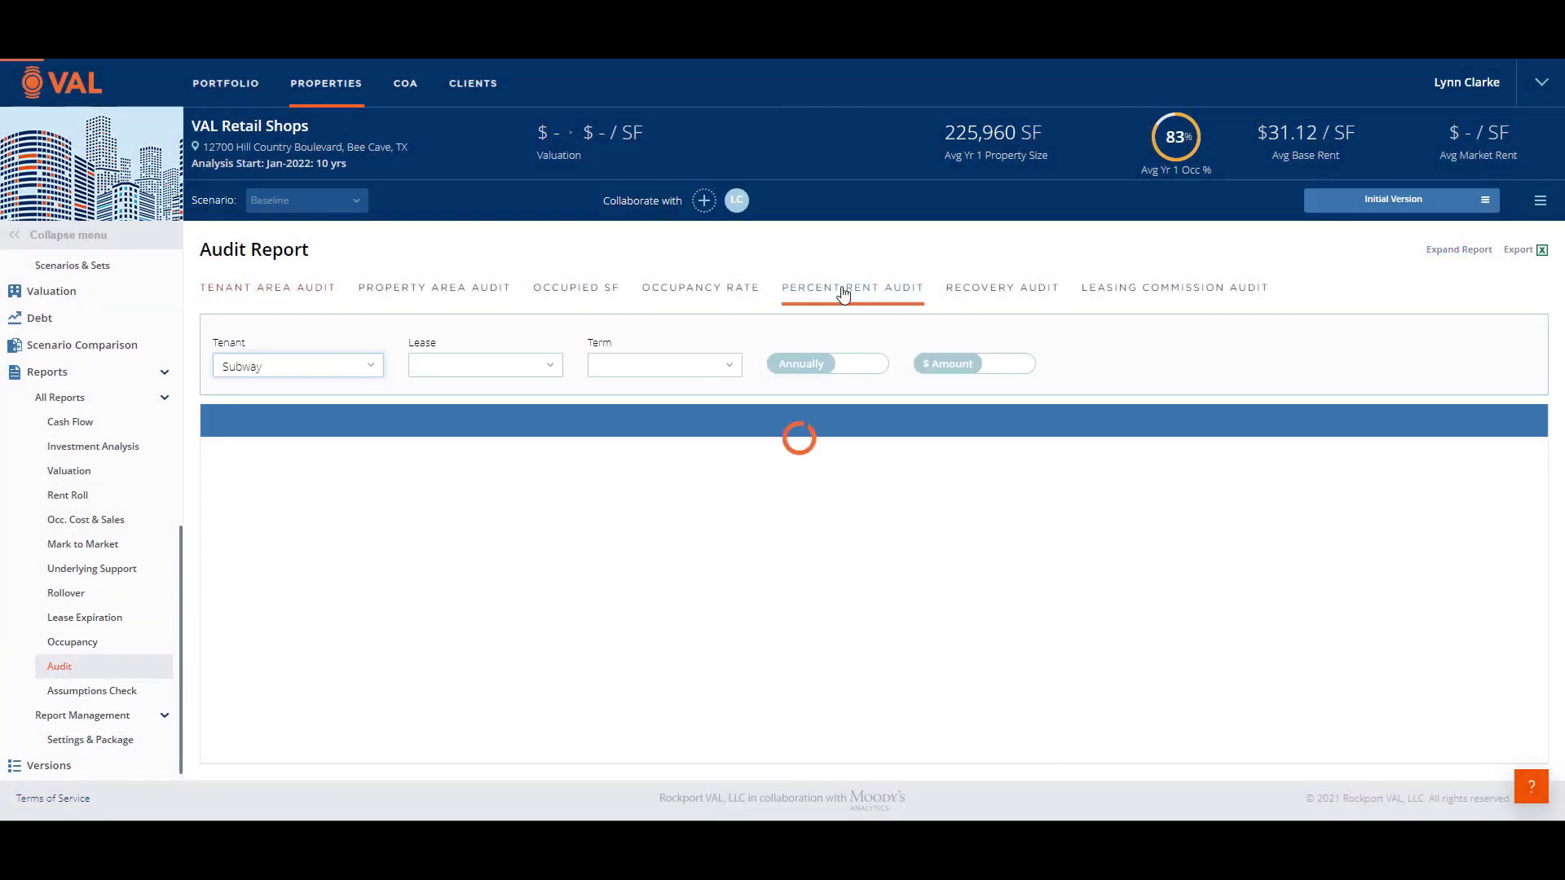
scroll(181, 566, up, 6)
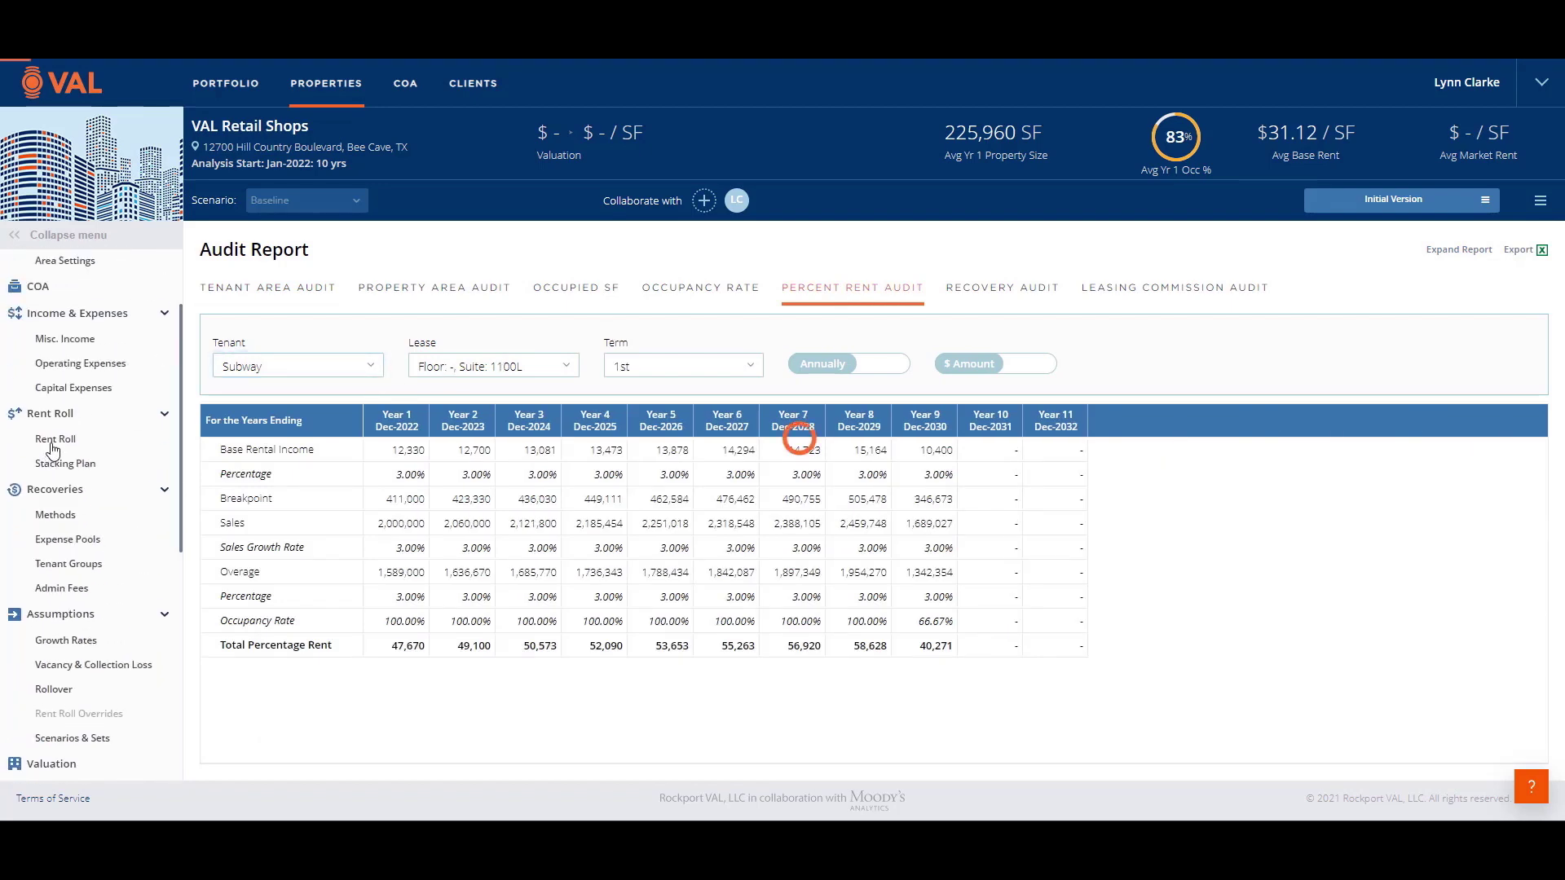
Back in the Rent Roll, show Subway's Upon Expiration choices.
click(50, 440)
drag(818, 776, 1316, 786)
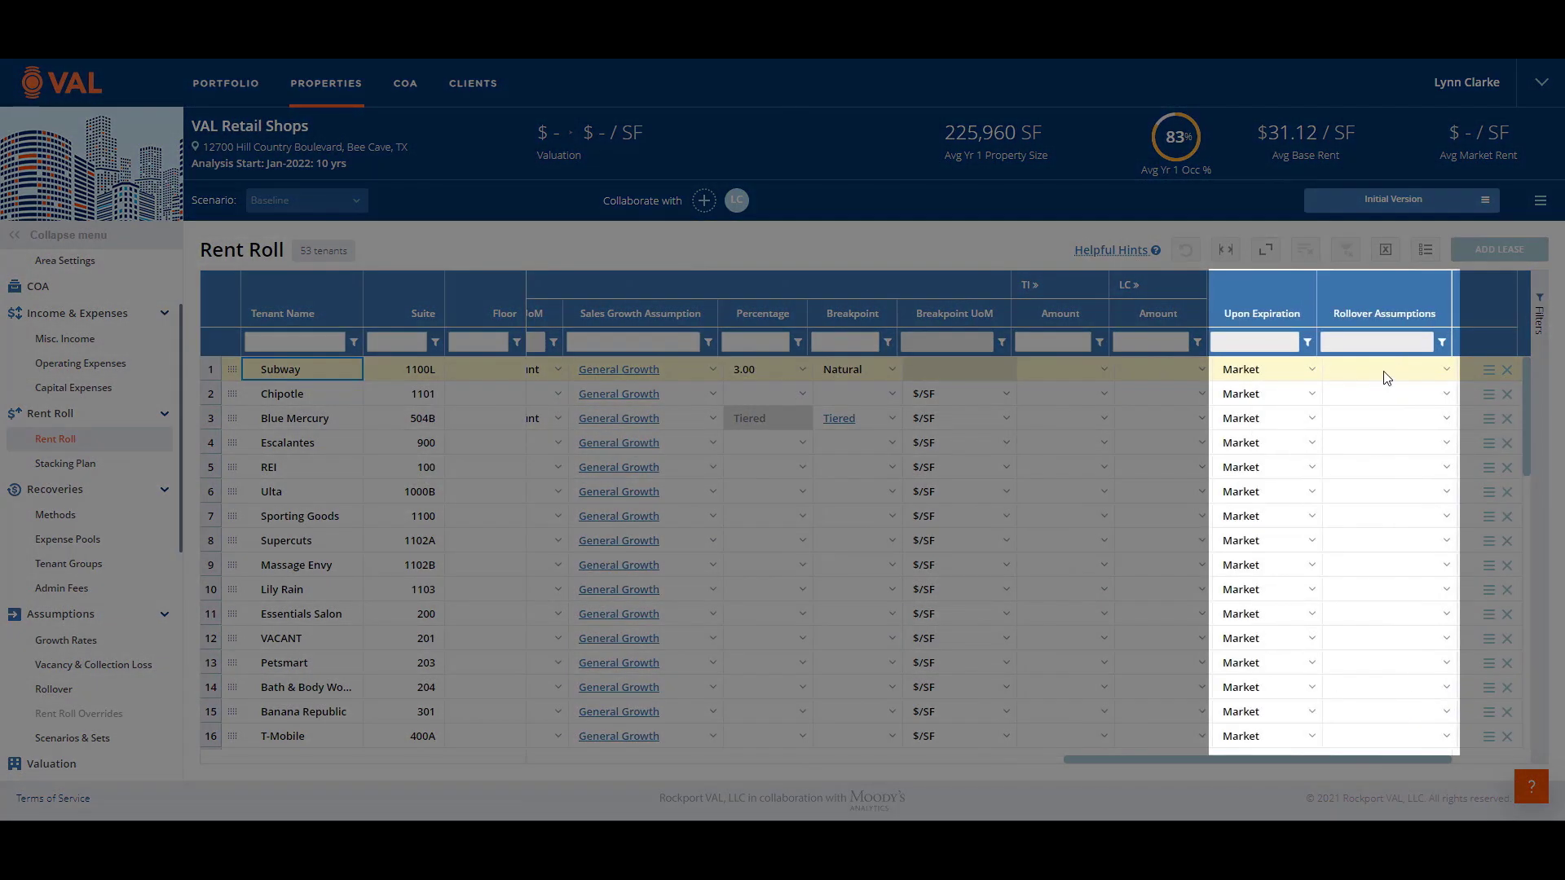
click(1386, 377)
click(1314, 372)
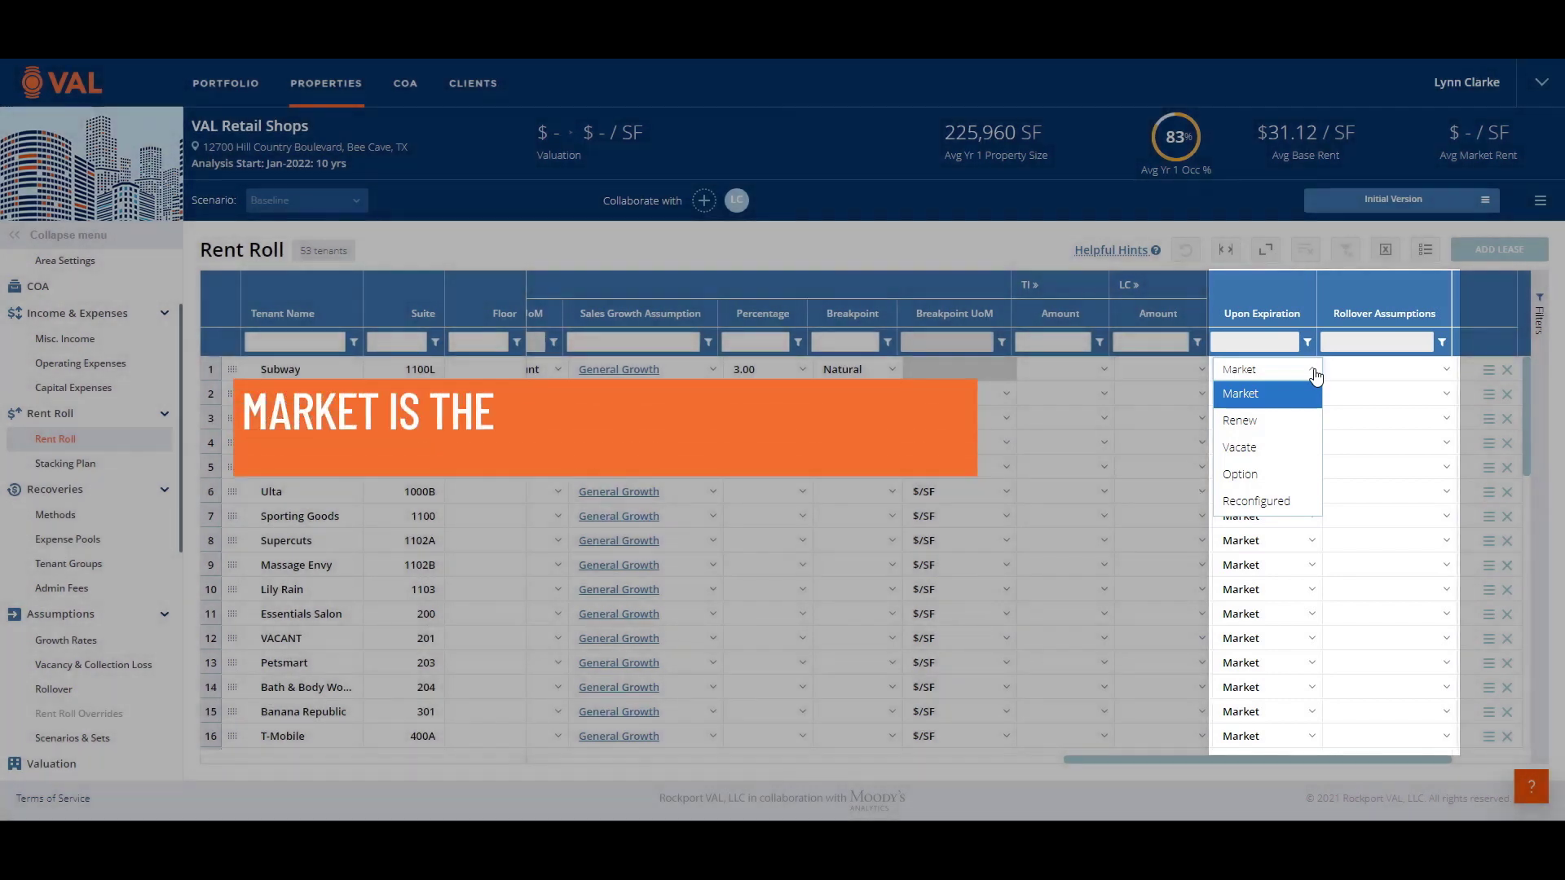
Leave Subway's Upon Expiration set to Market.
click(1315, 375)
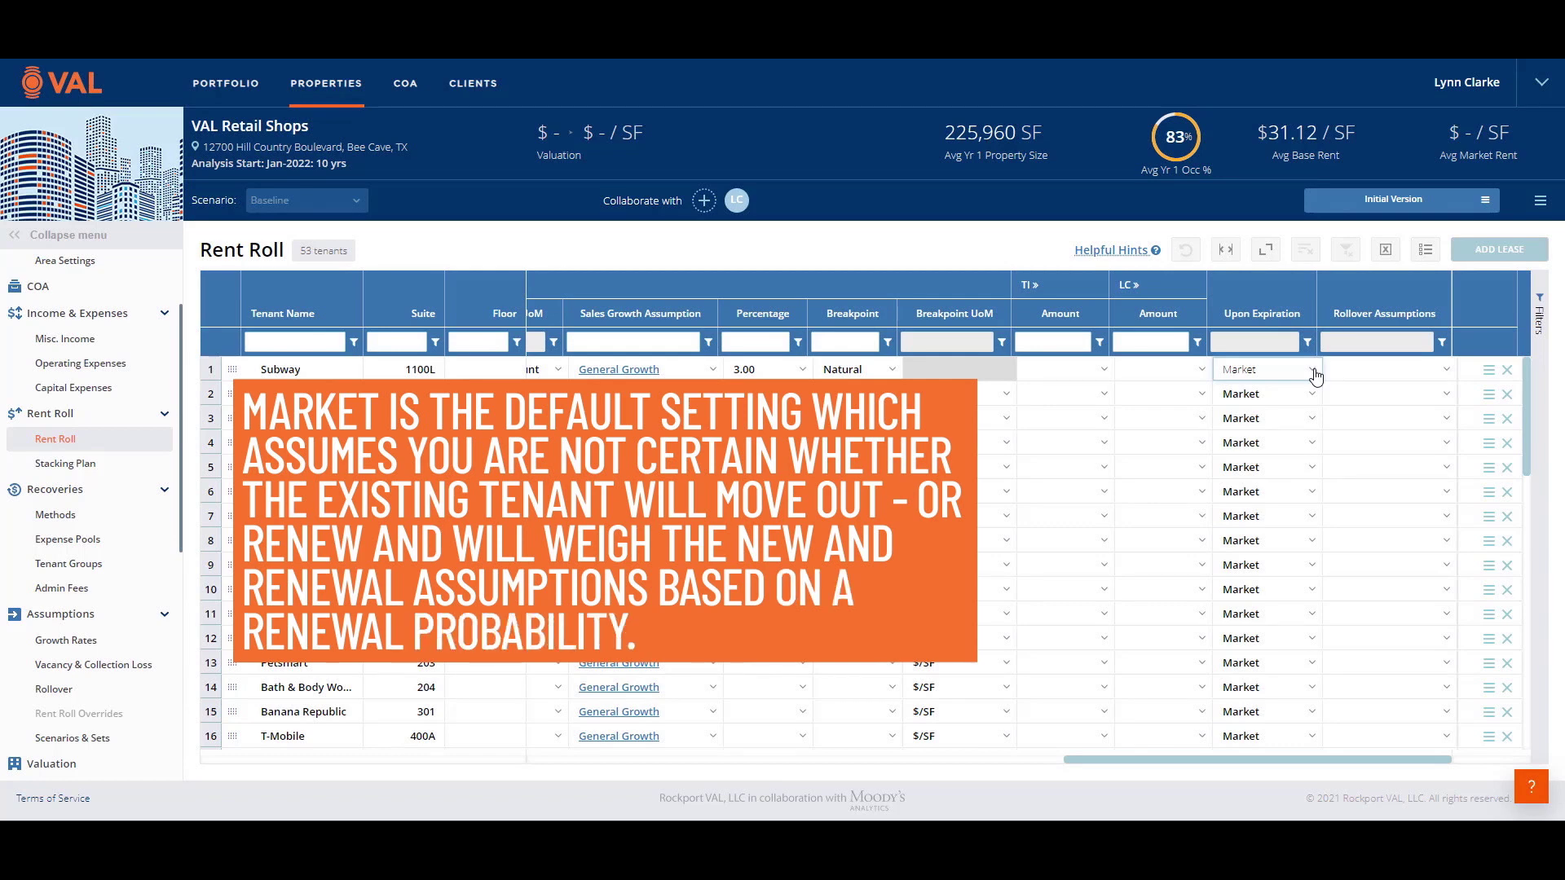
scroll(80, 534, down, 3)
Add a Retail RLA with 60% renewal, 5Y term, 9 months downtime, $30 new and $25 renewal rents.
click(52, 556)
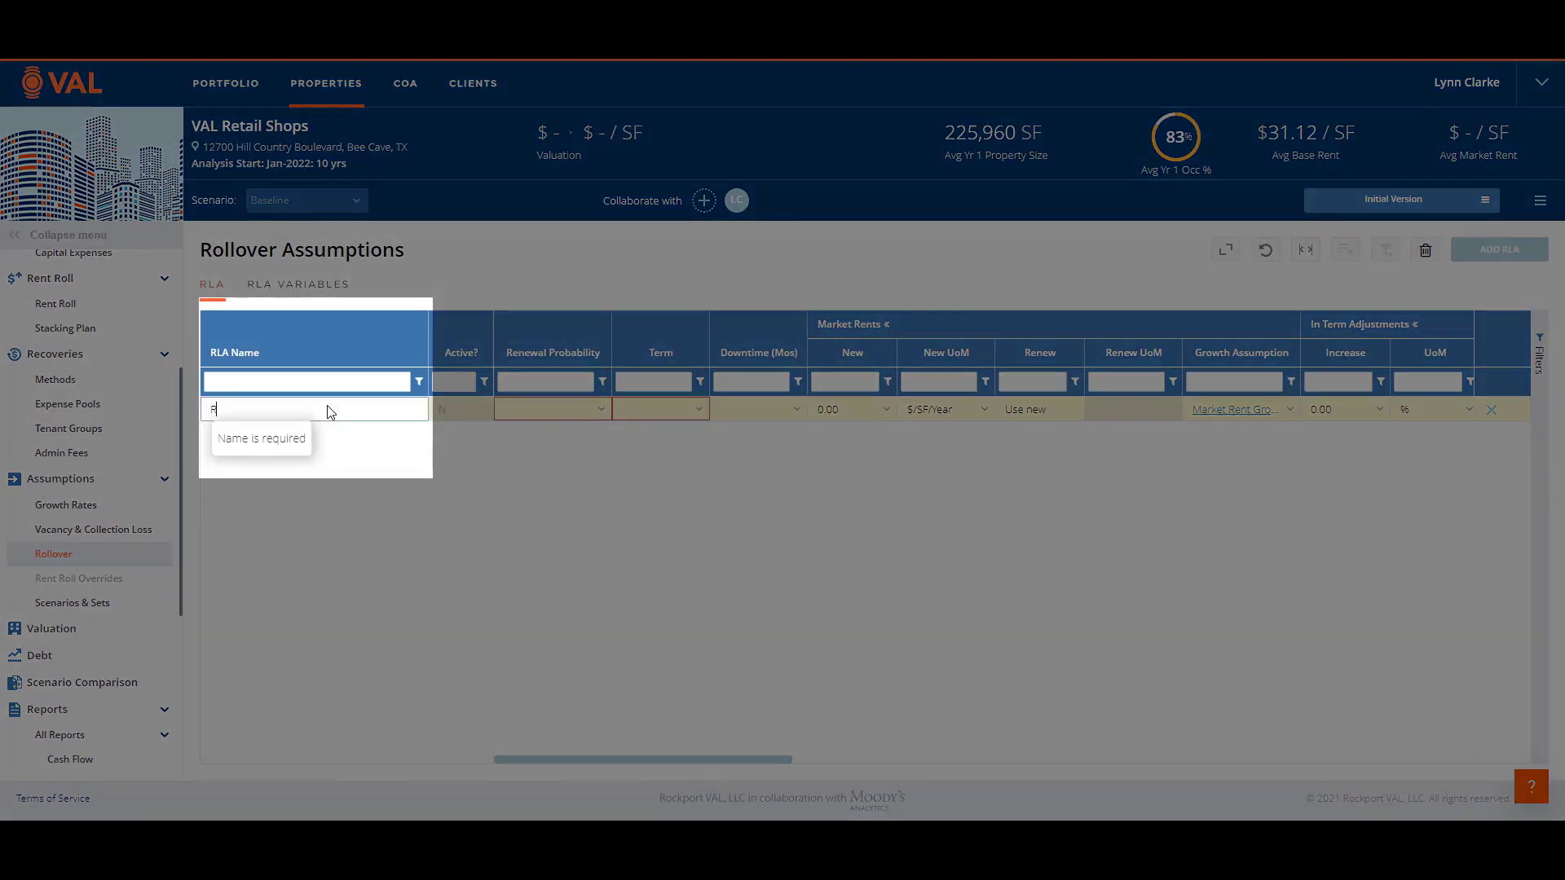
text(Retail RLA)
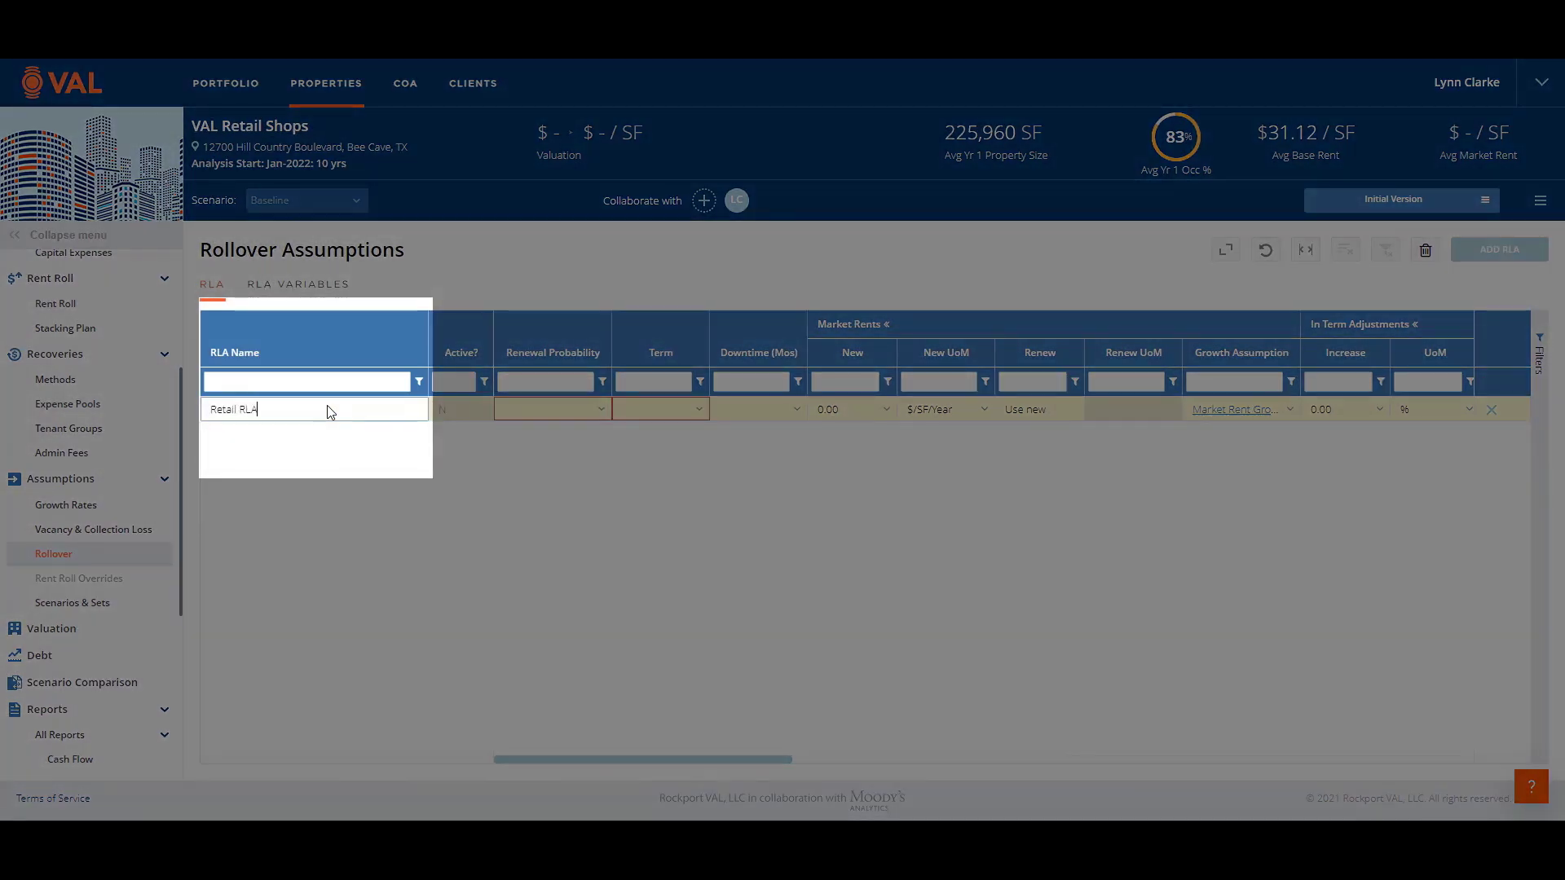
key(Tab)
text(6)
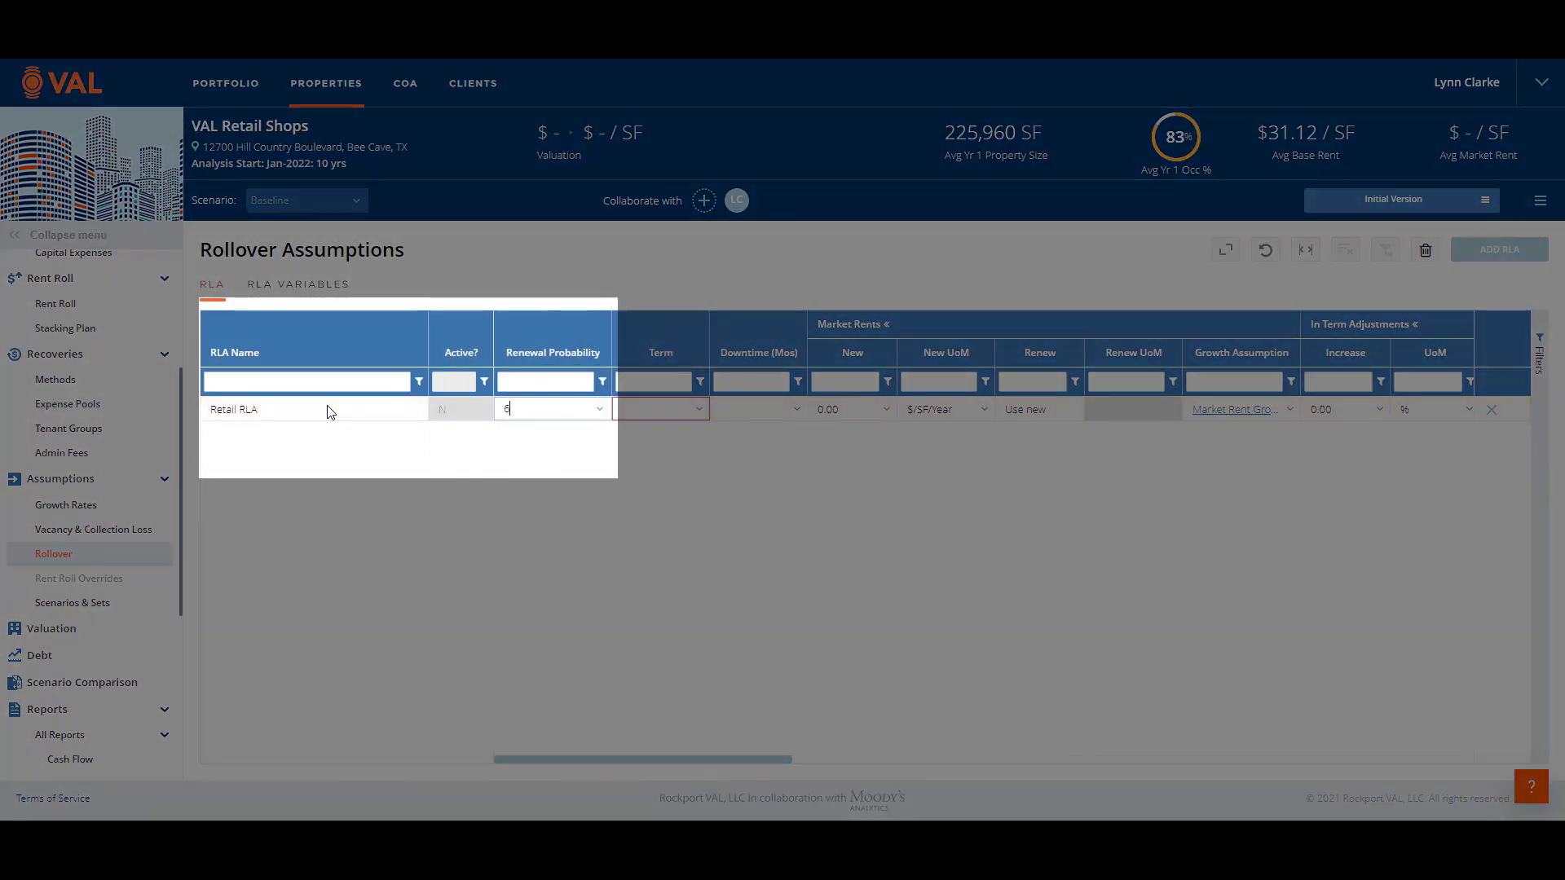
key(Tab)
text(5)
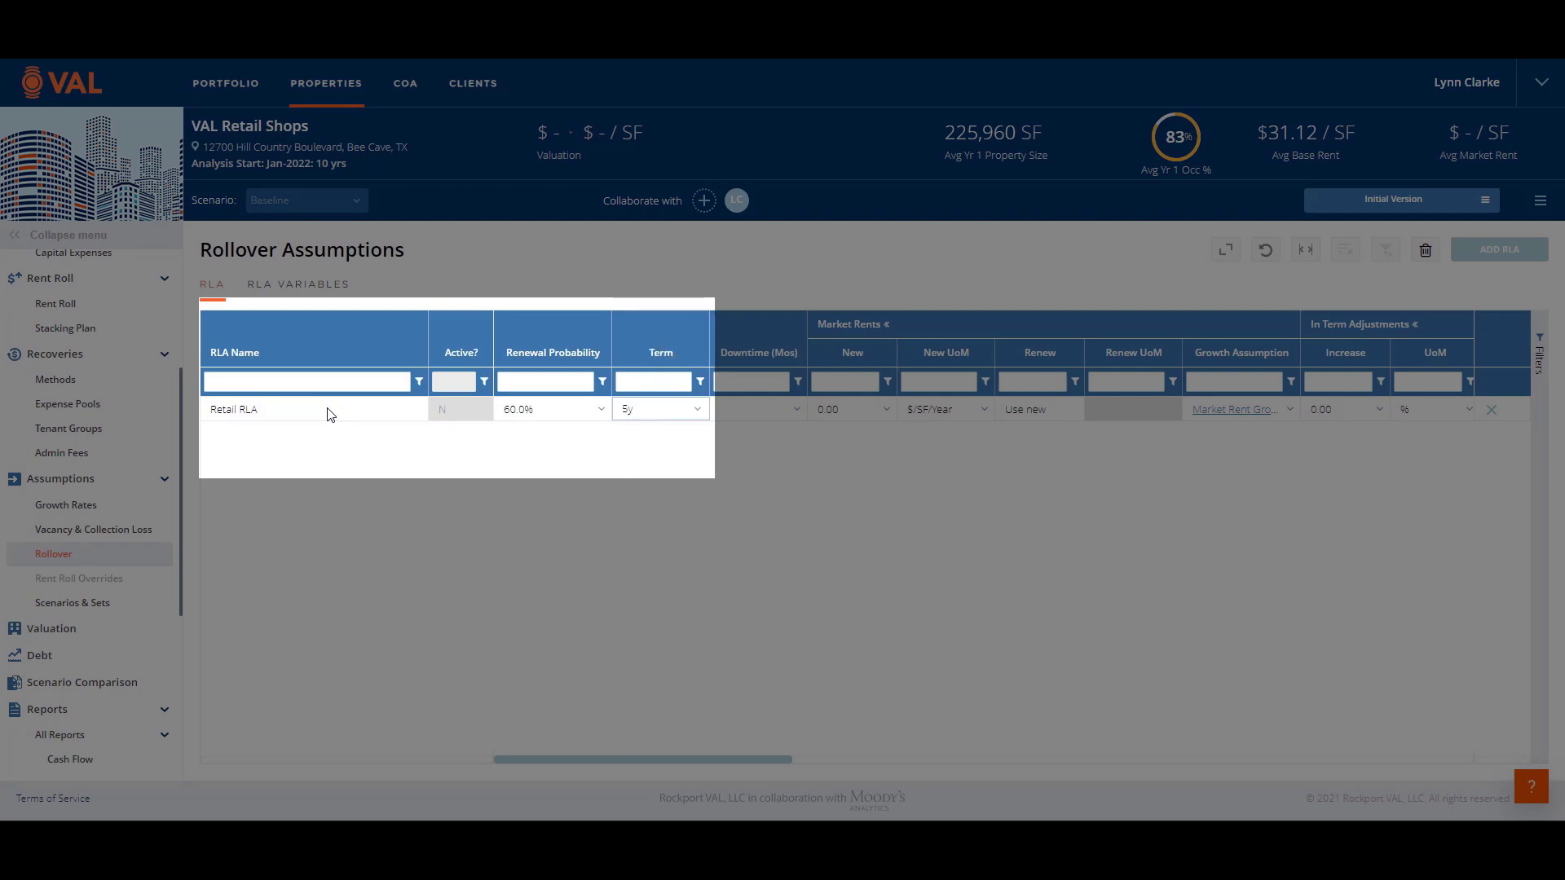
text(y)
key(Tab)
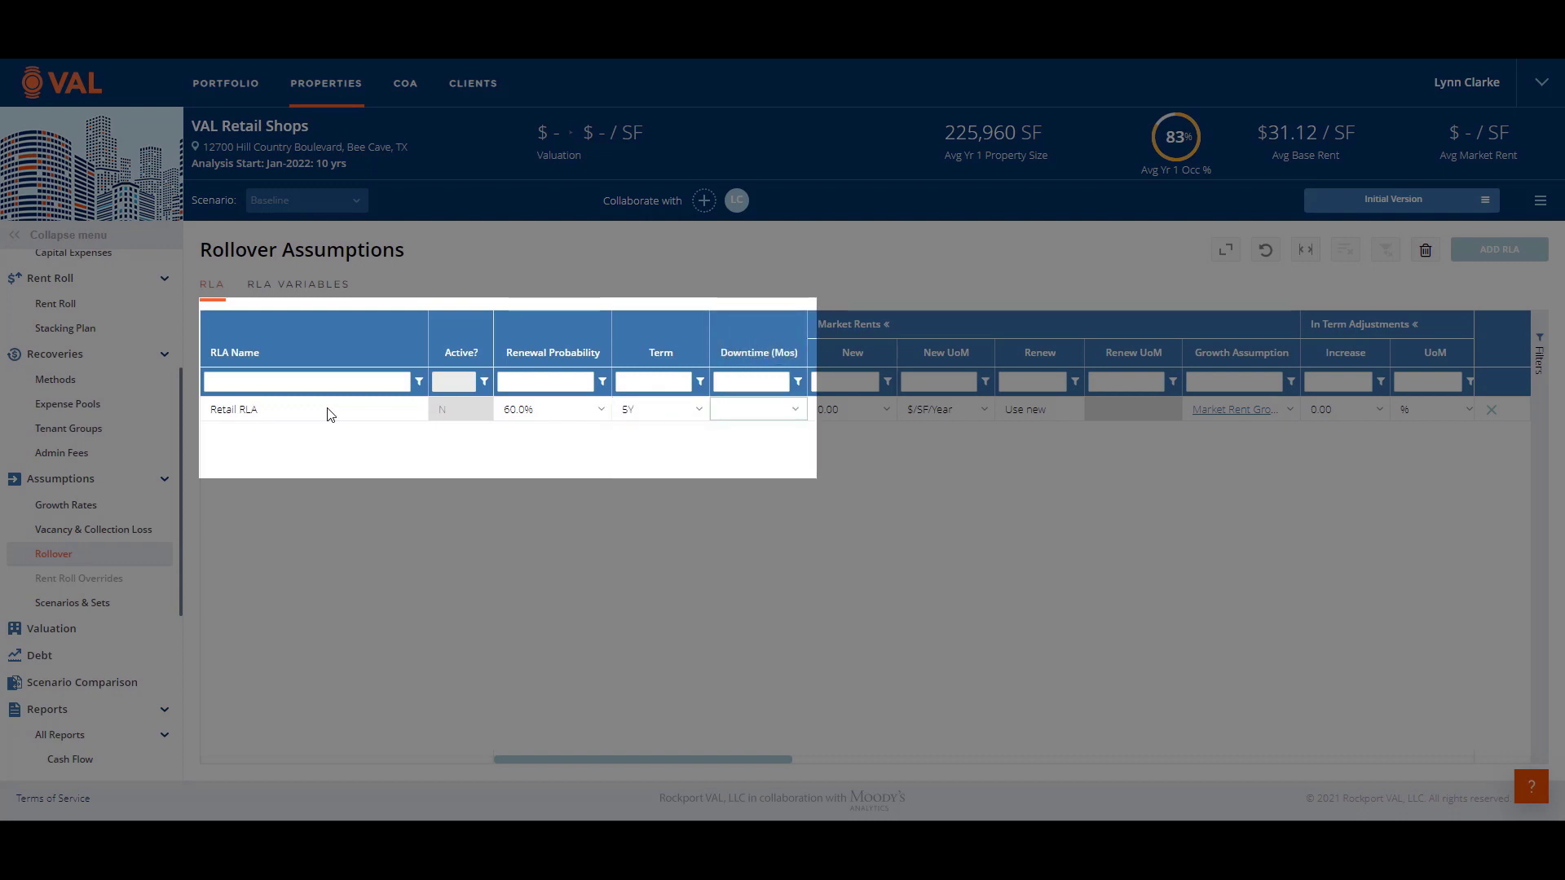
key(Tab)
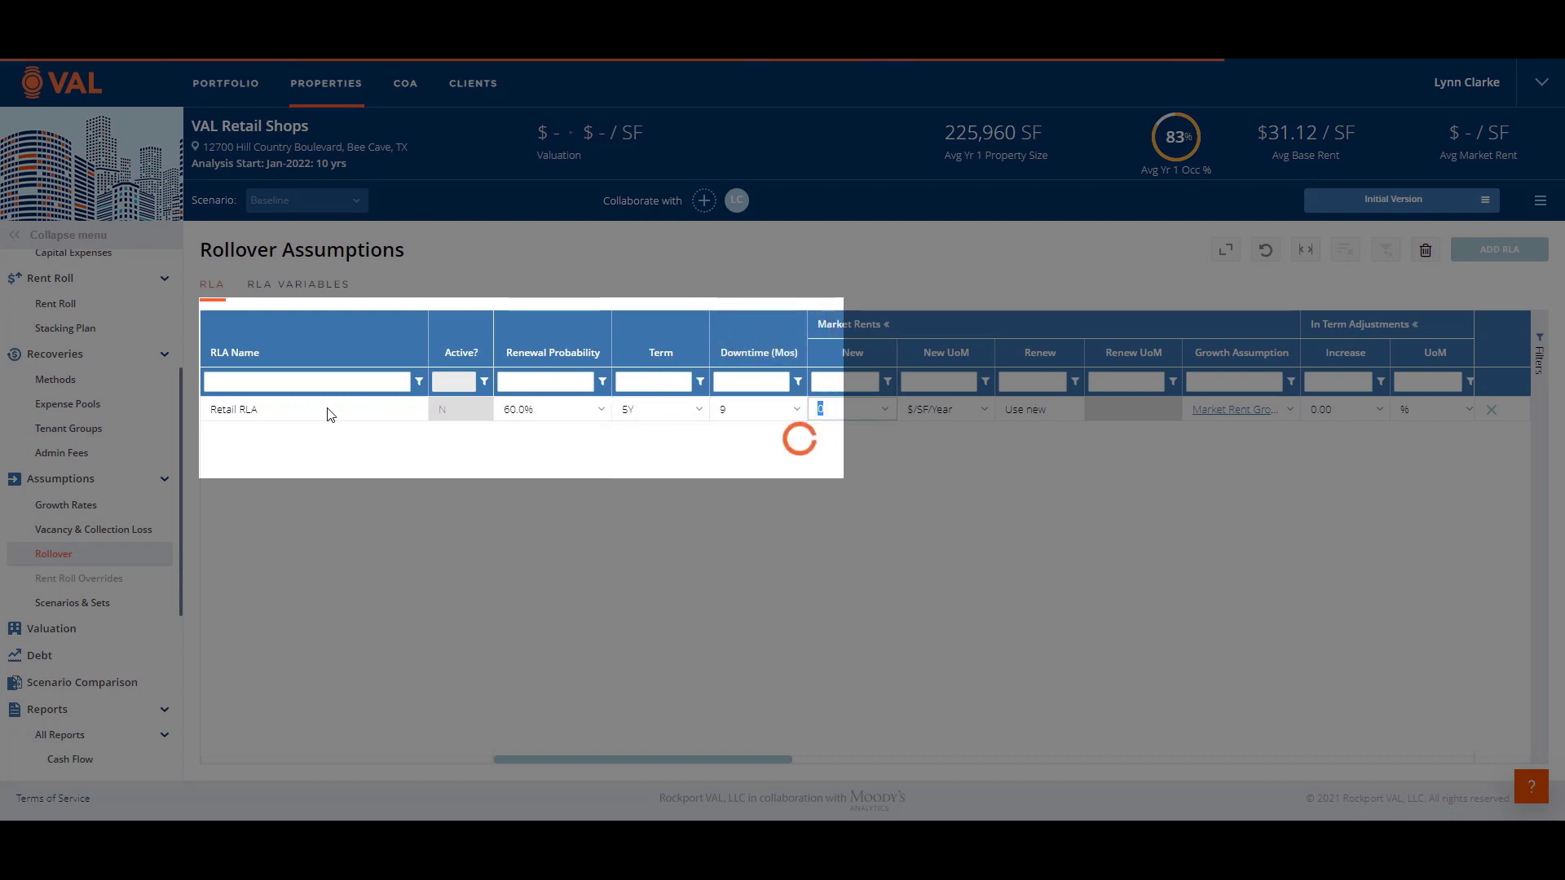
text(30)
key(Tab)
key(Tab)
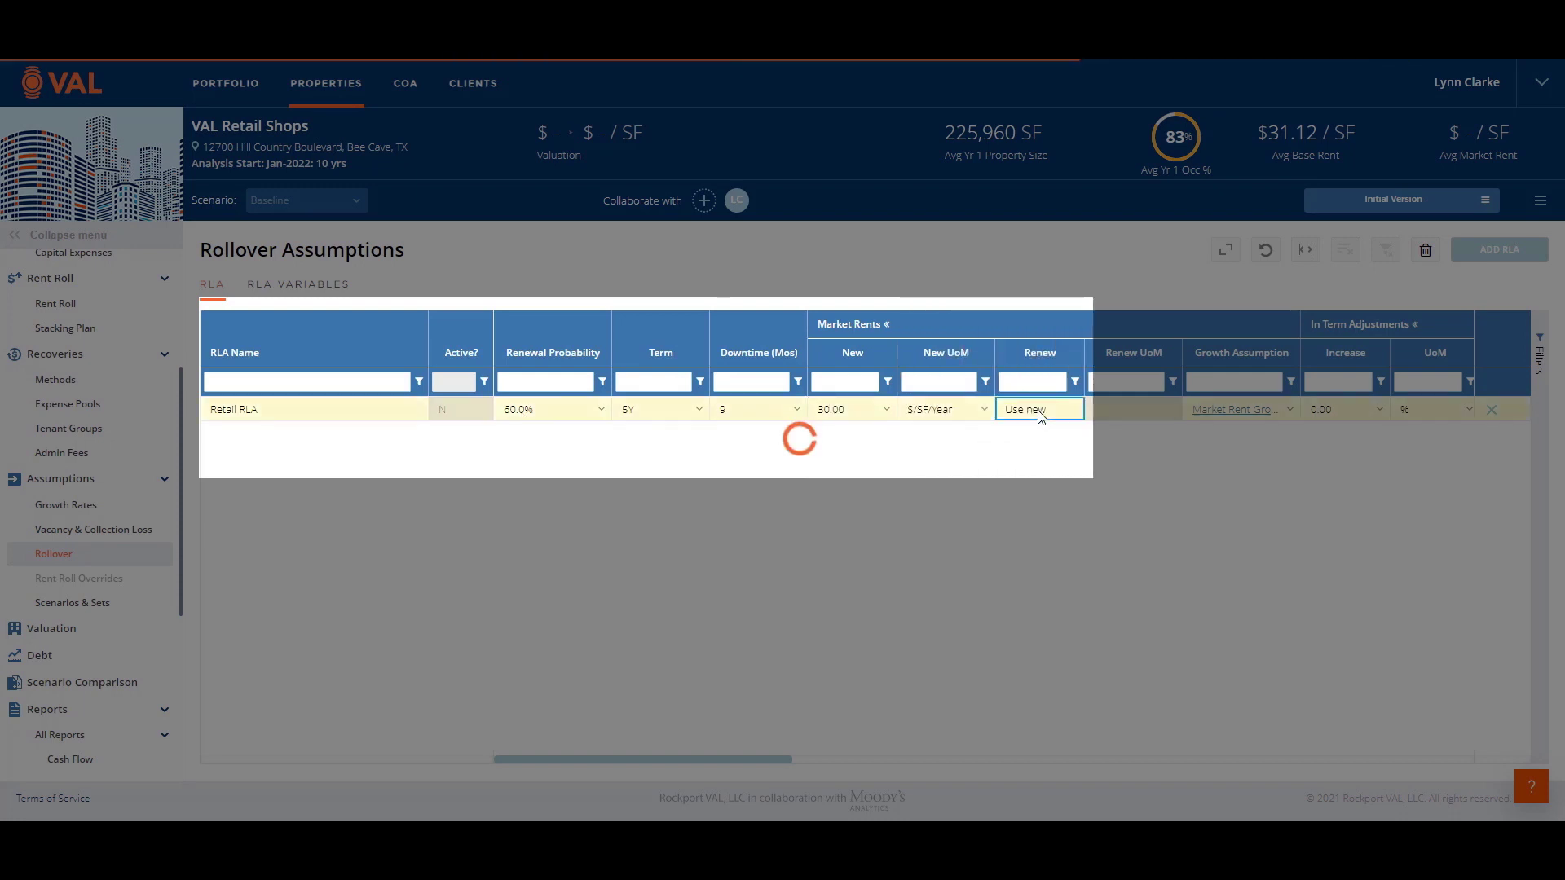
text(25)
key(Return)
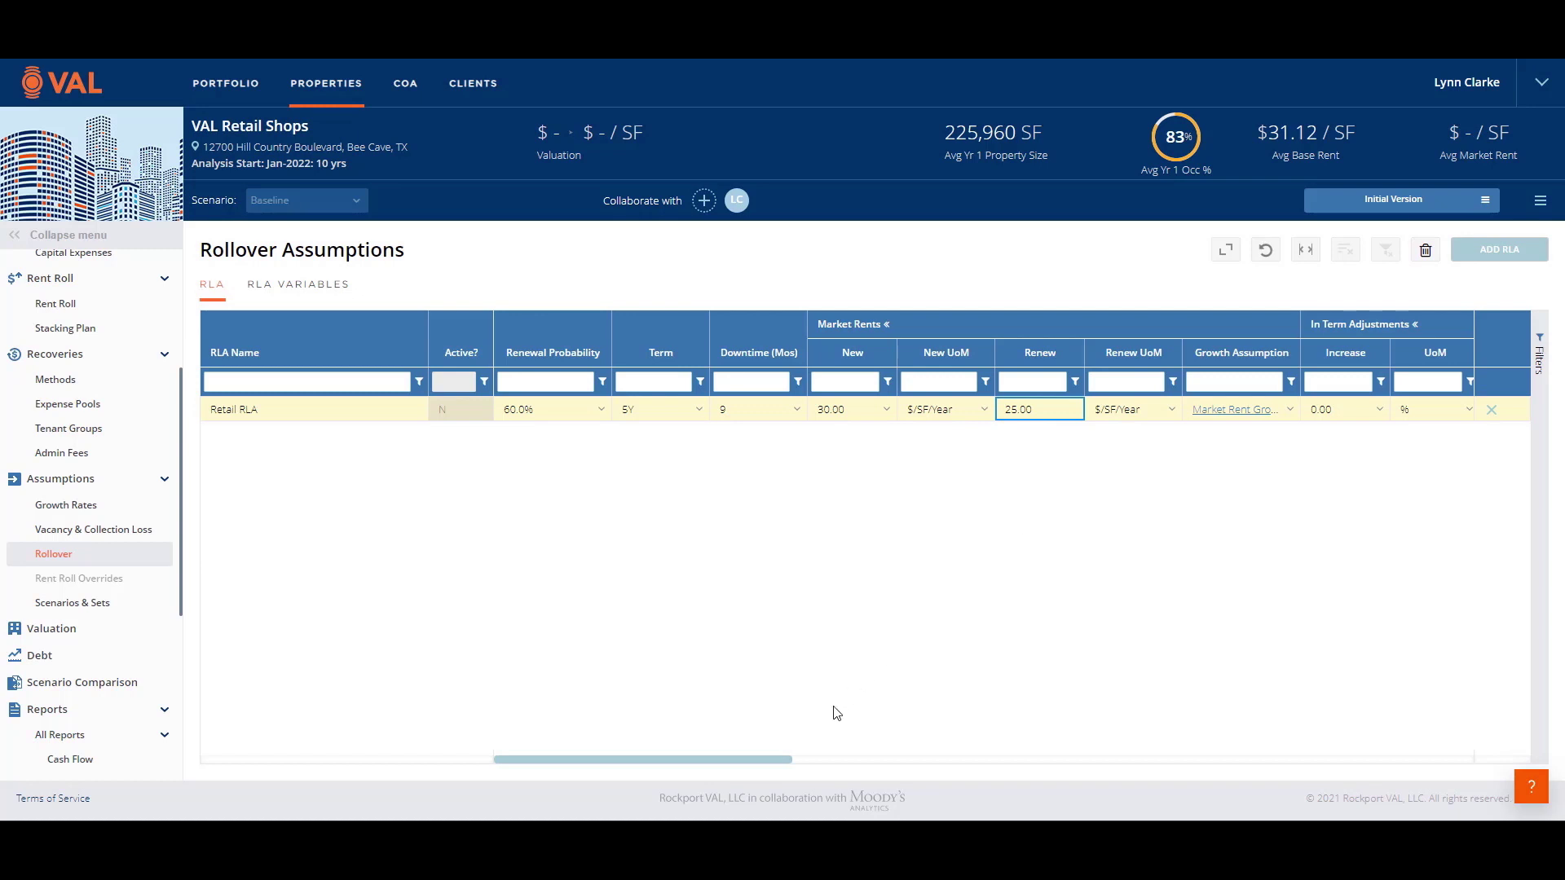
Set Retail RLA rent increases to 2% and new-lease free rent to 3 months.
drag(779, 767, 1019, 775)
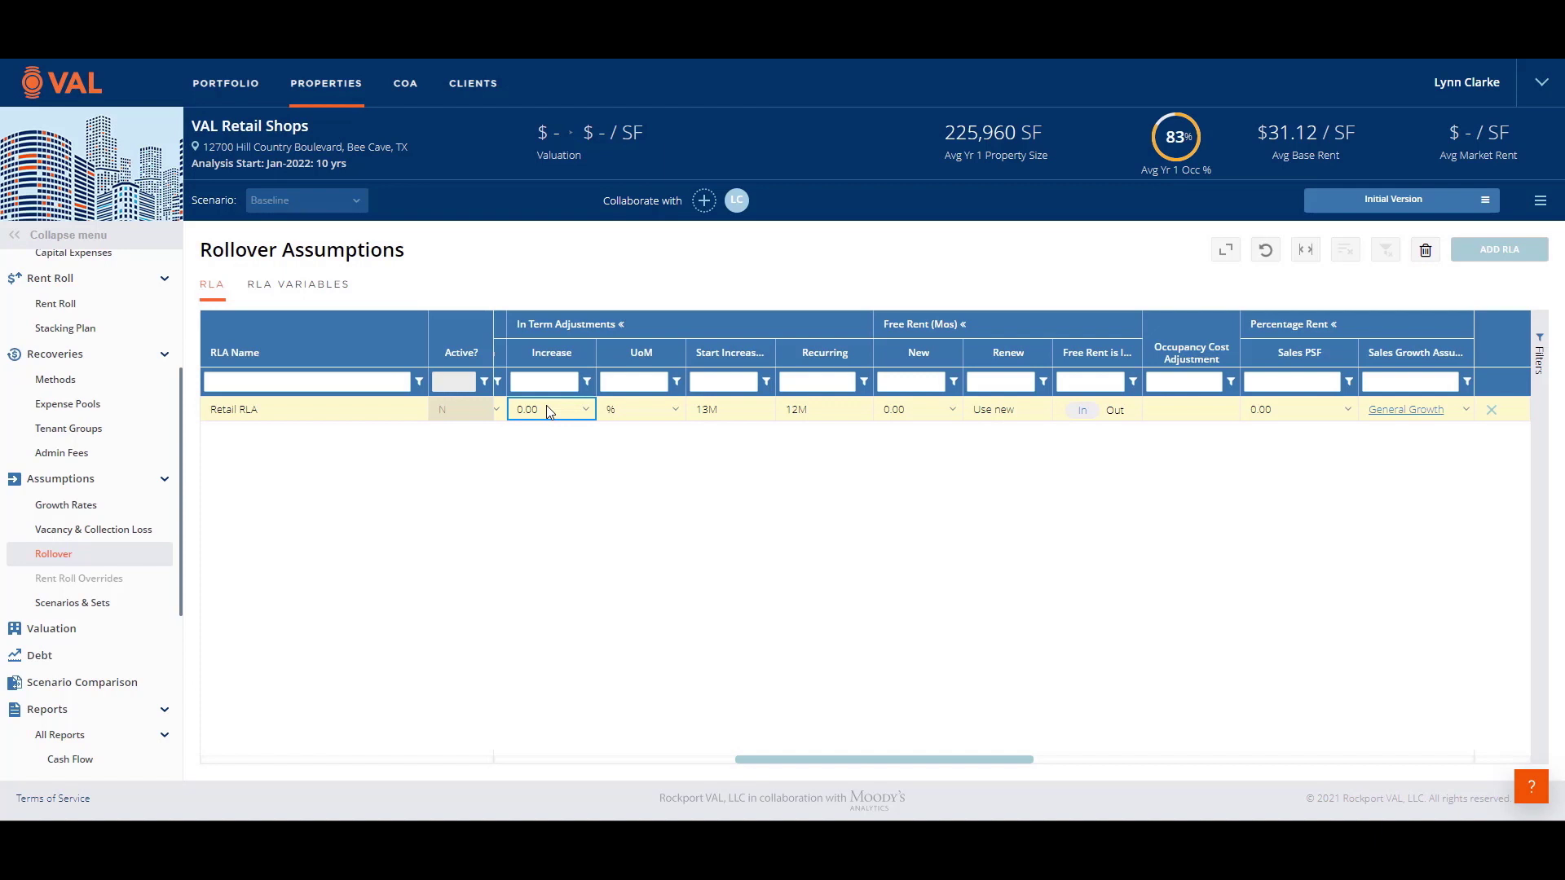
text(2)
key(Return)
click(892, 413)
text(3)
click(1016, 415)
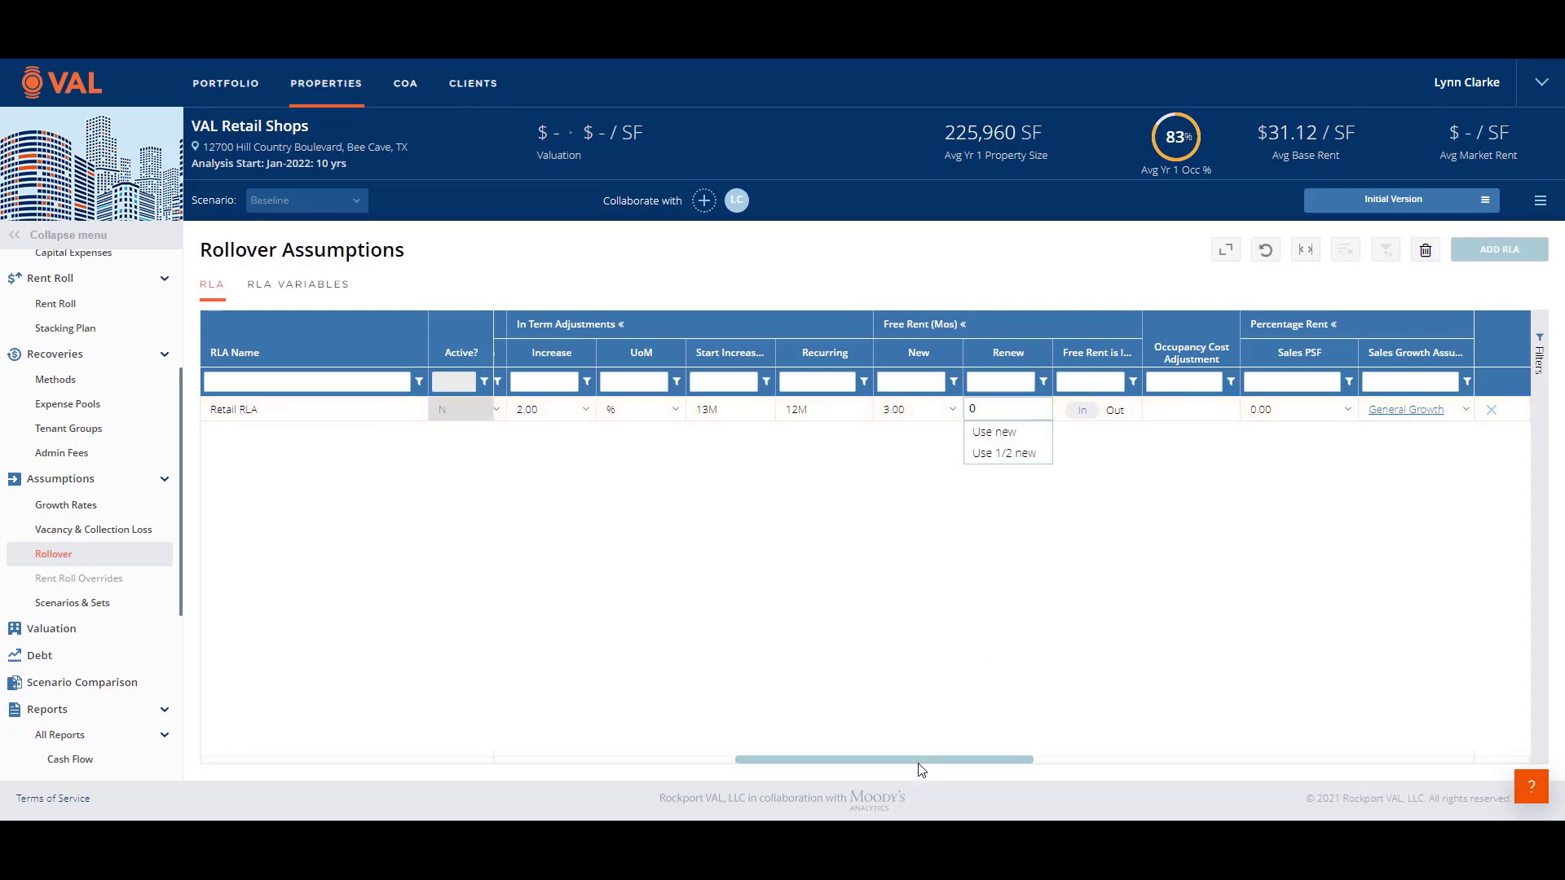
Set Sales PSF to Use Previous and the occupancy cost adjustment to 20%.
drag(920, 762, 1083, 755)
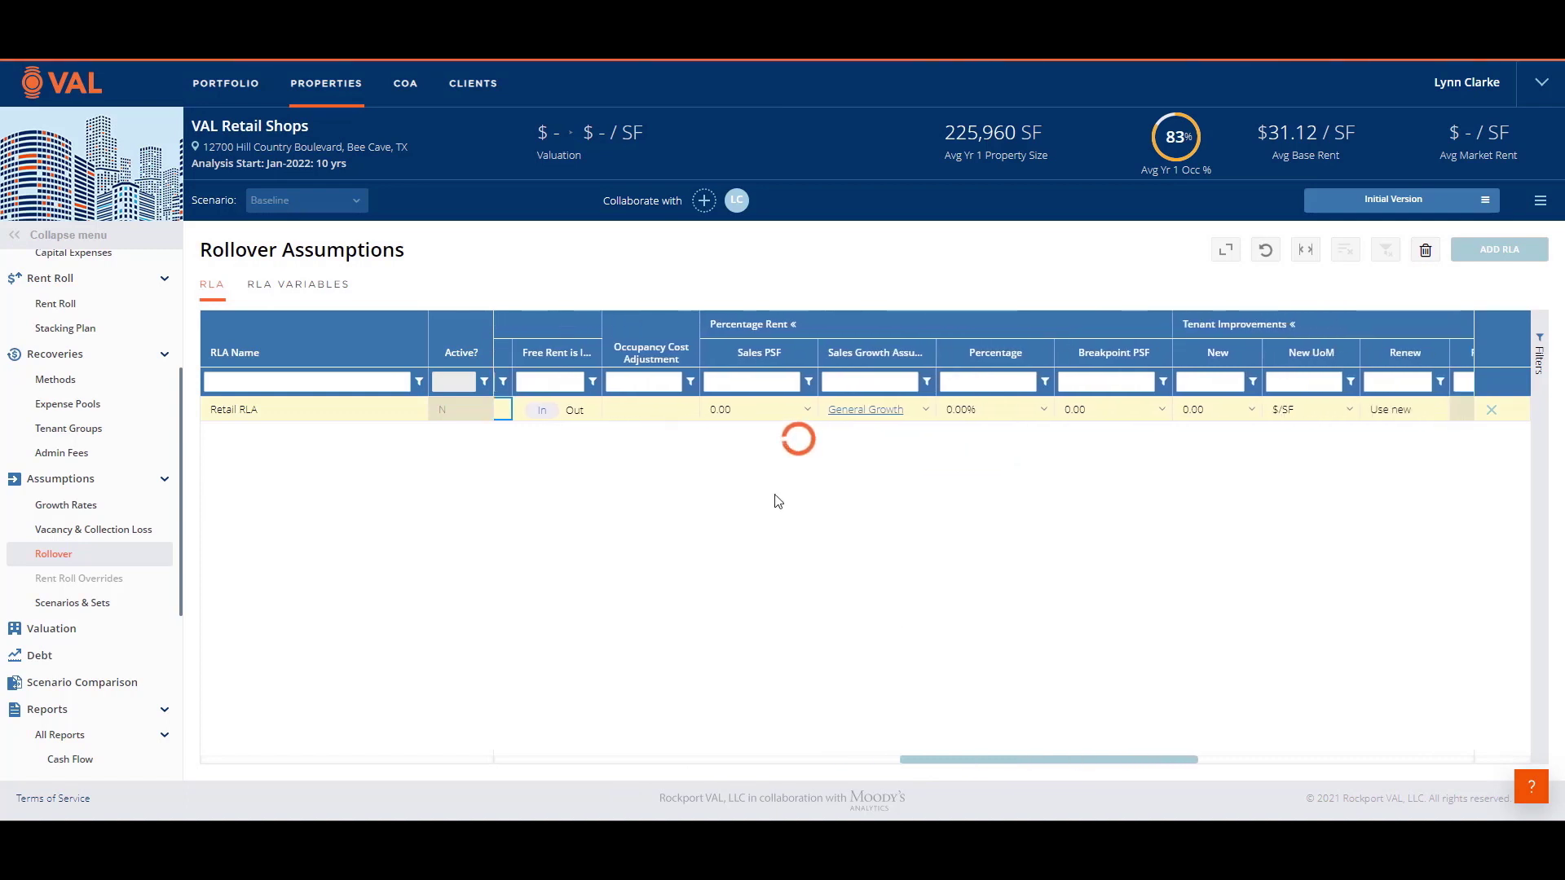
click(805, 409)
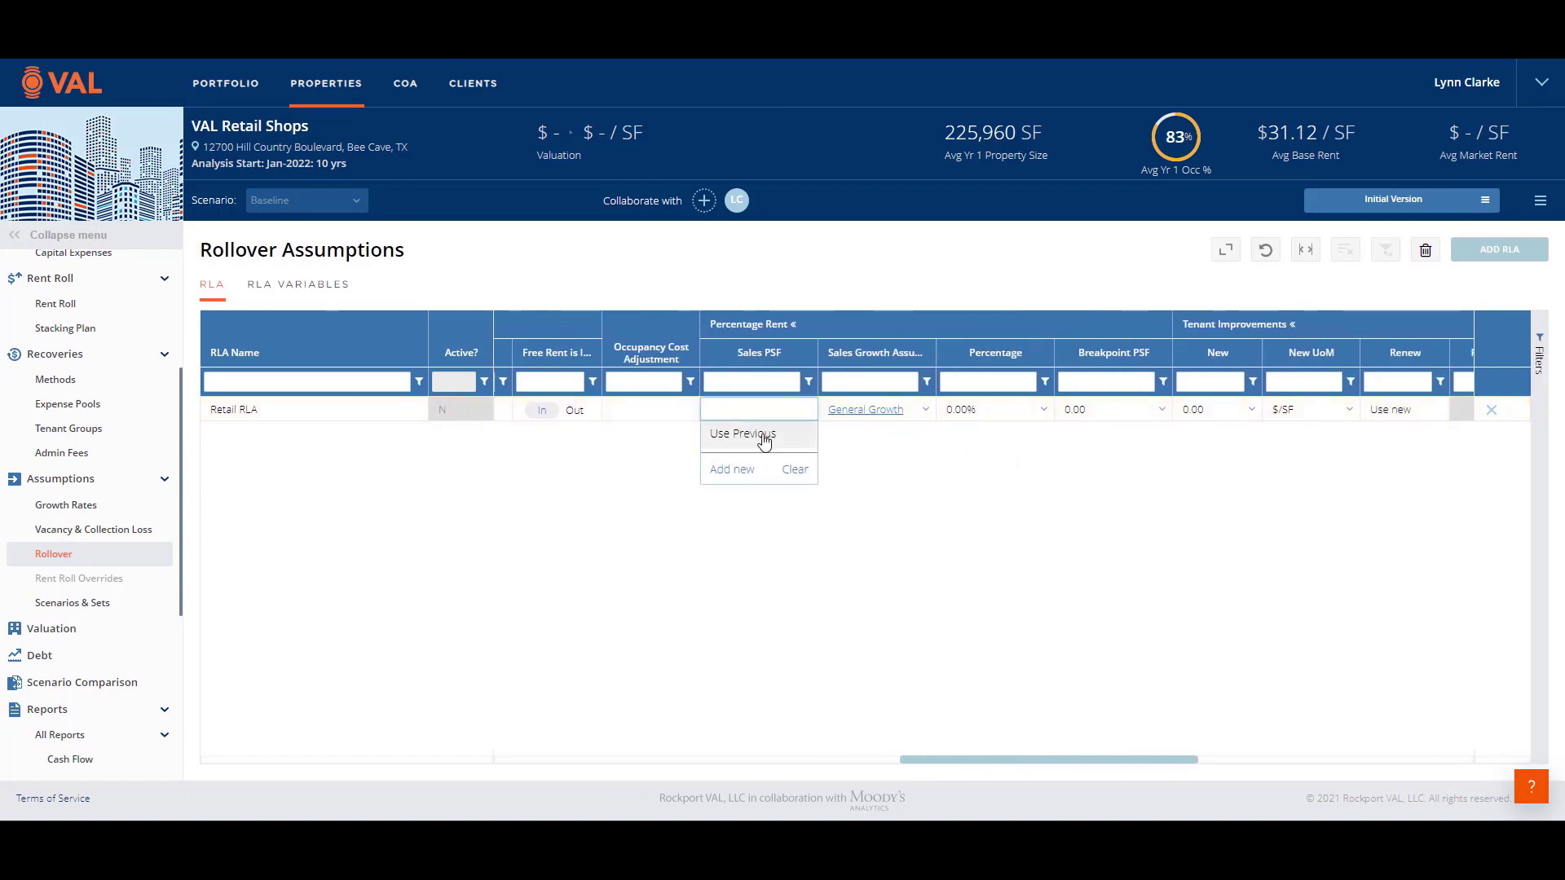
click(764, 438)
click(660, 414)
text(20)
key(Return)
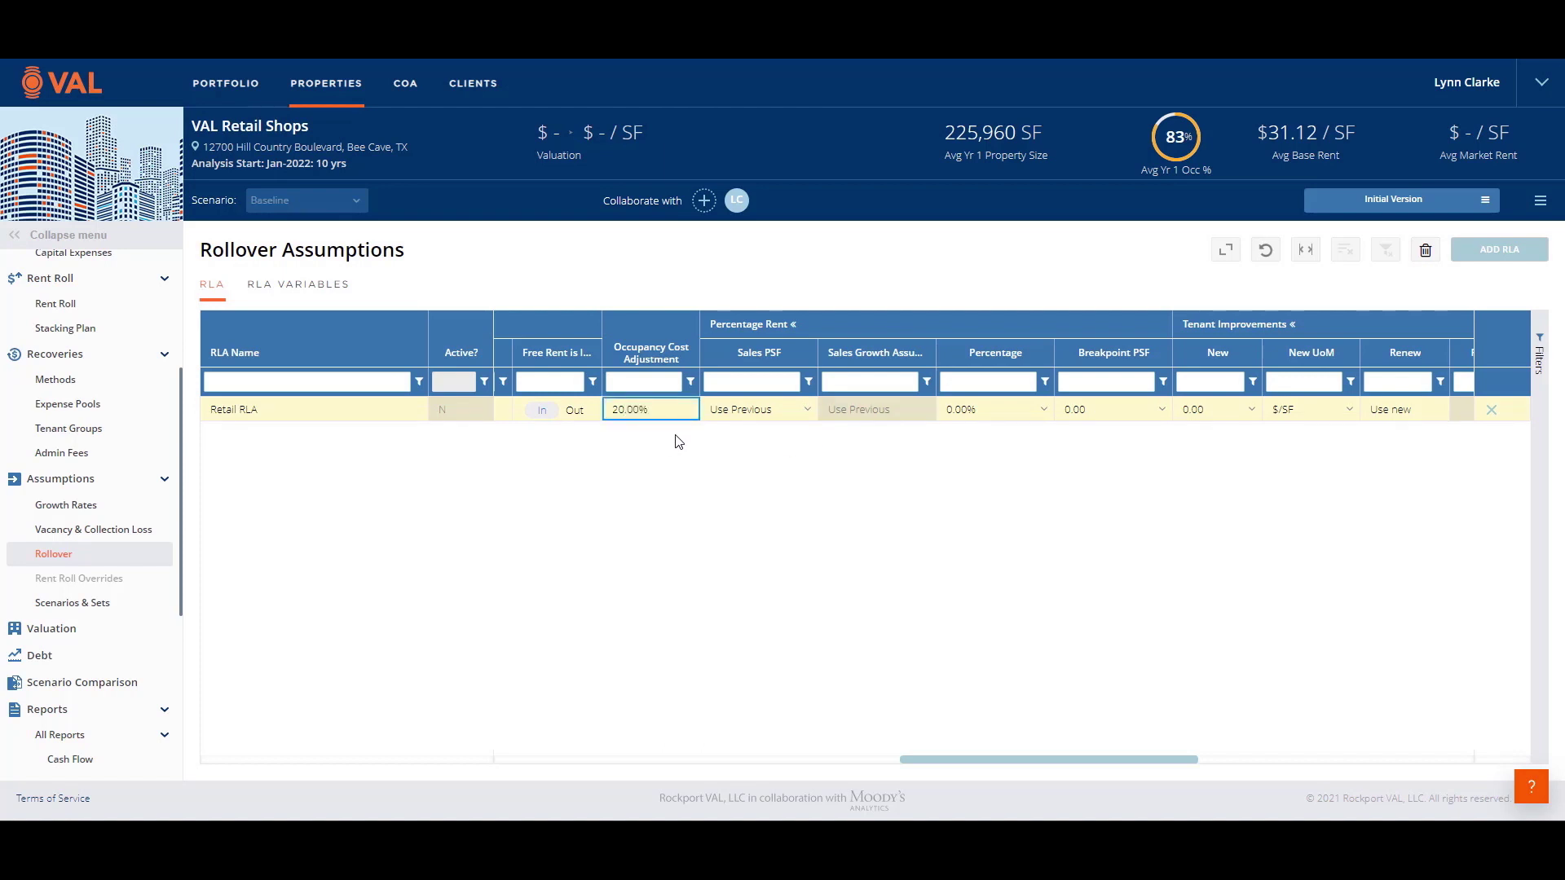
click(741, 413)
Give Retail RLA tenant improvements of 20.00 new and 10.00 renewal.
drag(966, 760, 1122, 767)
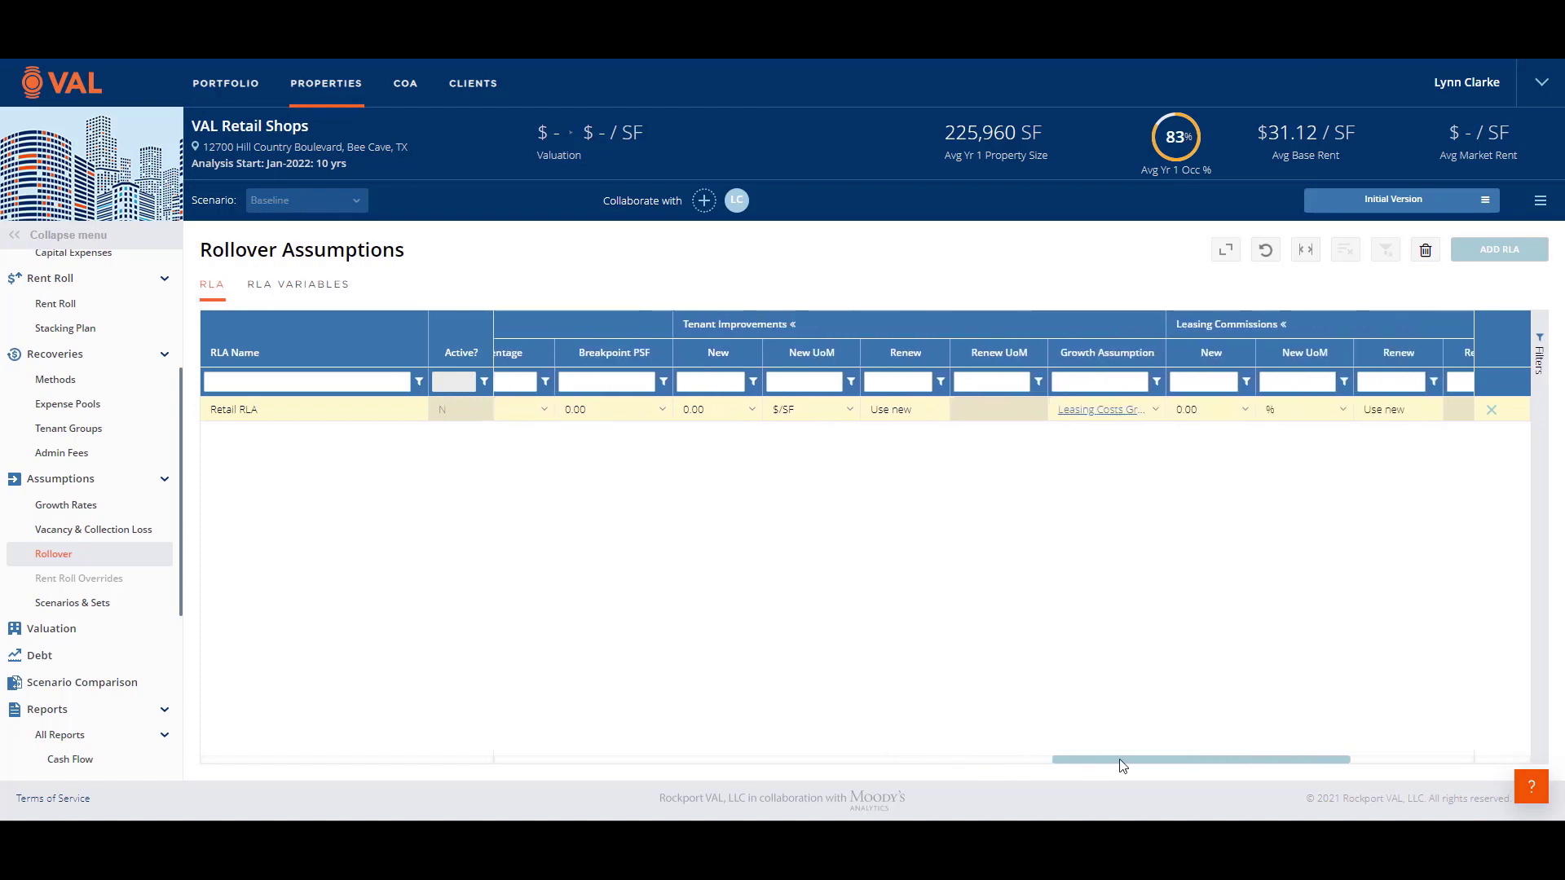
click(729, 409)
text(20)
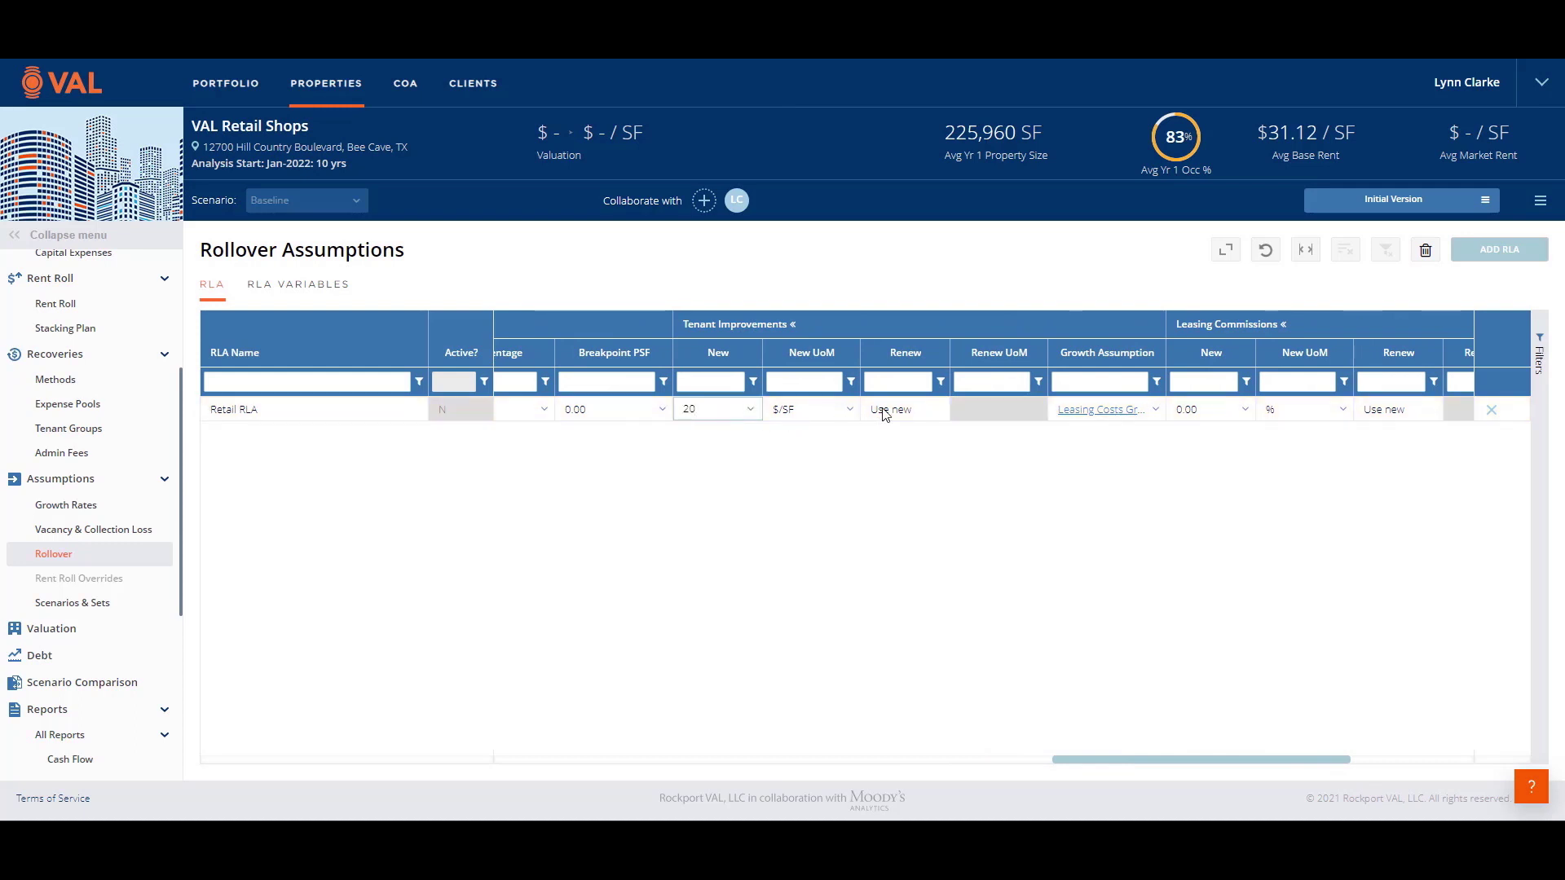
click(887, 412)
text(10)
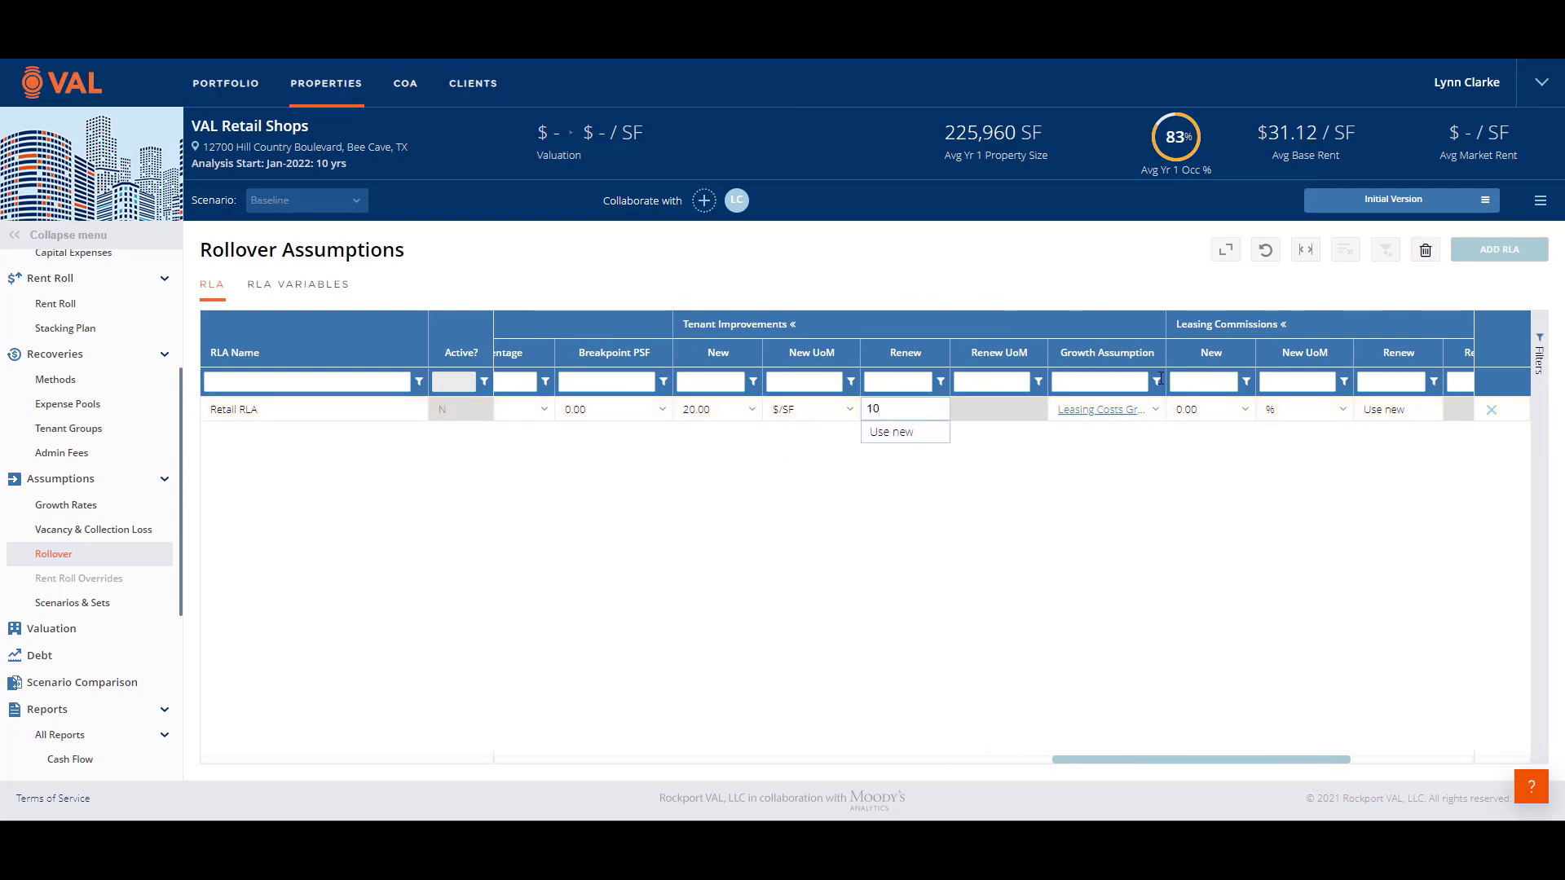
click(1202, 412)
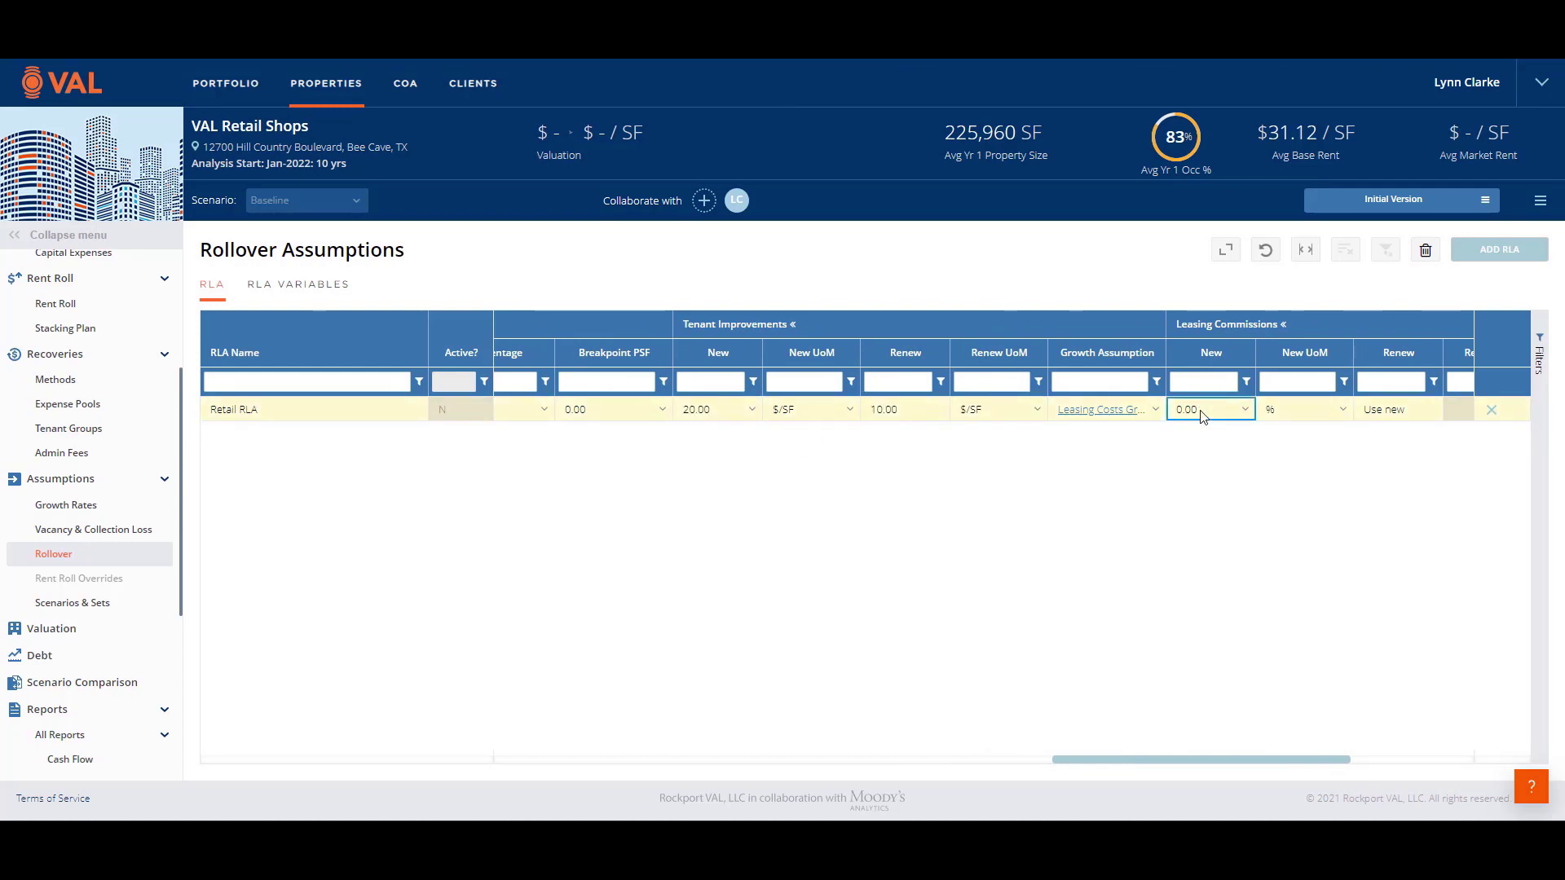
Set leasing commissions to 6% new and 3% renewal, with Inline recovery method.
text(6)
click(1394, 412)
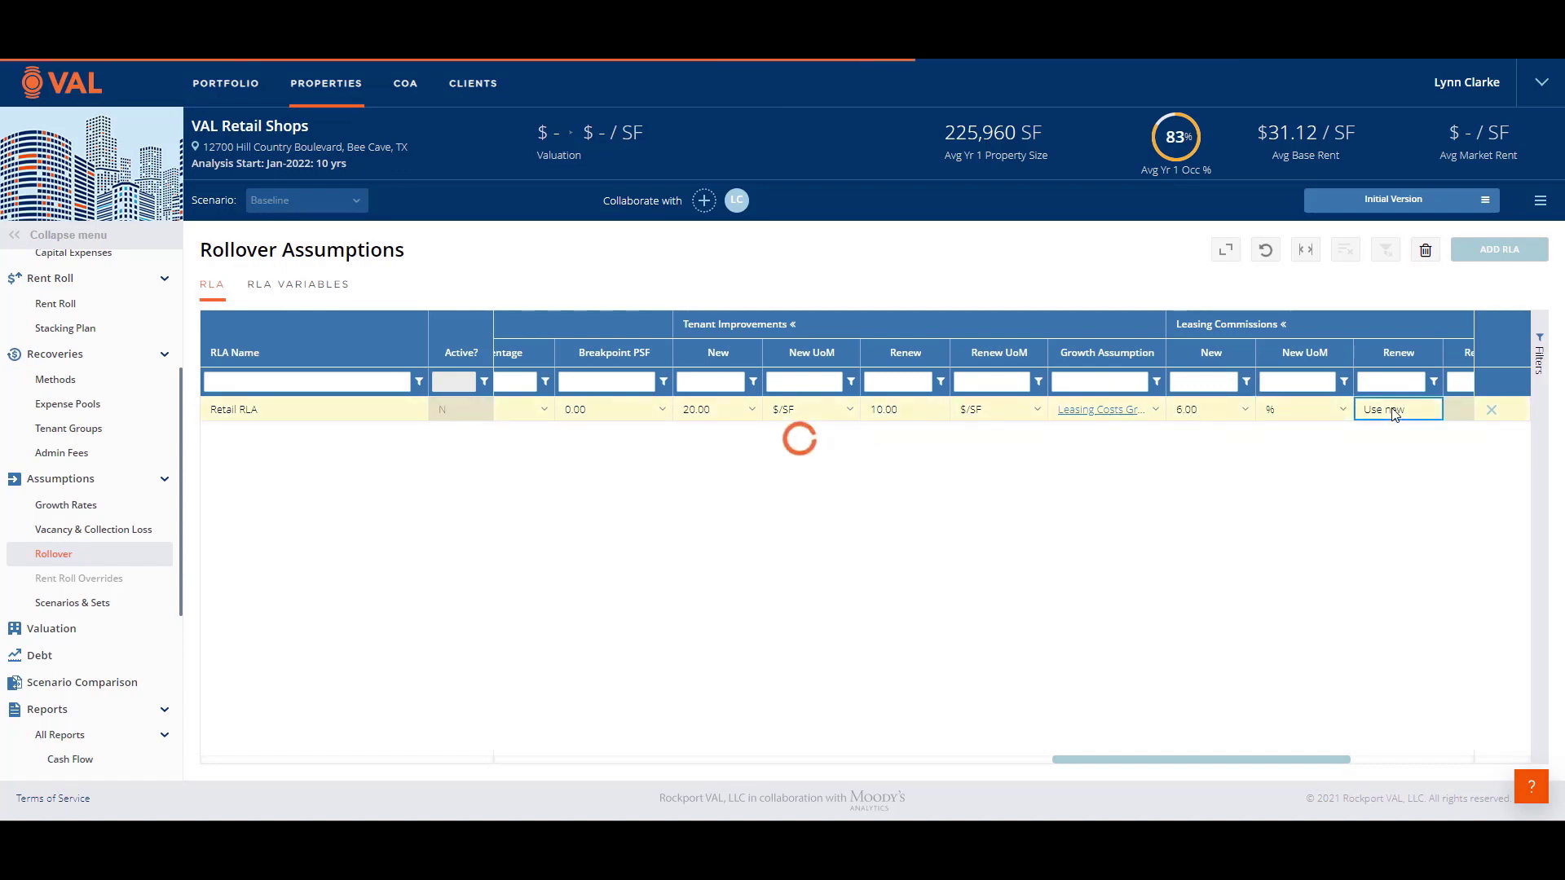
text(3)
drag(1223, 766, 1387, 762)
click(1316, 409)
click(1297, 551)
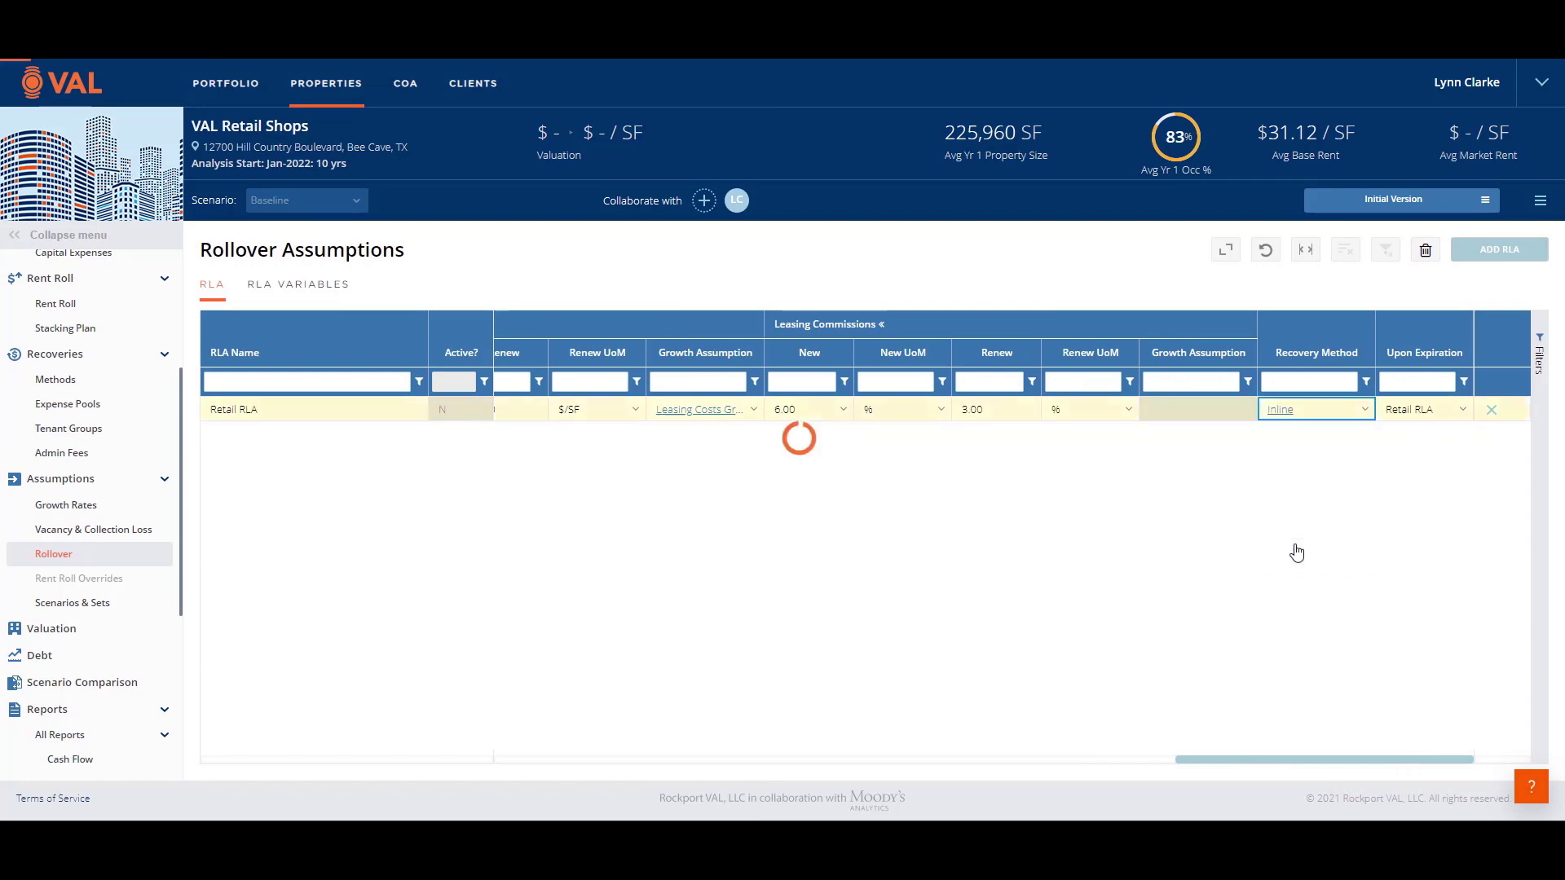
drag(1362, 759, 681, 762)
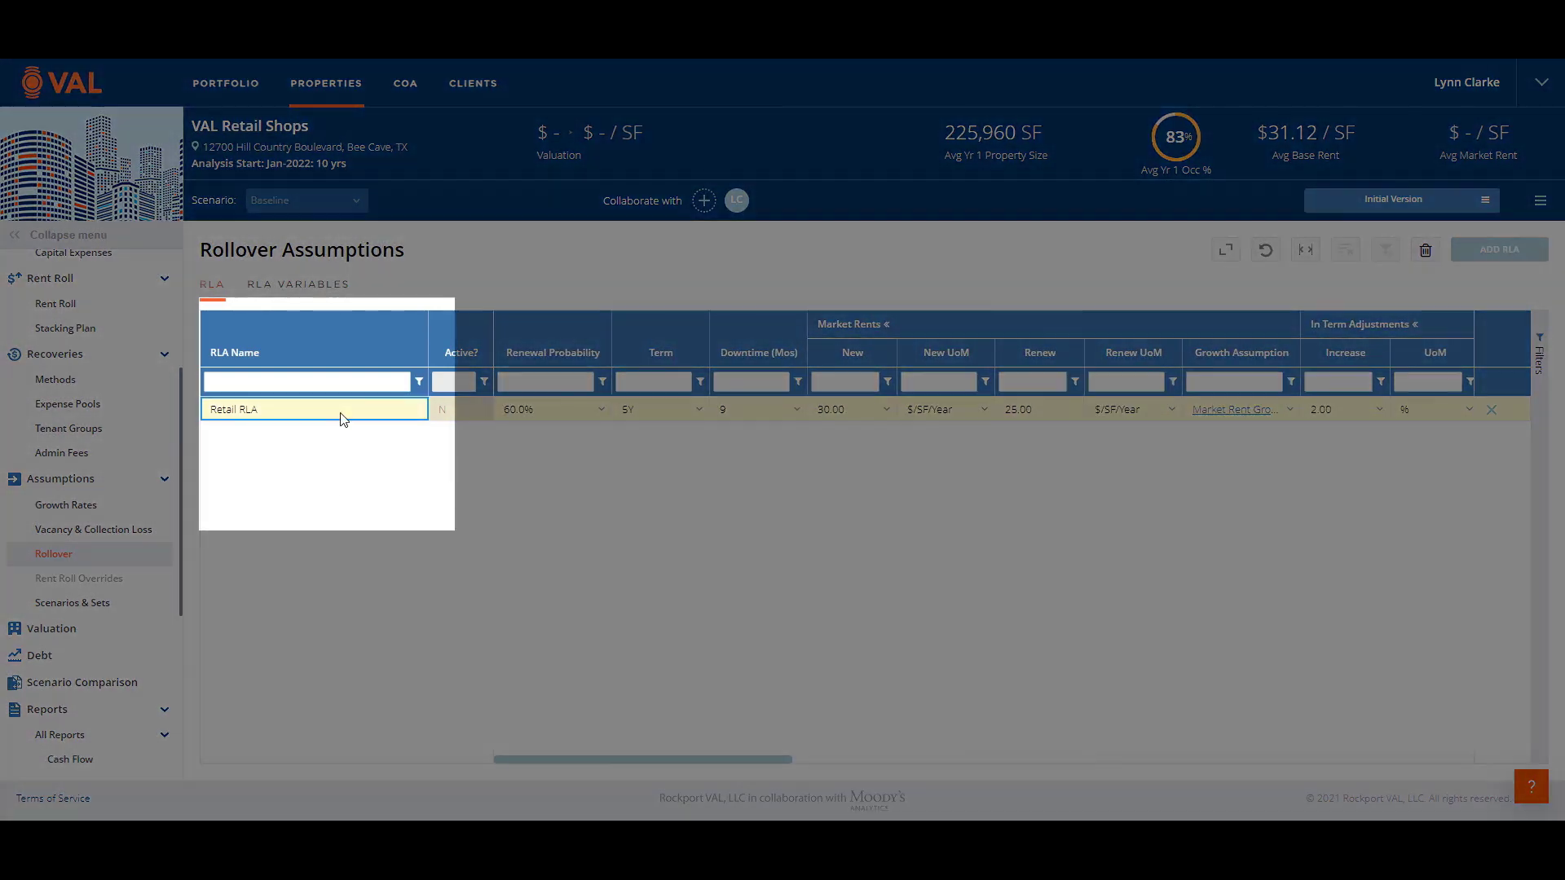
Clone Retail RLA as Anchor RLA with a 10Y term and 12 months downtime.
right_click(342, 416)
click(374, 429)
text(And)
click(648, 437)
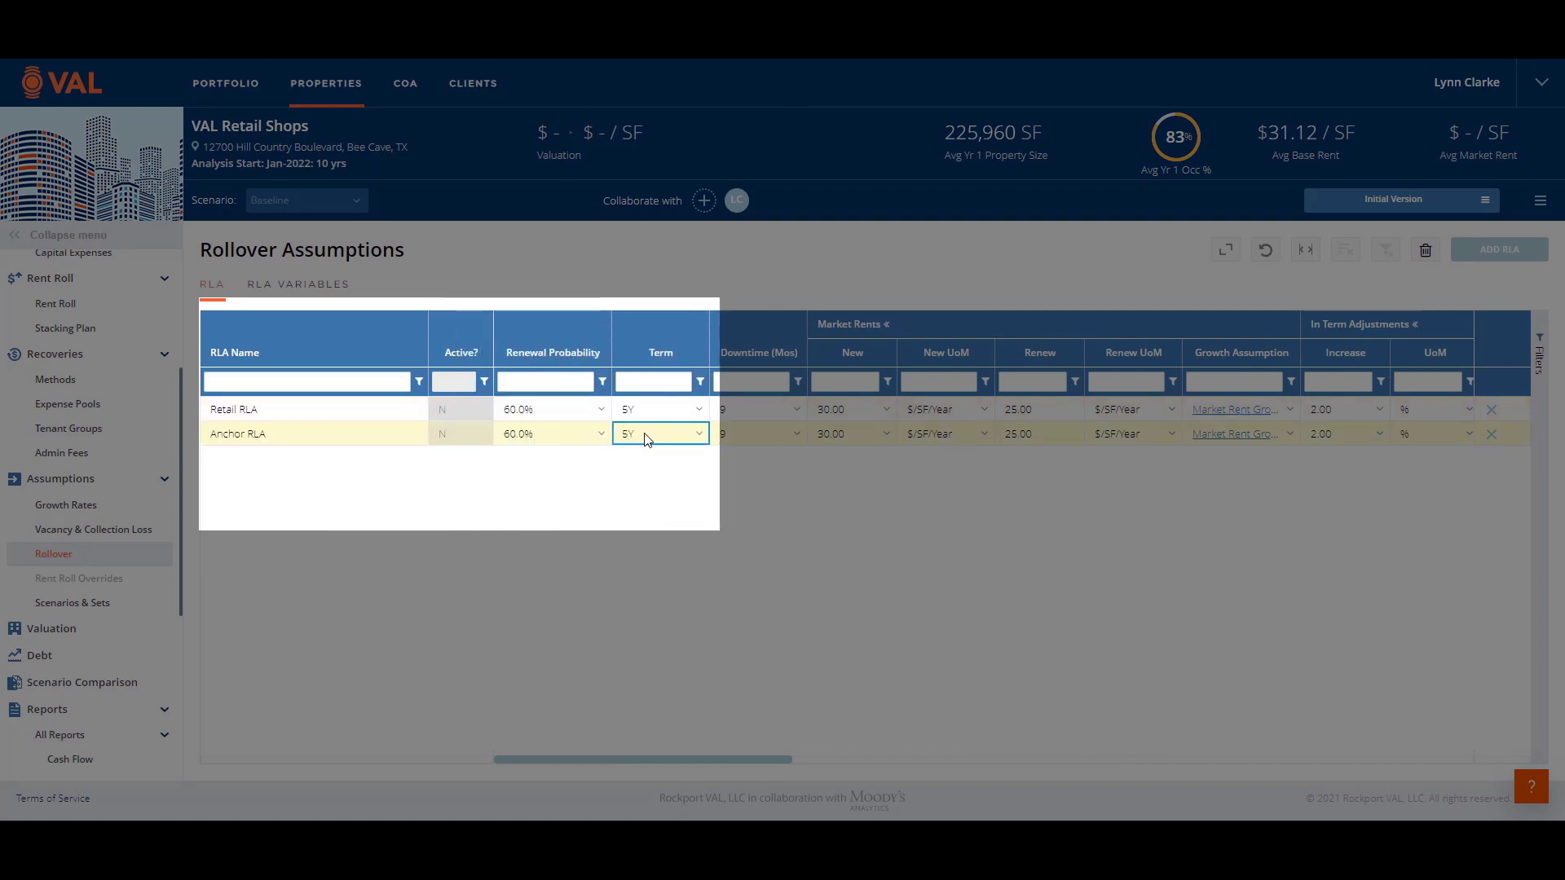
text(10Y)
key(Tab)
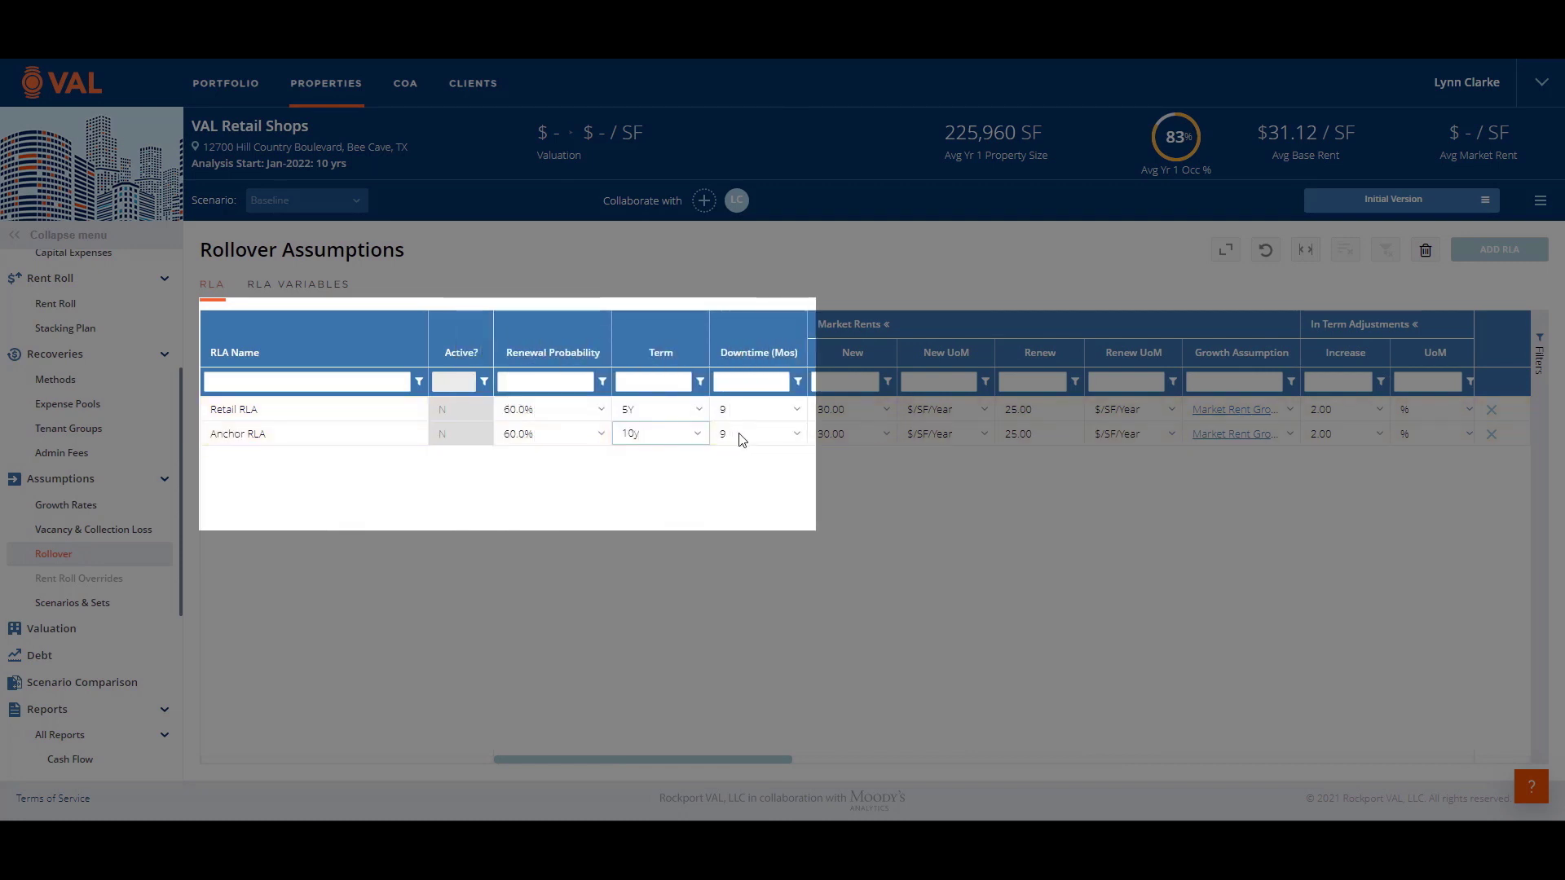
text(12)
key(Tab)
Set Anchor RLA new and renewal market rents to 20.00 and occupancy cost to 5%.
text(20)
click(1036, 441)
text(20)
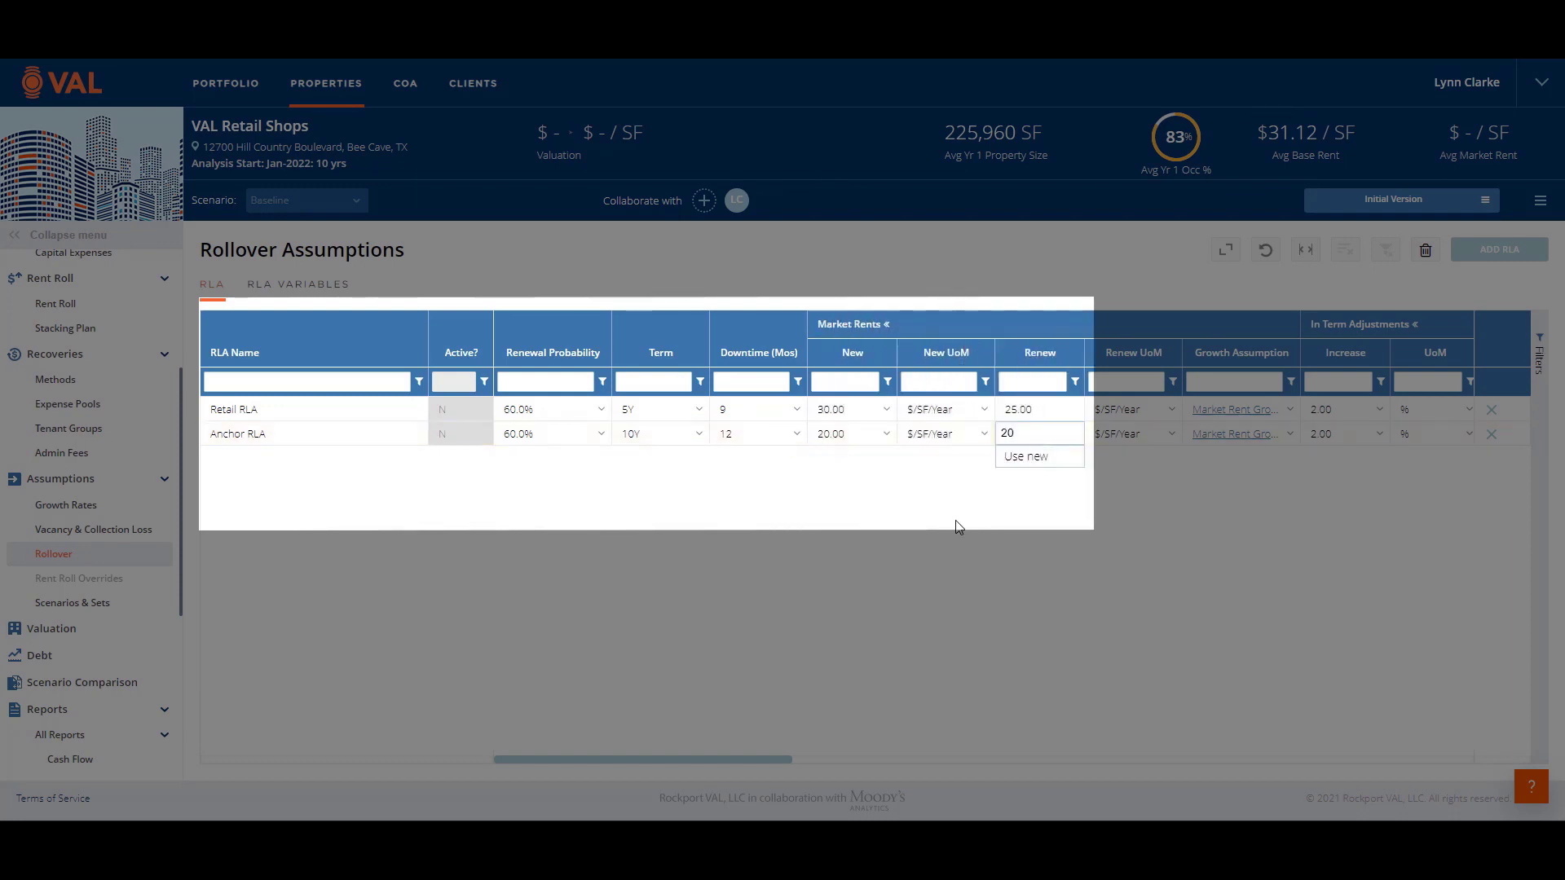
key(Return)
click(899, 437)
text(5)
key(Return)
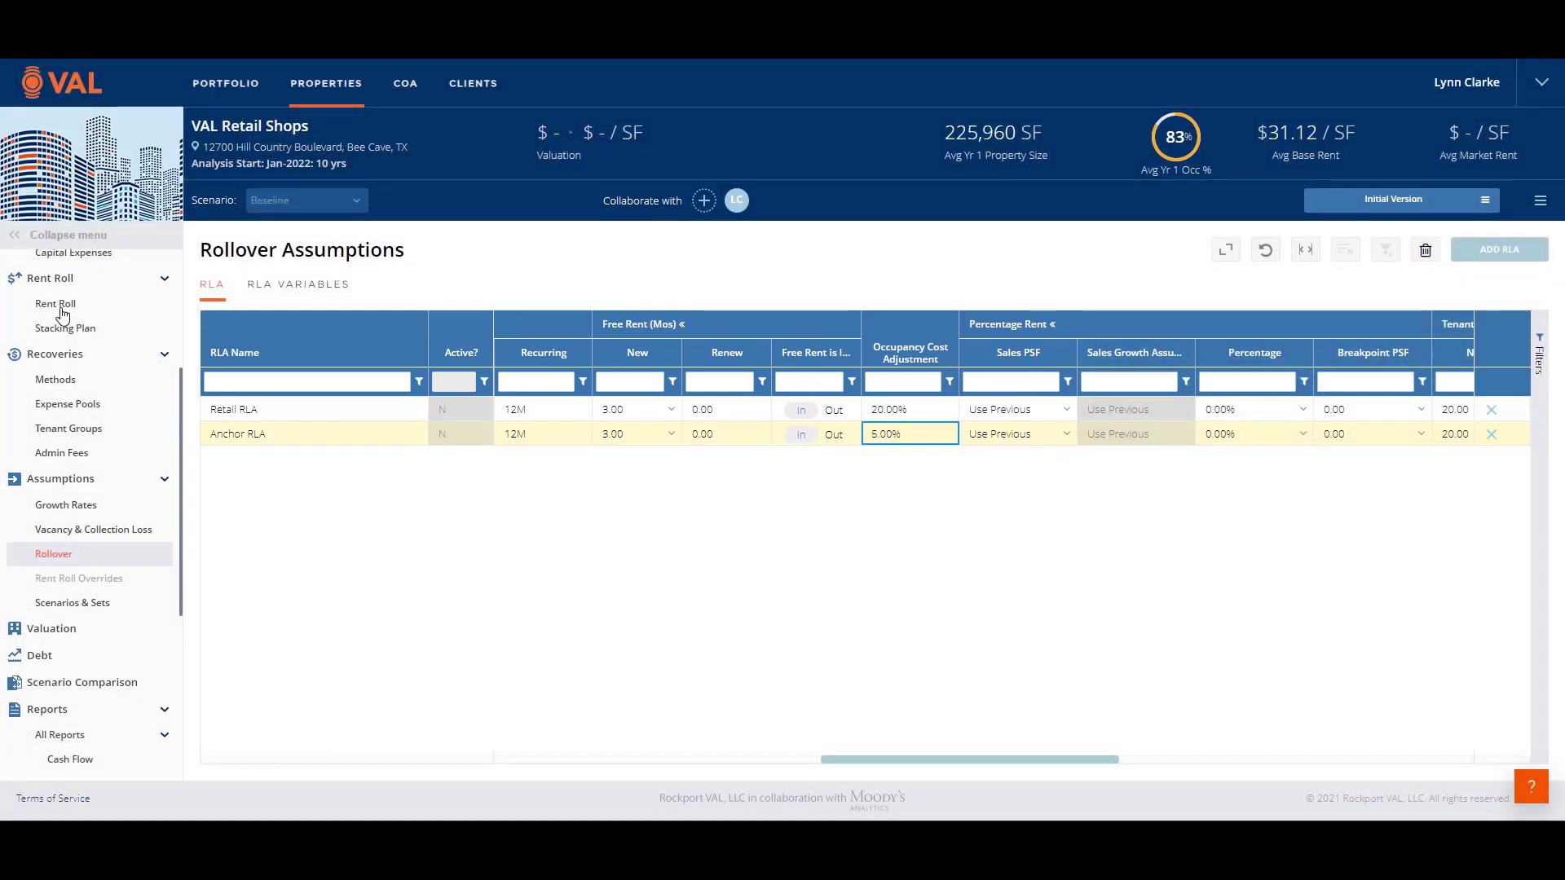
Sort the rent roll by area descending and assign Anchor RLA to DSW, Berings and REI.
click(59, 307)
click(1168, 315)
drag(875, 767, 1412, 766)
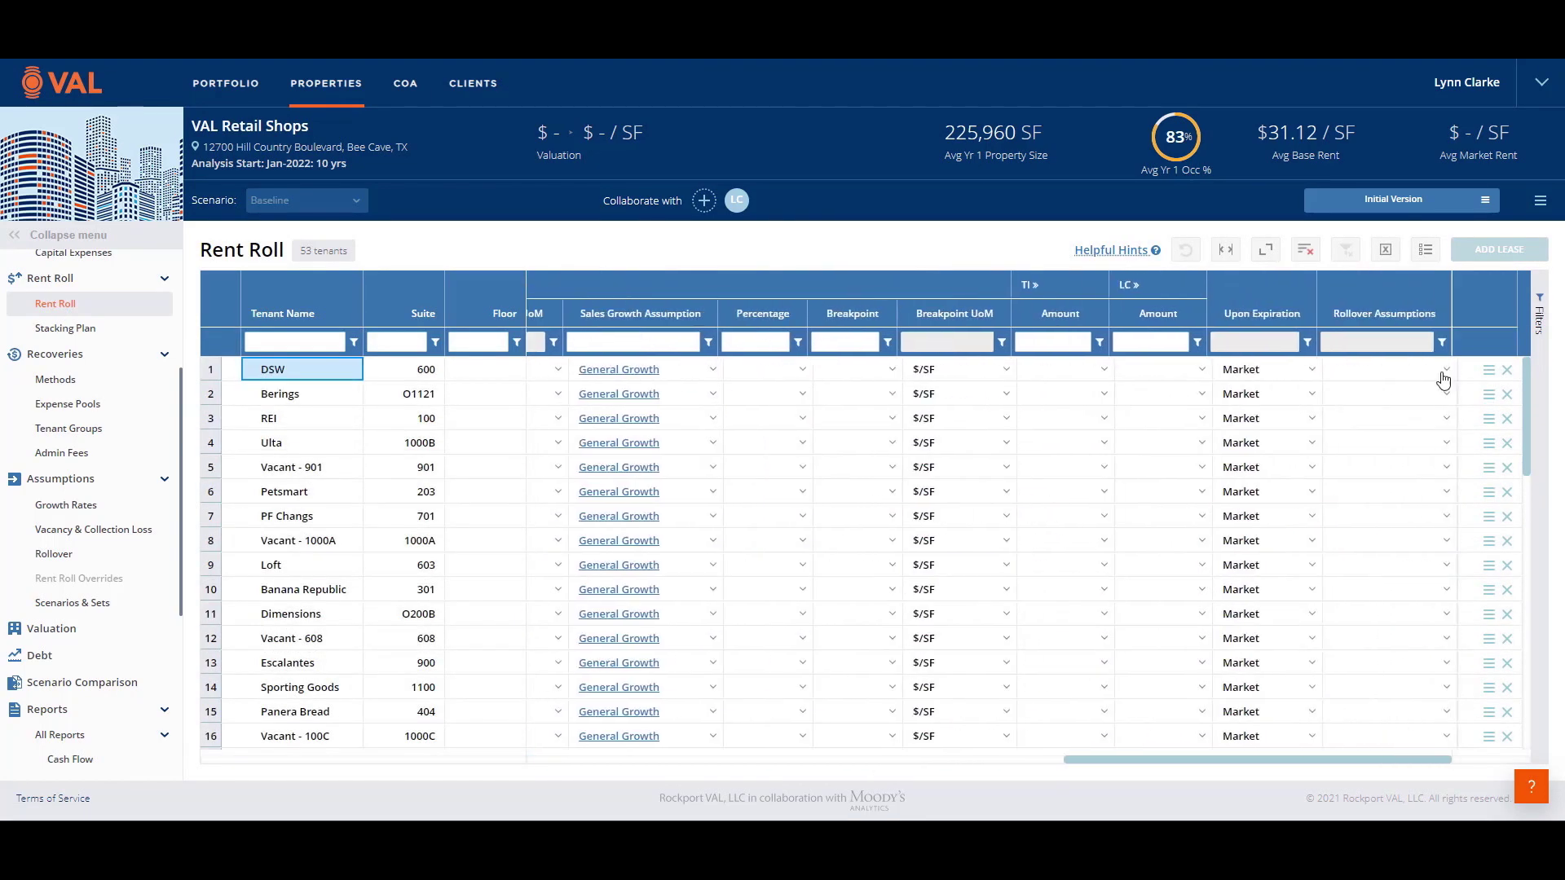
click(1445, 371)
click(1386, 423)
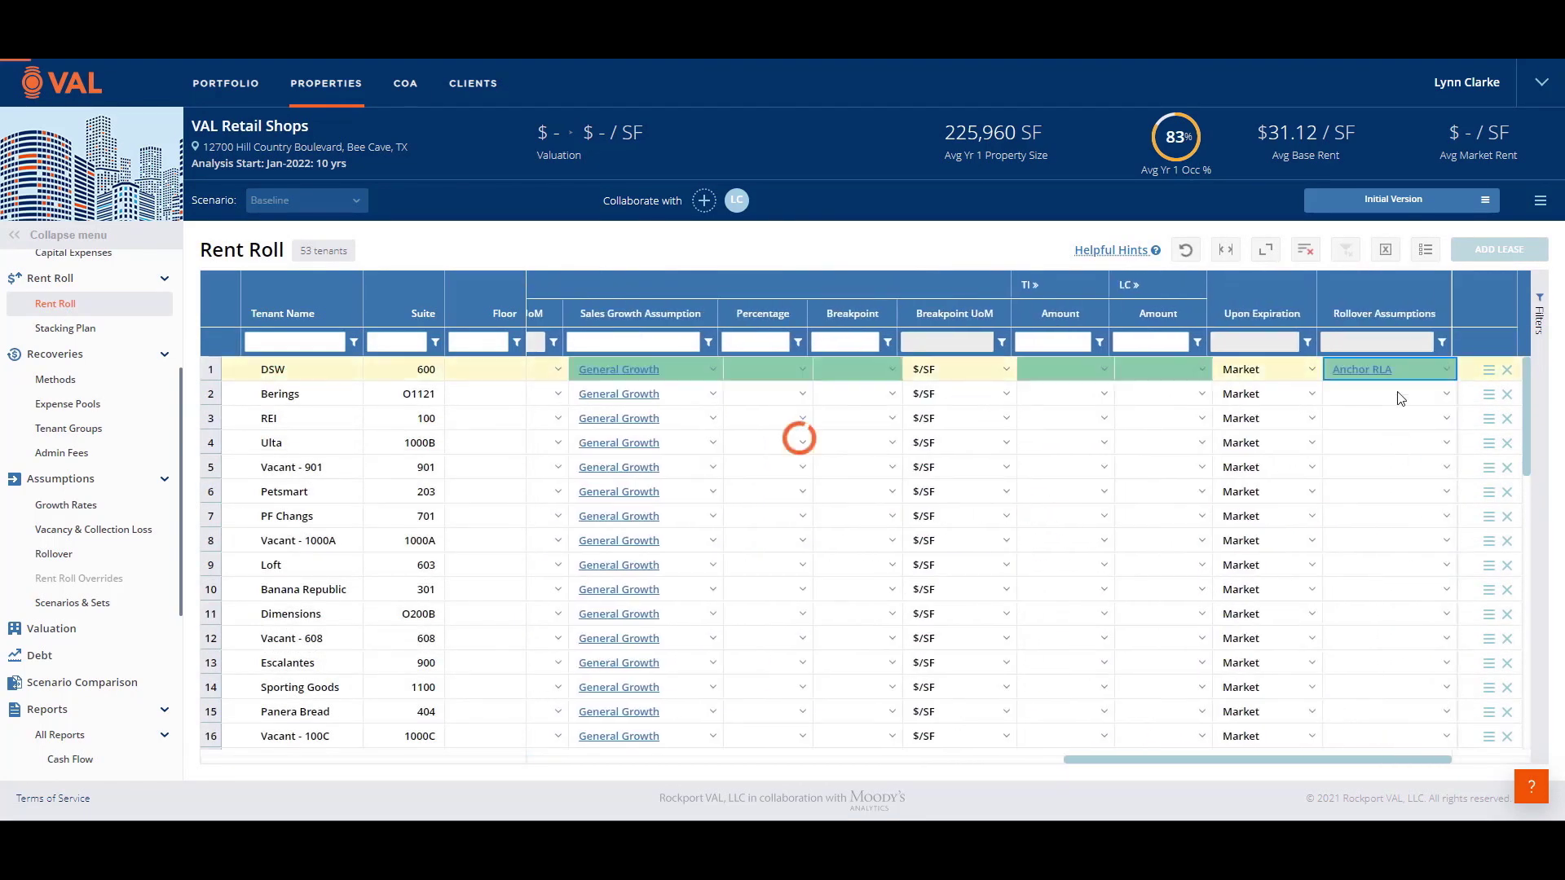
drag(1400, 392, 1400, 420)
text(Anchor RLA)
Assign Retail RLA to Ulta and copy it down to every tenant through row 53.
click(1446, 443)
click(1398, 465)
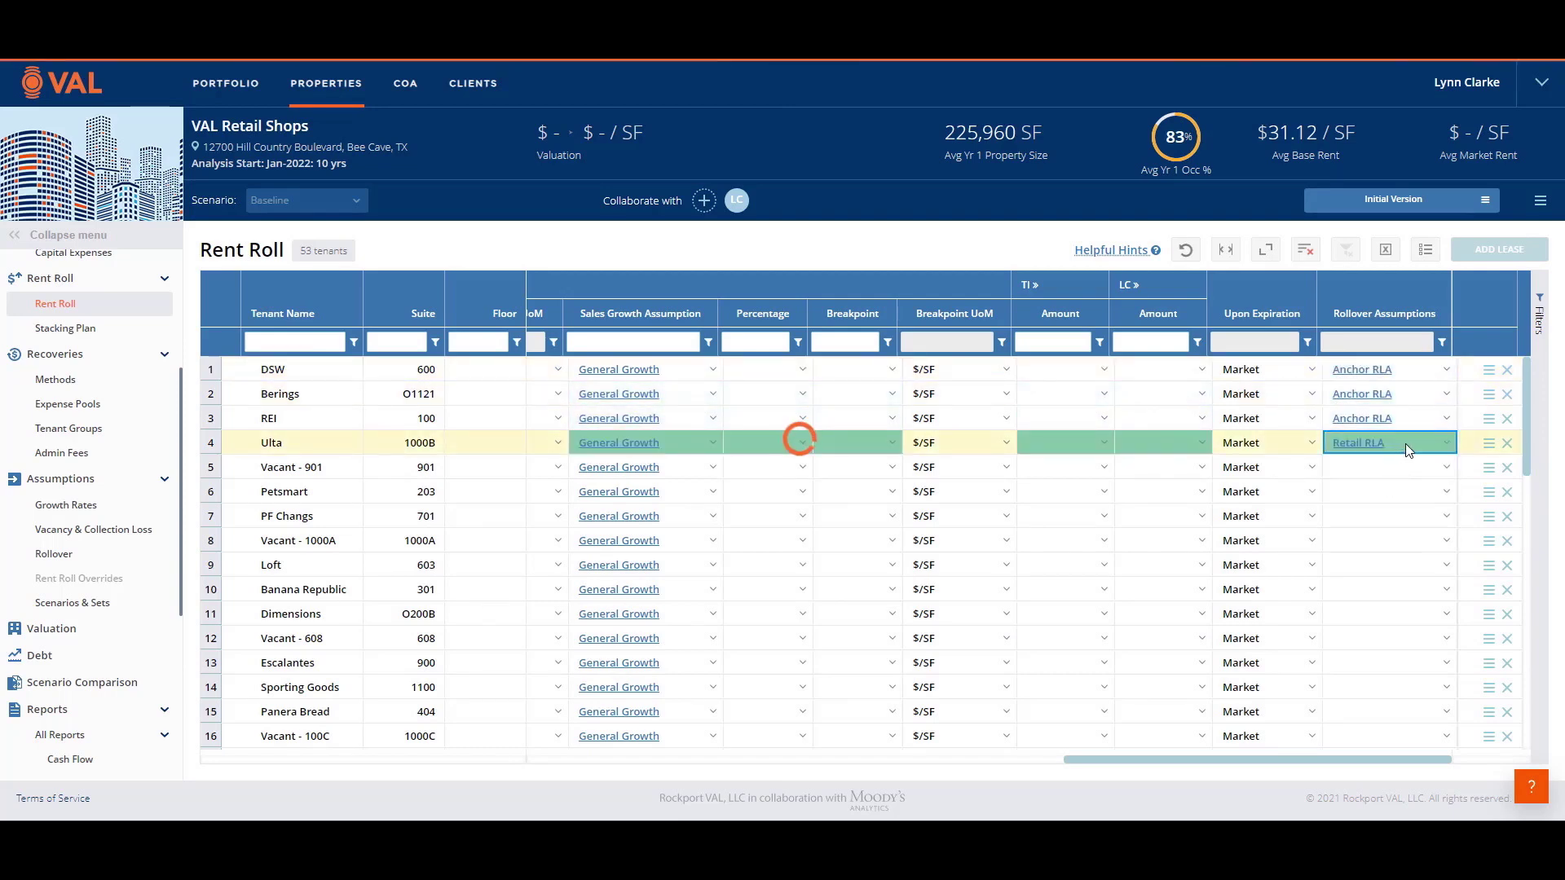
key(ctrl+c)
click(1398, 465)
key(ctrl+shift+Down)
key(ctrl+v)
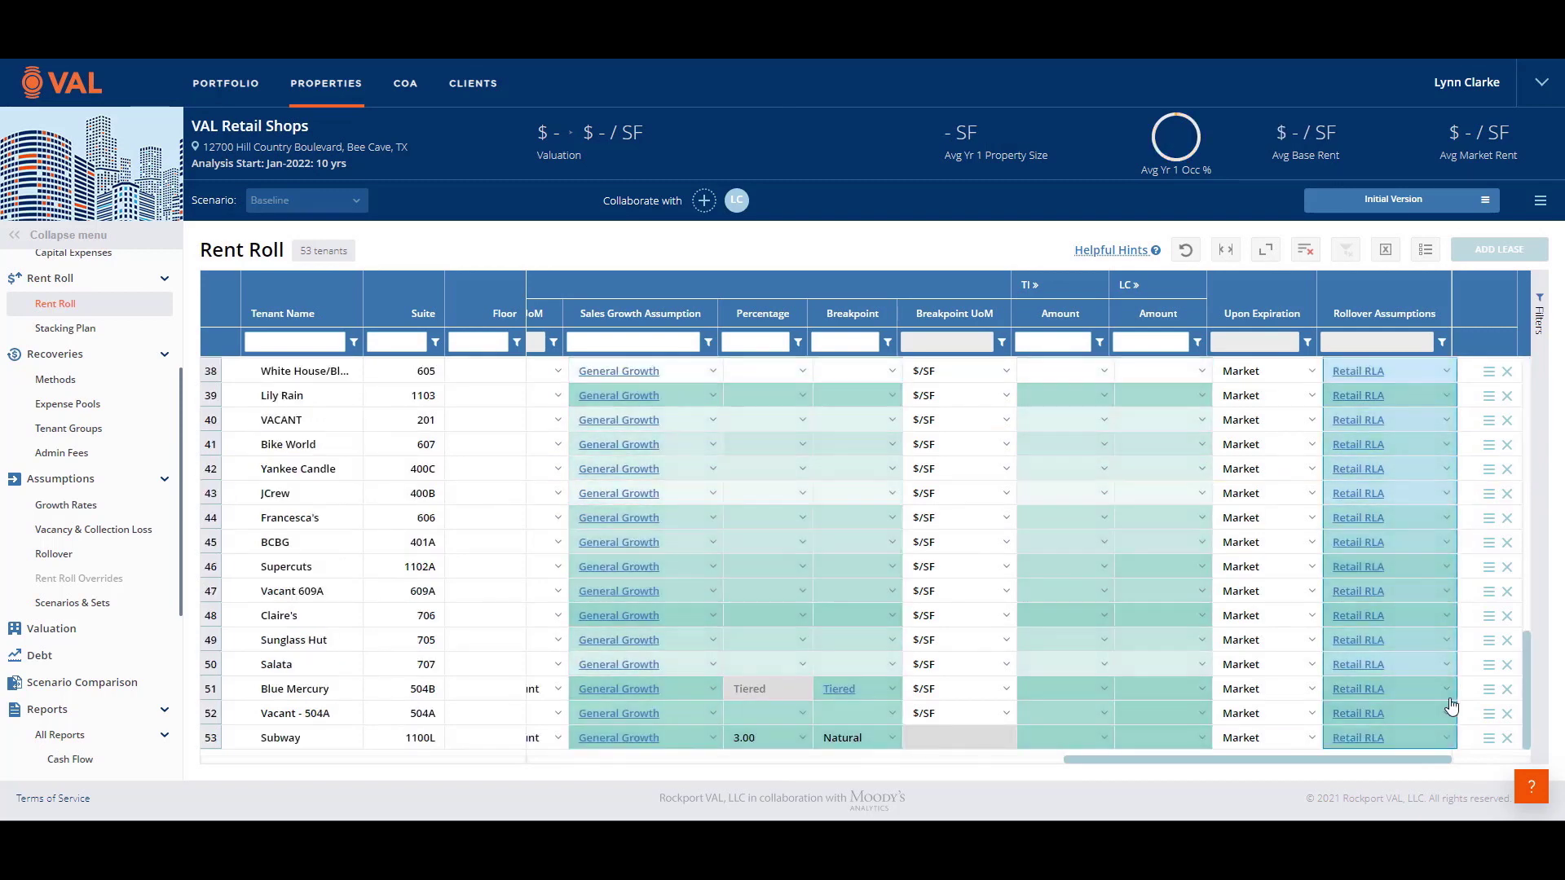
drag(1430, 767, 911, 770)
Filter Tenant Name by 'vacant' and review the vacant suites' start dates and base rents.
click(294, 343)
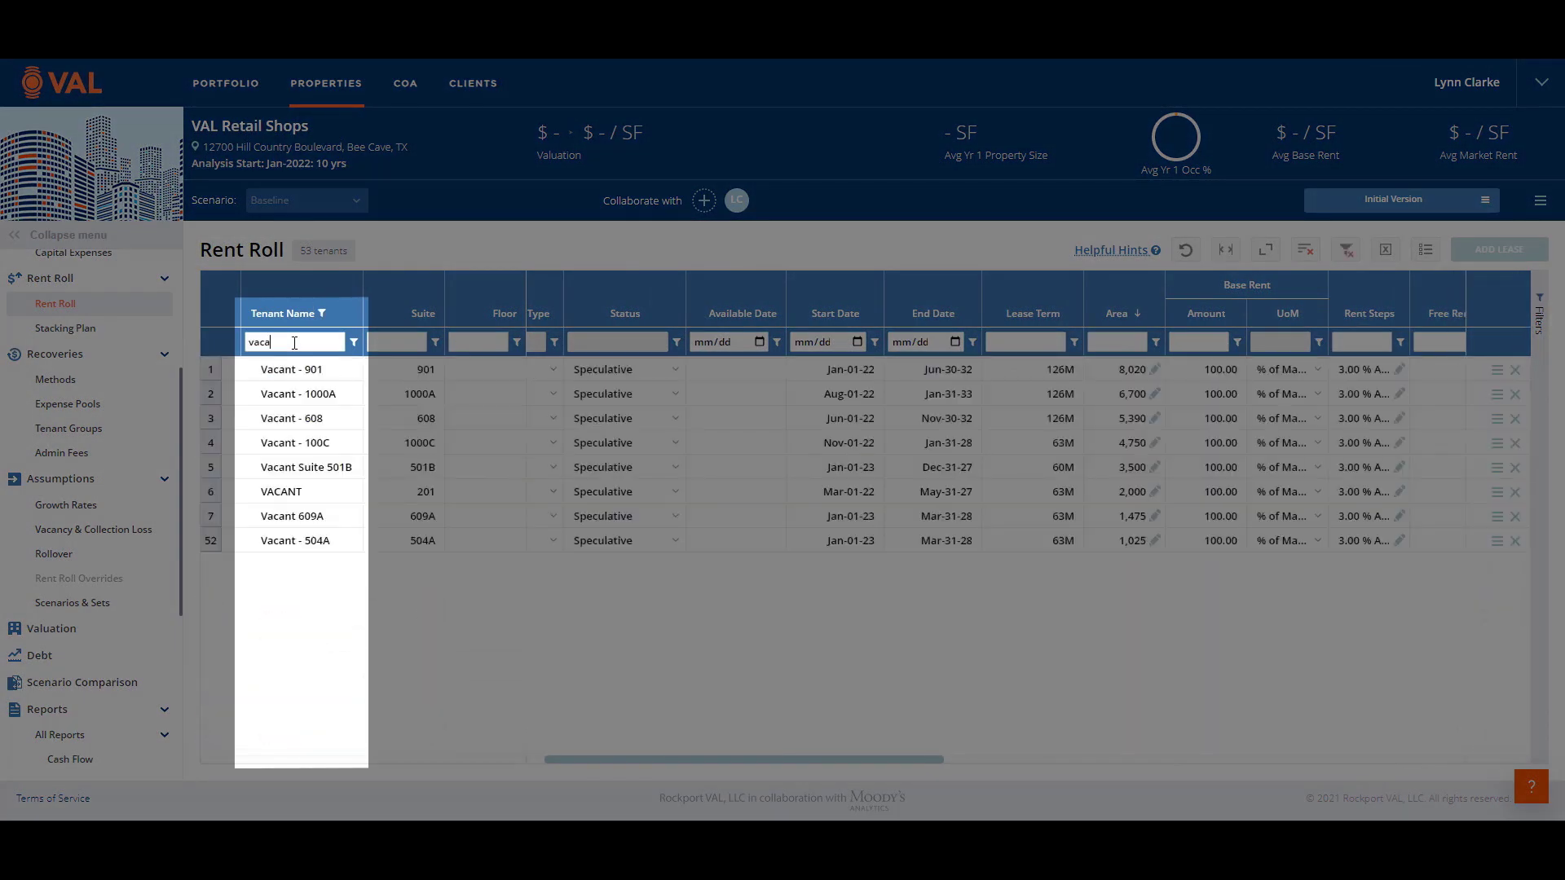
click(321, 551)
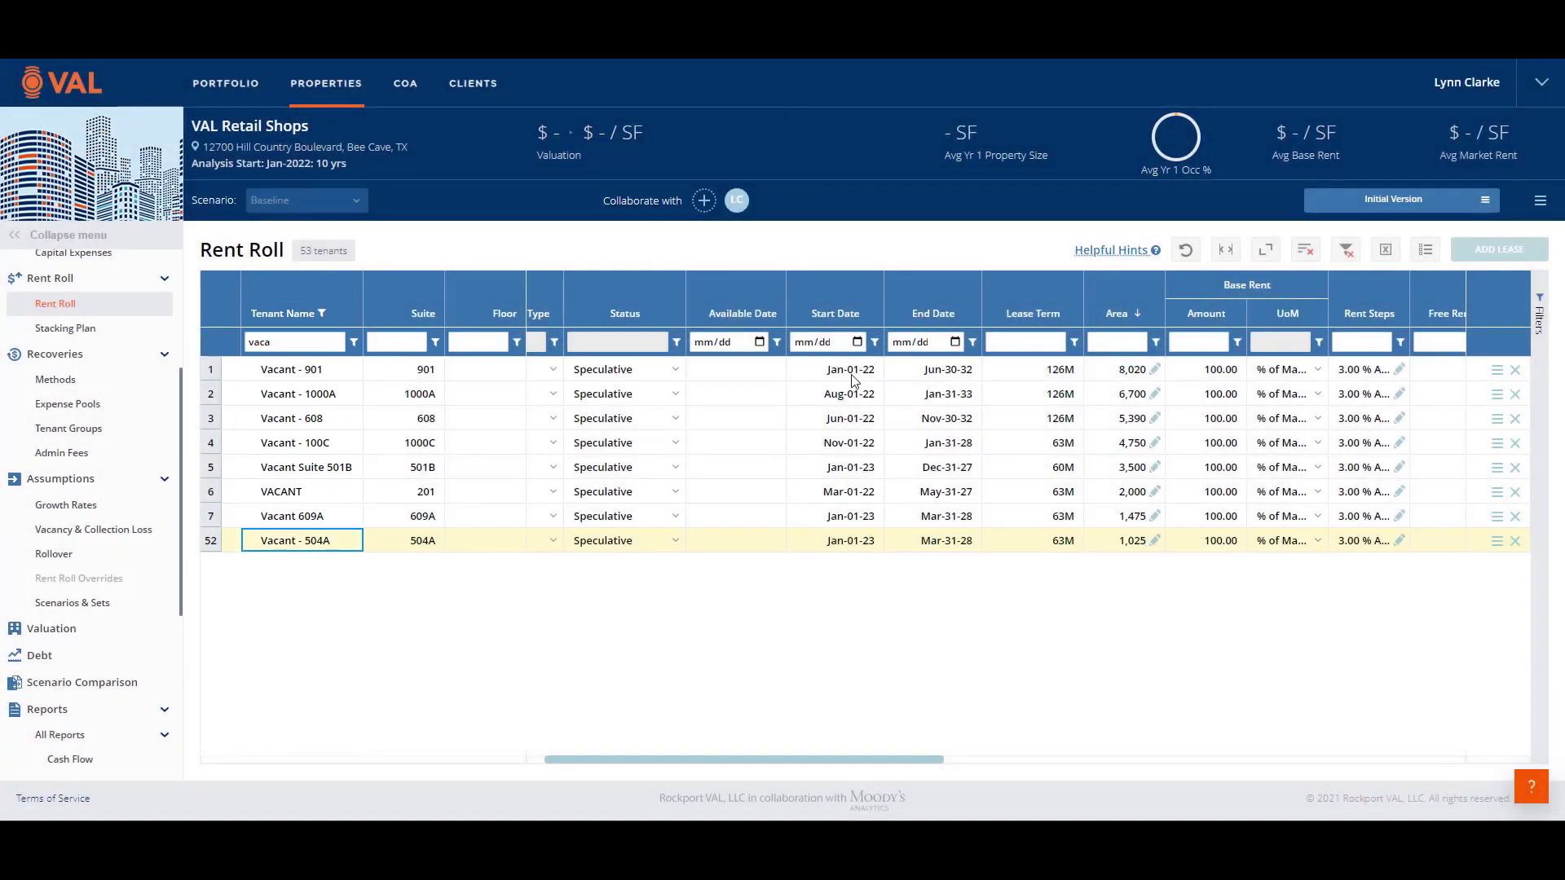
drag(848, 372, 841, 559)
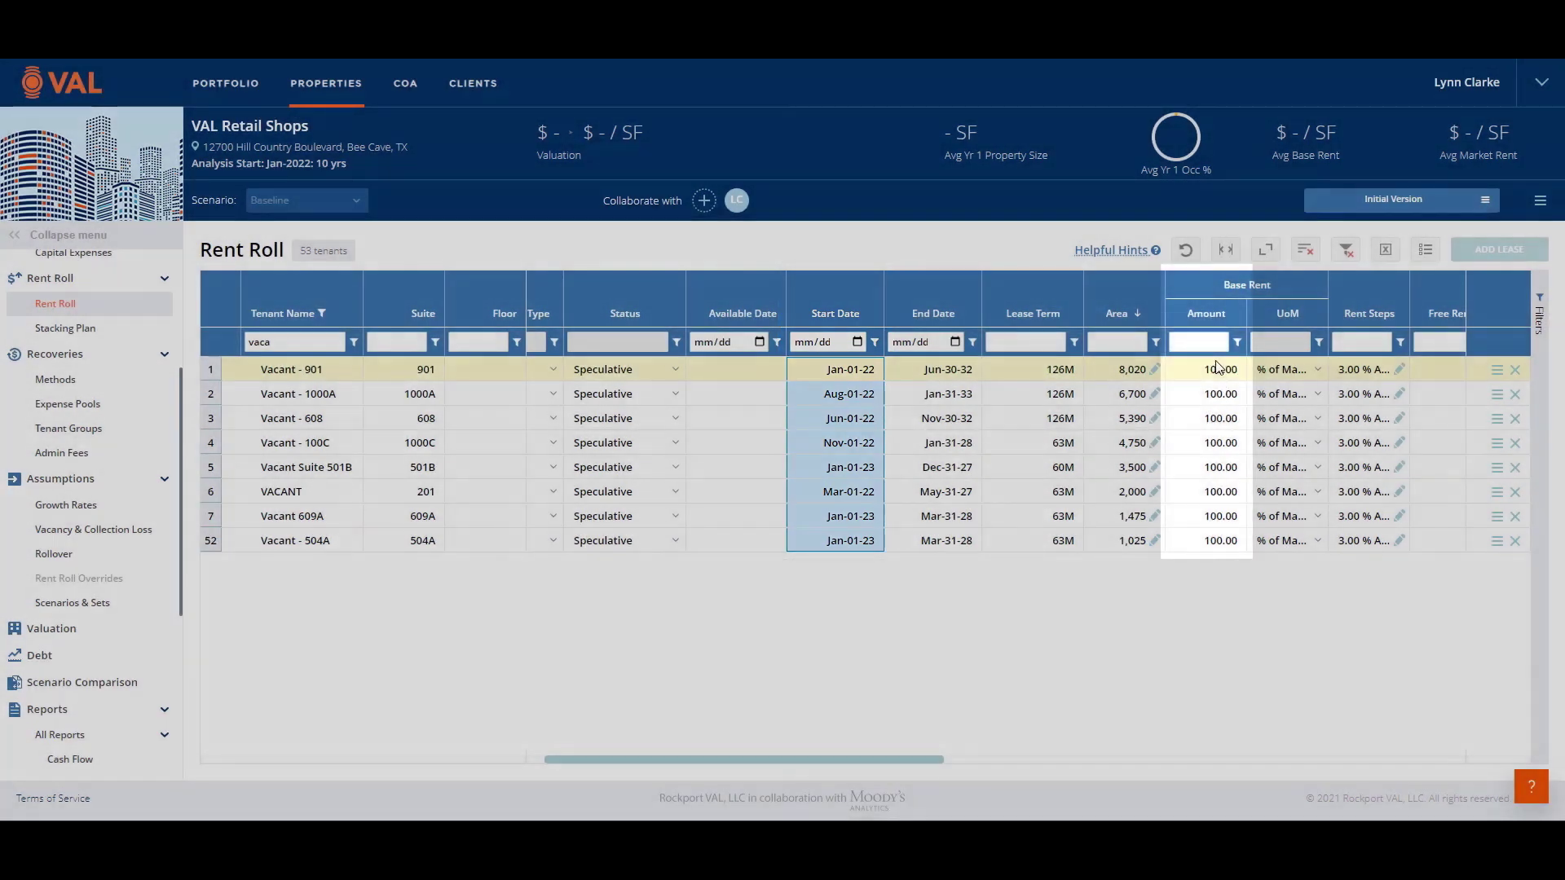
drag(1207, 370, 1204, 568)
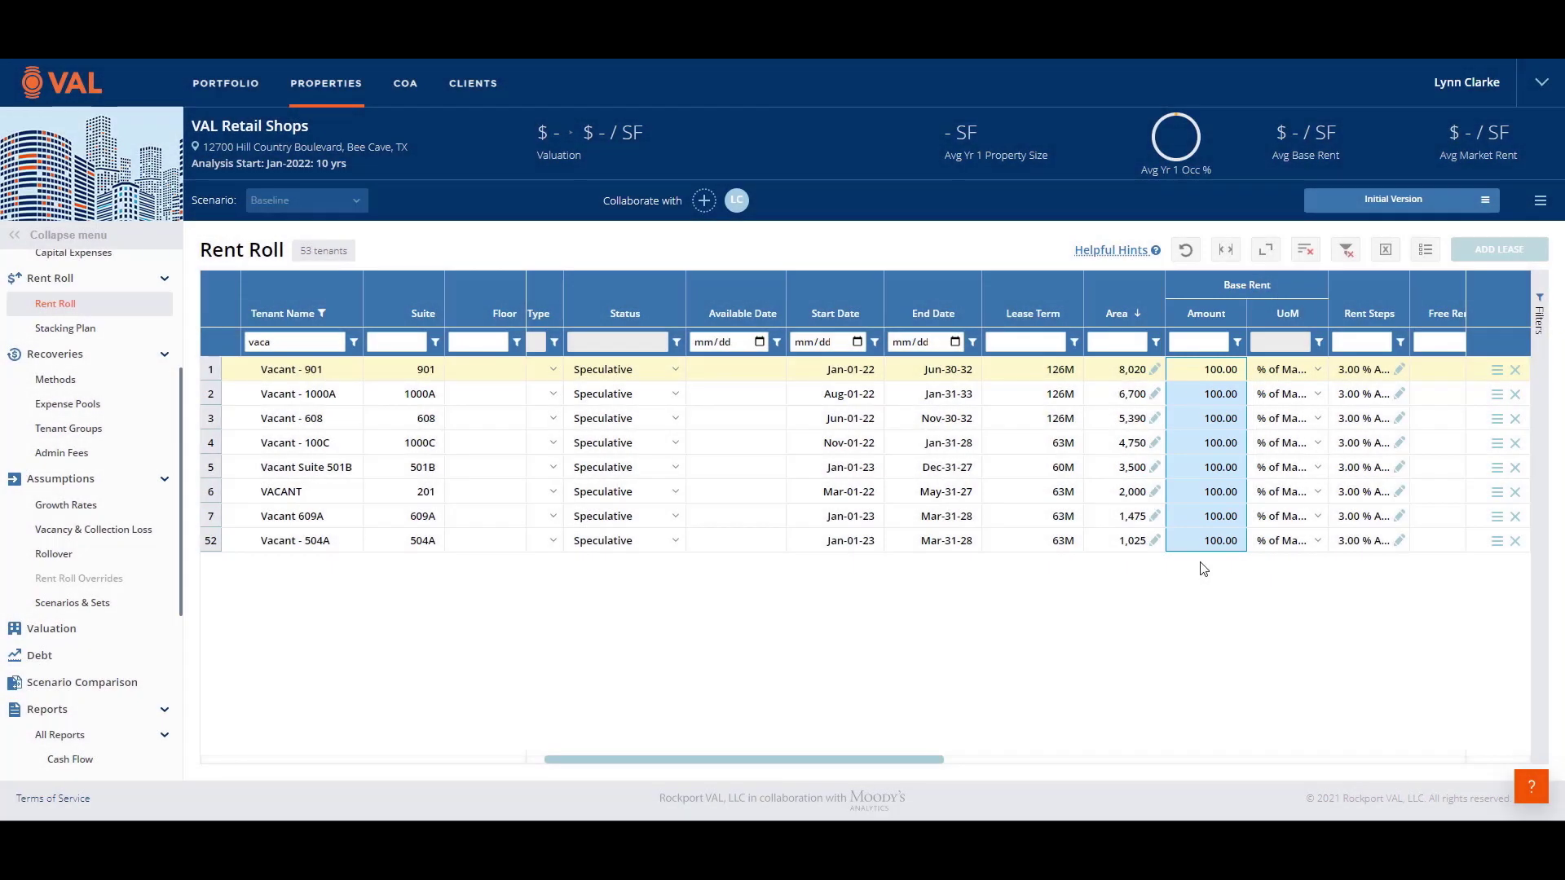
drag(901, 760, 1343, 774)
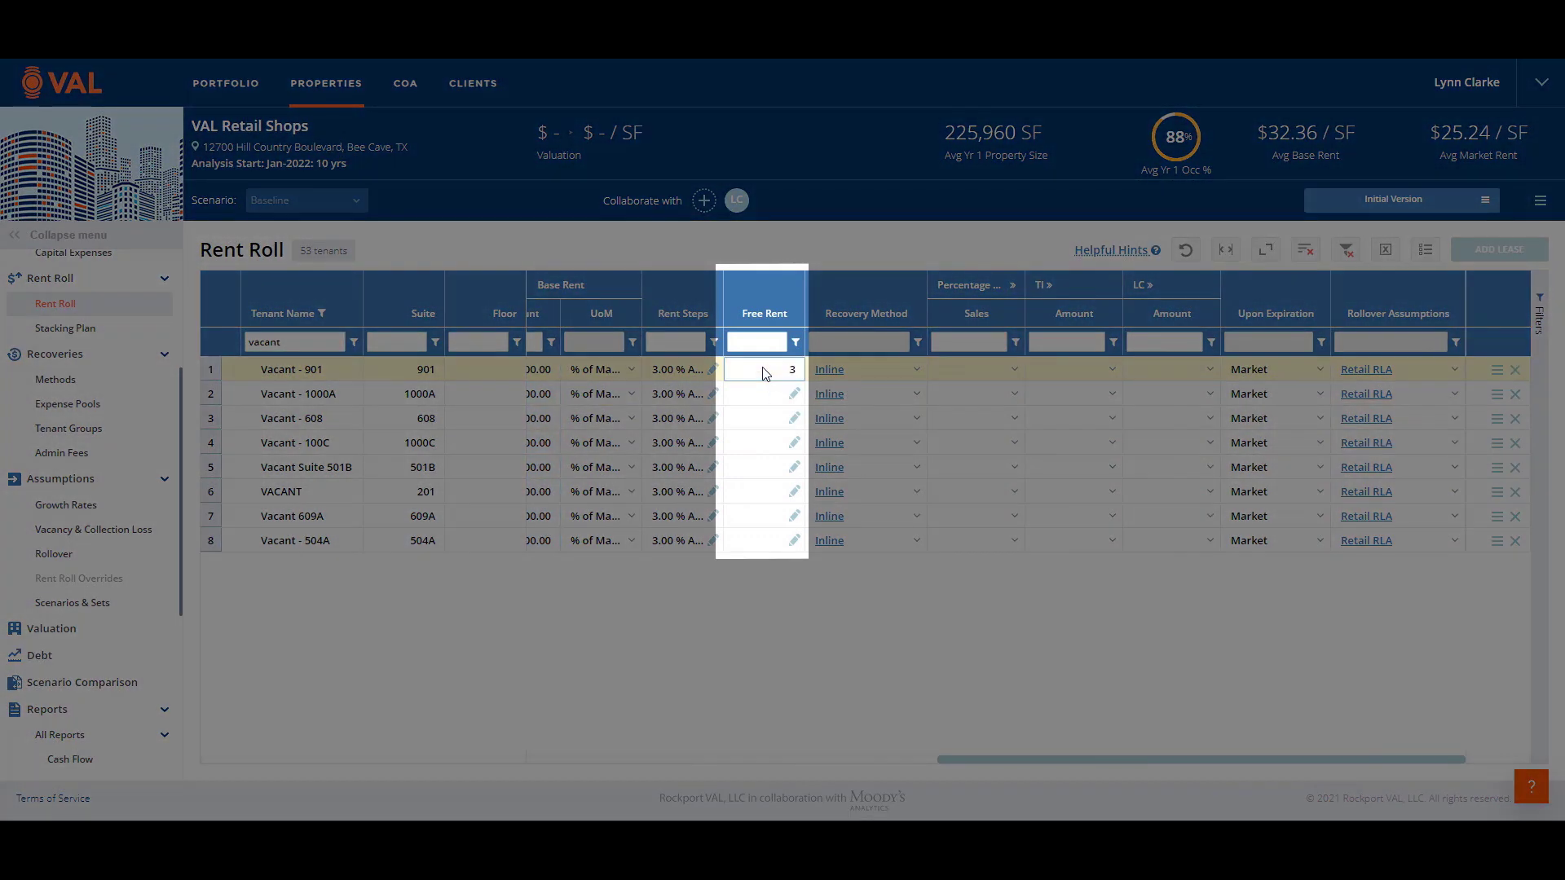
Copy Vacant - 901's 3 months free rent to the other seven vacant suites.
click(773, 375)
key(ctrl+v)
drag(770, 395, 772, 632)
key(ctrl+v)
Set recovery method, TI and LC to Use RLA on Vacant - 901 and paste to rows 2–8.
click(918, 371)
click(897, 394)
click(1110, 369)
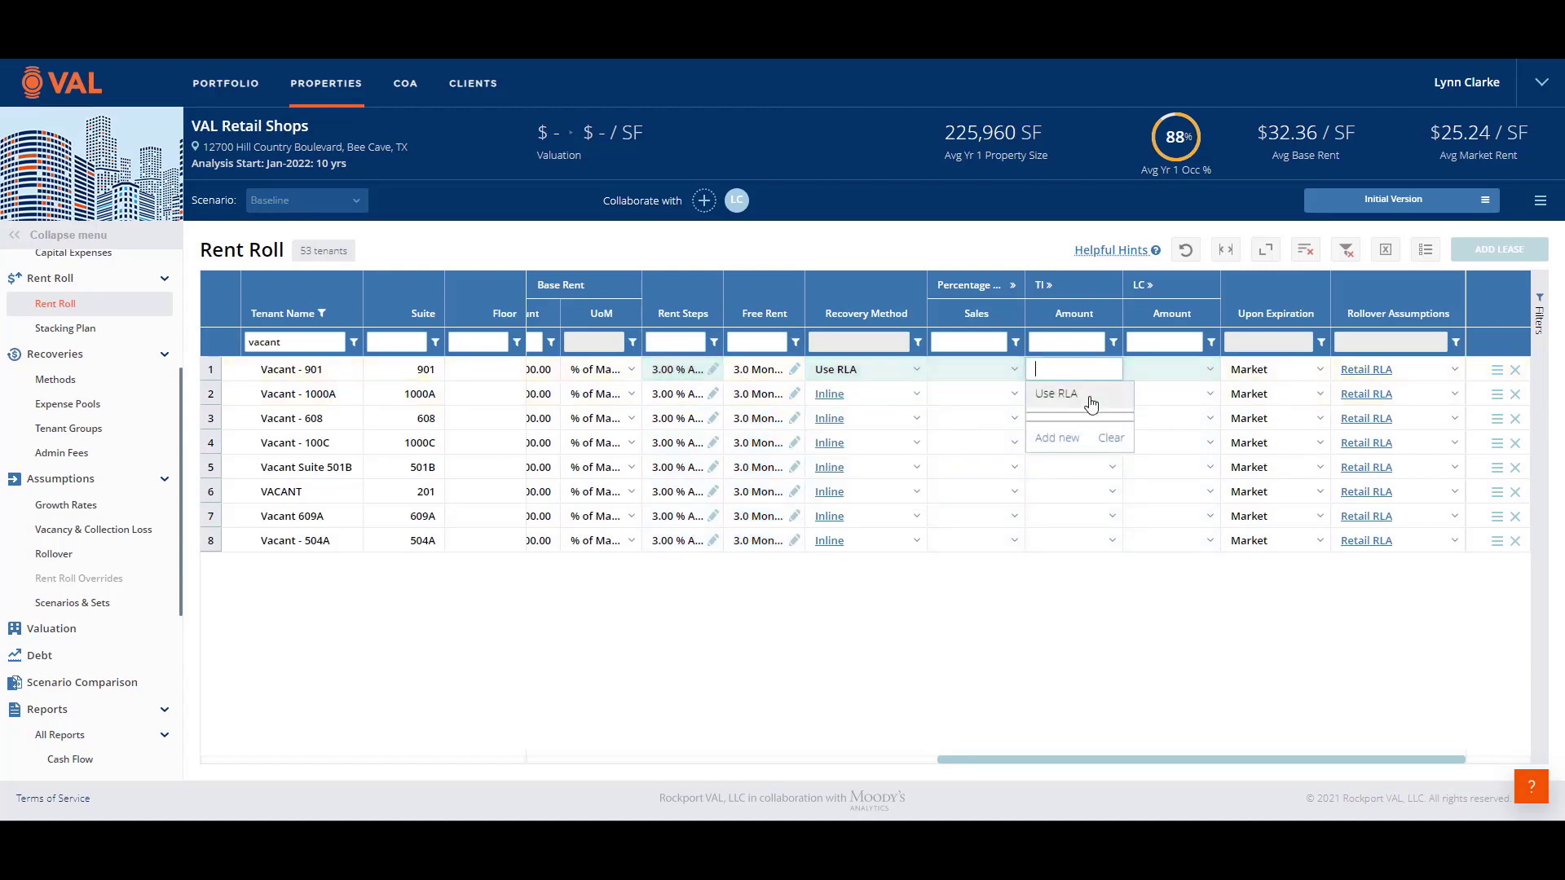
click(1087, 398)
click(1210, 369)
click(1187, 395)
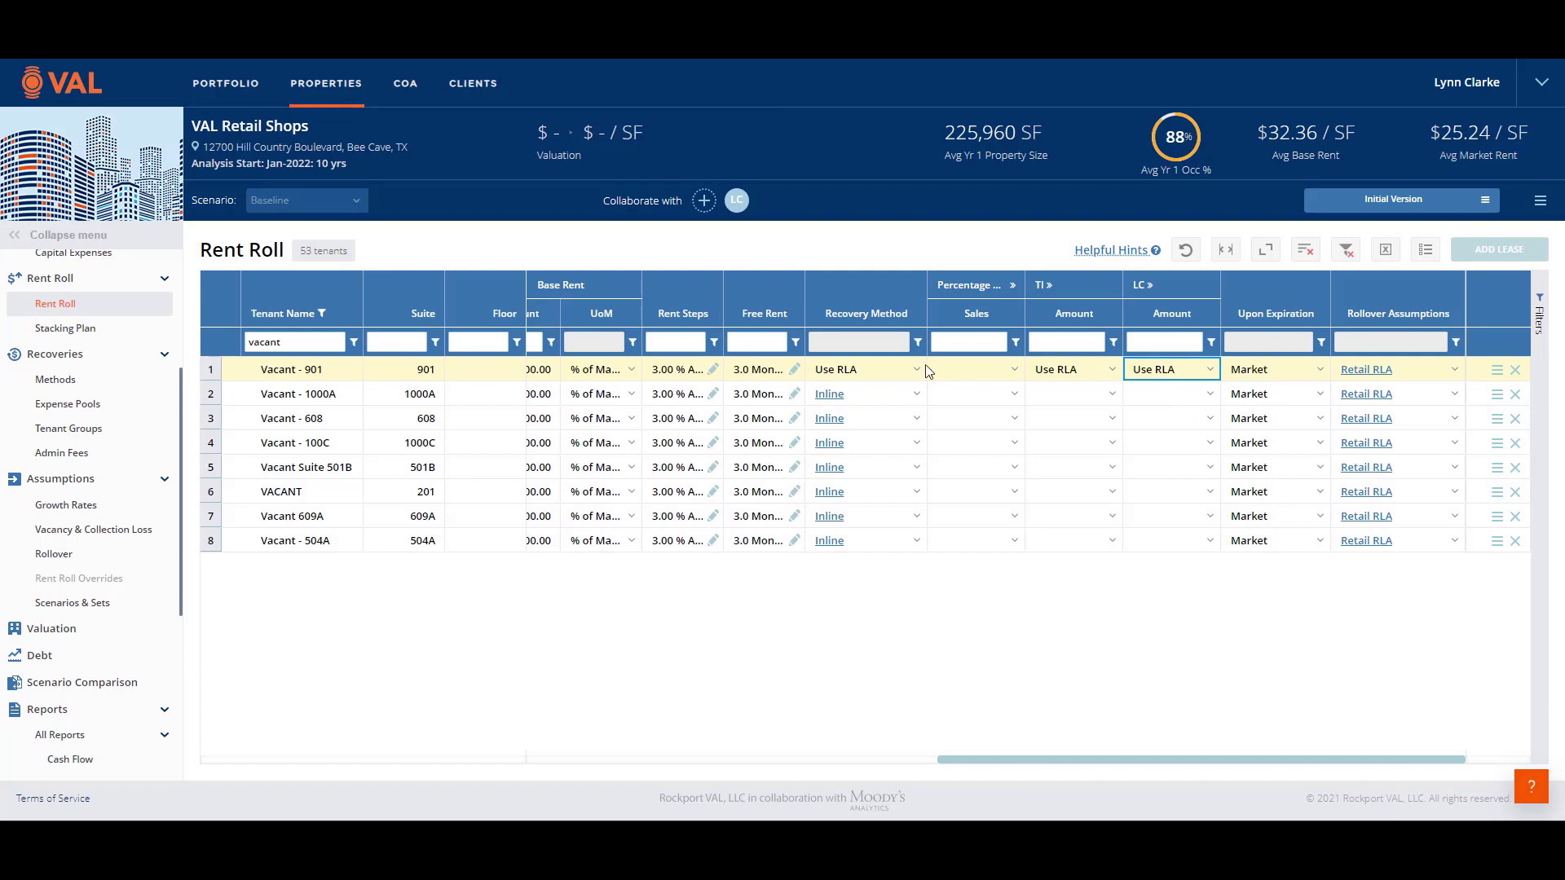
drag(881, 374, 1145, 373)
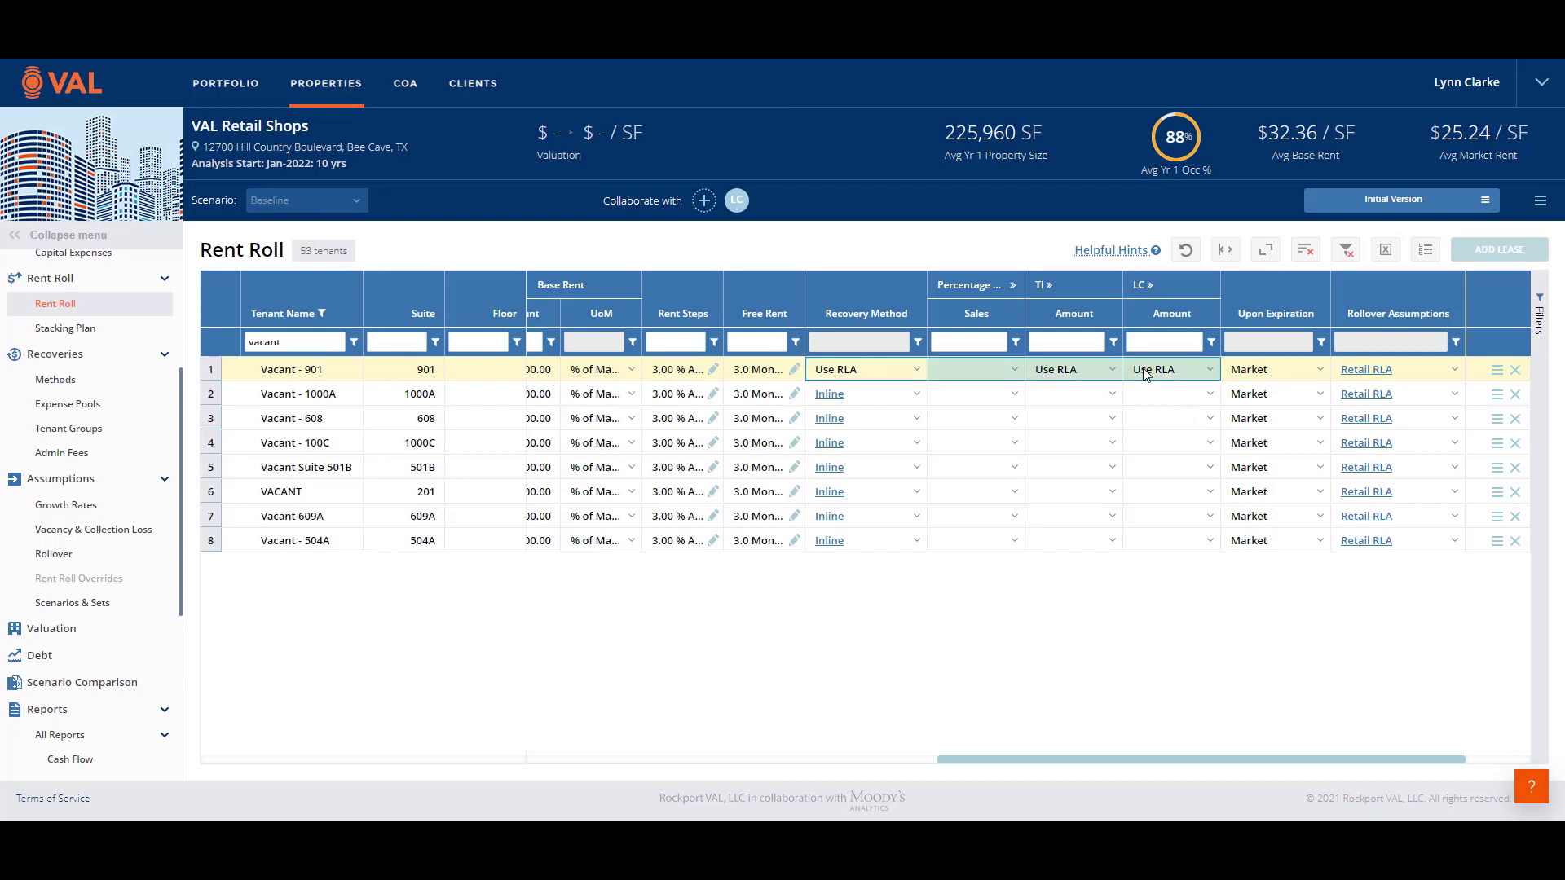
key(ctrl+c)
drag(860, 394, 1168, 564)
key(ctrl+v)
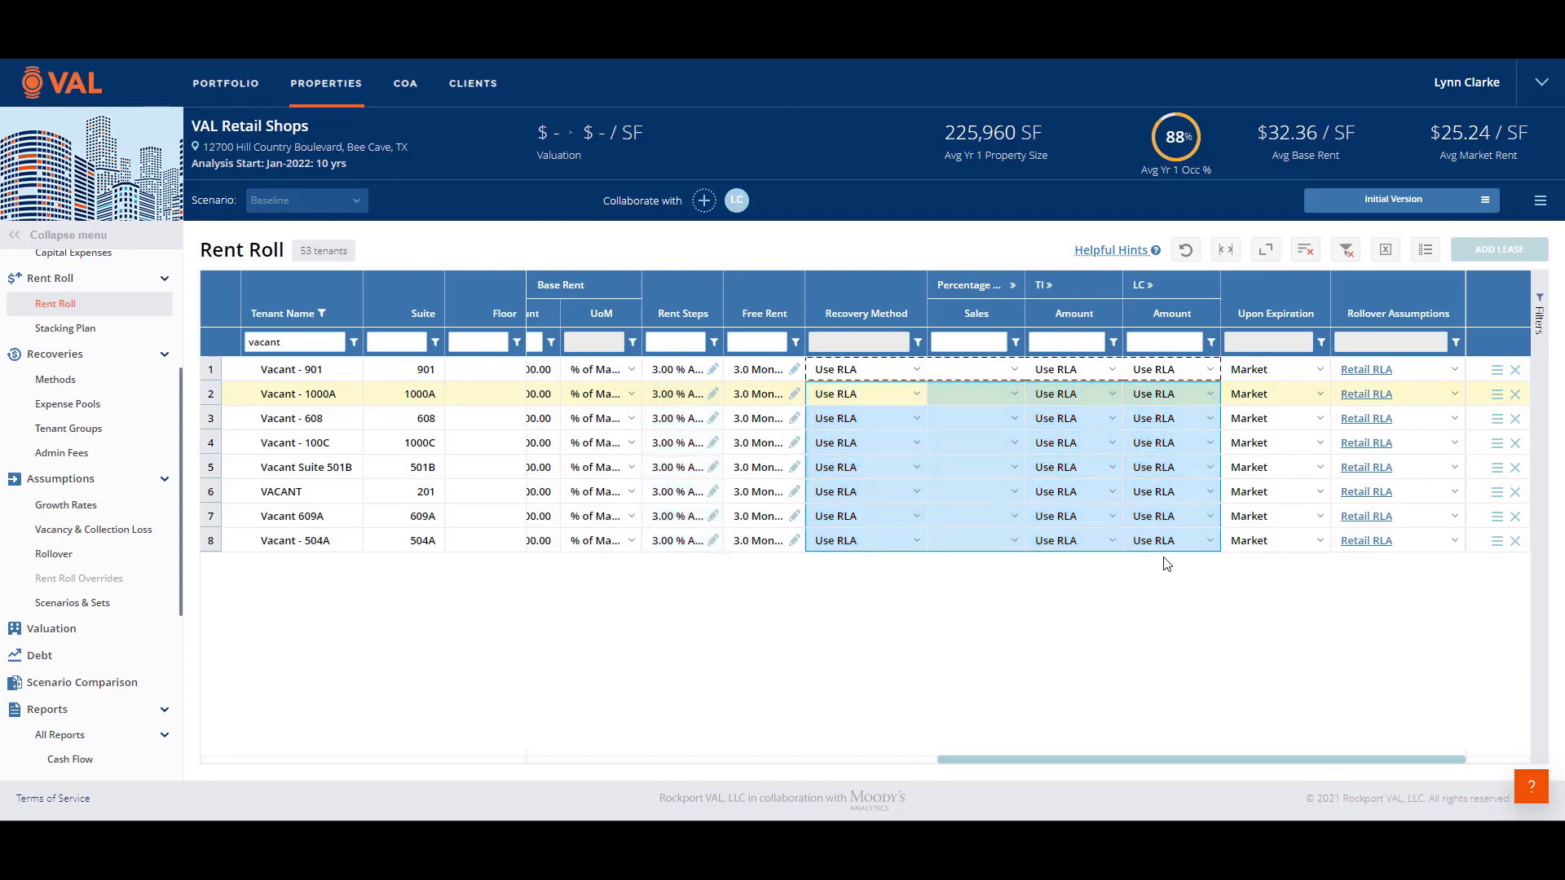
Add a DCF valuation named 'As is DCF' on the Valuation page.
click(63, 629)
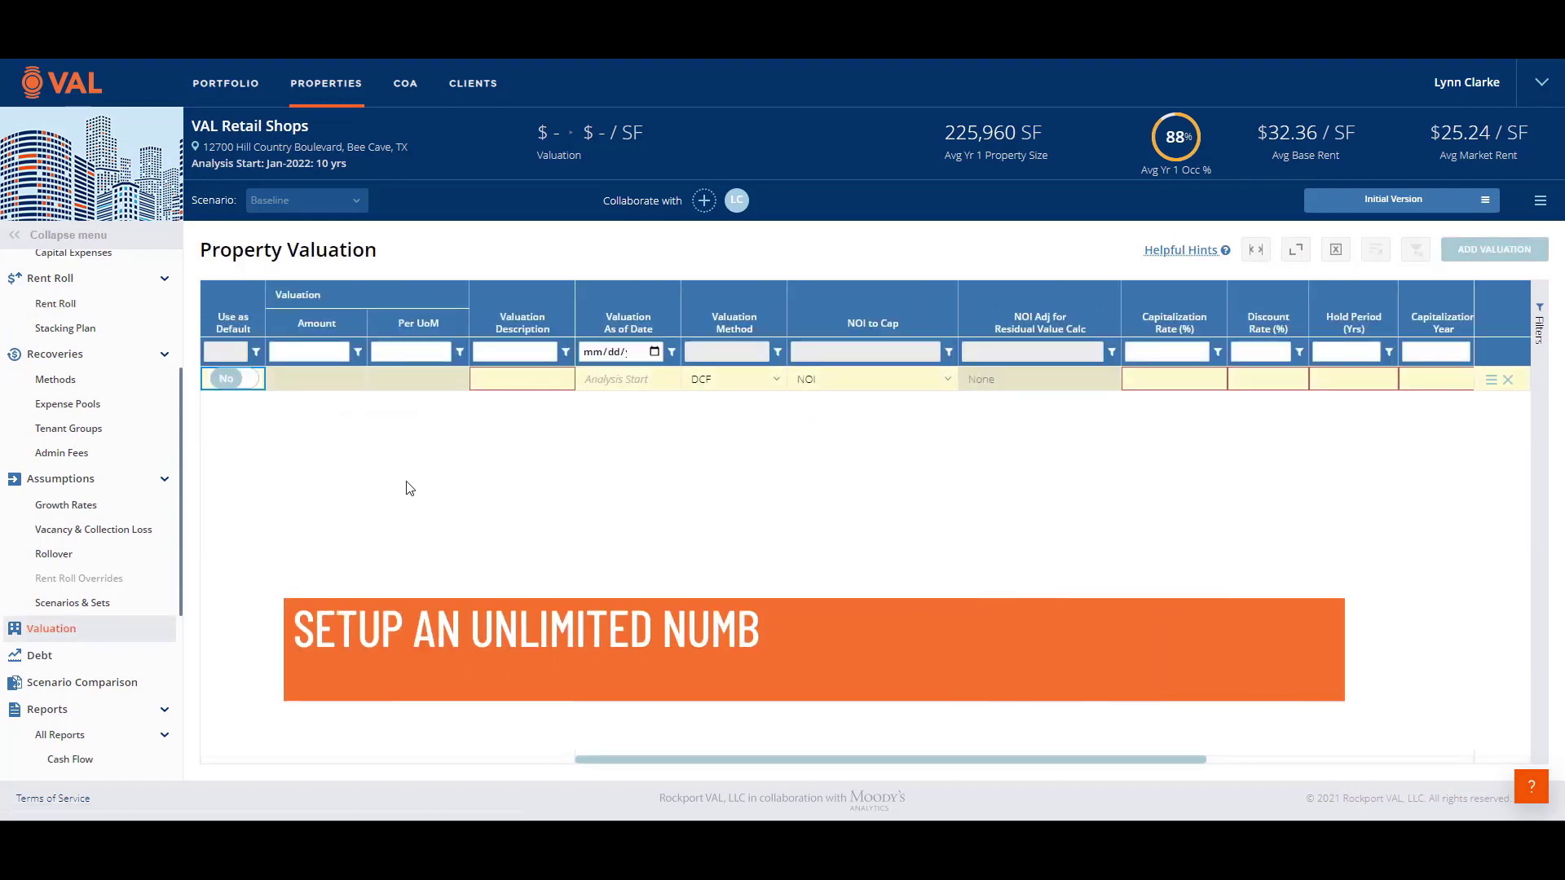
click(783, 378)
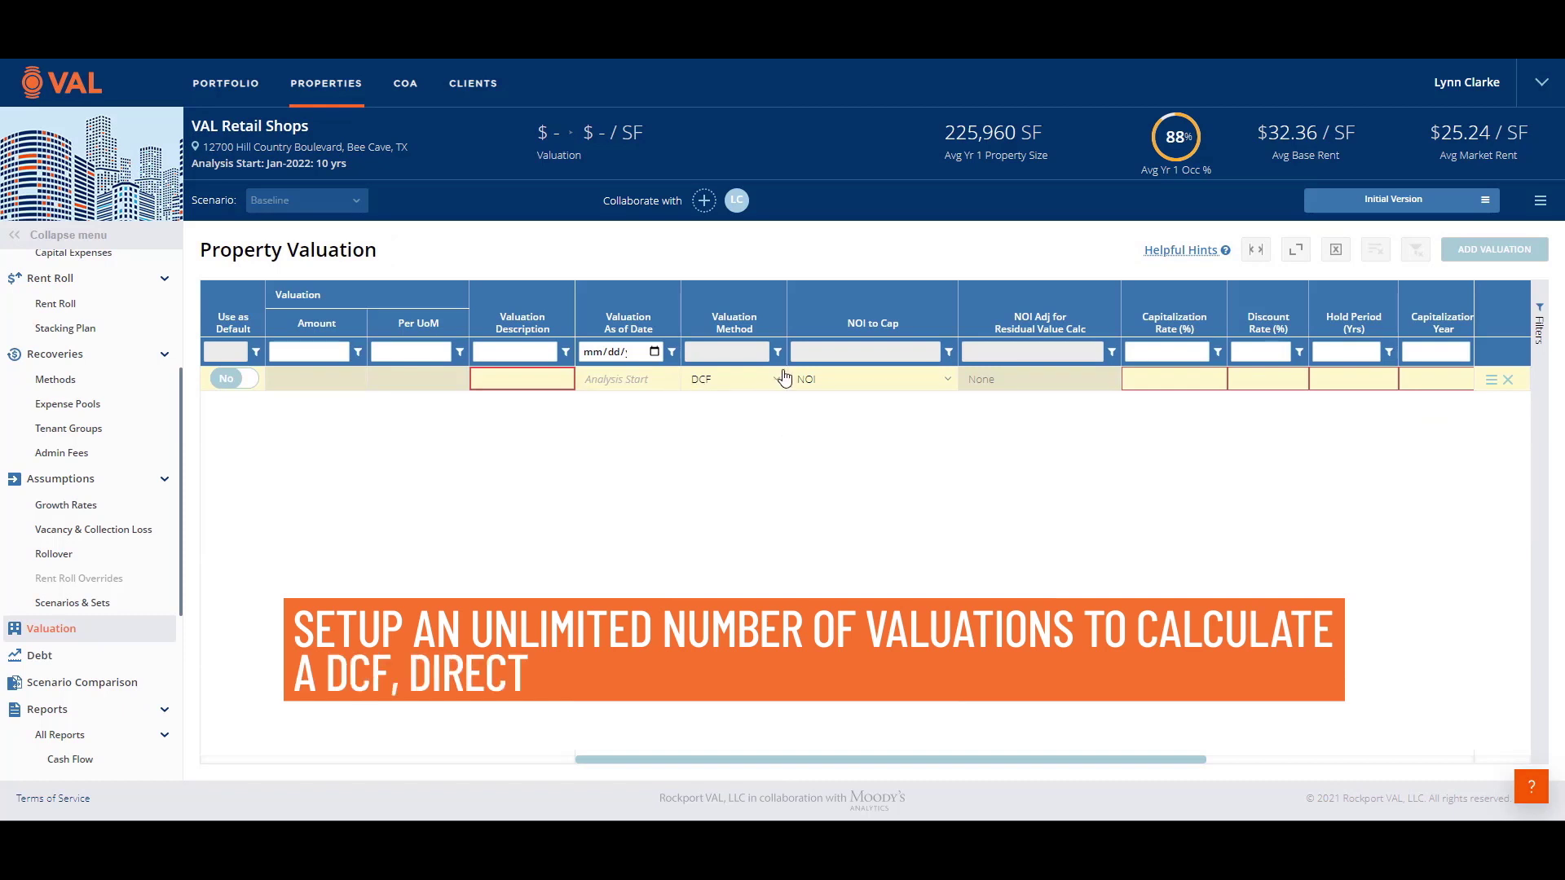
click(783, 380)
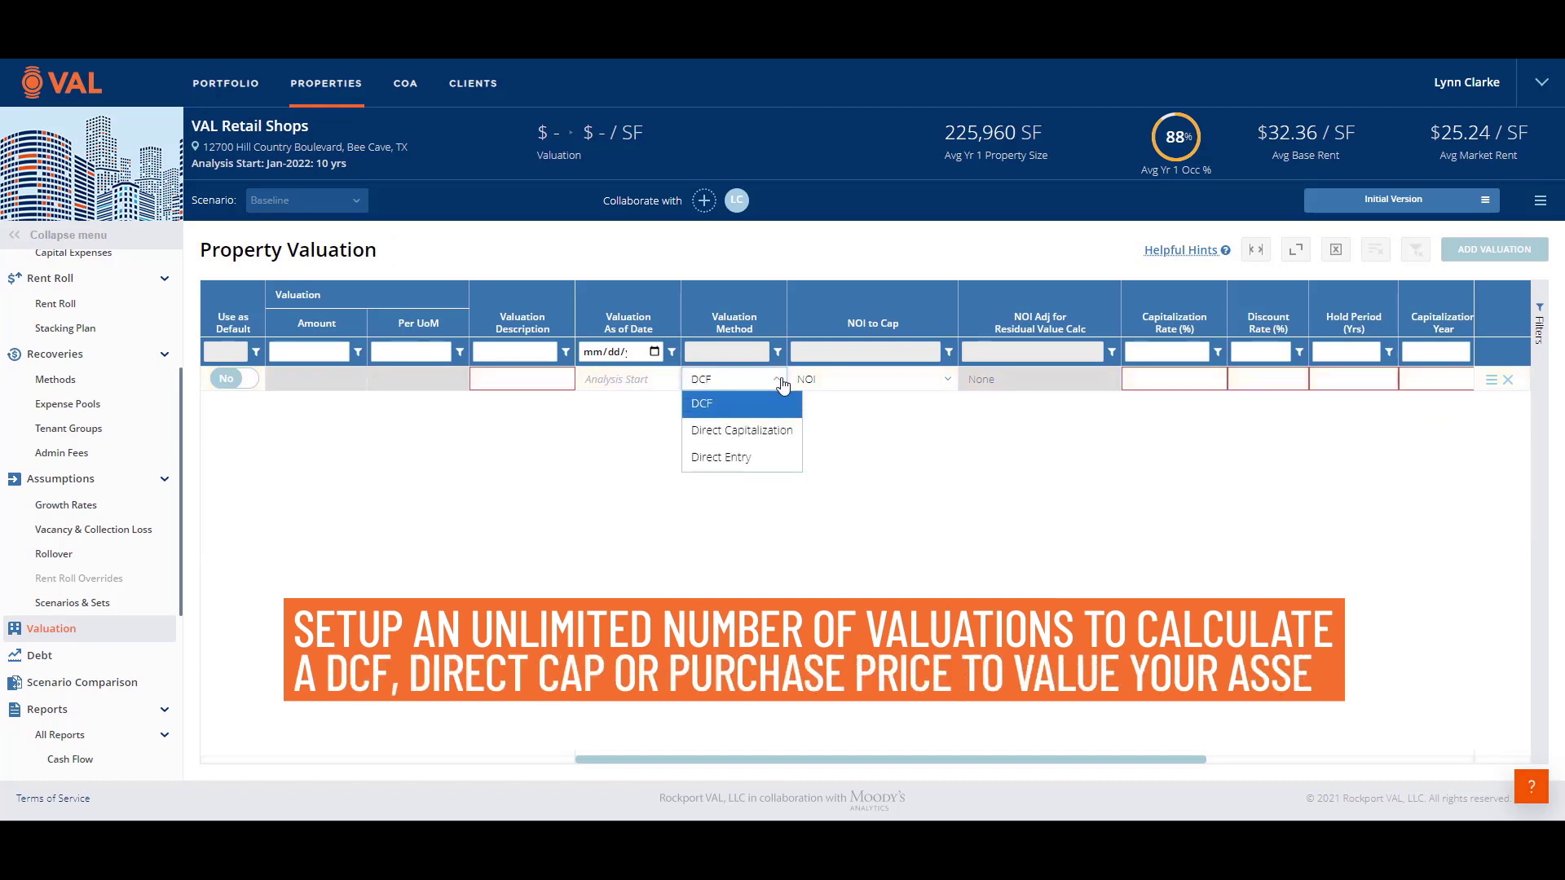
click(506, 380)
text(As)
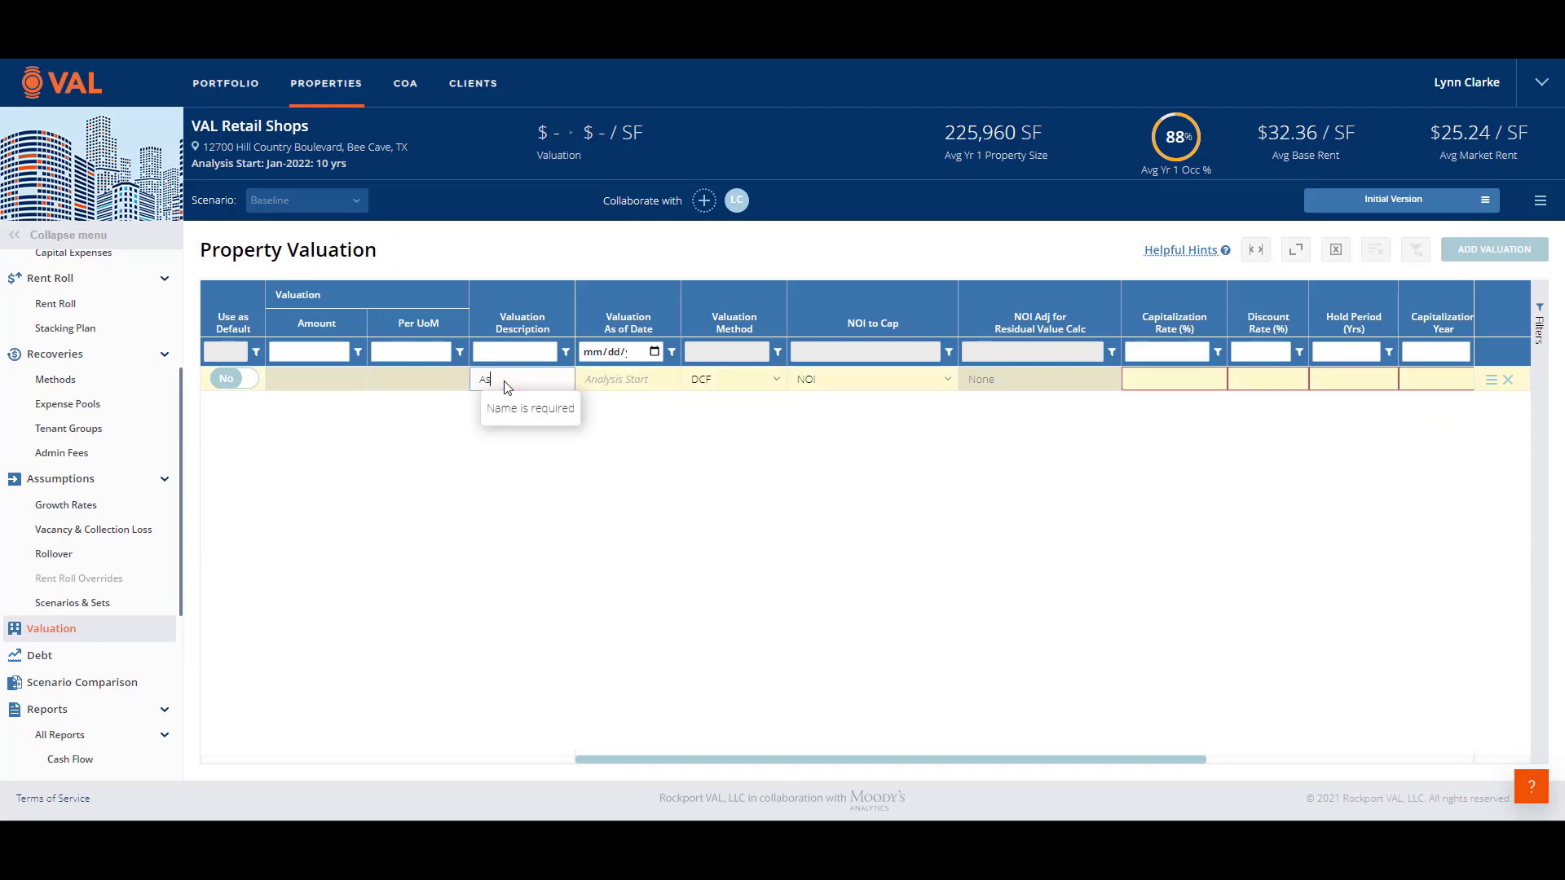
text( is DCF)
Enter a 6.00 cap rate, 8.00 discount rate, 10-year hold and 2.00 cost of sales.
click(1137, 382)
text(6)
click(1256, 381)
text(8)
click(1358, 381)
text(10)
click(1269, 758)
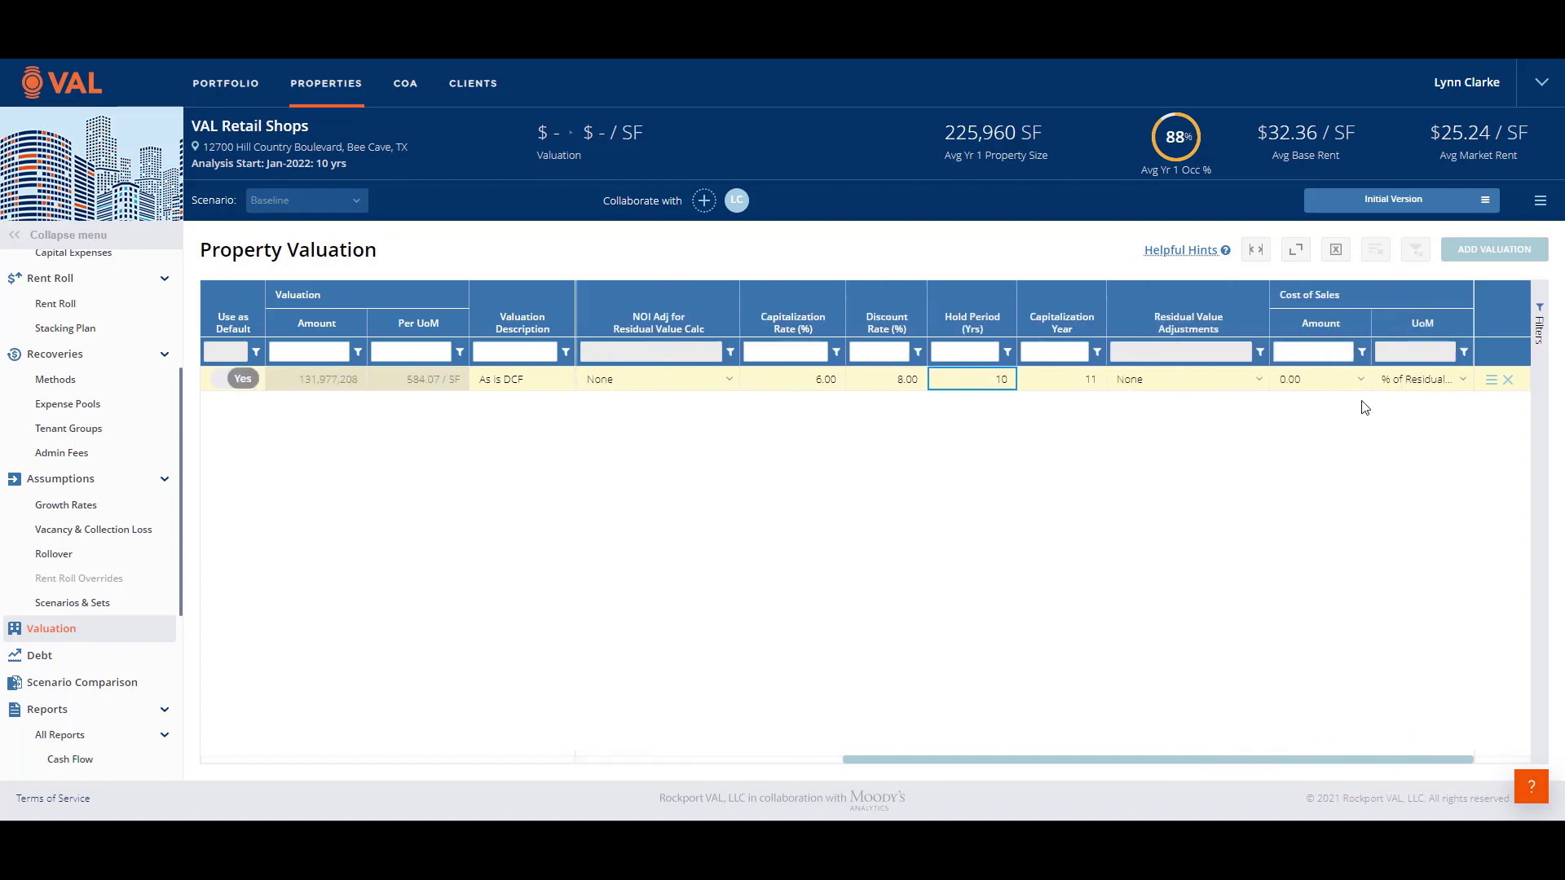
click(1330, 385)
Add a second valuation named 'Stabilized DC' dated 01/2024.
drag(1309, 756, 1071, 771)
click(1485, 250)
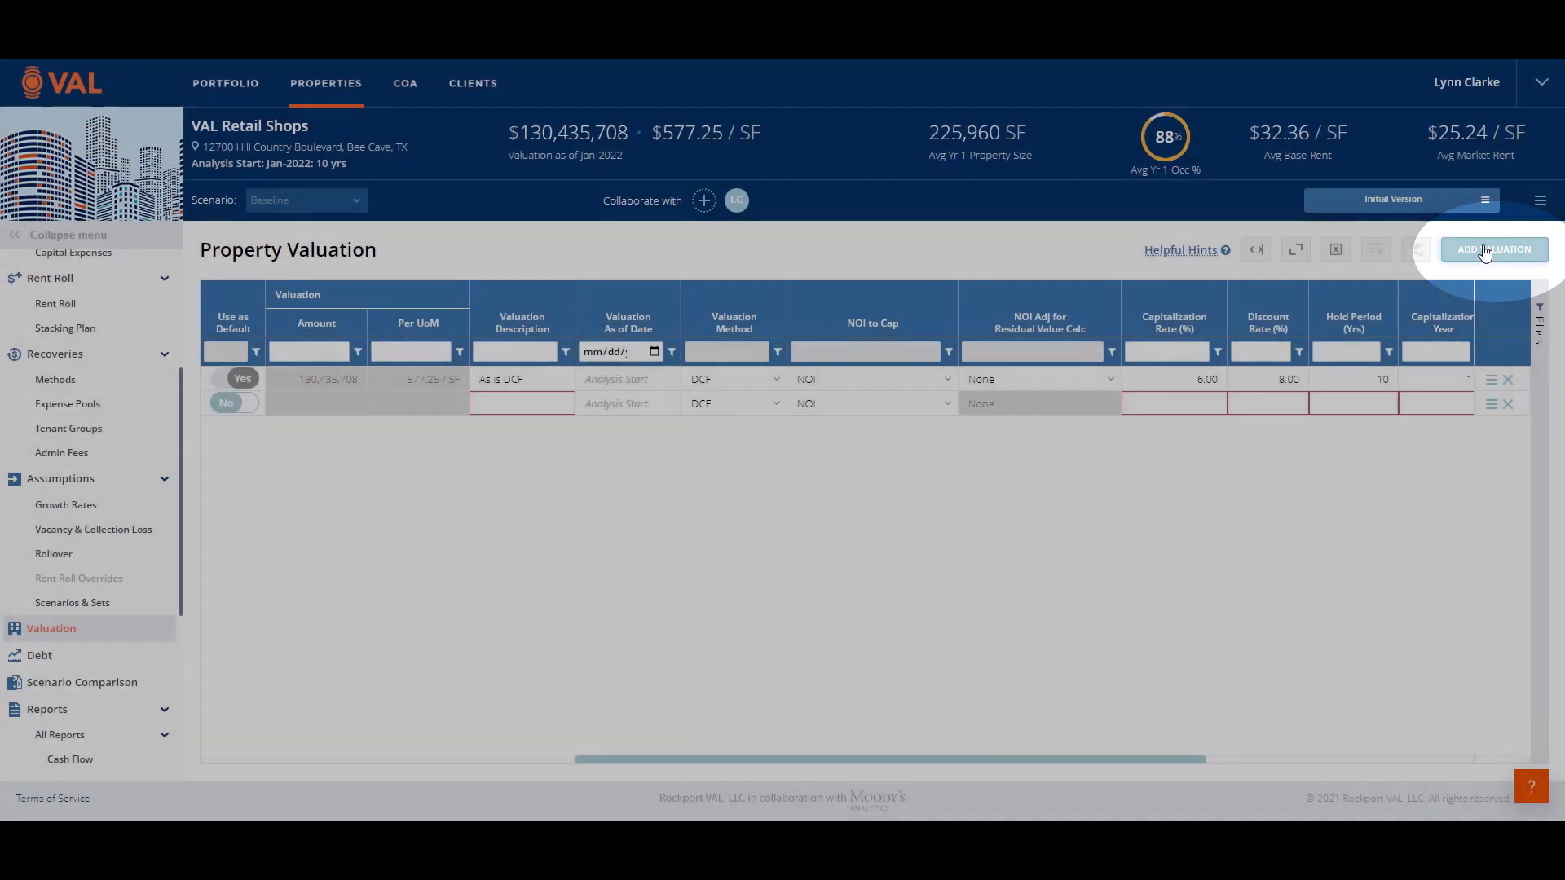
click(496, 401)
text(Stabilized DC)
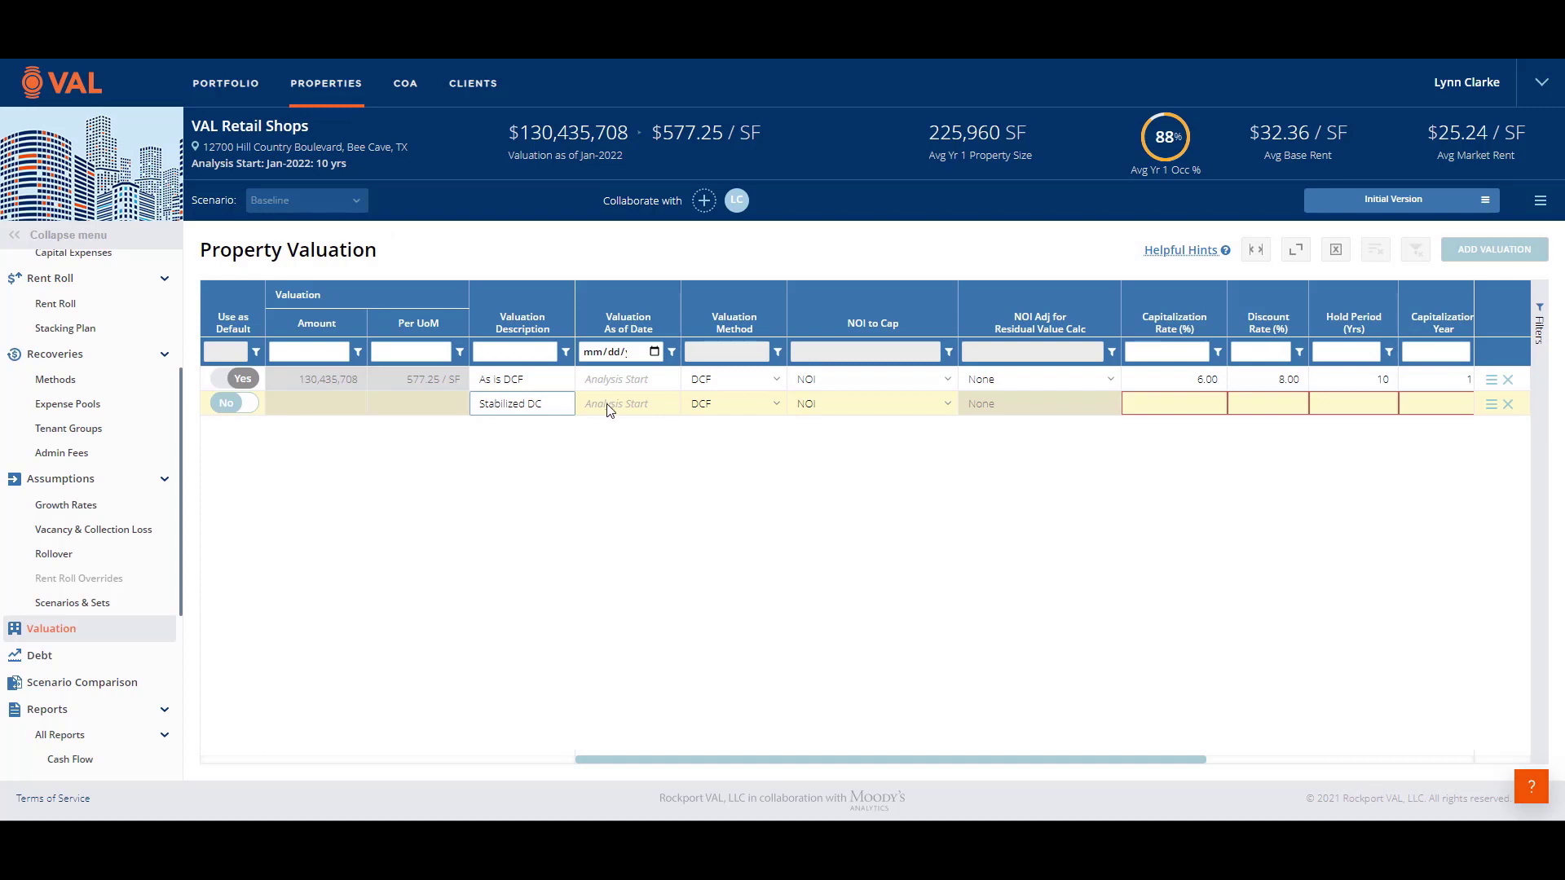
click(610, 408)
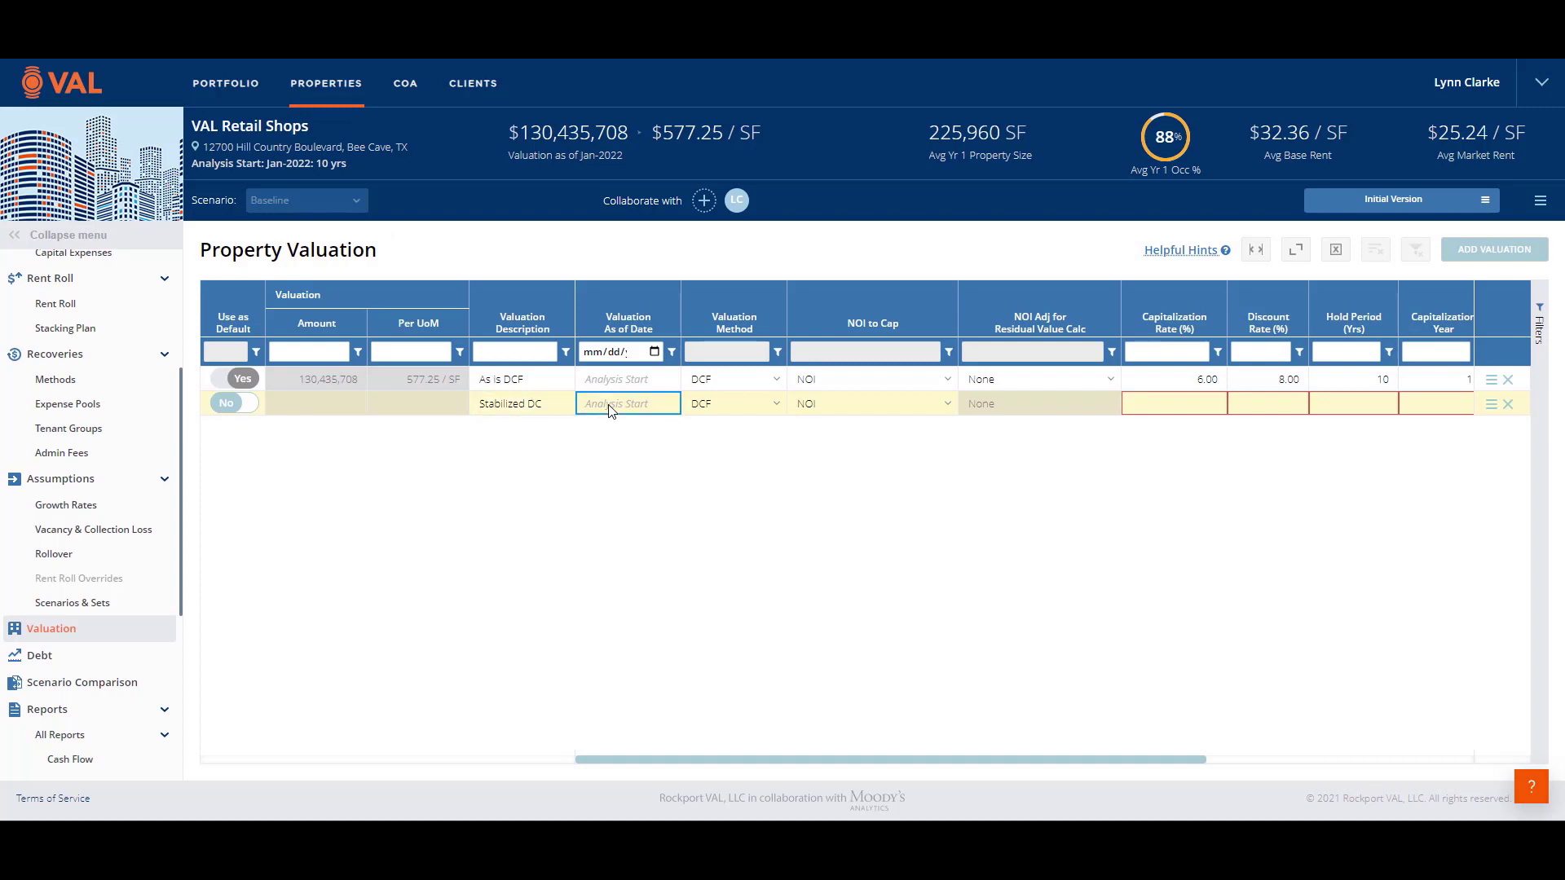
text(01/2024)
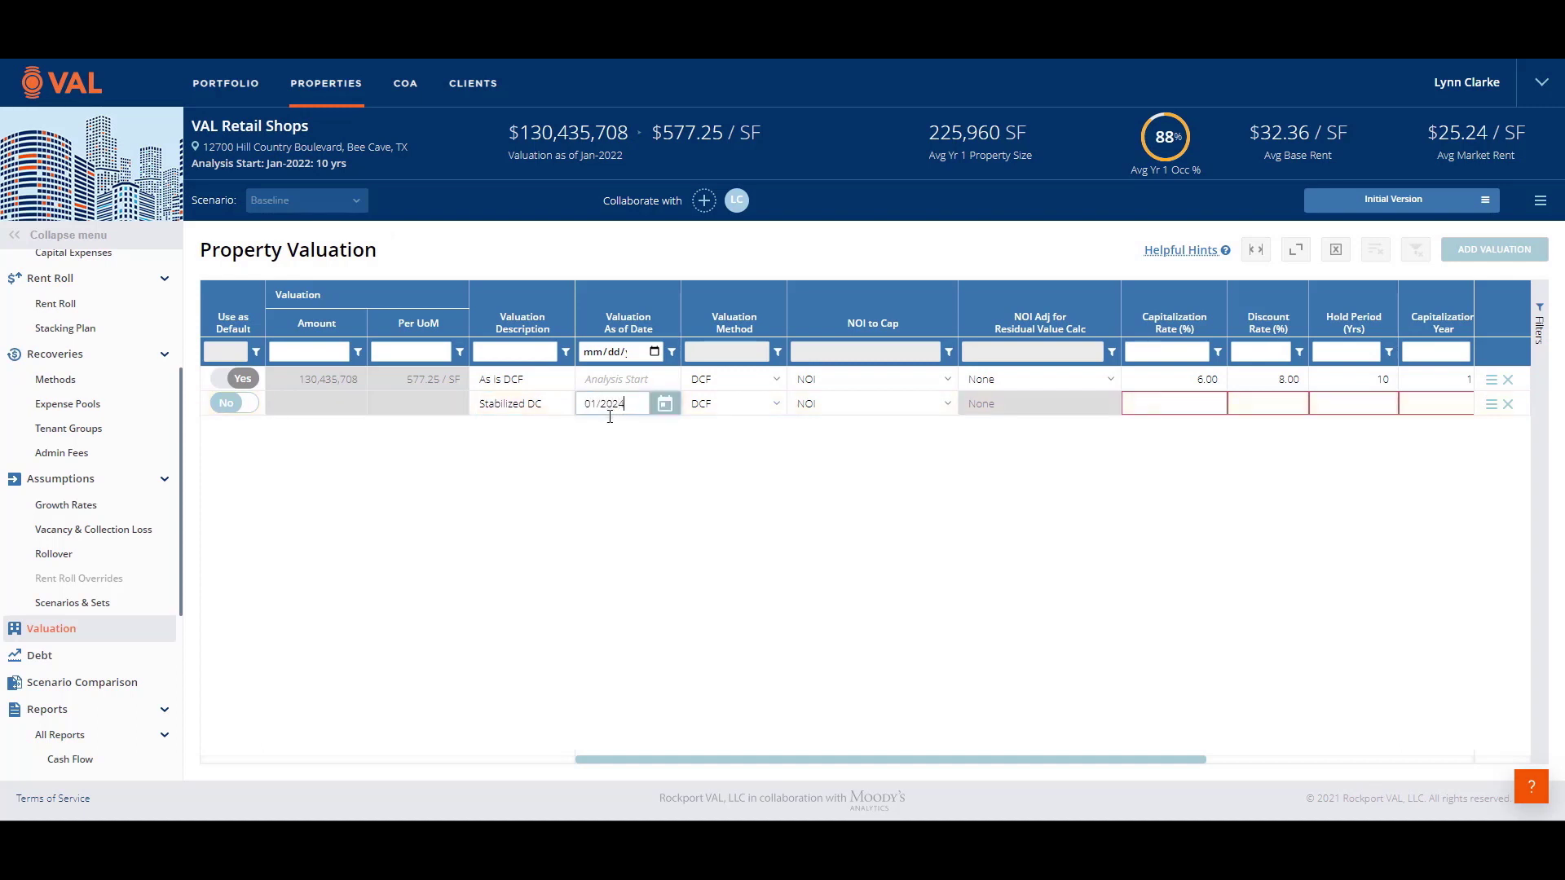
Value Stabilized DC by Direct Capitalization at a 6.50 capitalization rate.
click(768, 408)
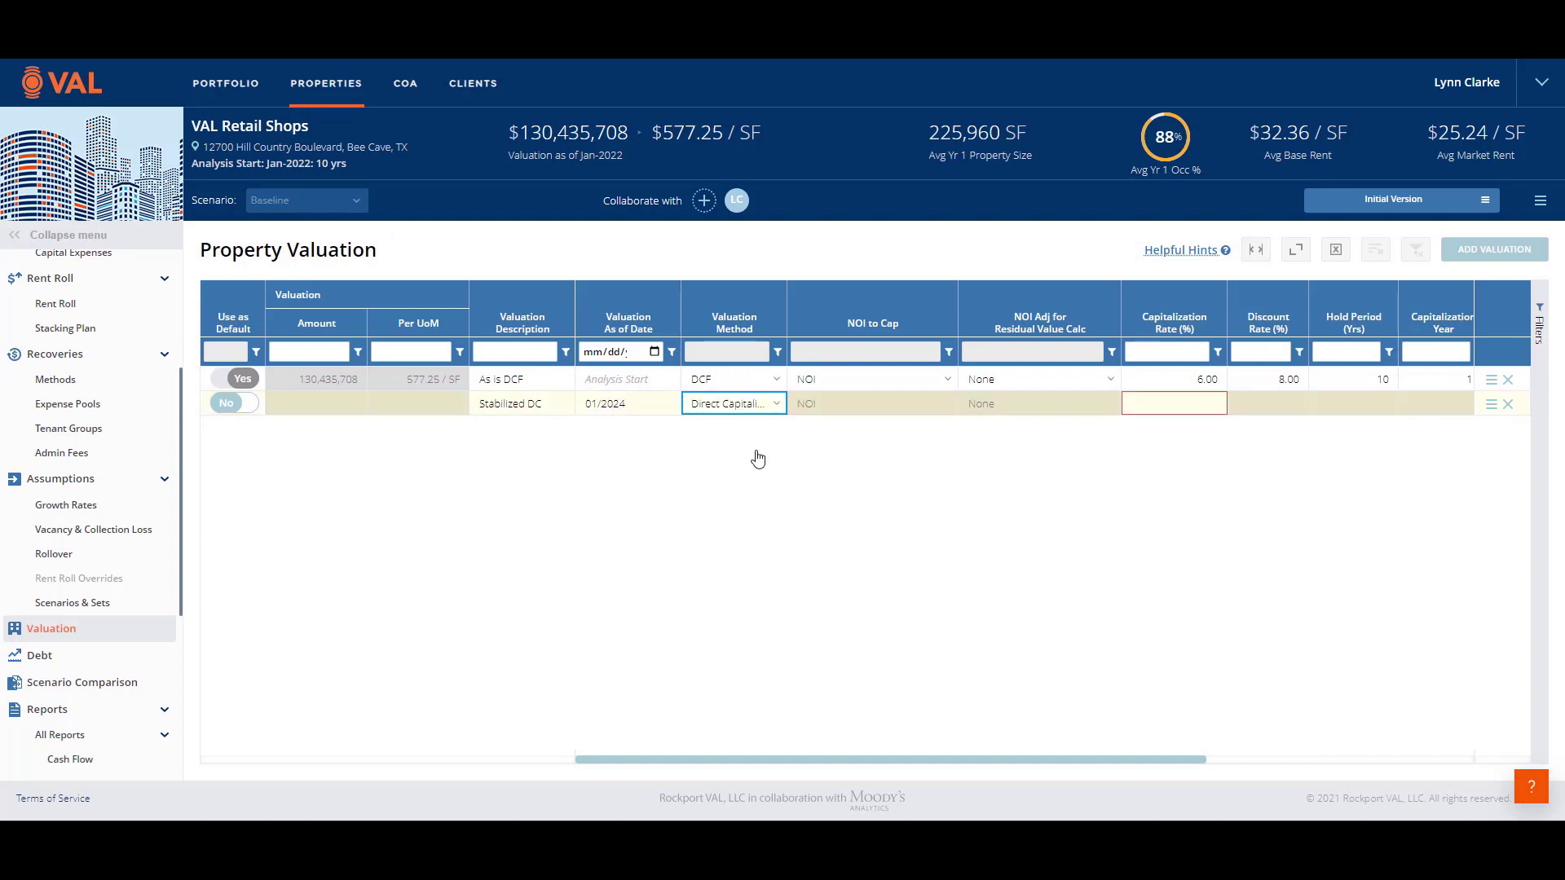
click(1152, 399)
text(6.5)
key(Return)
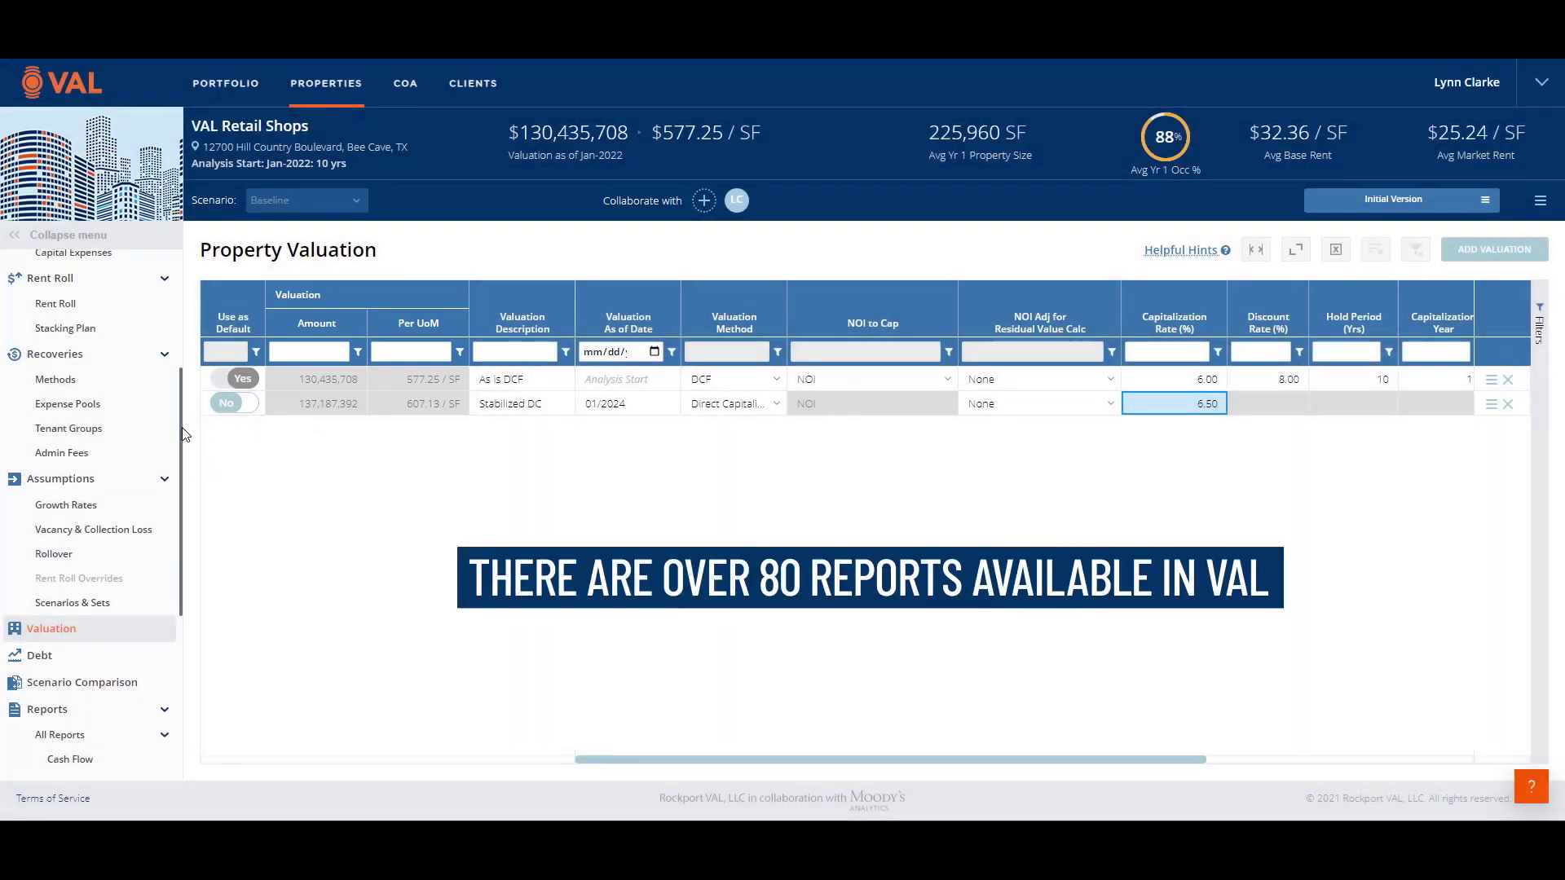
drag(186, 435, 193, 677)
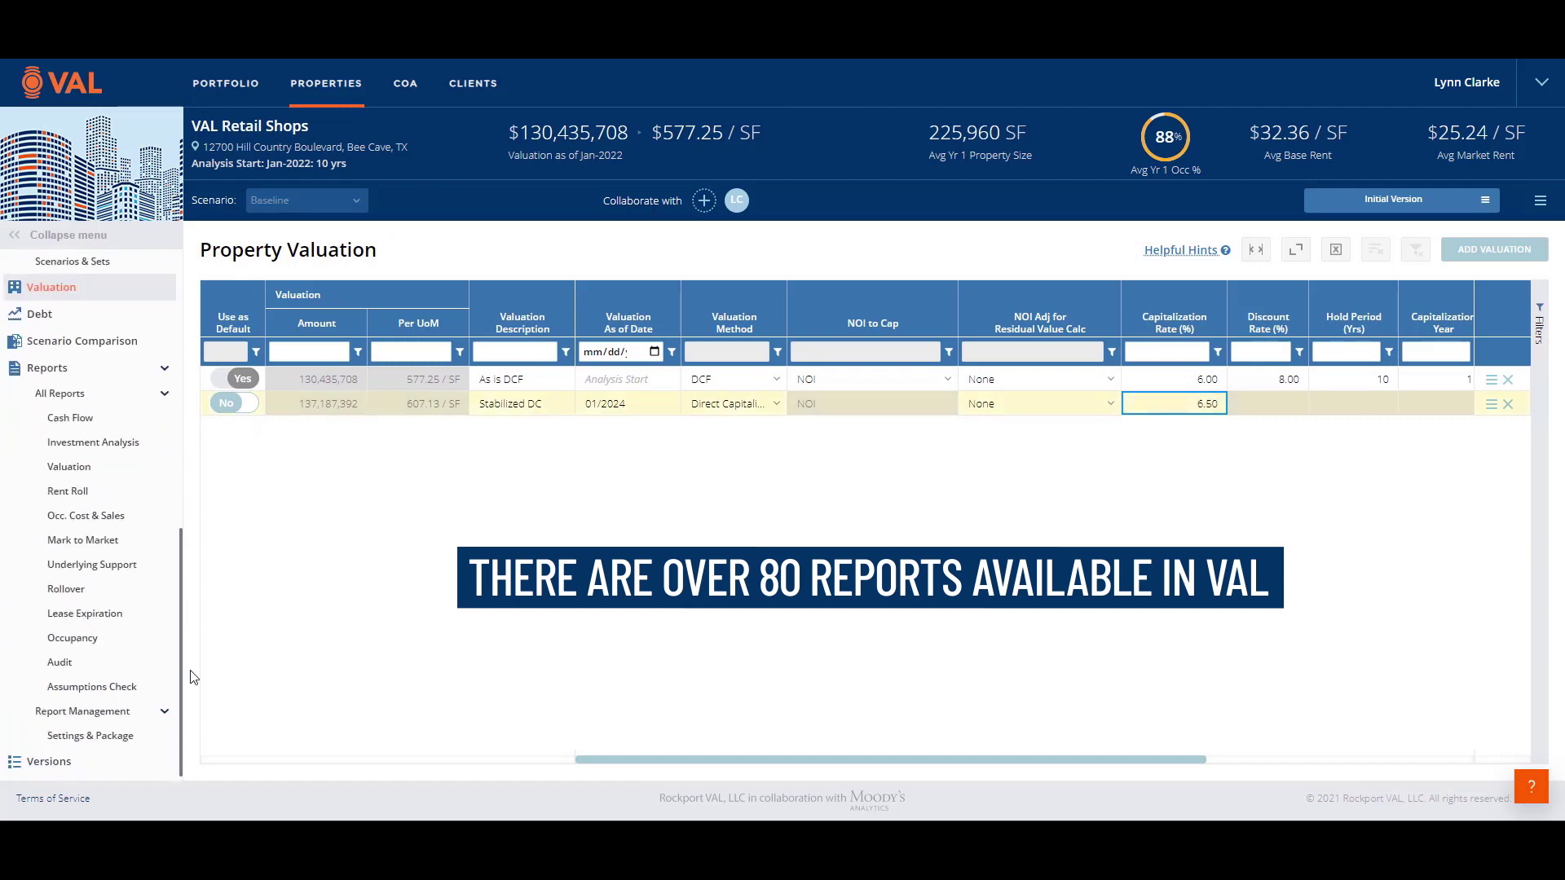
Review the Cash Flow report's Potential Rental Income and Downtime Vacancy by tenant, summing Years 1–3.
click(75, 418)
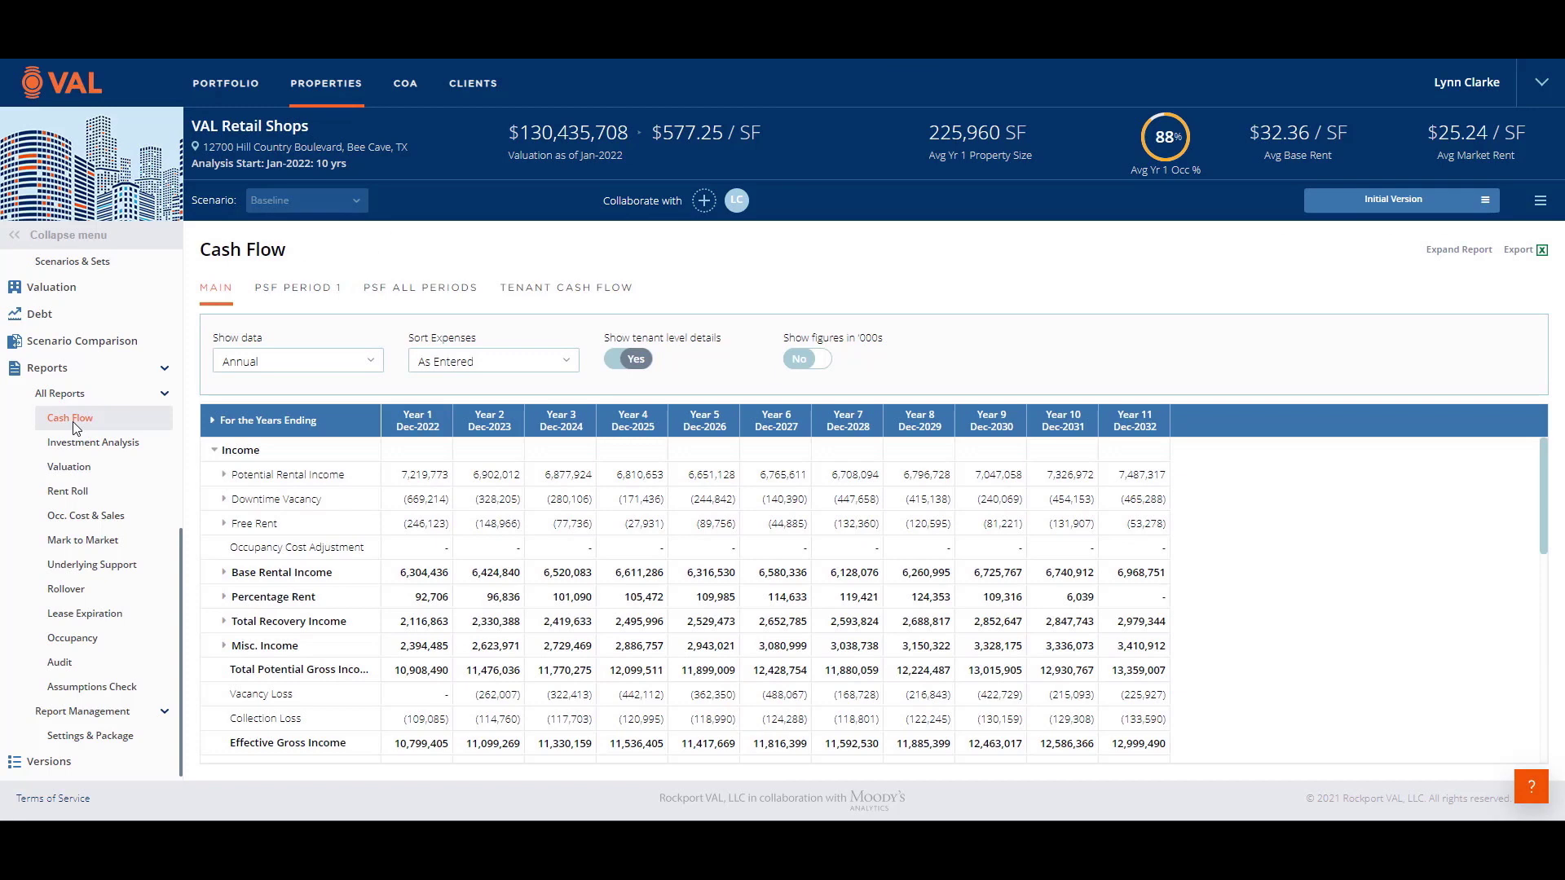
click(225, 476)
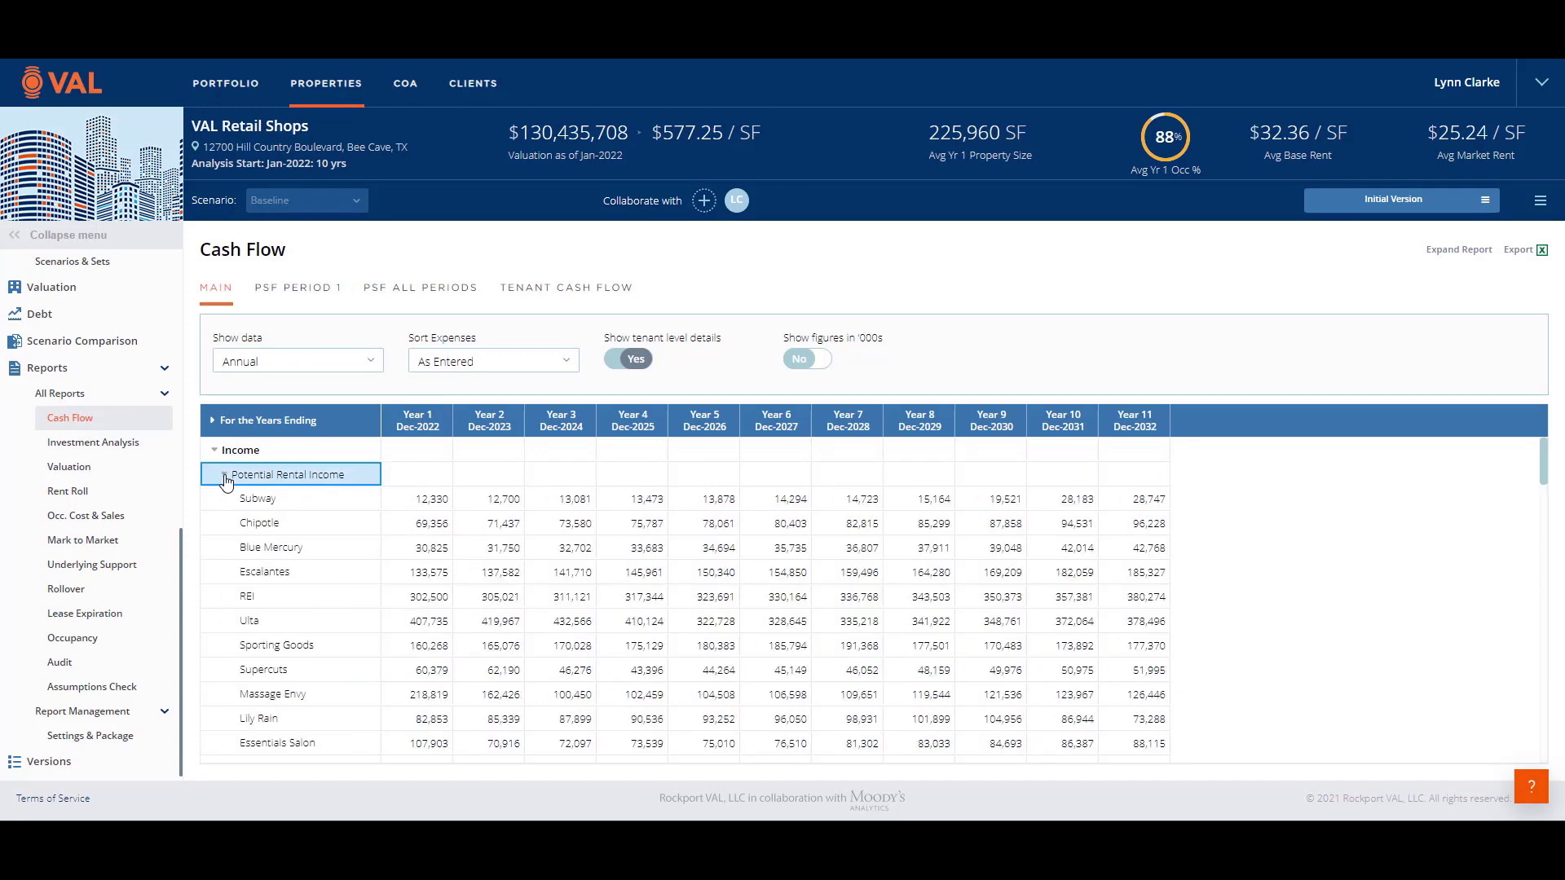
click(225, 477)
click(226, 501)
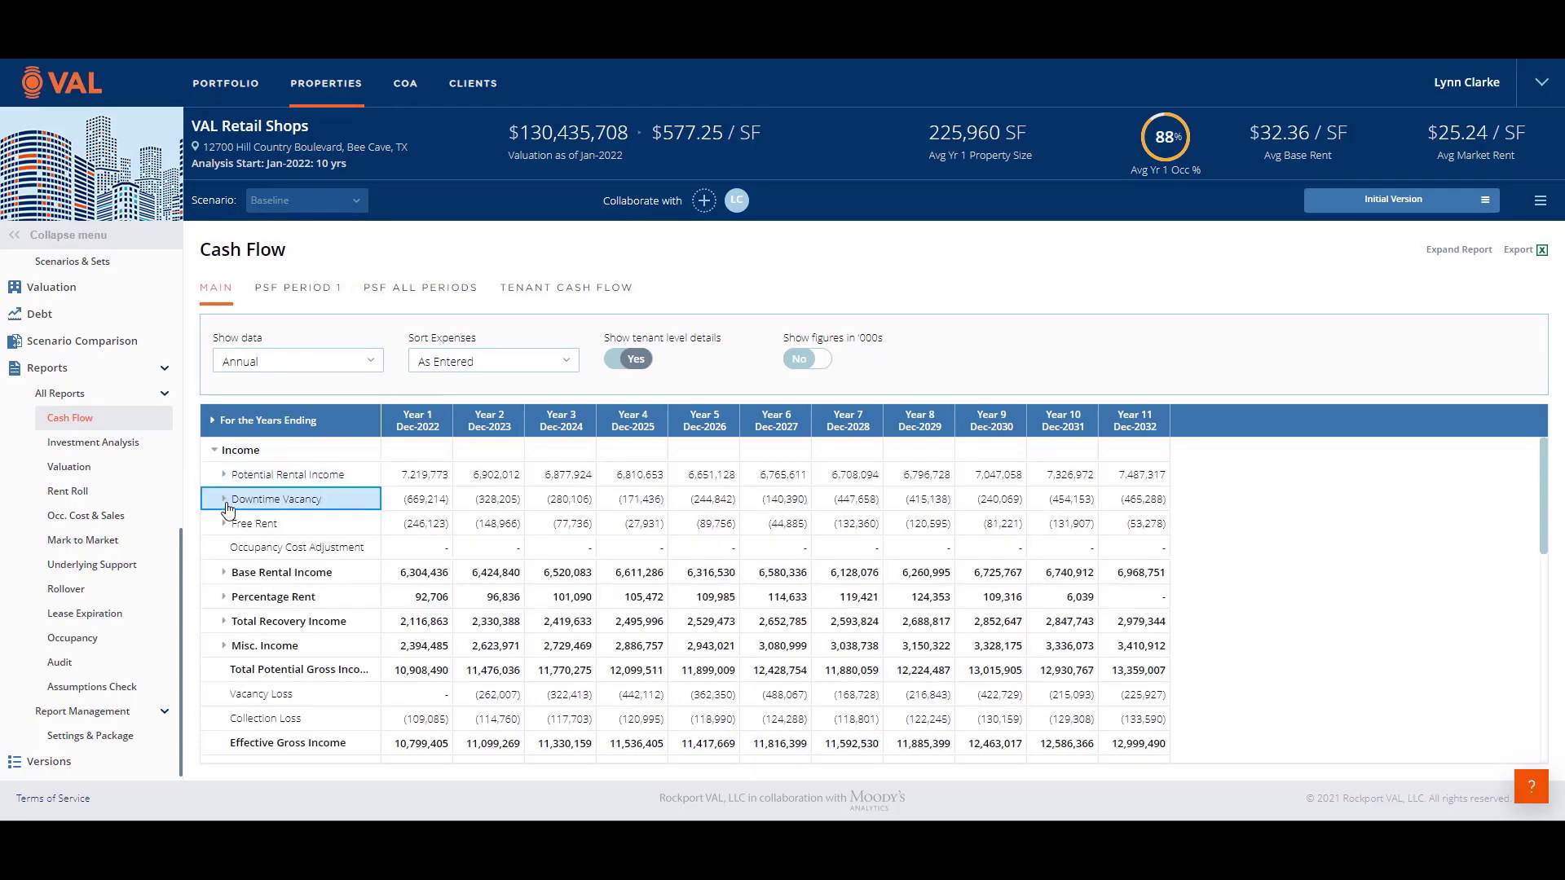
click(227, 503)
drag(399, 672, 554, 674)
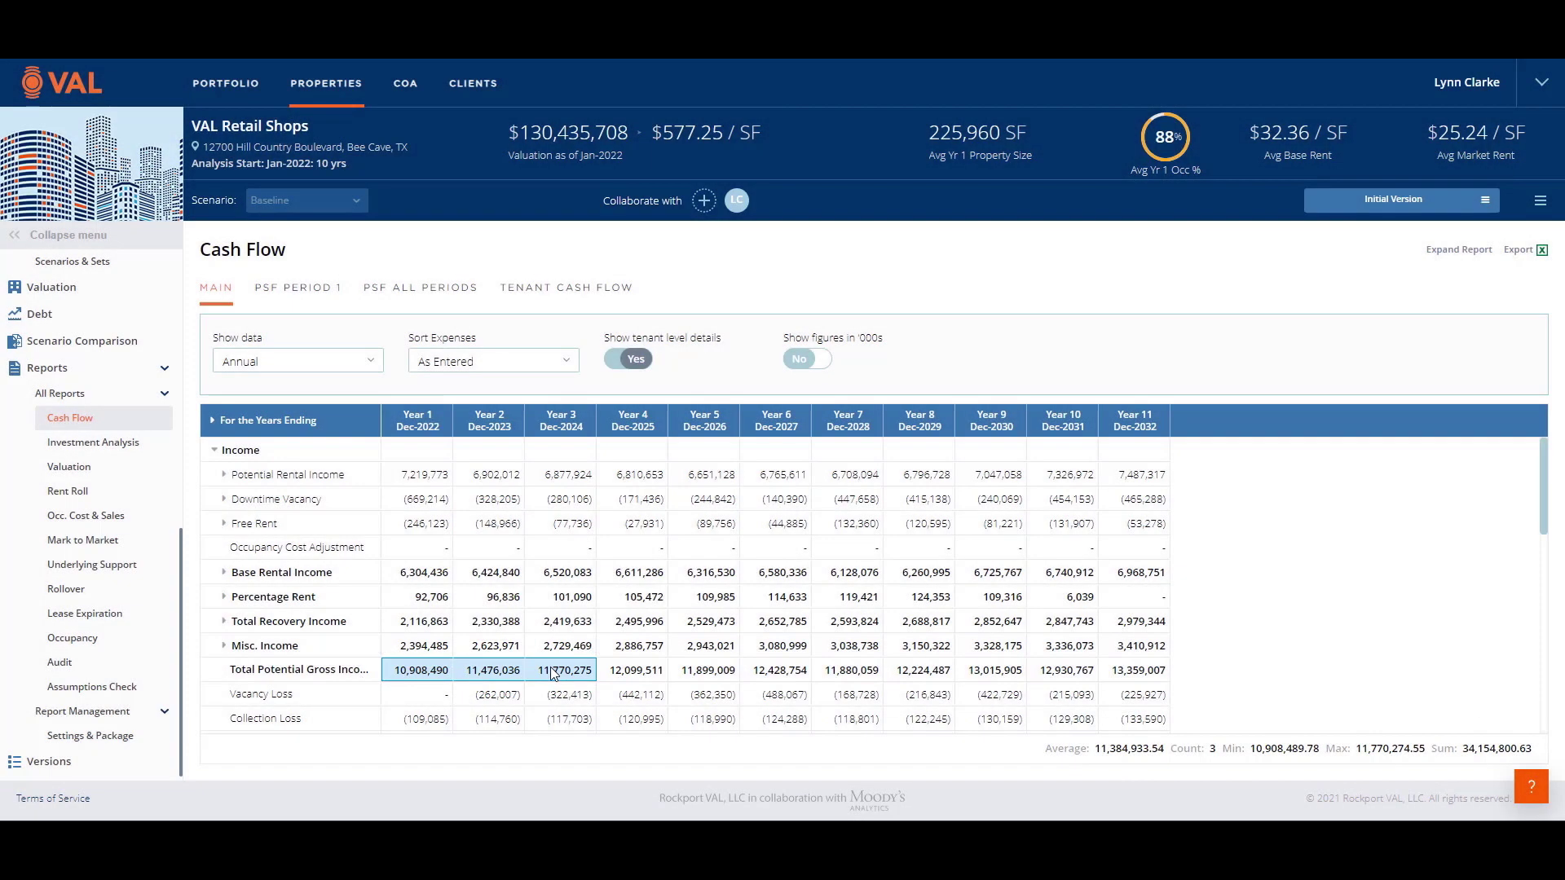
Hide tenant-level details and export all Cash Flow report tabs to Excel.
click(630, 363)
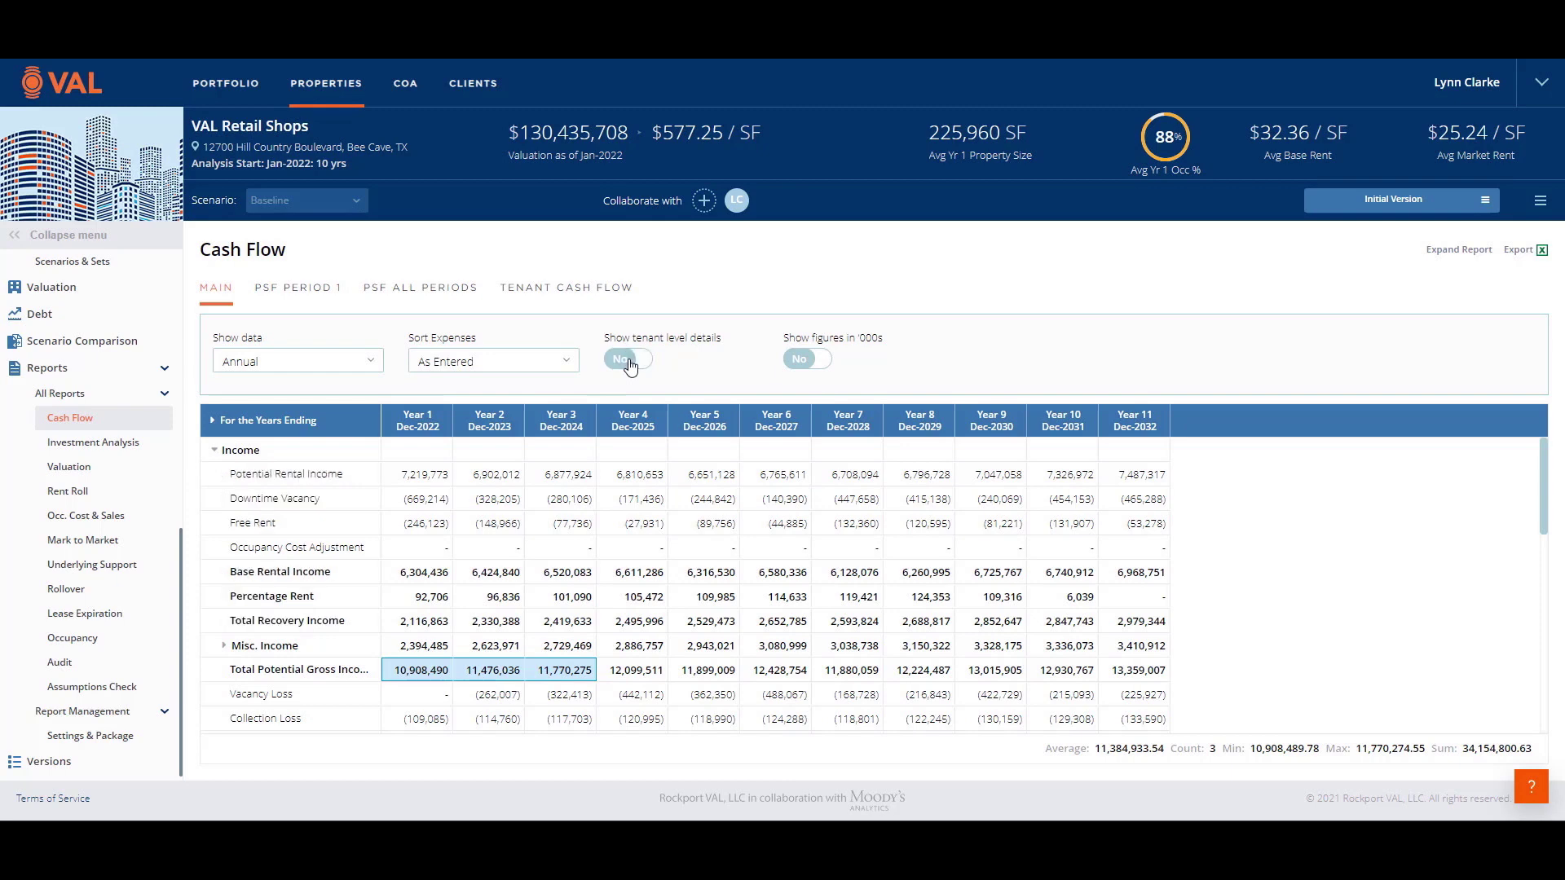
click(1521, 253)
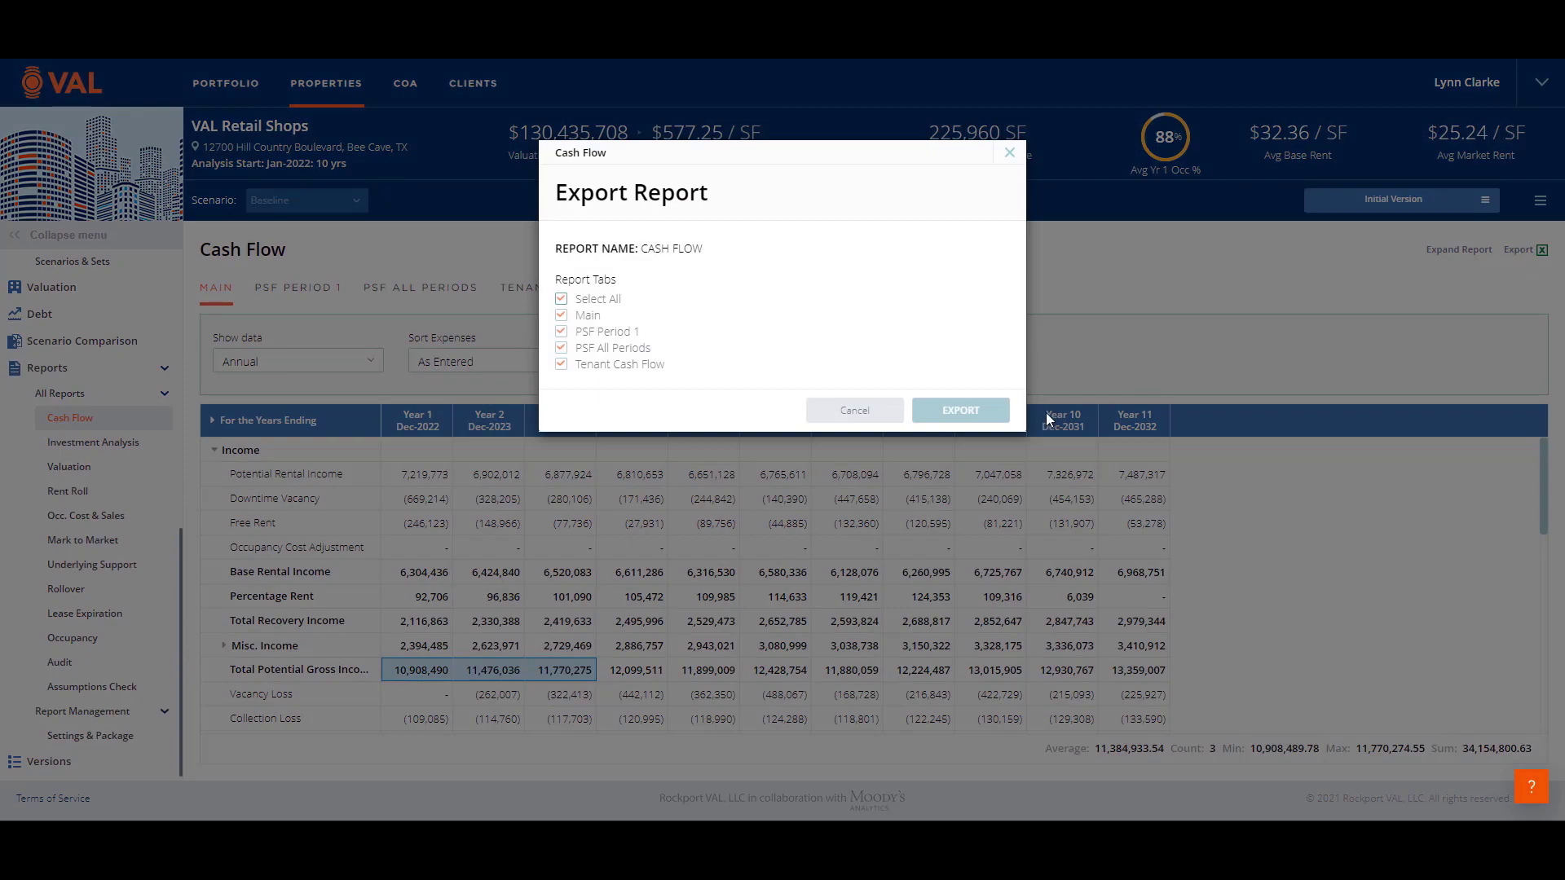
click(982, 411)
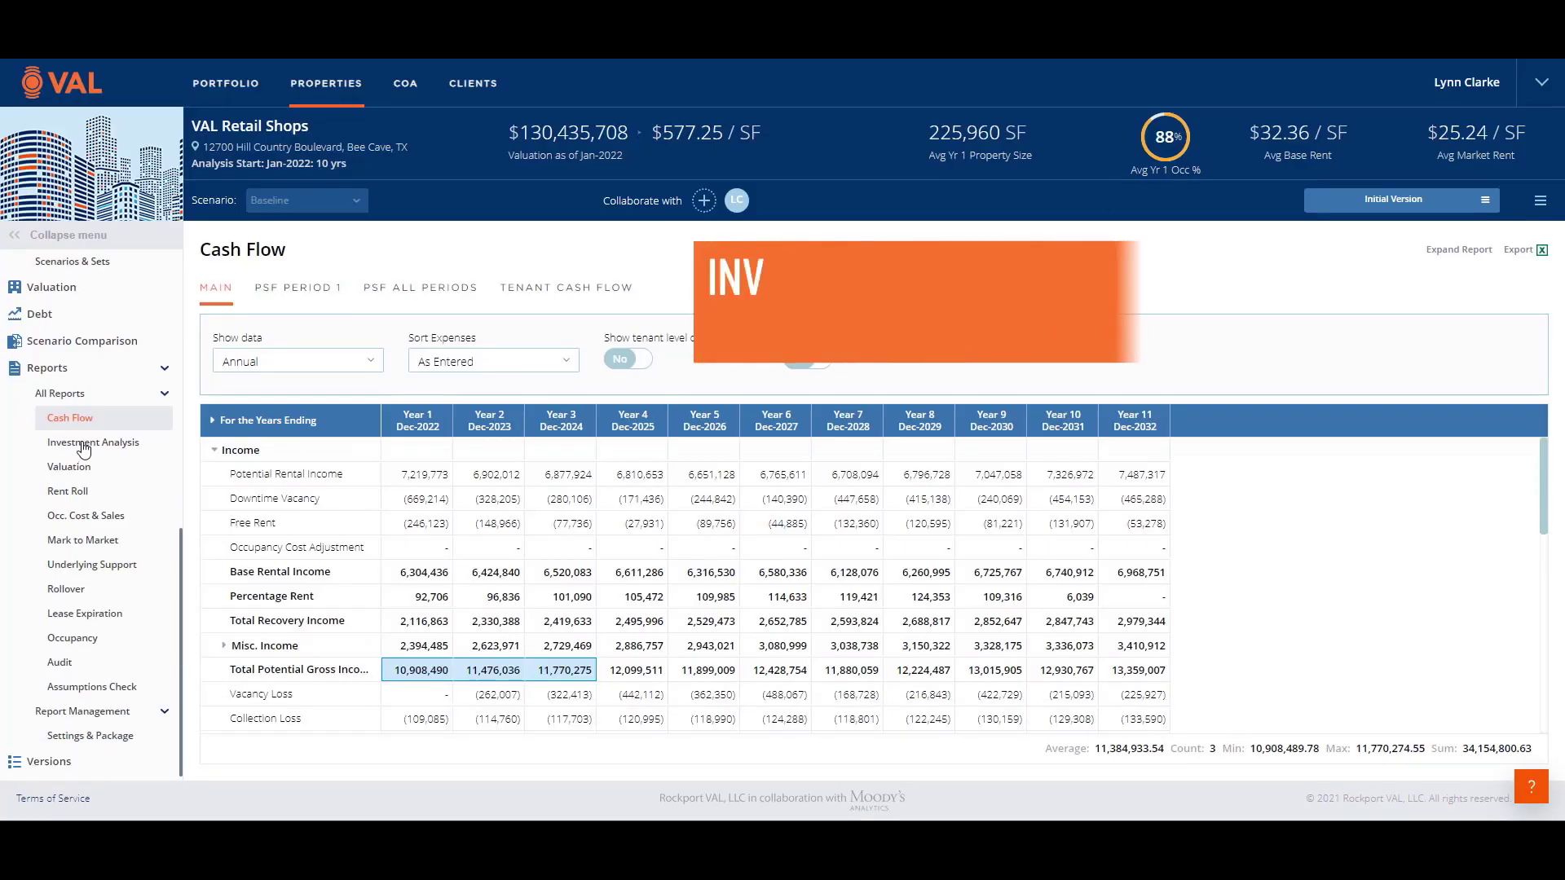
Base the Investment Analysis purchase on As is DCF, accepting residual value as sale amount.
click(93, 444)
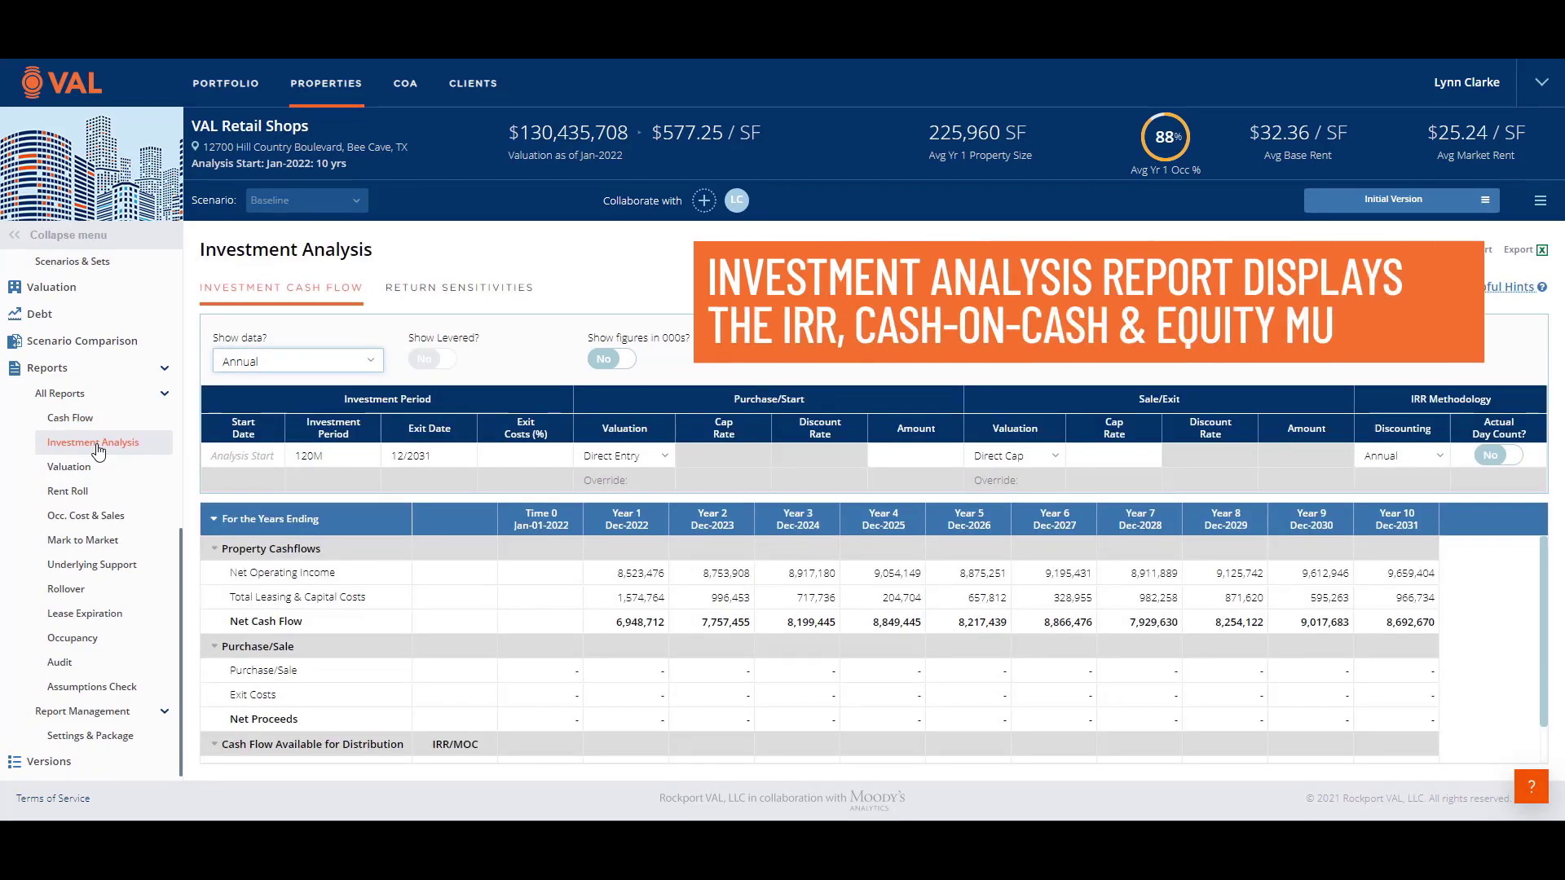
click(669, 456)
click(669, 435)
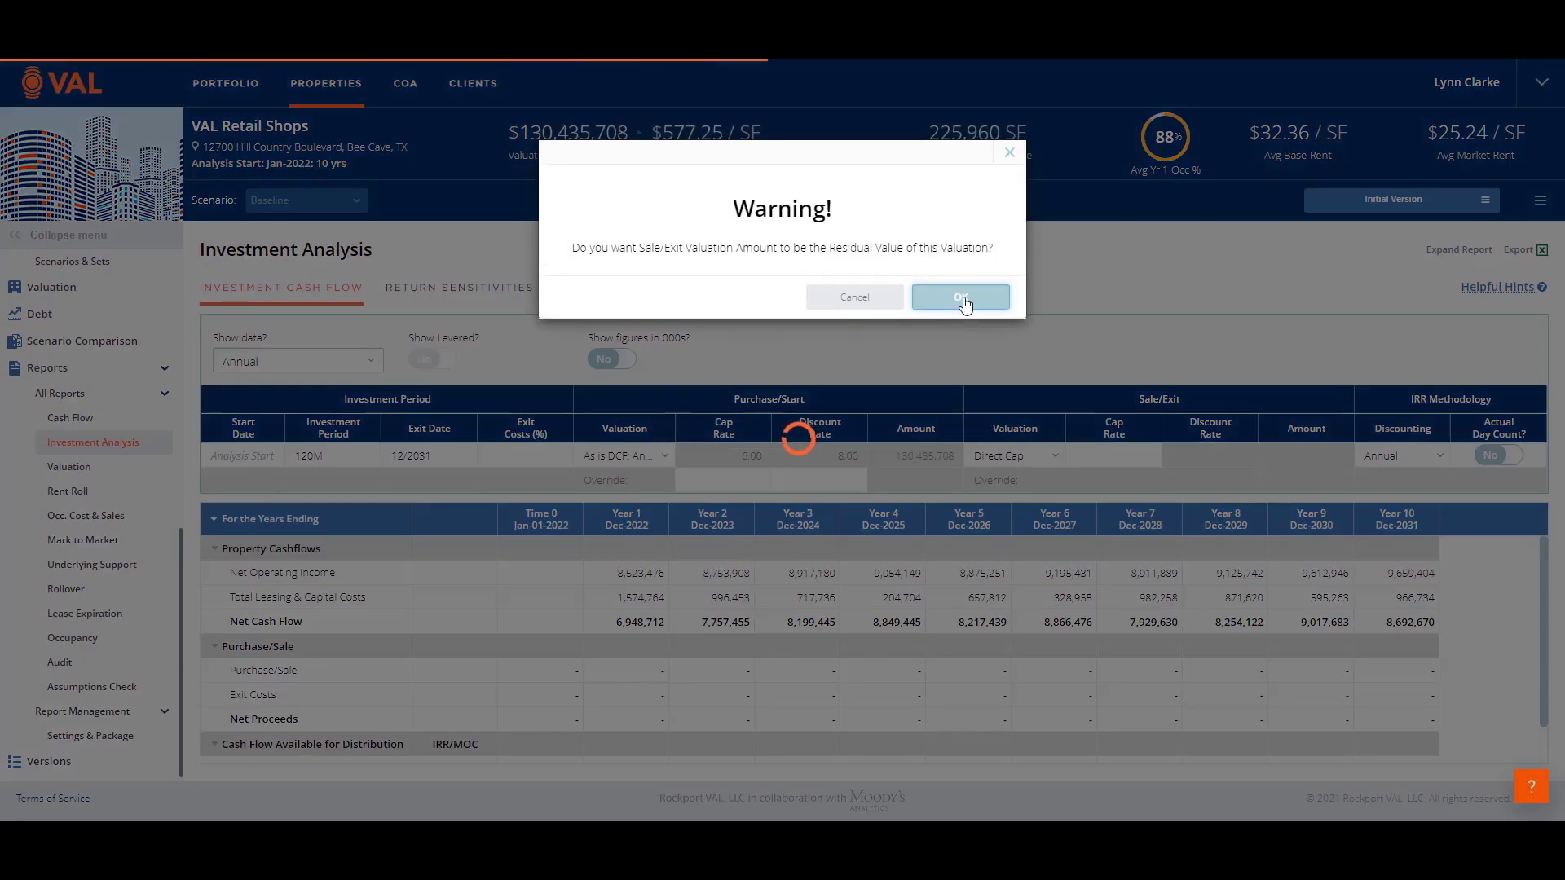
click(962, 298)
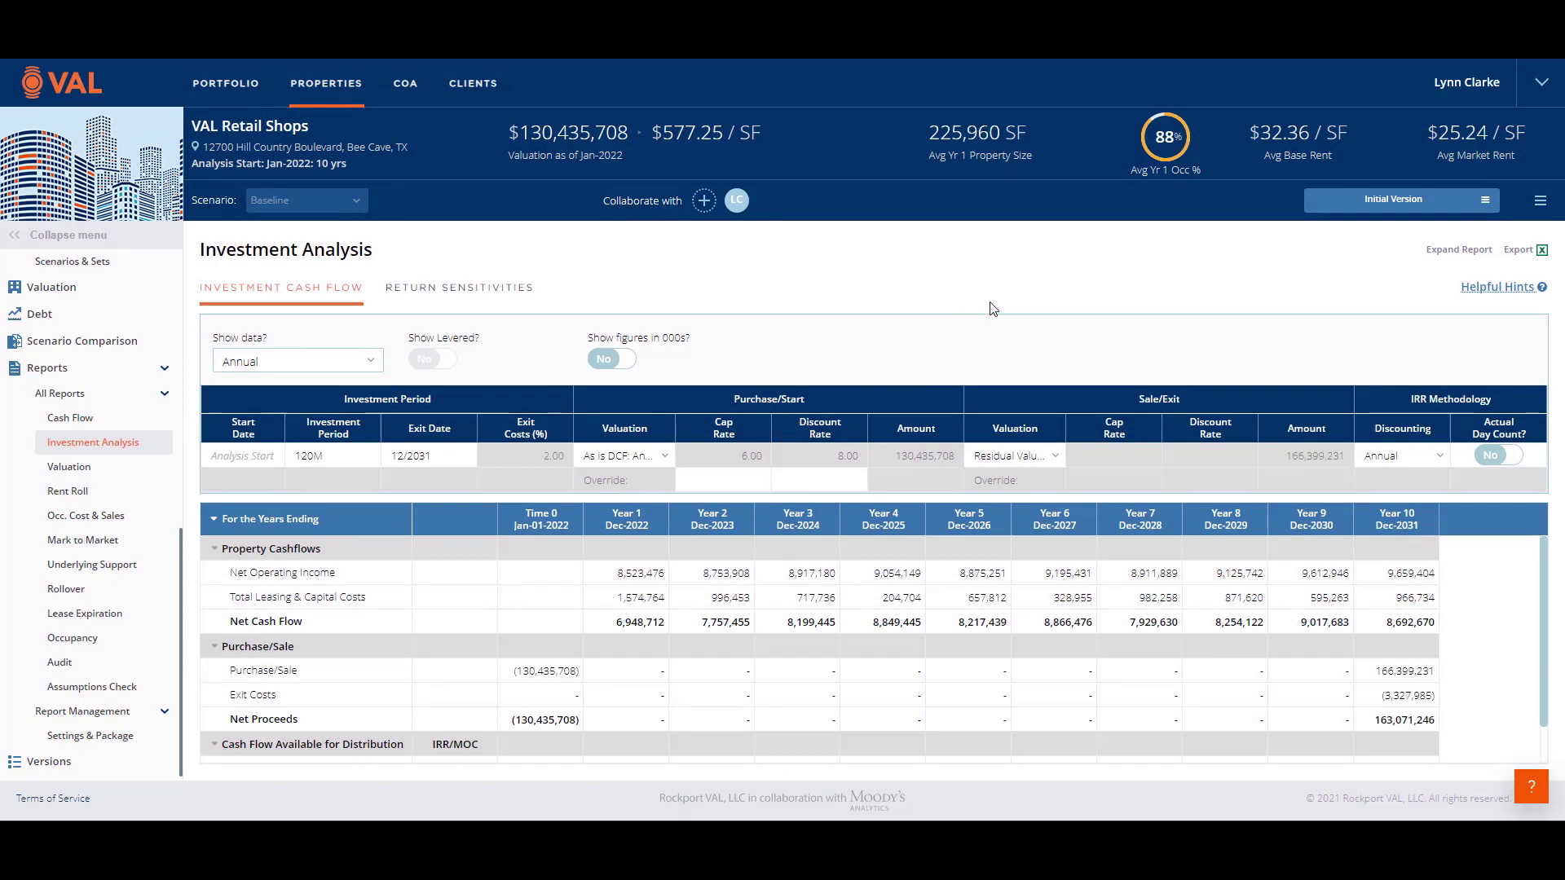
Inspect the full-width Investment Analysis: Year 1 cash flow, purchase, Year 10 sale, IRR and multiple.
click(1432, 250)
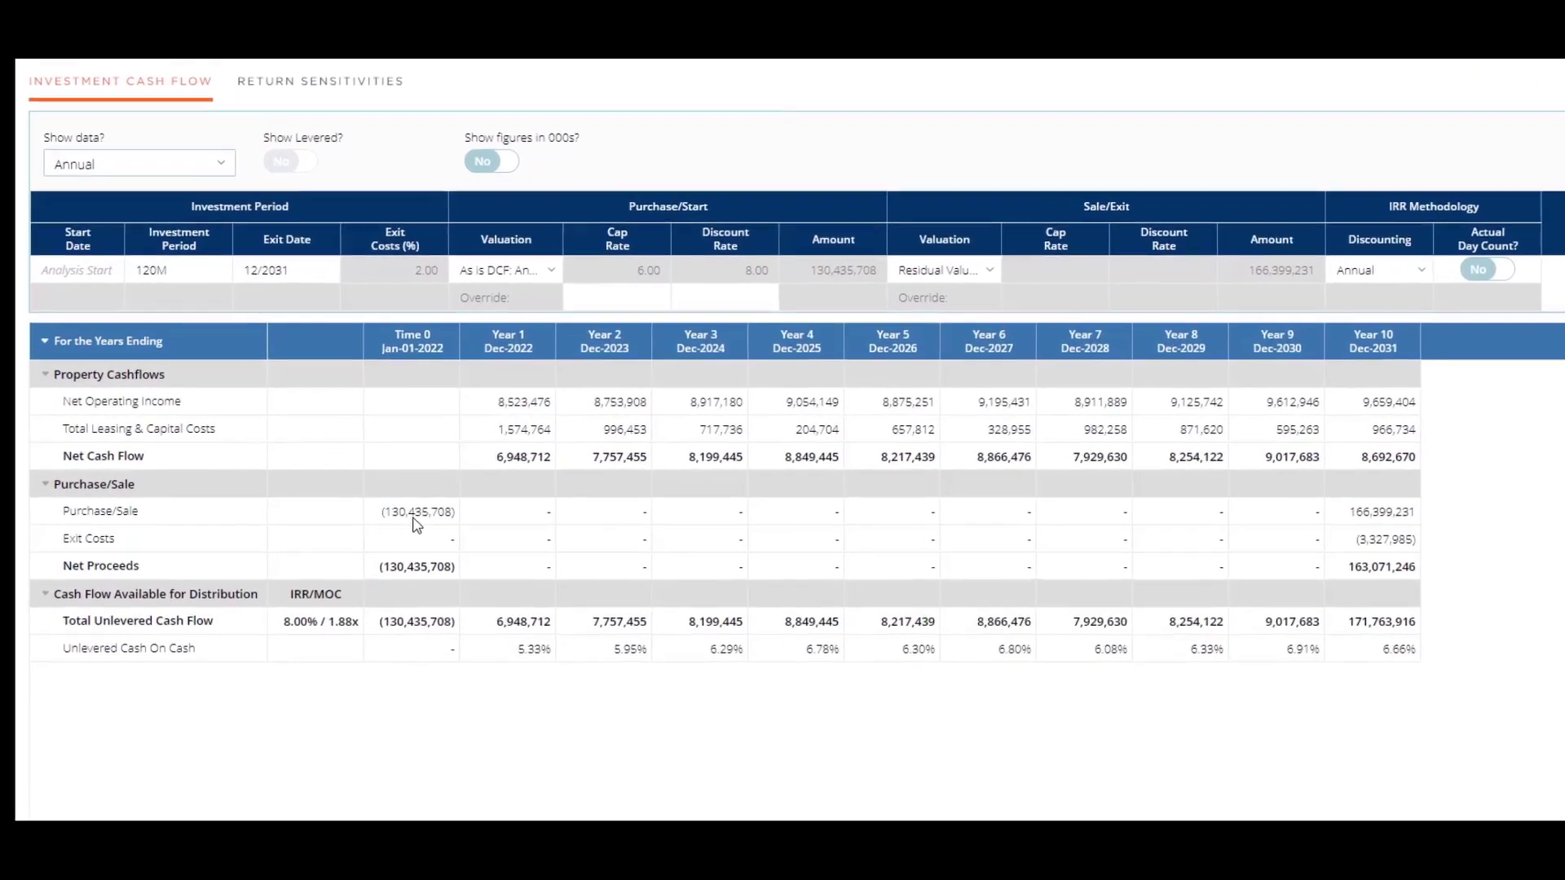
click(528, 463)
click(426, 520)
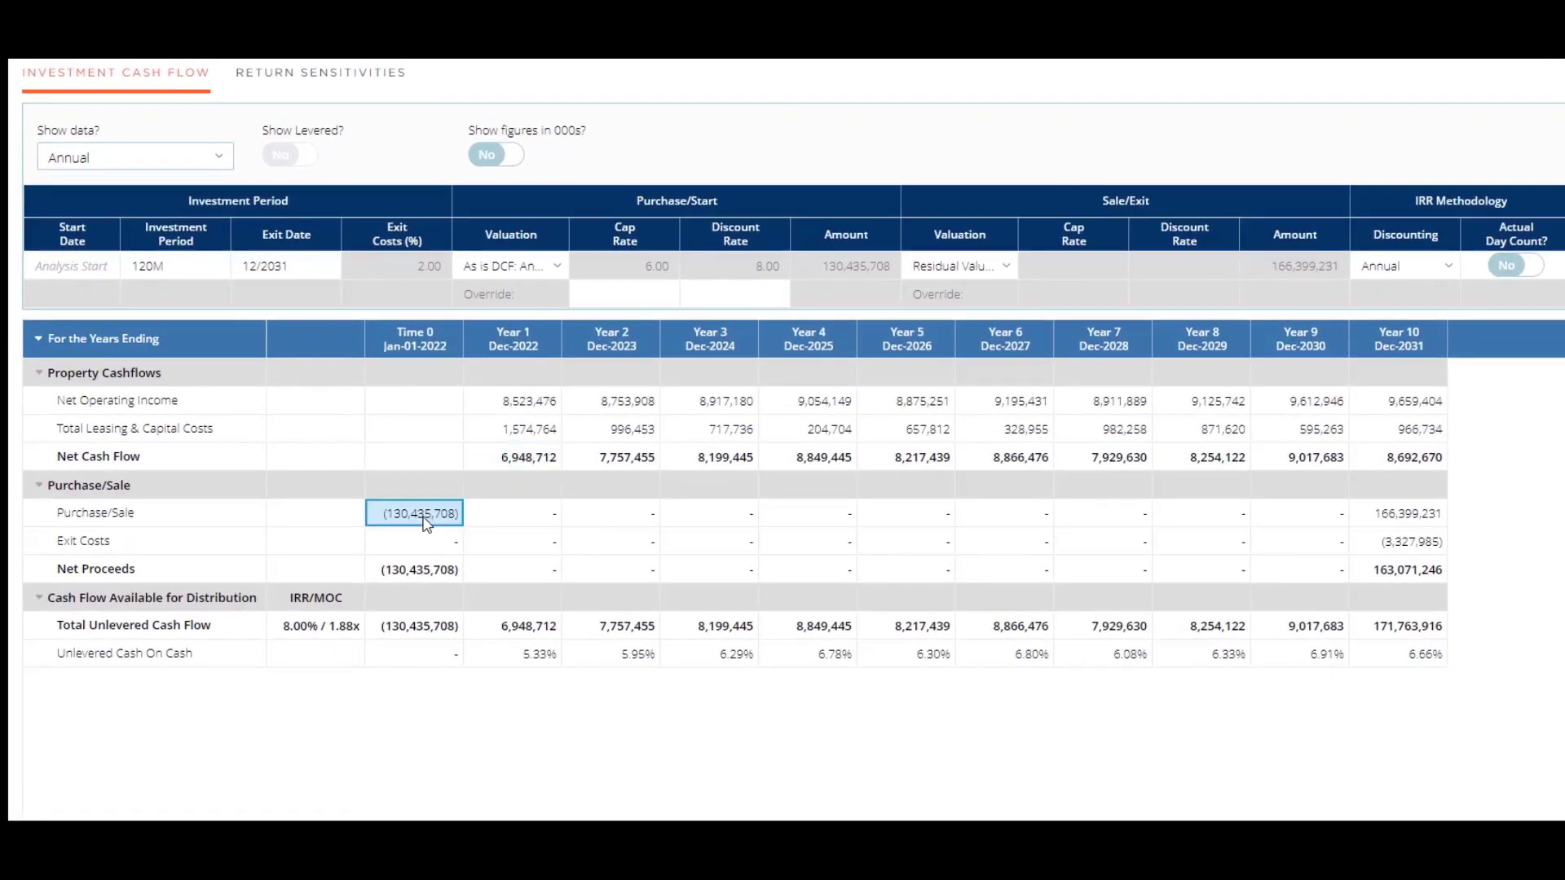
click(1418, 514)
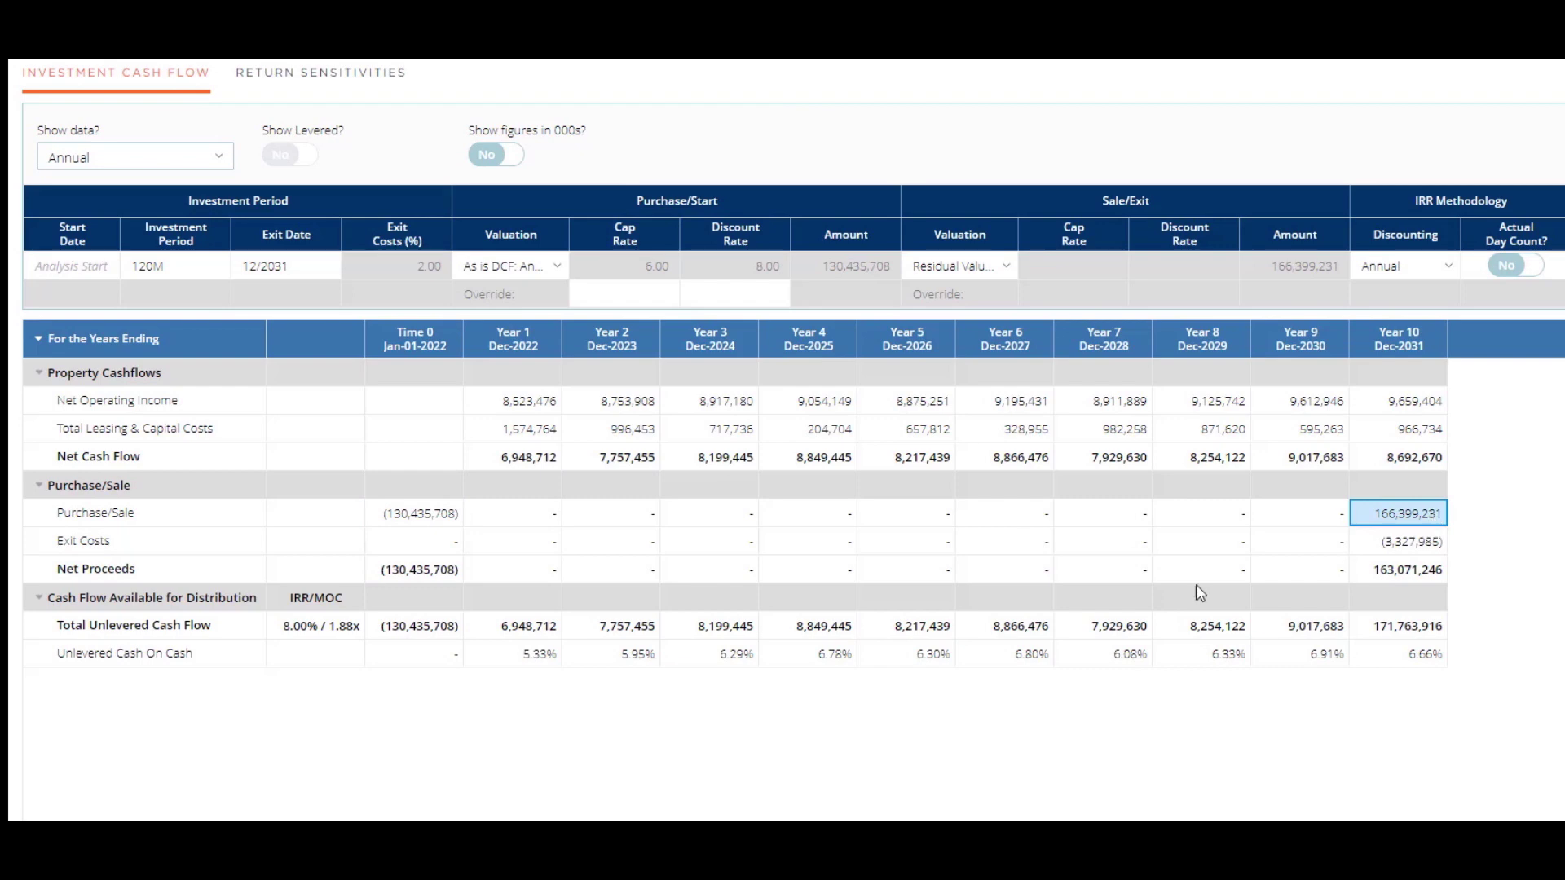
click(340, 628)
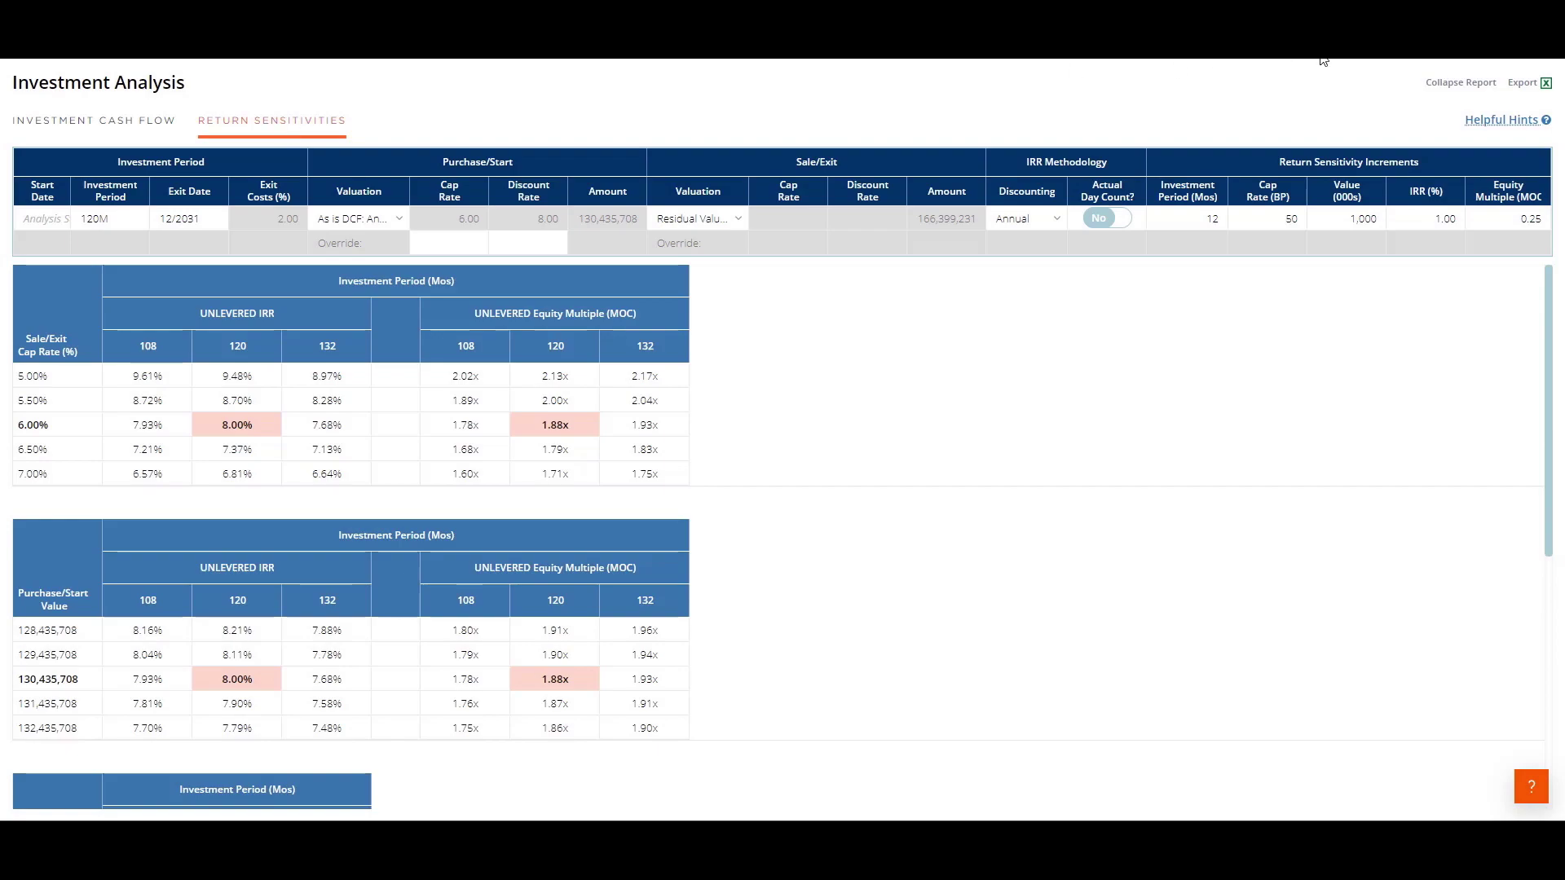
click(1455, 83)
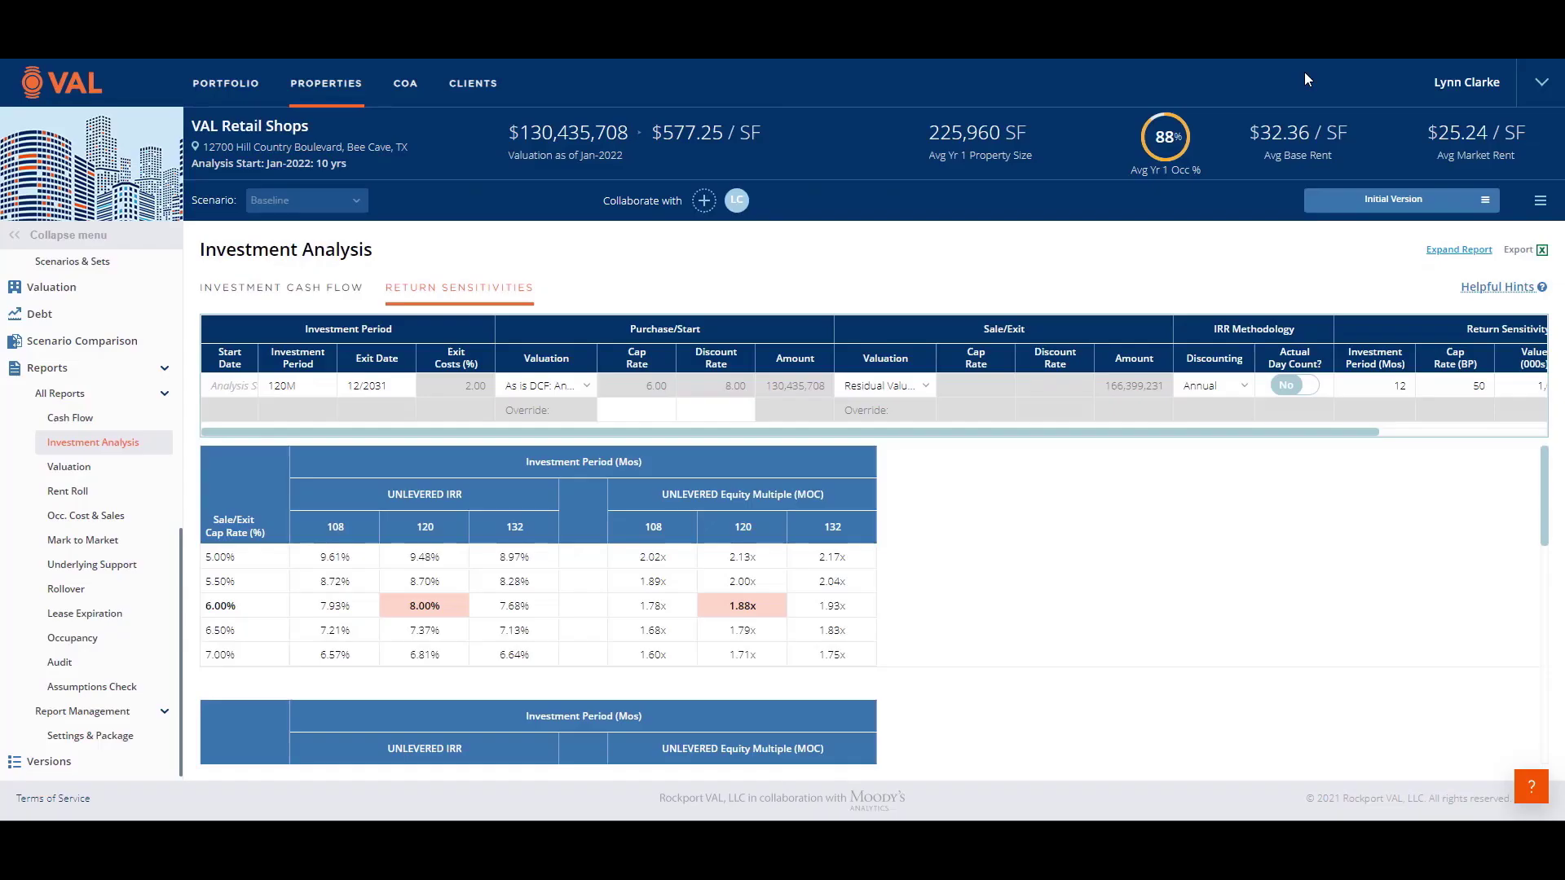
click(78, 468)
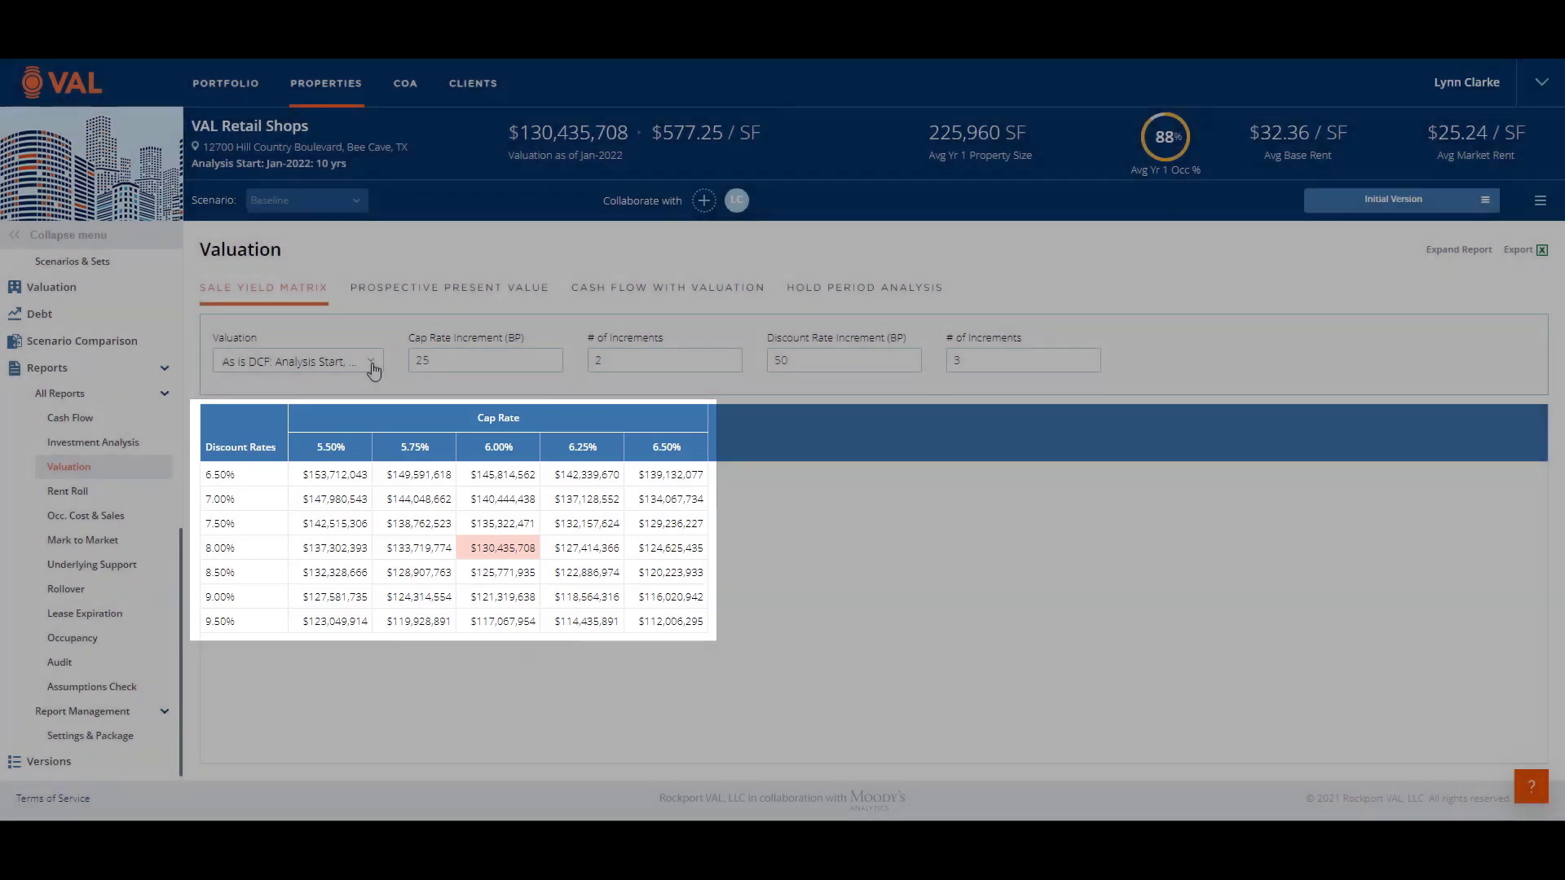
Keep As is DCF for the matrix and view Prospective Present Value at full width, then collapse.
click(374, 367)
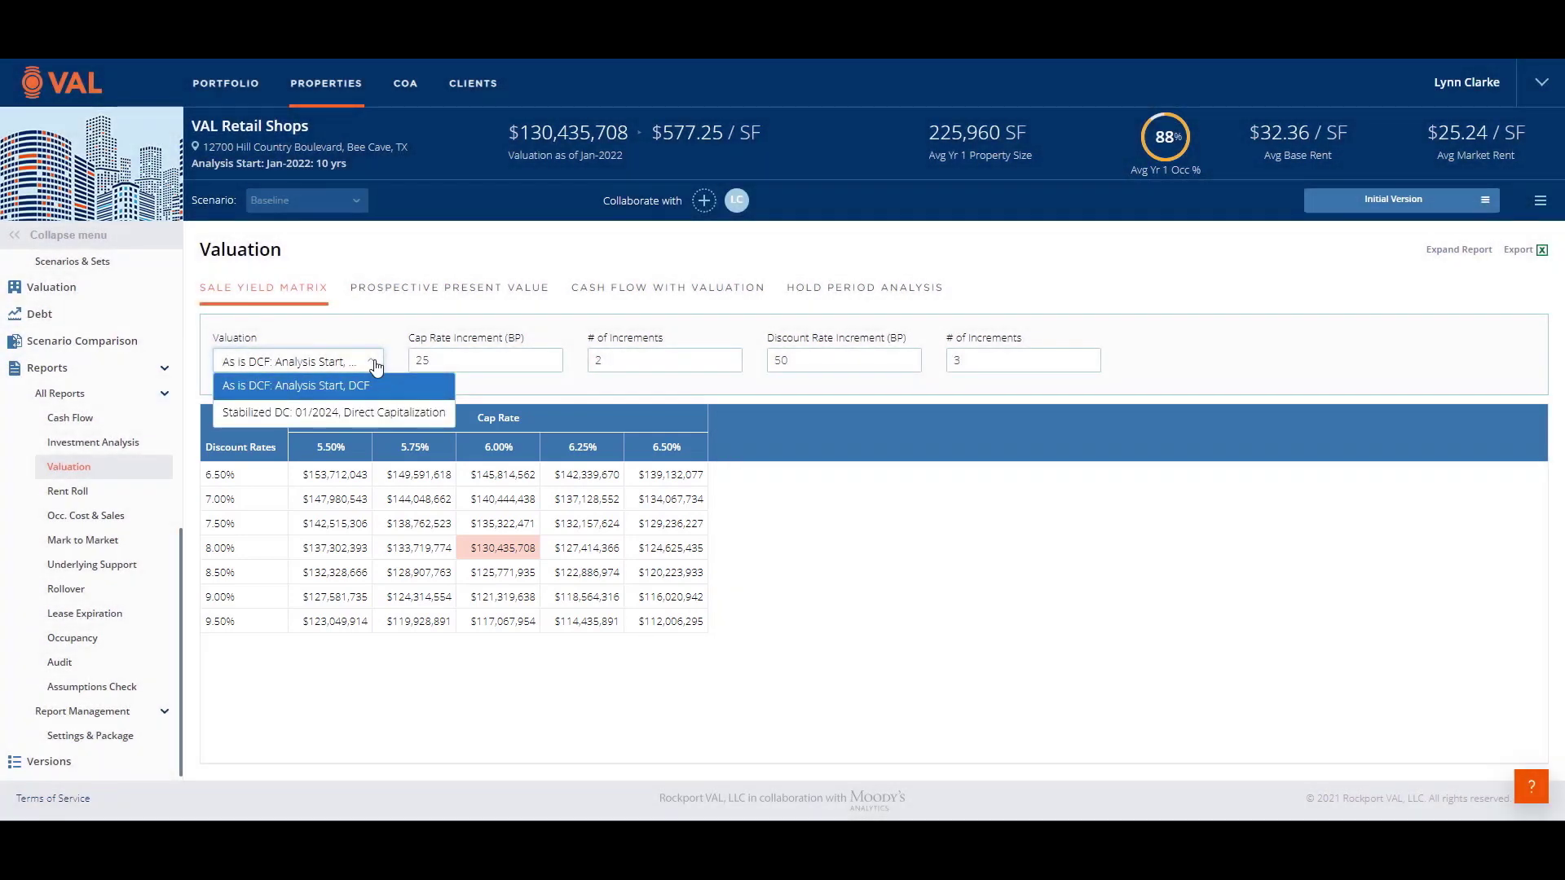
click(374, 367)
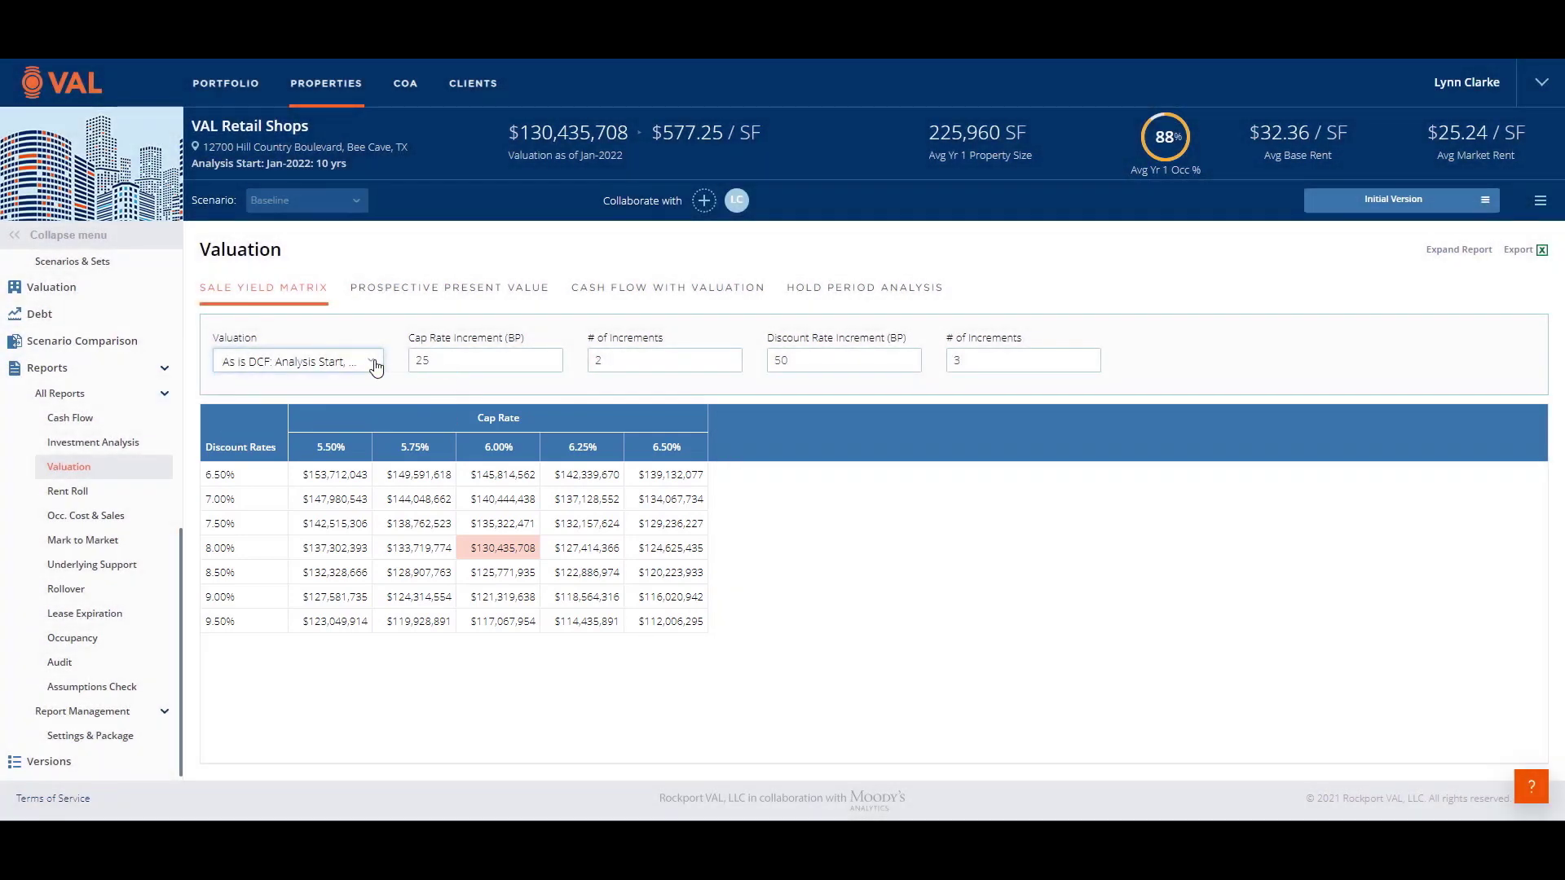
click(409, 290)
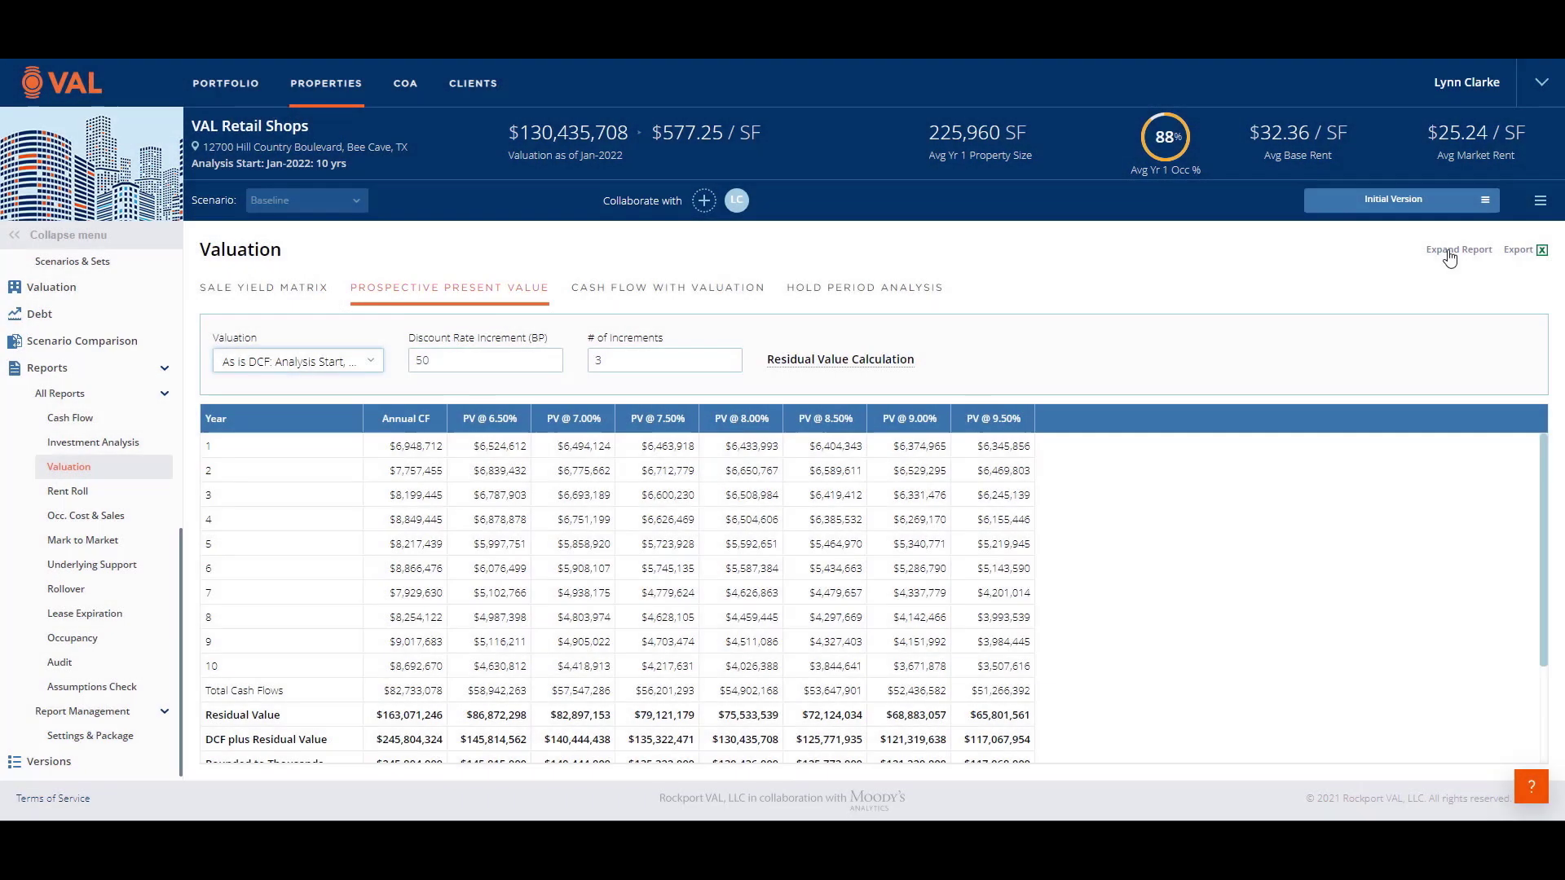
click(1456, 250)
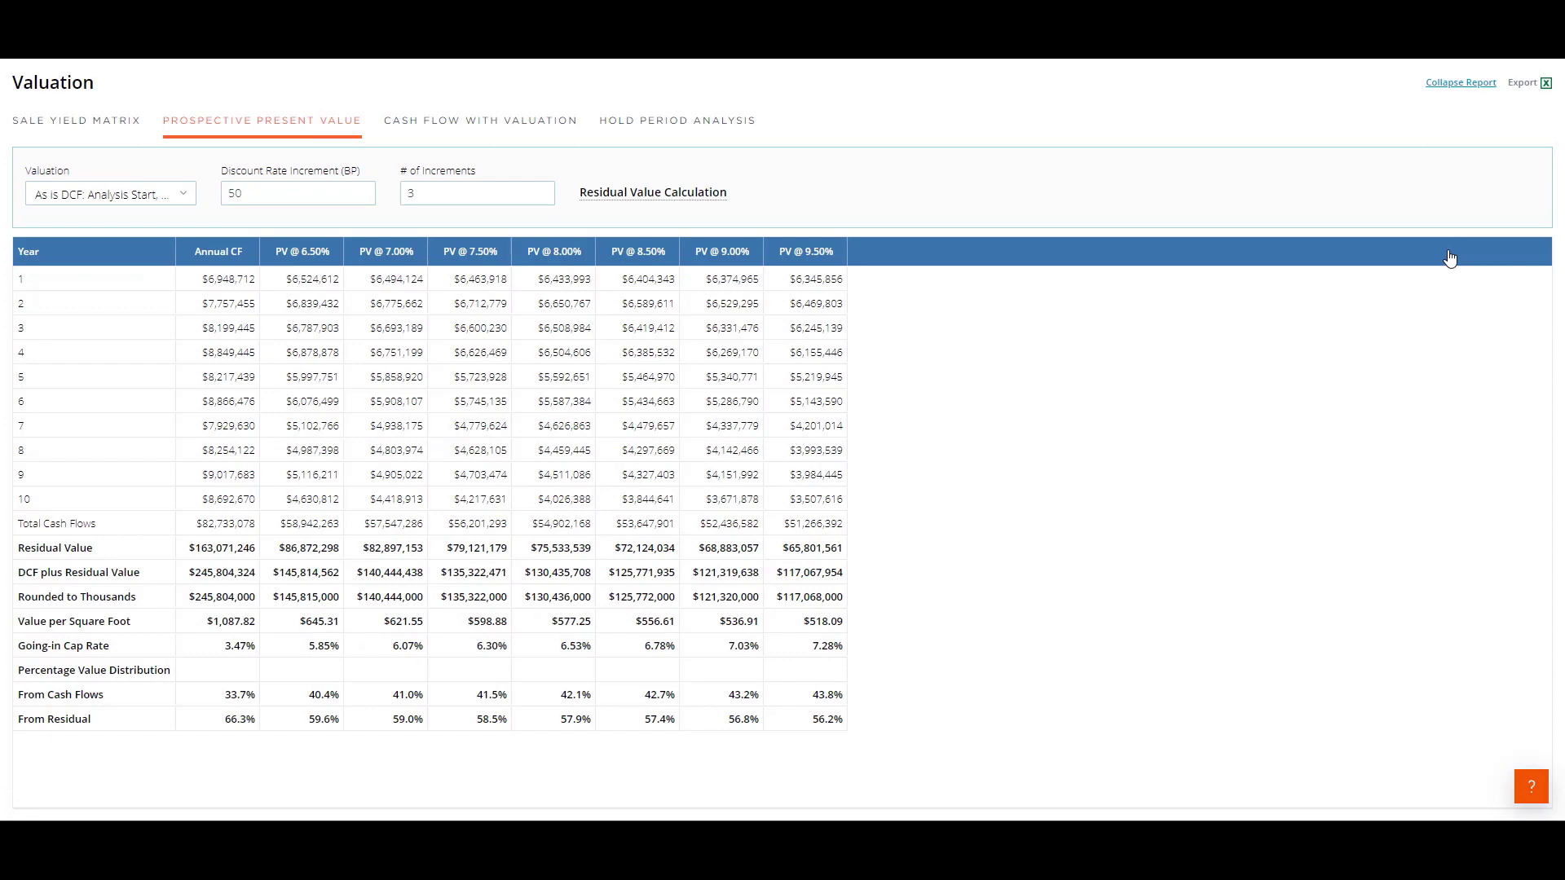
click(1461, 84)
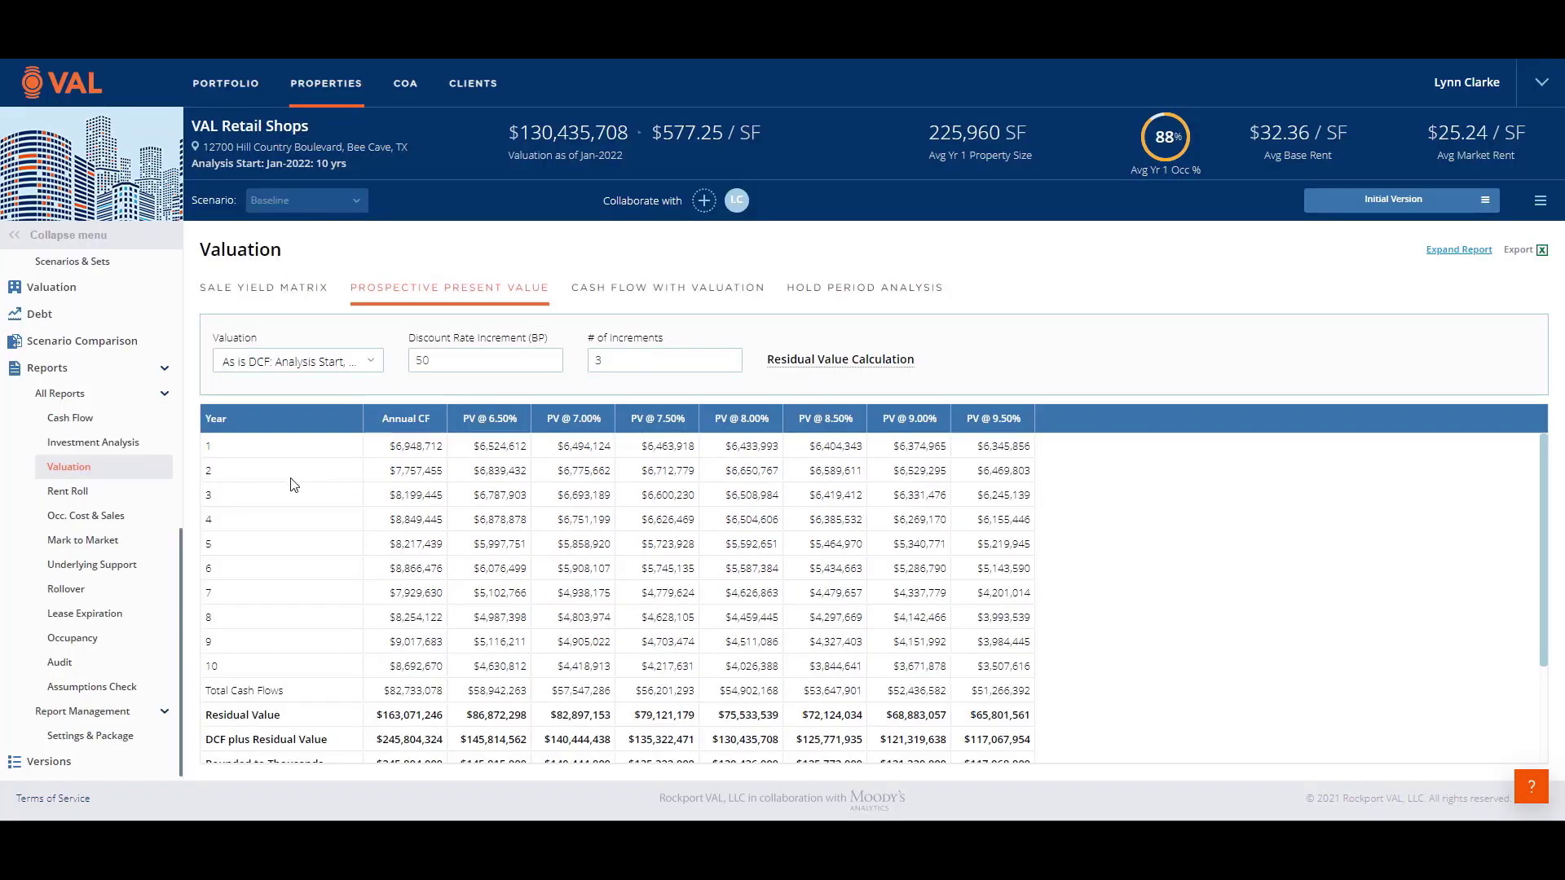
Review the Rent Roll tenant roster, then show Tenant Payables and Tenant Sales in Occ. Cost & Sales.
click(69, 491)
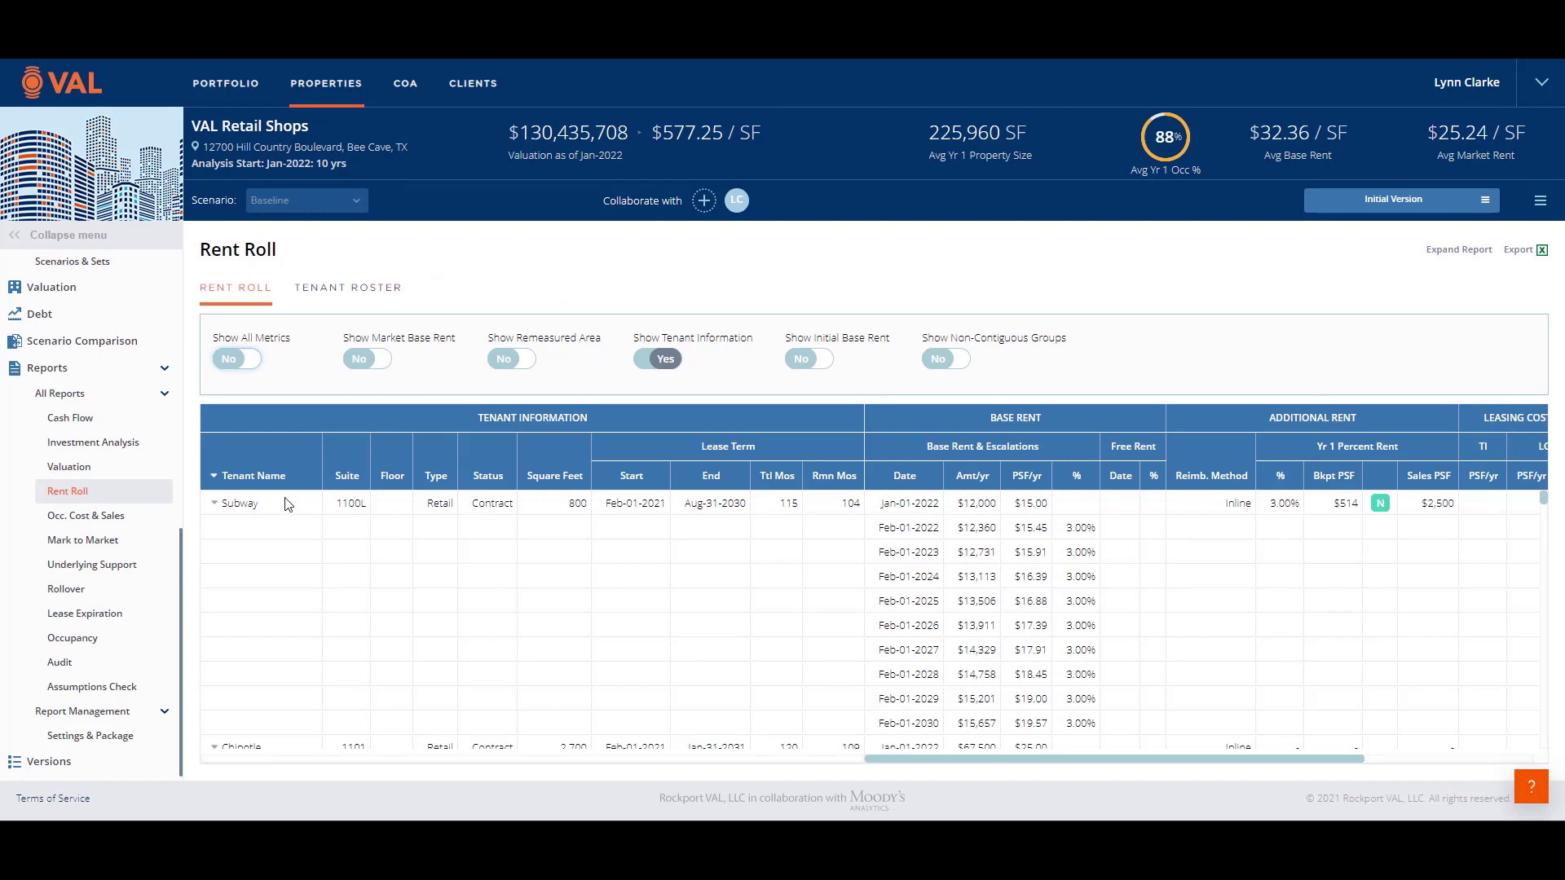
click(348, 292)
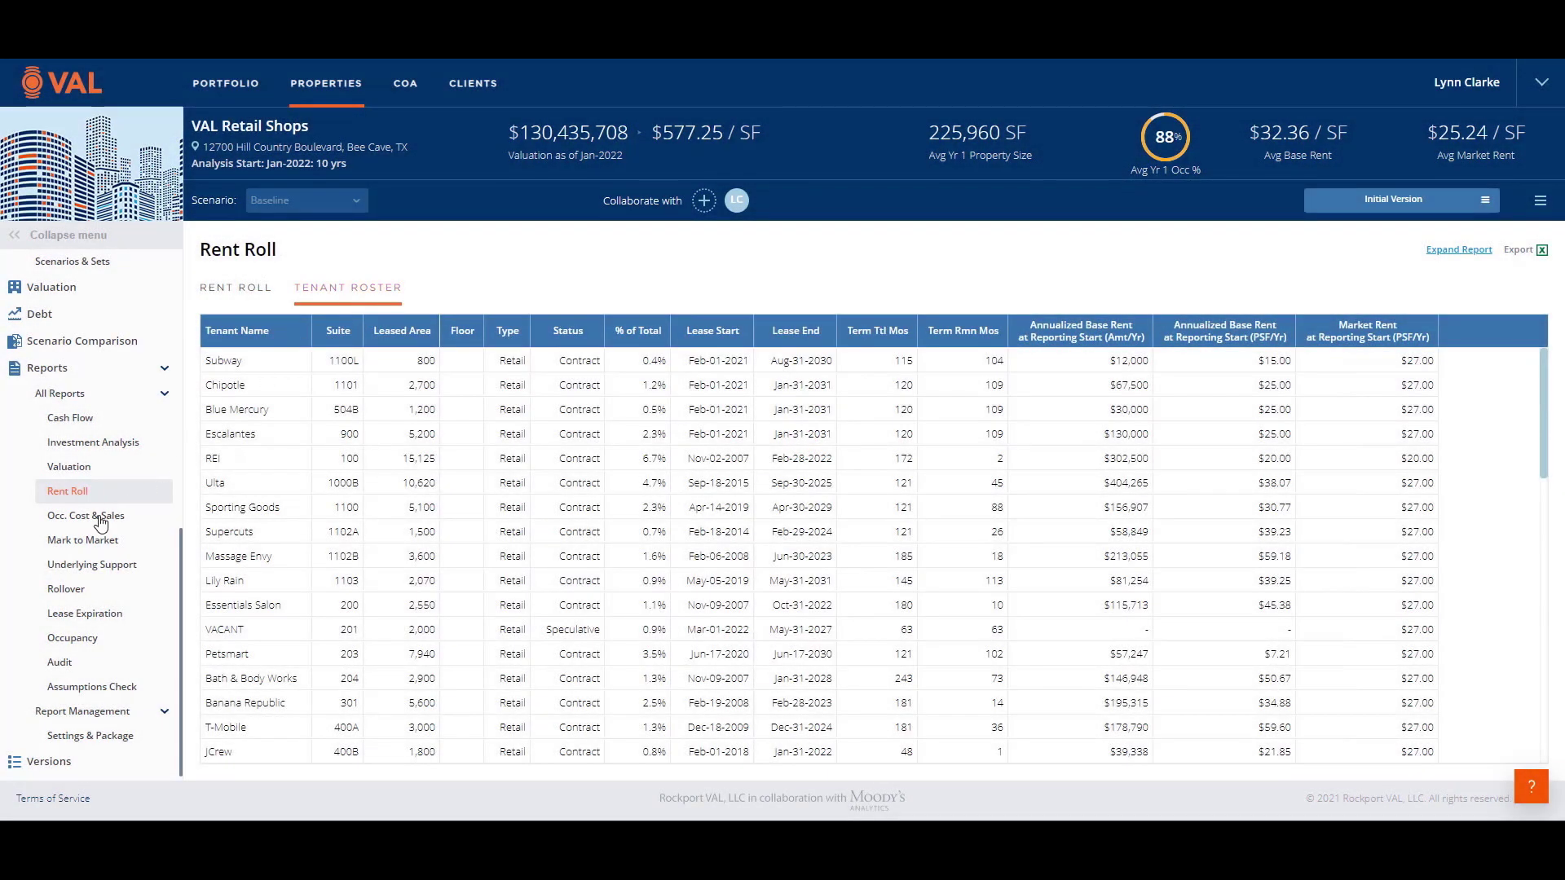
click(120, 502)
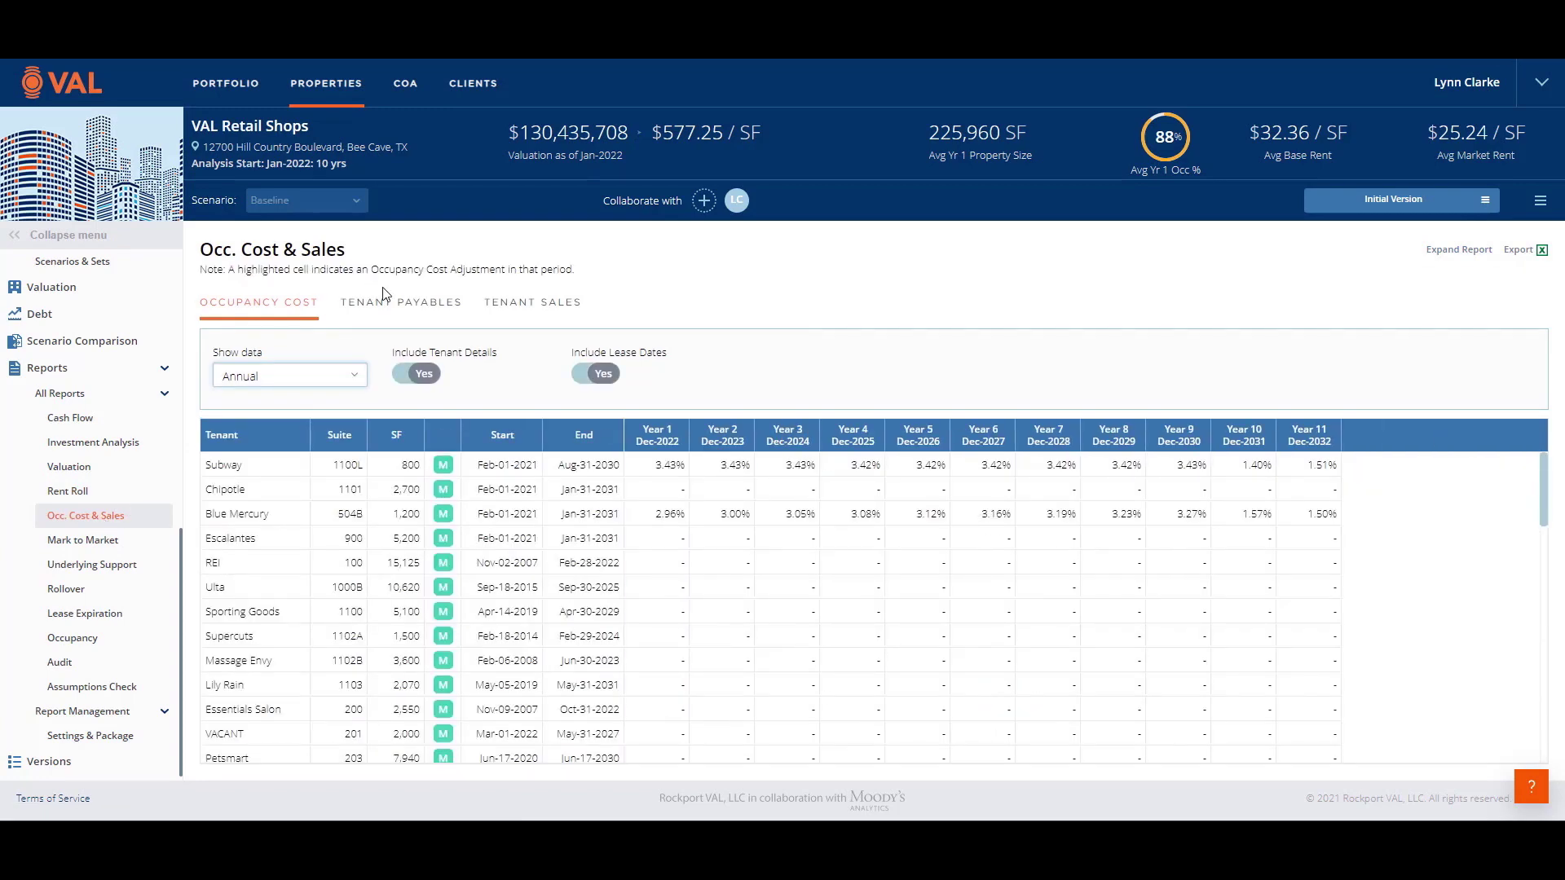
click(385, 310)
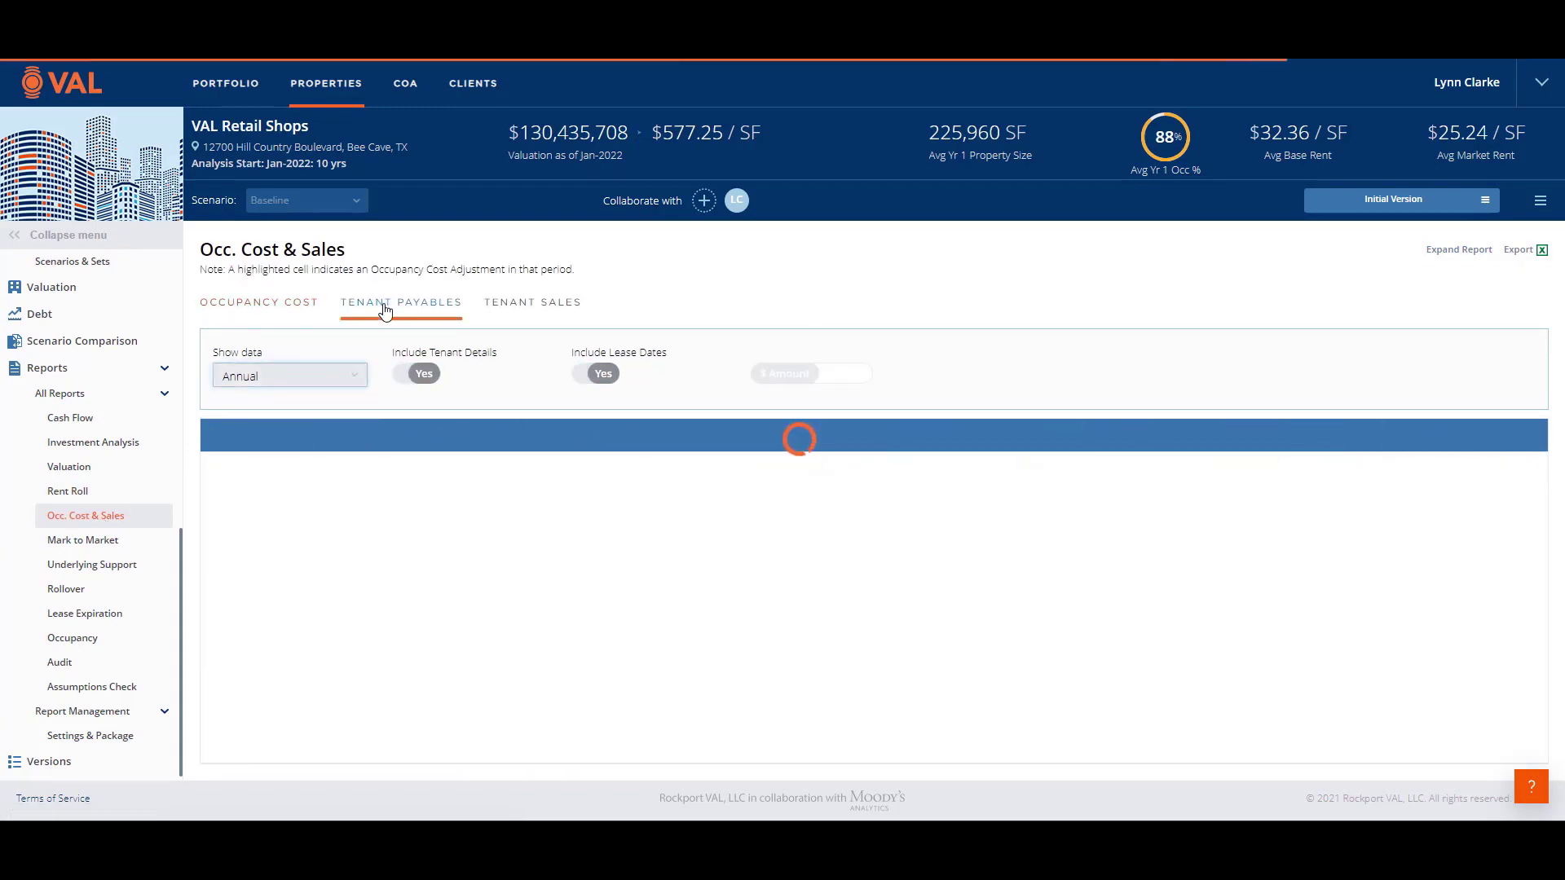
click(521, 309)
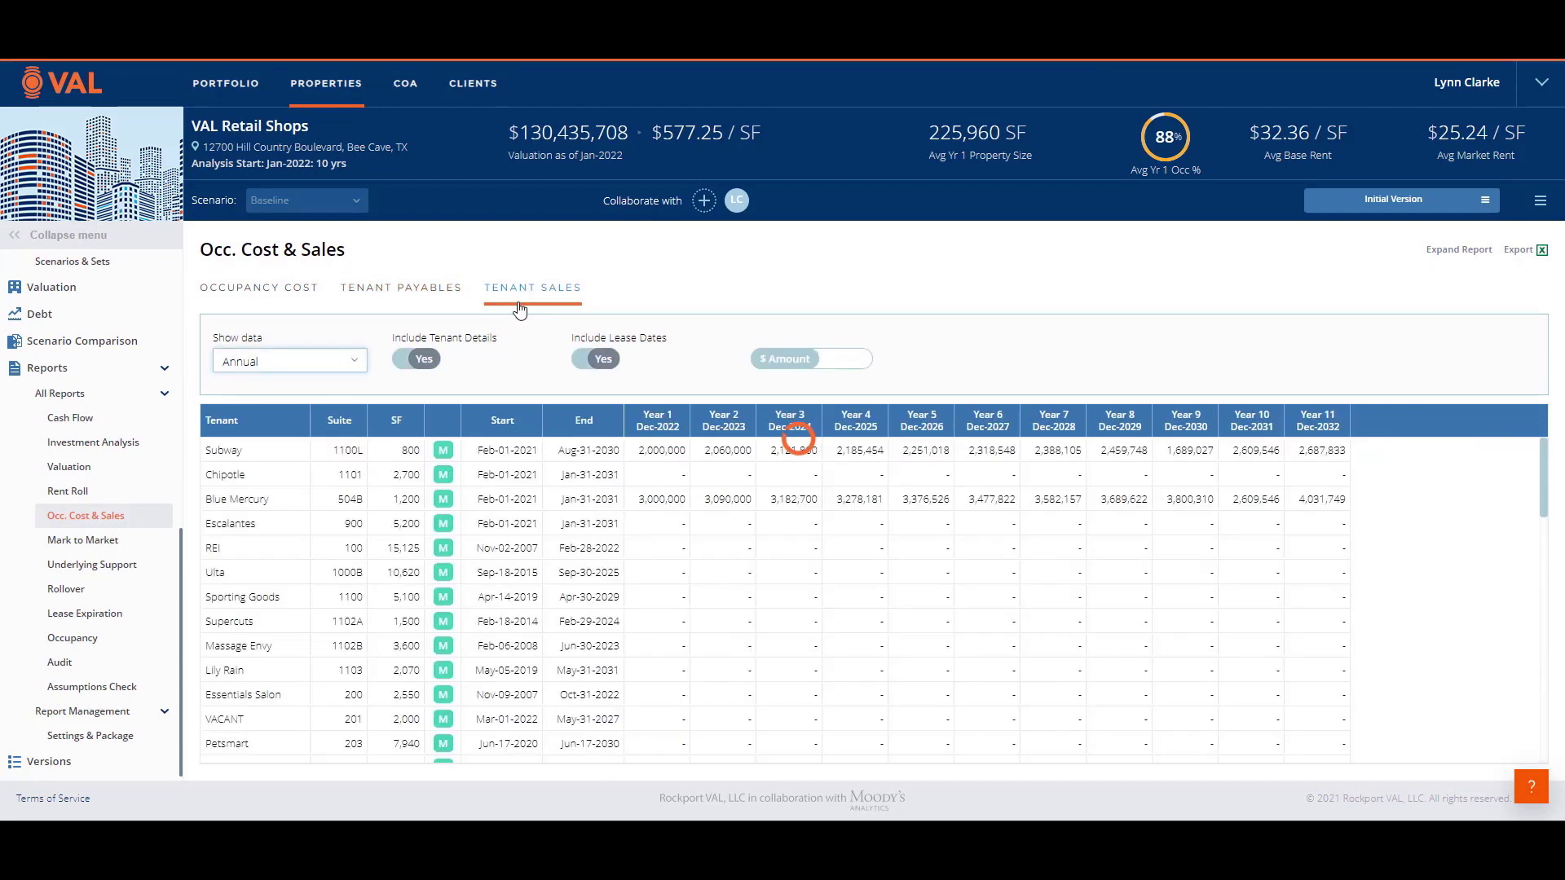
View Individual Rollover Assumptions and select the Year 4 values to see their totals.
click(64, 593)
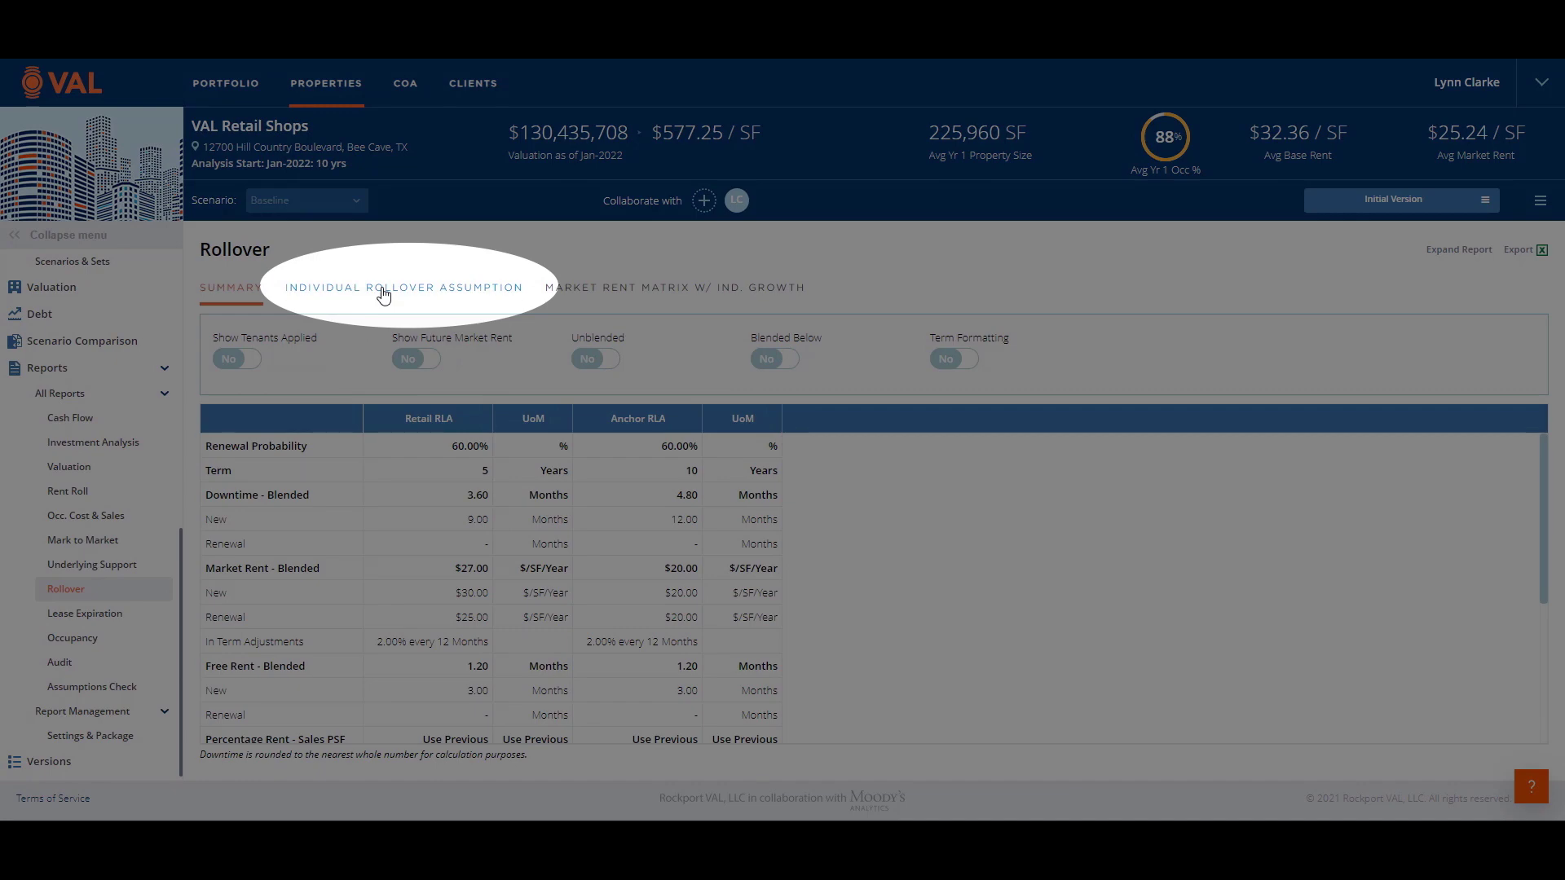
click(383, 290)
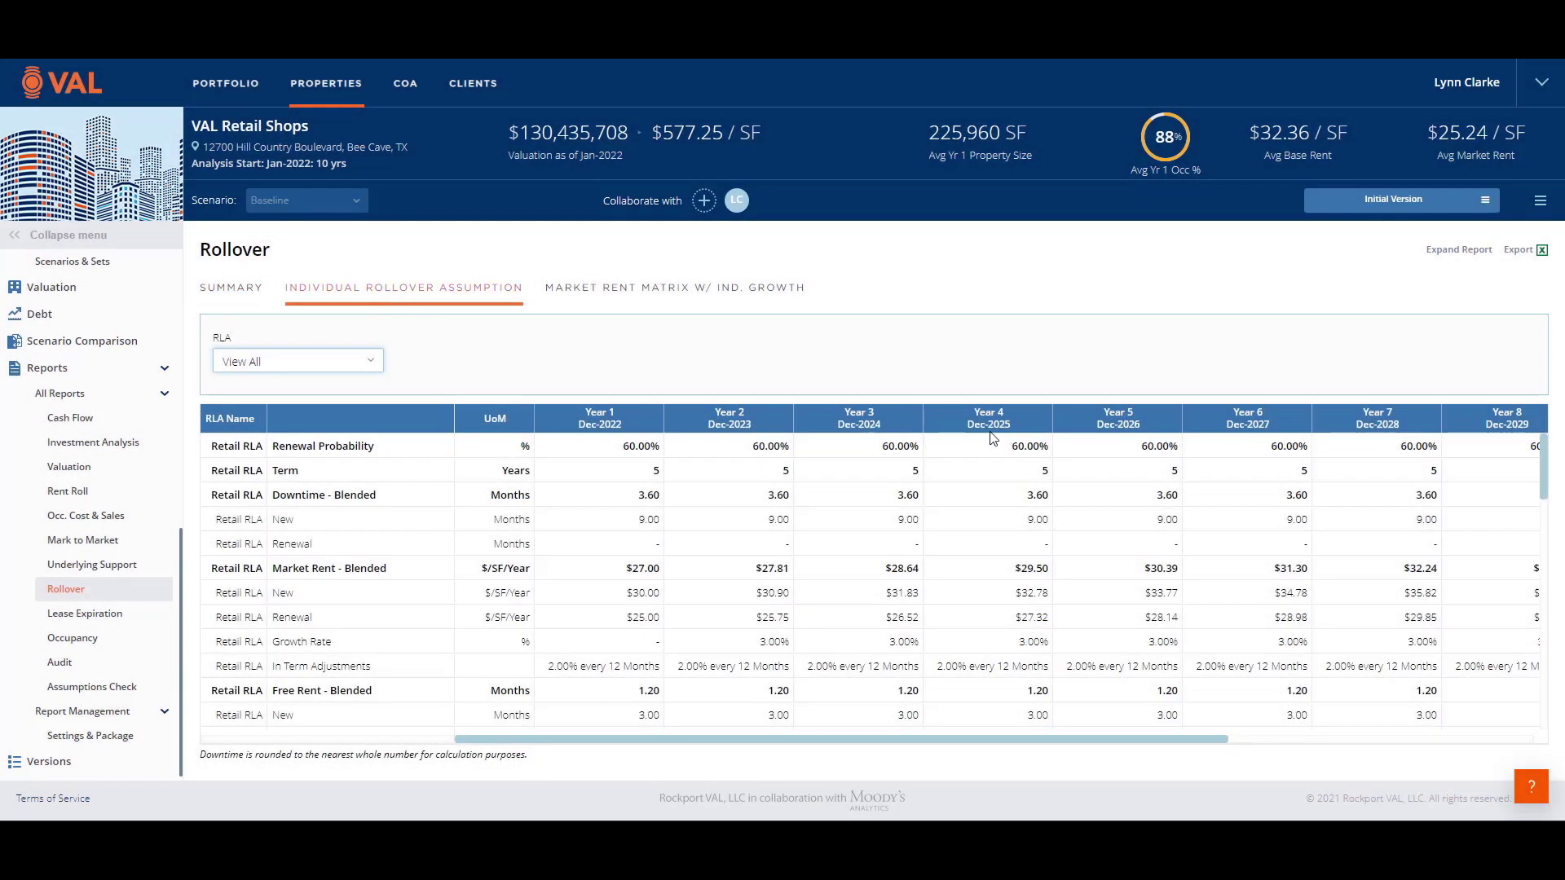
drag(1008, 446, 984, 559)
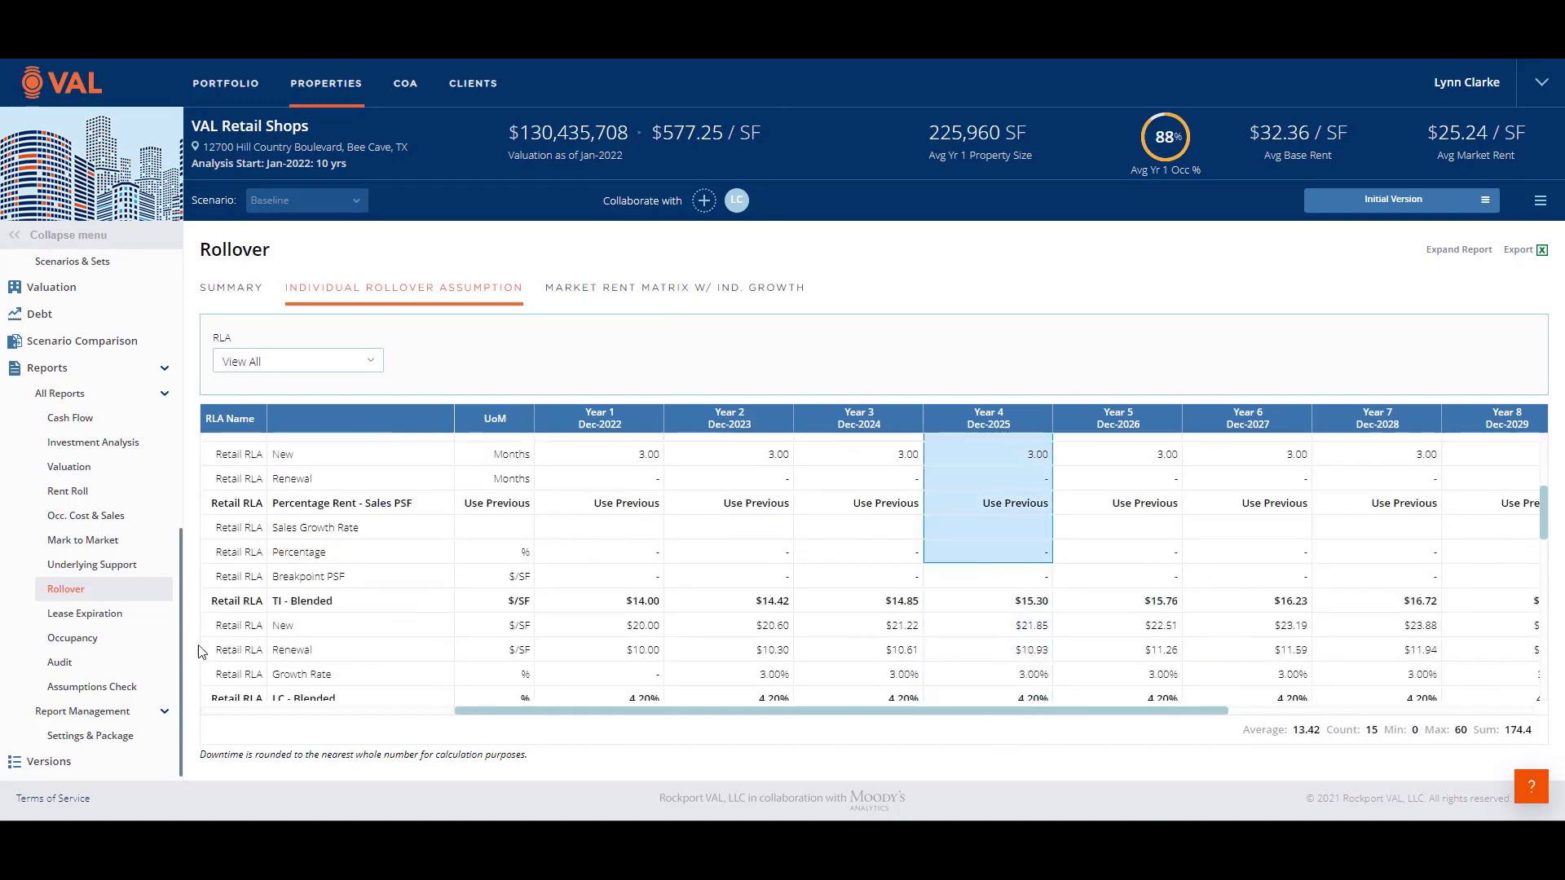
In Lease Expiration, select the 2022–2028 expiring area and show initial terms by tenant.
click(94, 618)
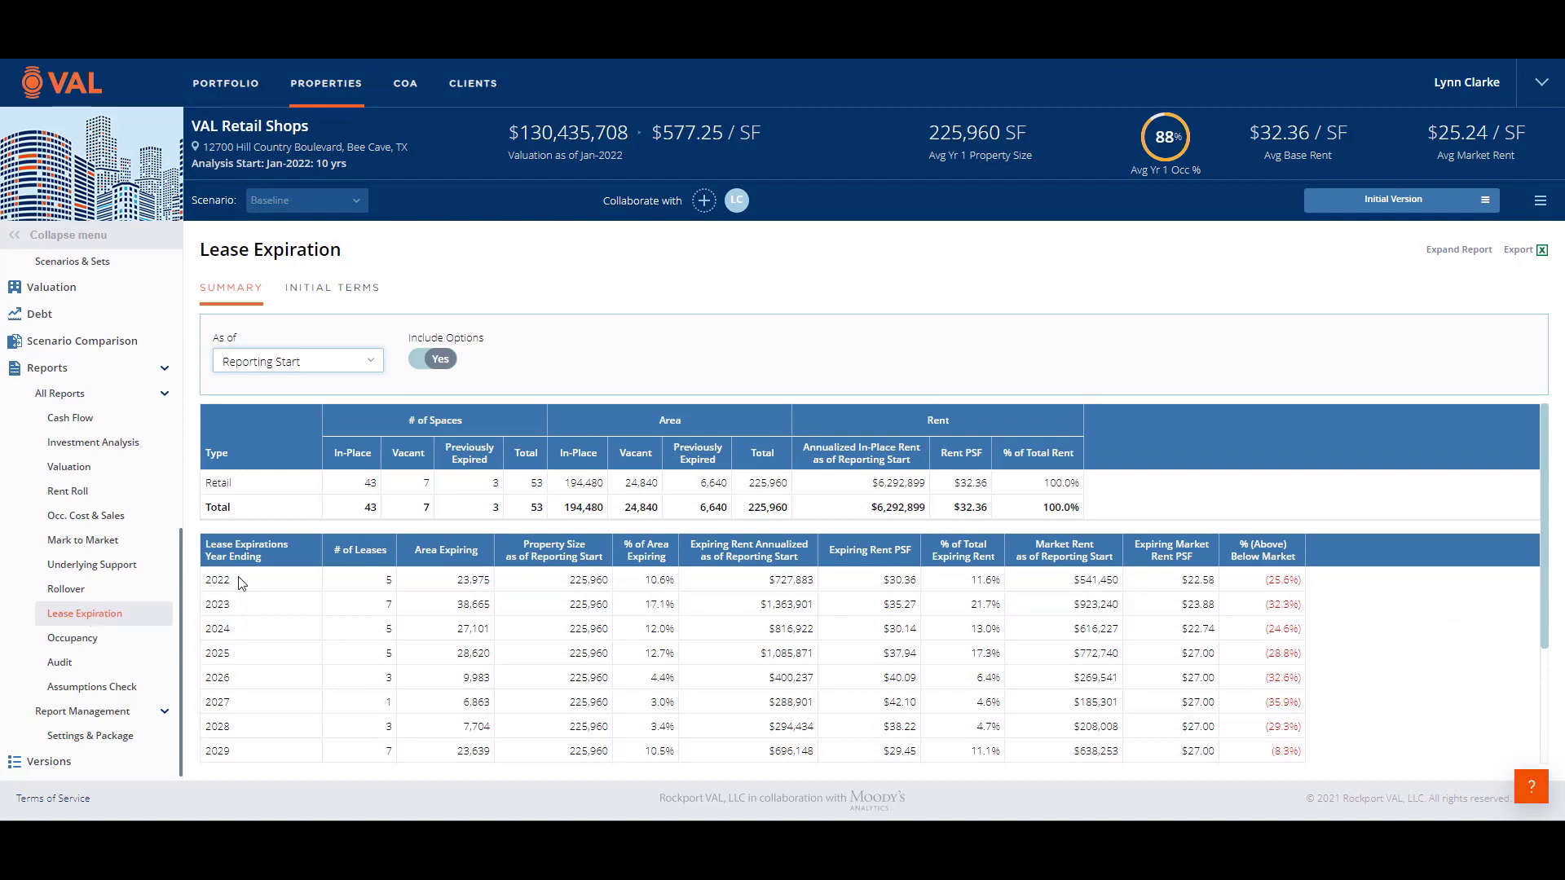
drag(454, 584, 448, 722)
click(351, 295)
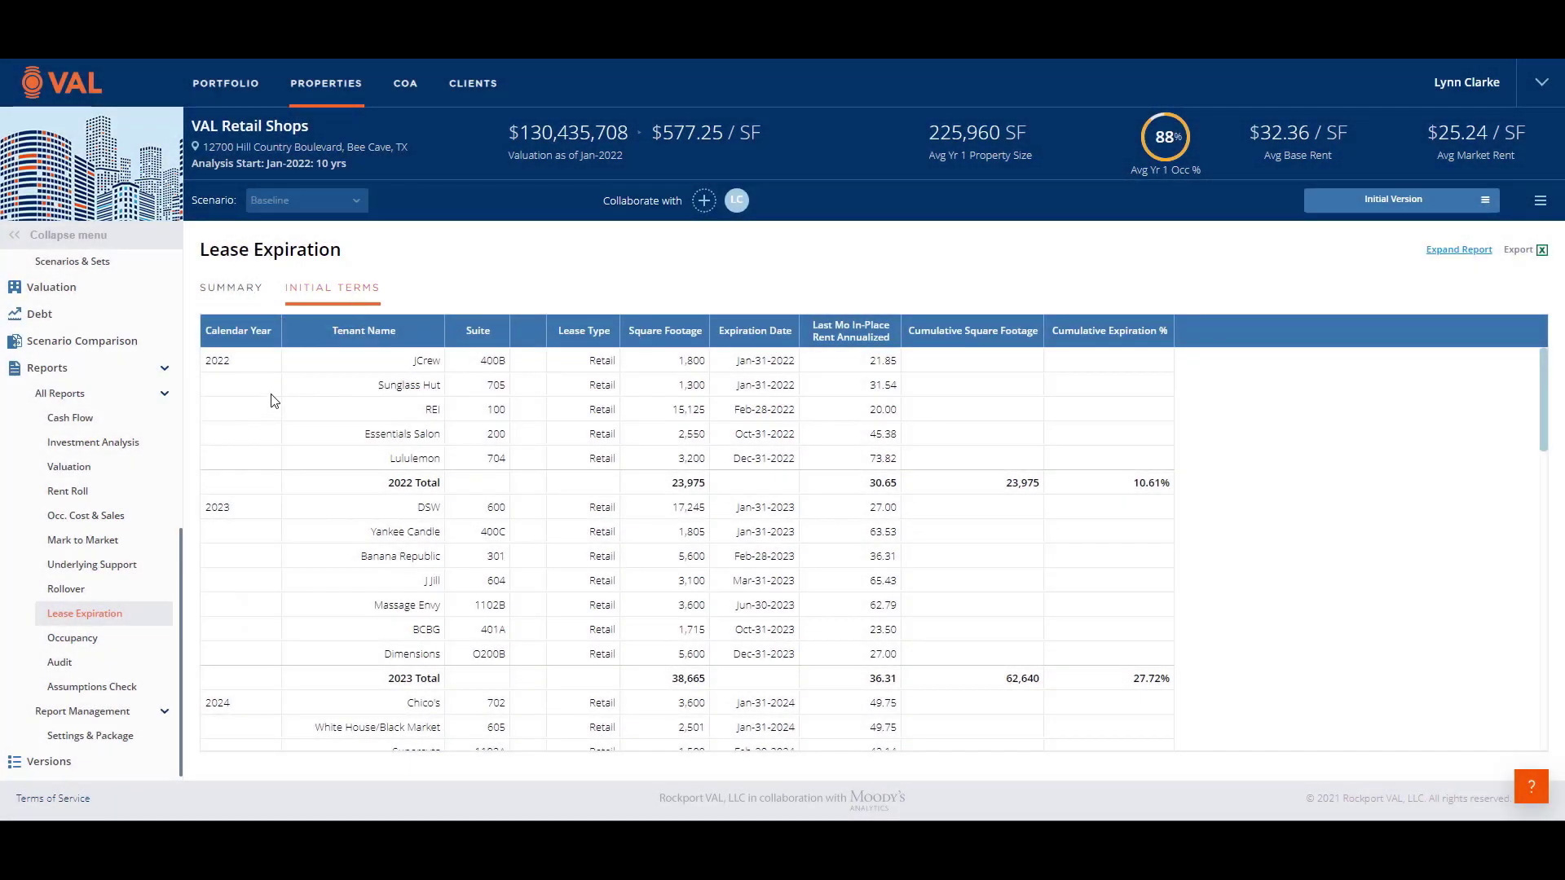
click(95, 744)
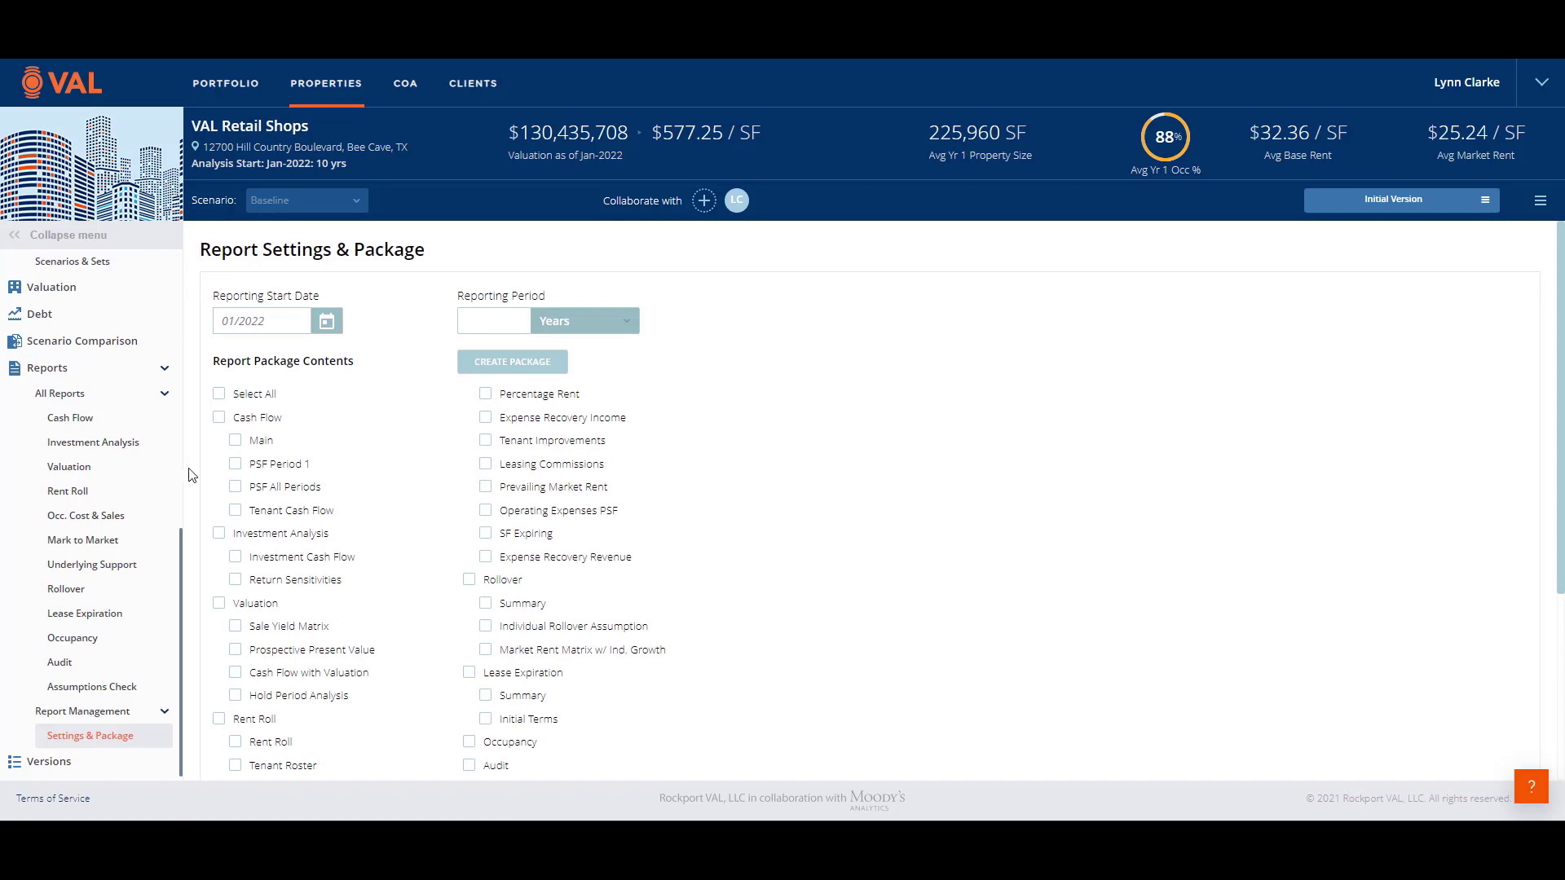
Generate a report package with all Cash Flow reports plus Investment Cash Flow.
click(219, 417)
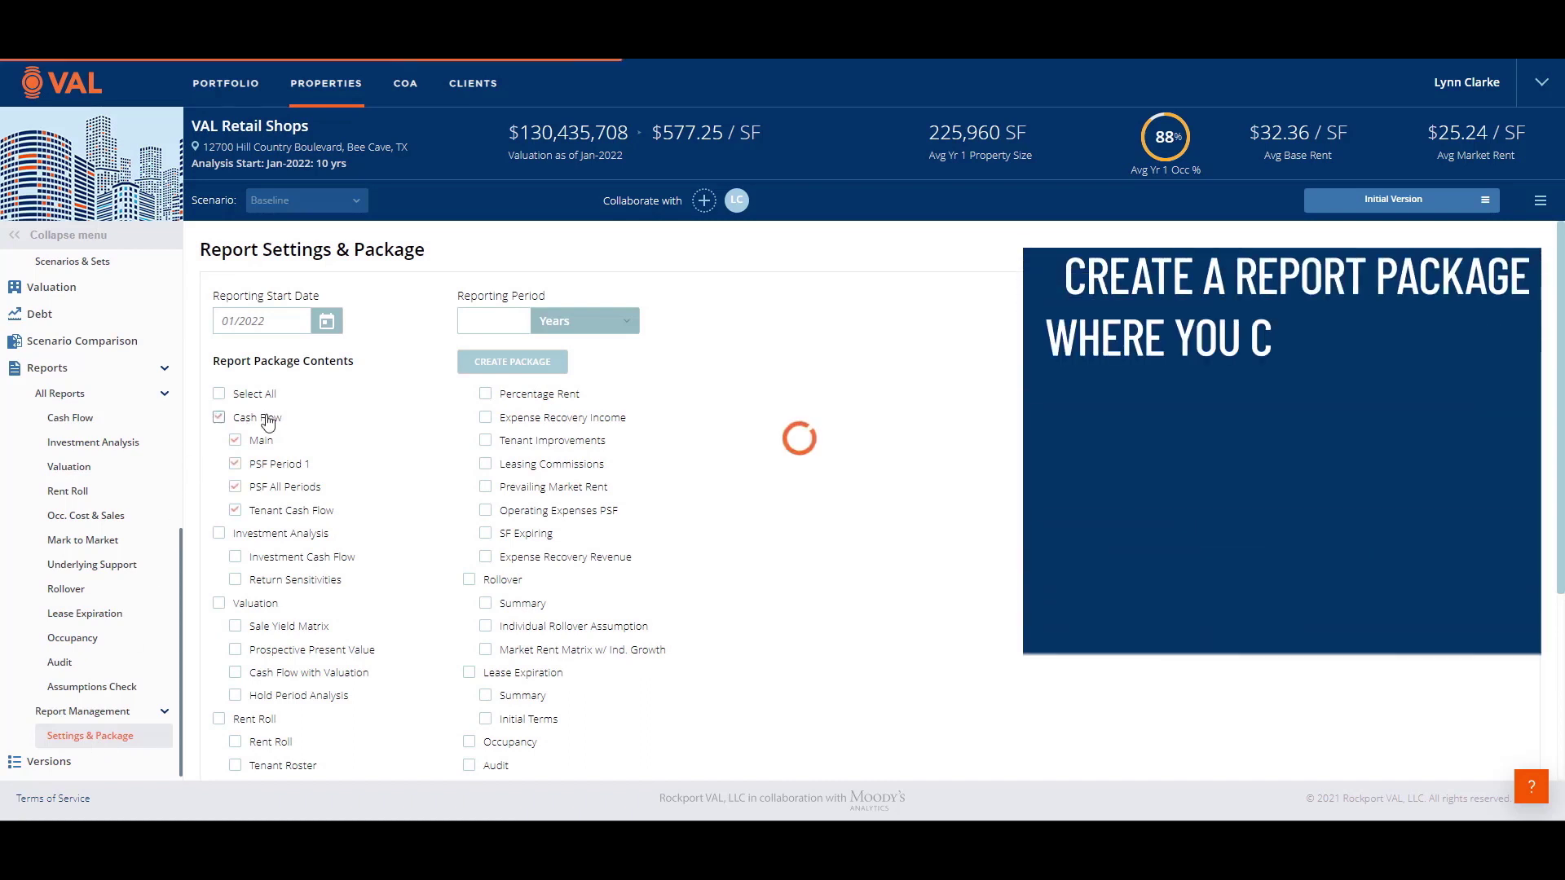
click(235, 558)
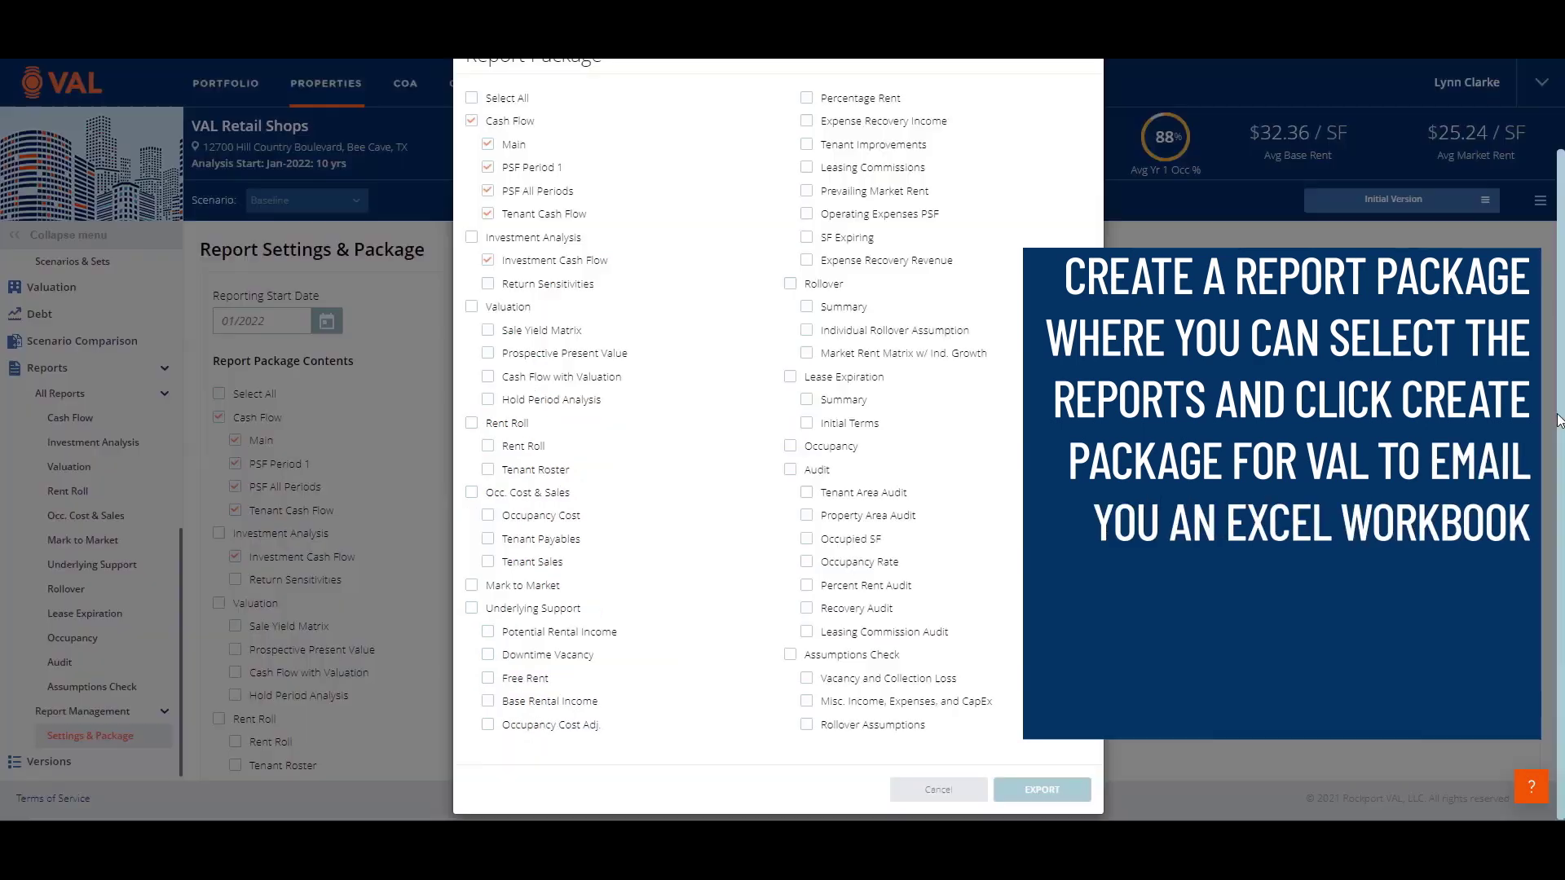
click(1056, 792)
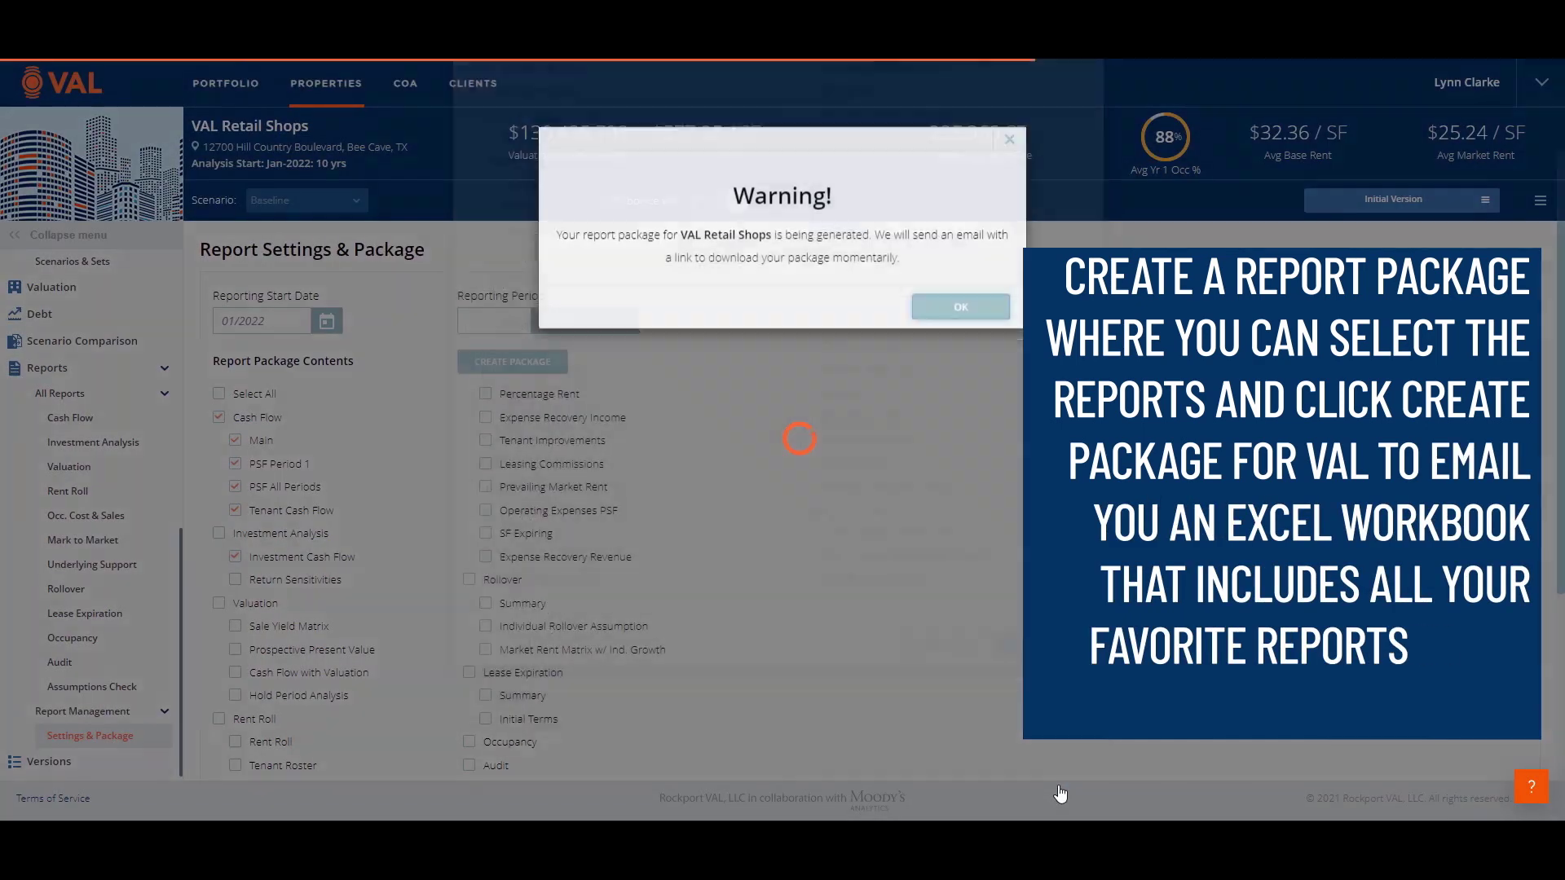
click(968, 324)
scroll(181, 524, up, 1)
scroll(155, 489, up, 3)
Add a new scenario named 'Upside' in Scenarios & Sets.
click(95, 384)
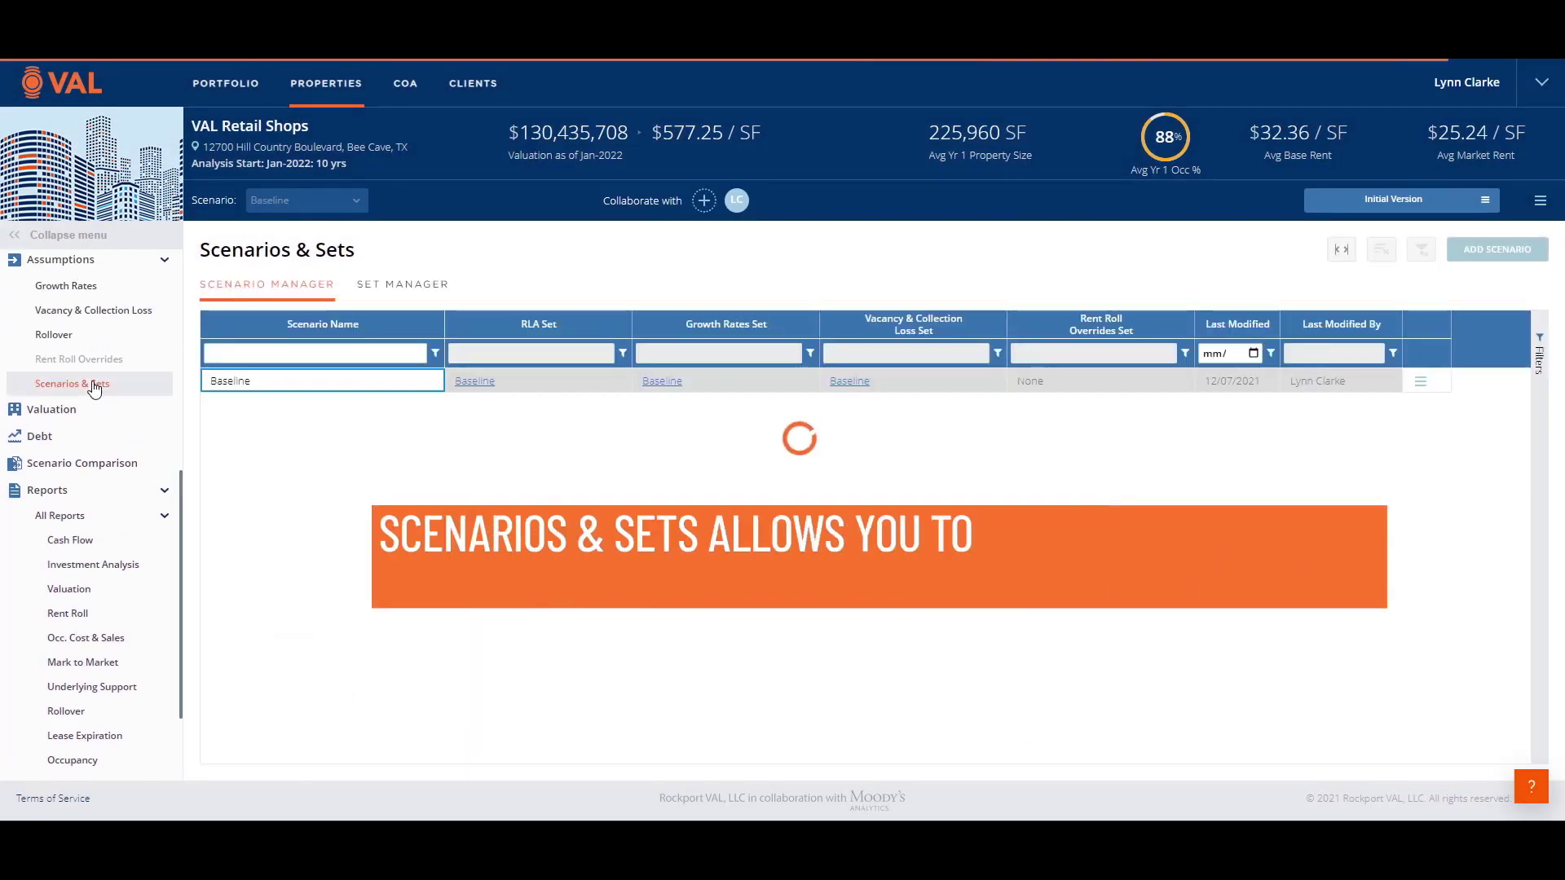
click(1484, 255)
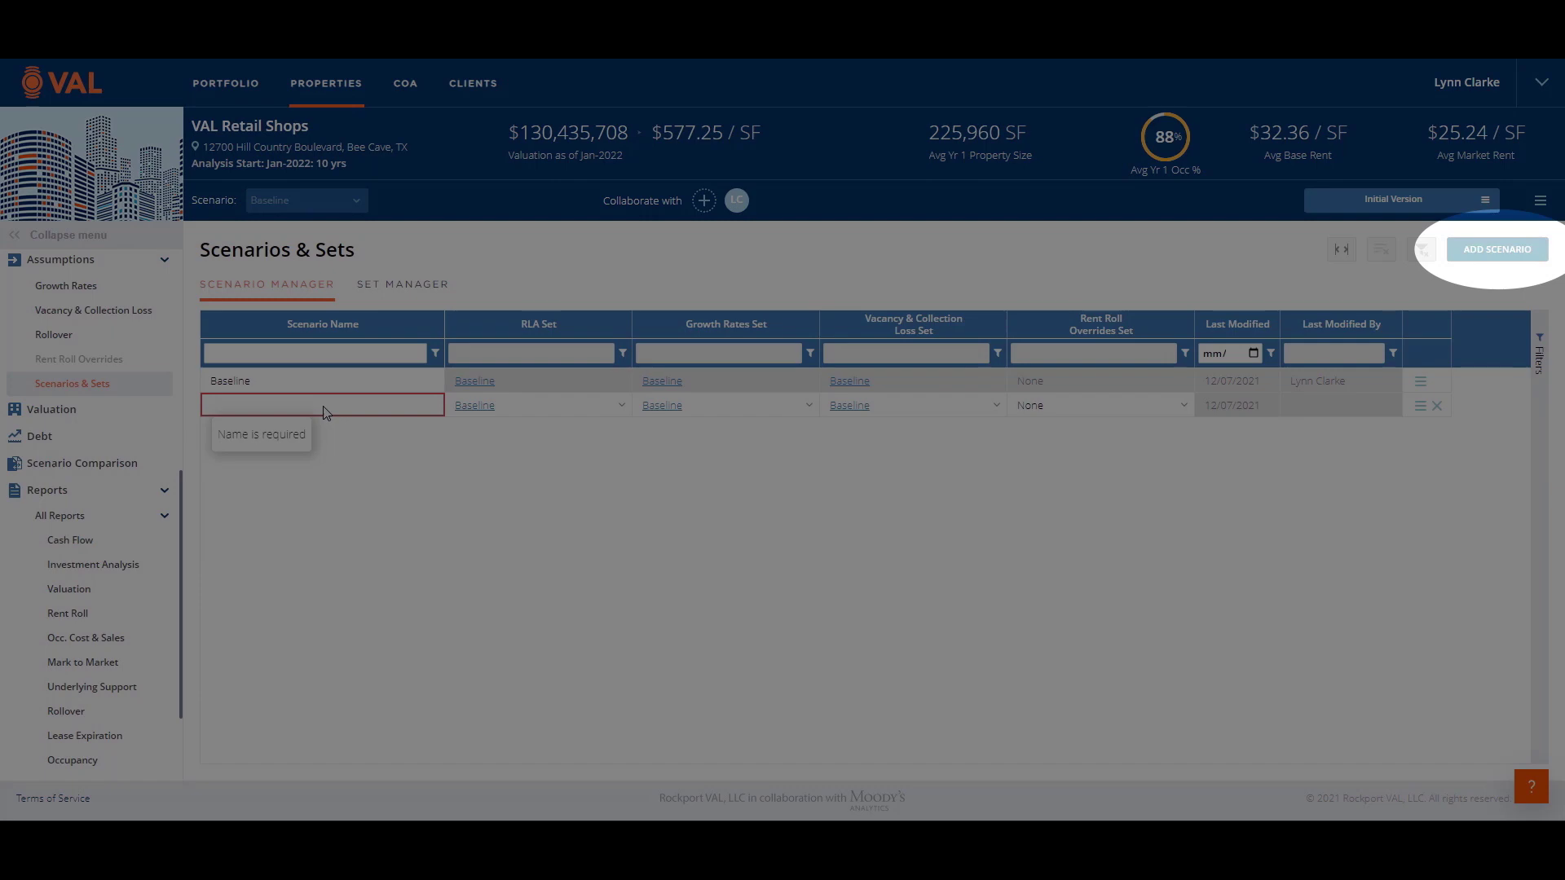
click(325, 412)
text(Upside)
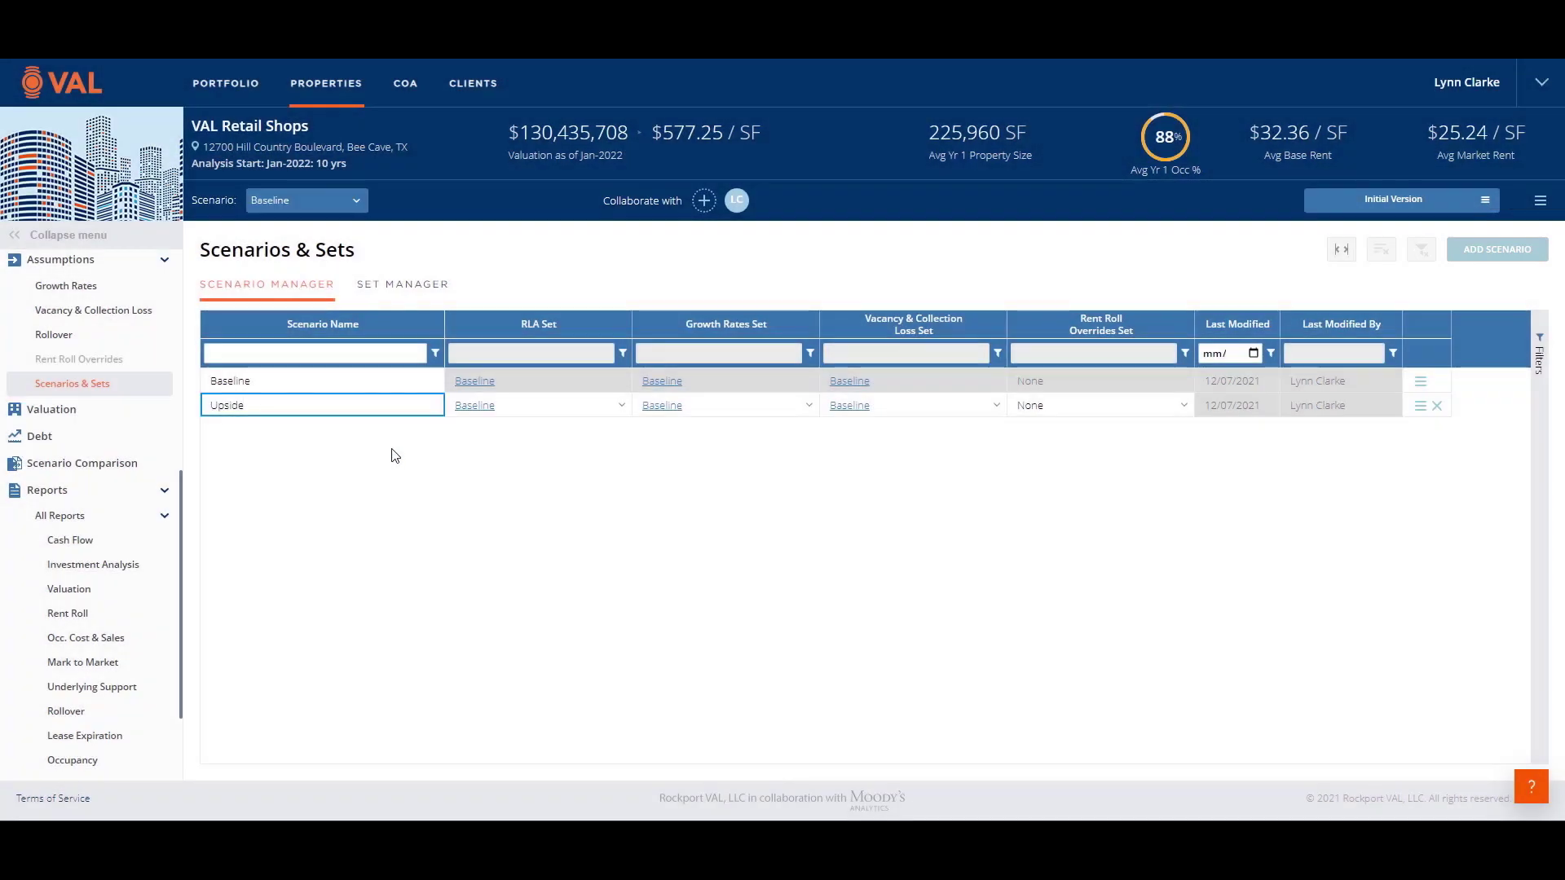
Give Upside a new 'Upside RLA' set with 90% retail renewal probability and 35 new rent.
click(620, 407)
click(479, 466)
text(Upside RLA)
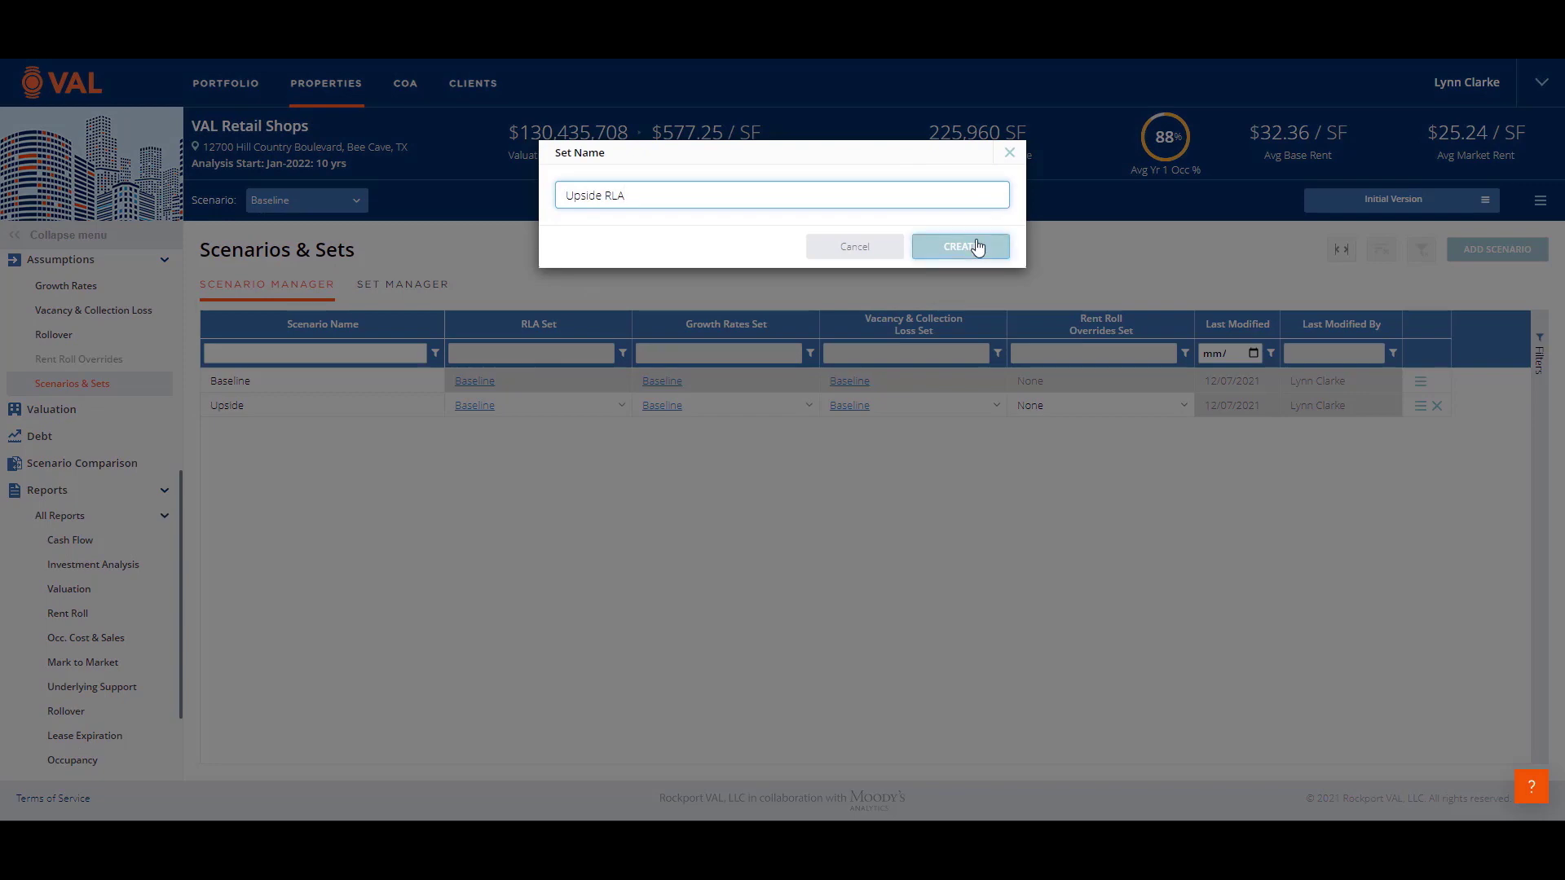
click(978, 247)
click(660, 410)
text(90)
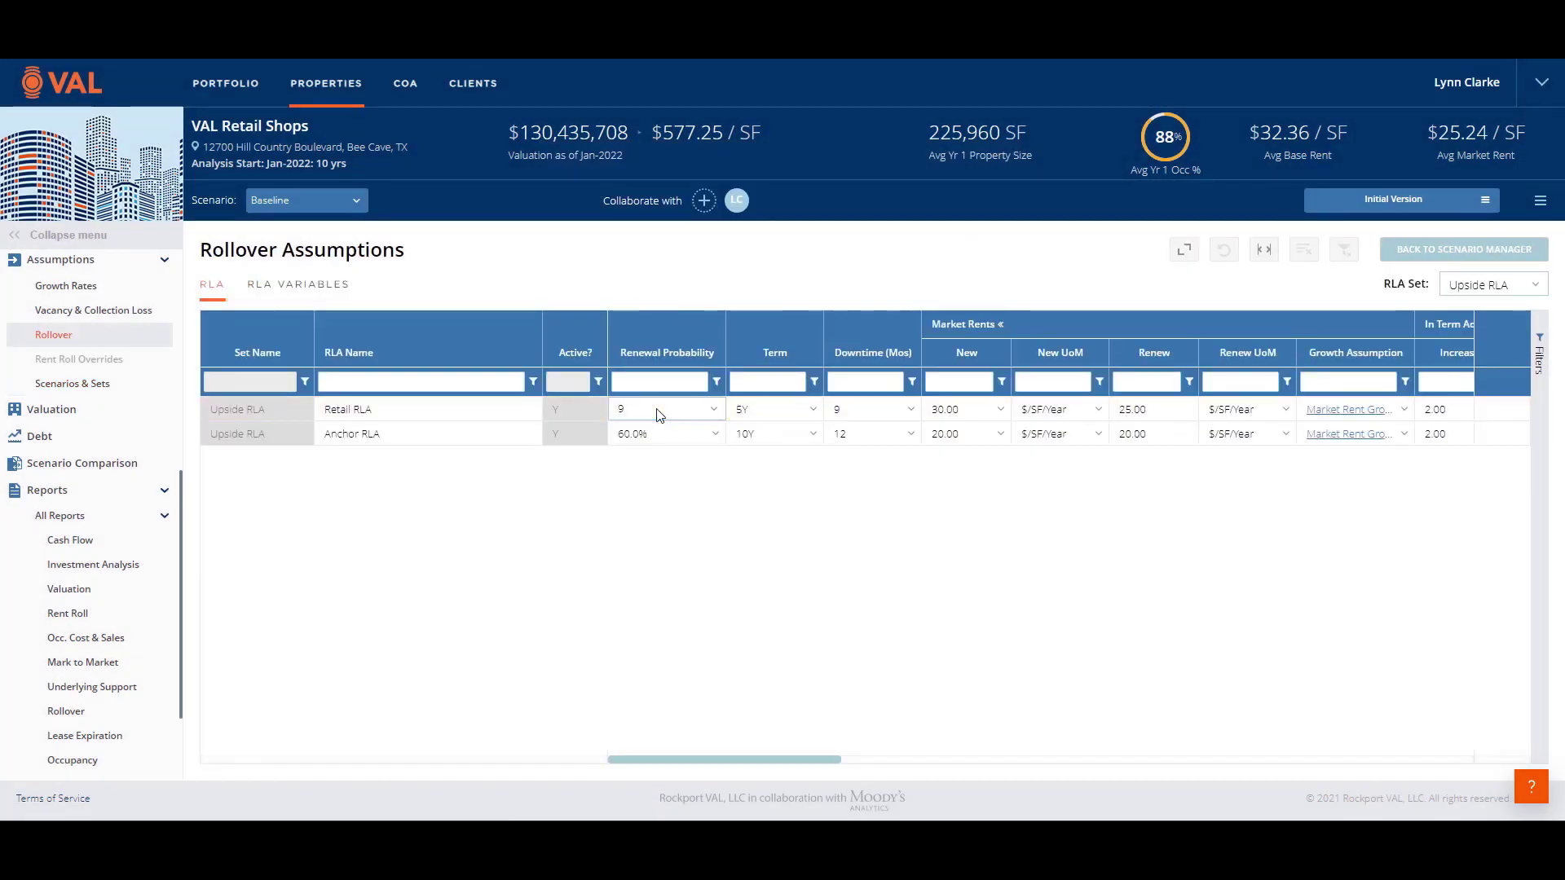
click(953, 419)
text(35)
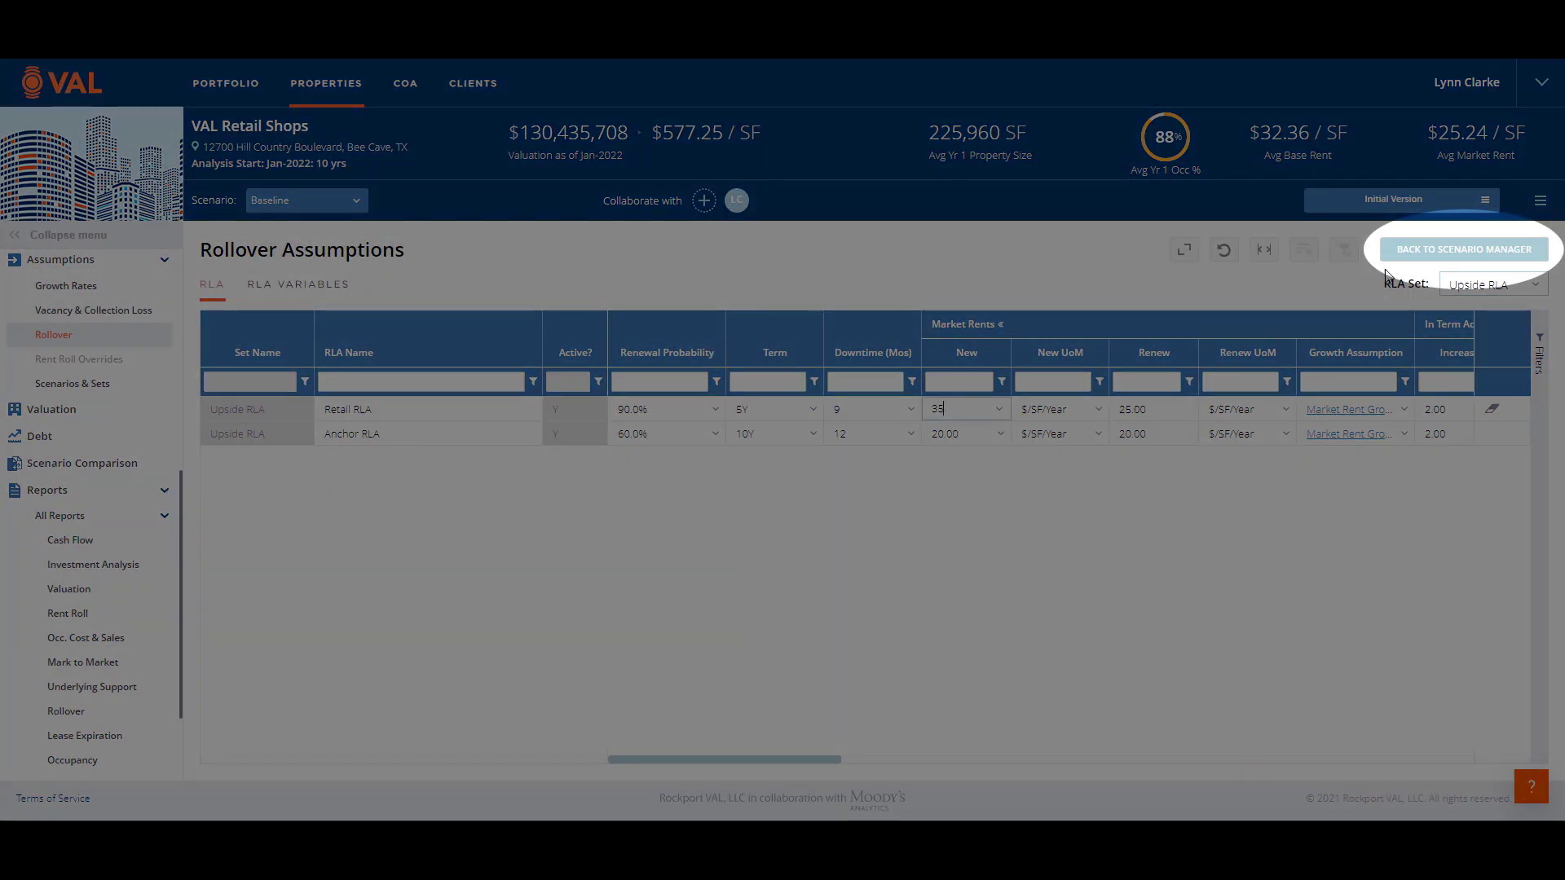
click(1422, 251)
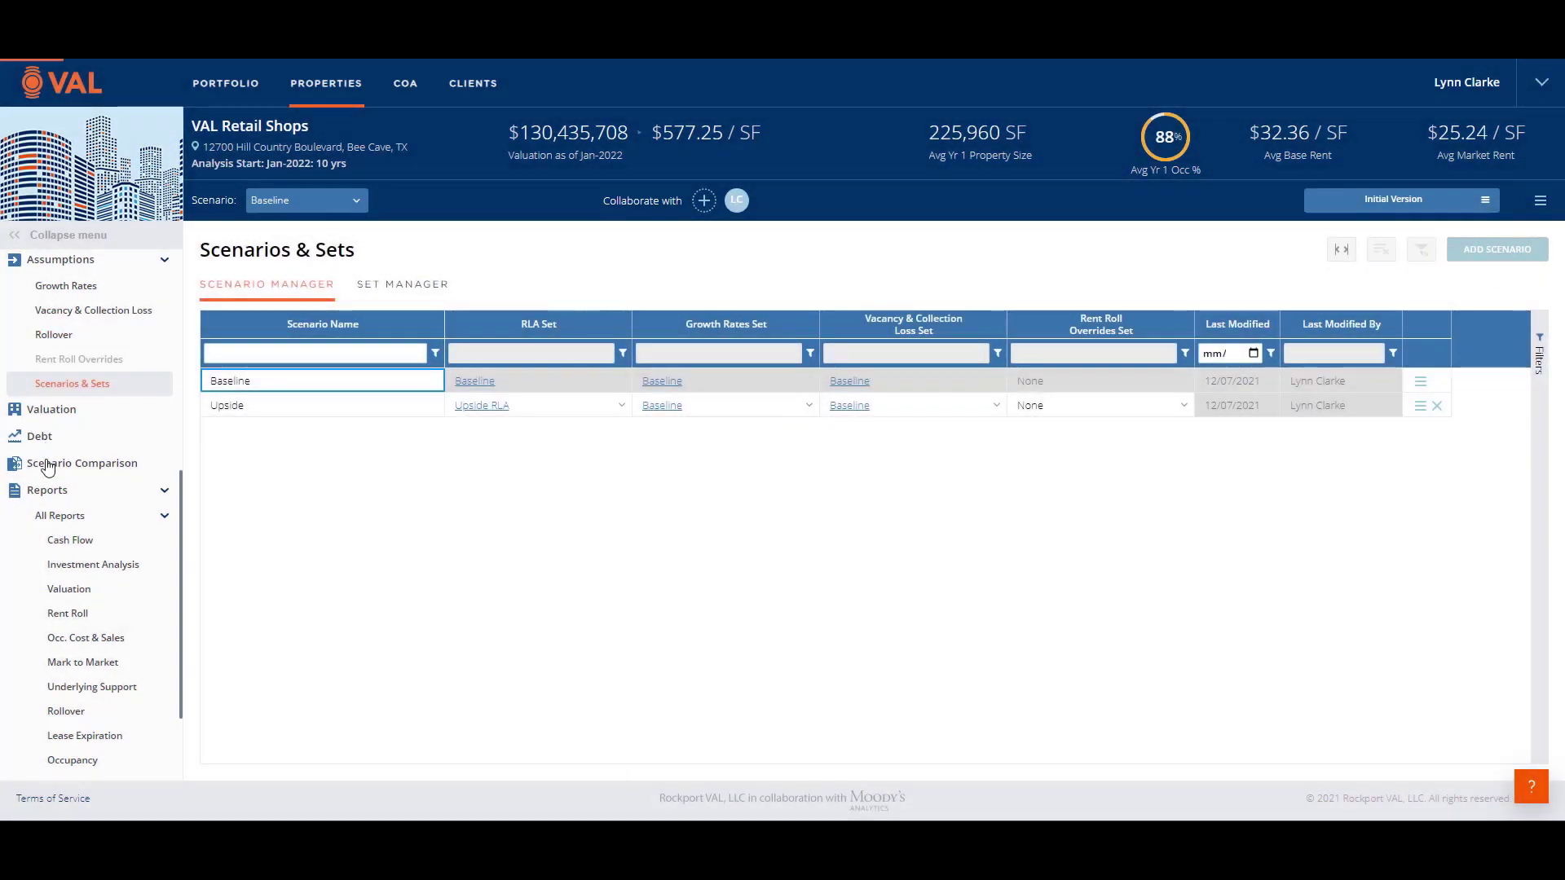
Compare Upside against Baseline on the Avg. Occupancy Rate chart, then open the Cash Flow report.
click(105, 464)
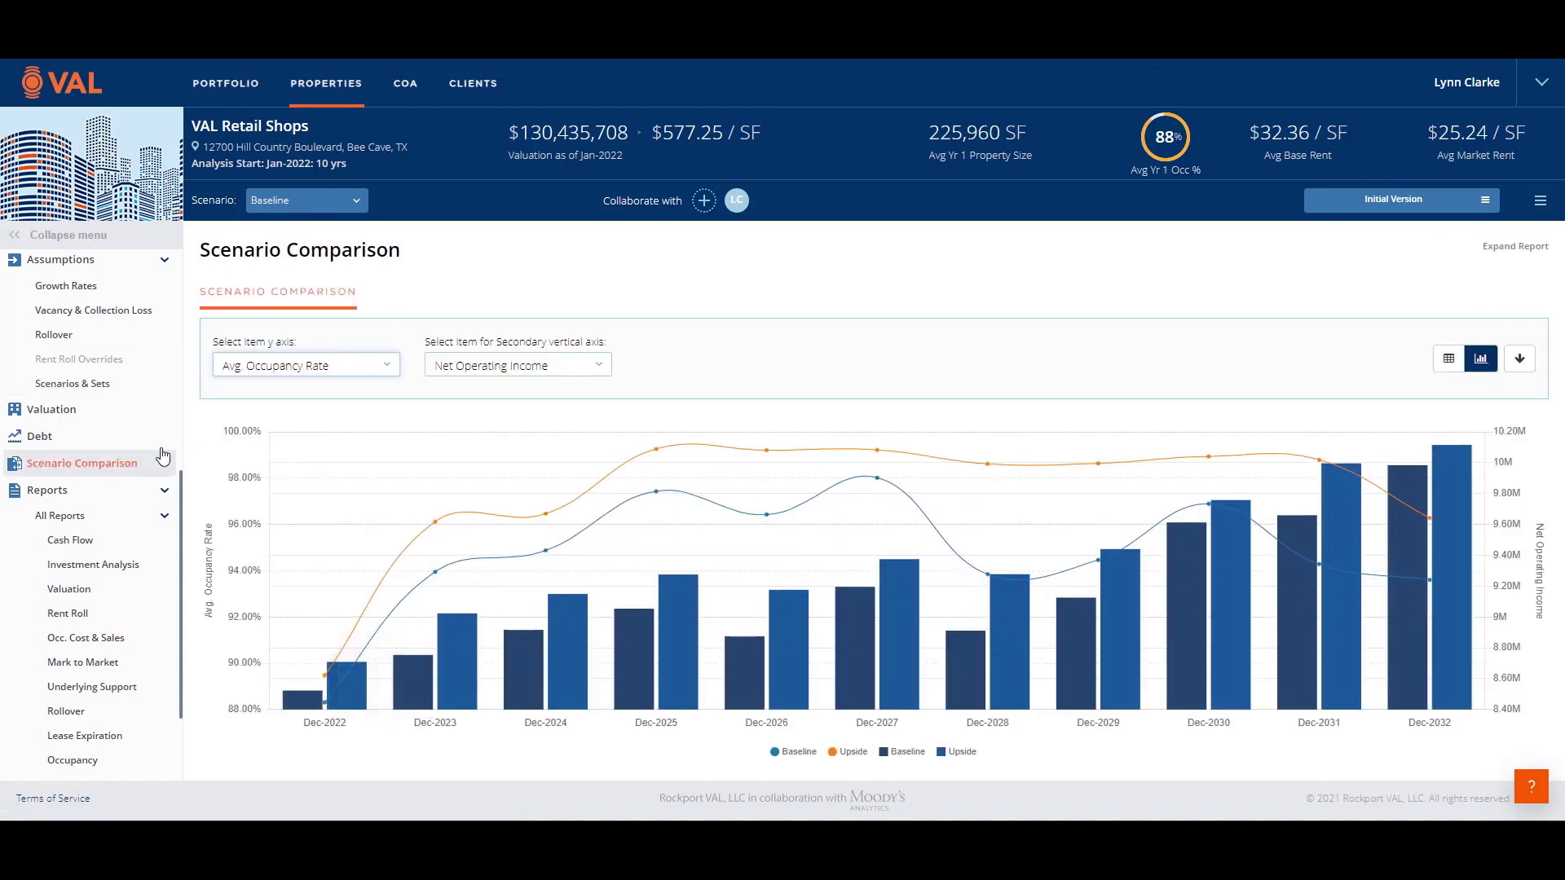
click(392, 372)
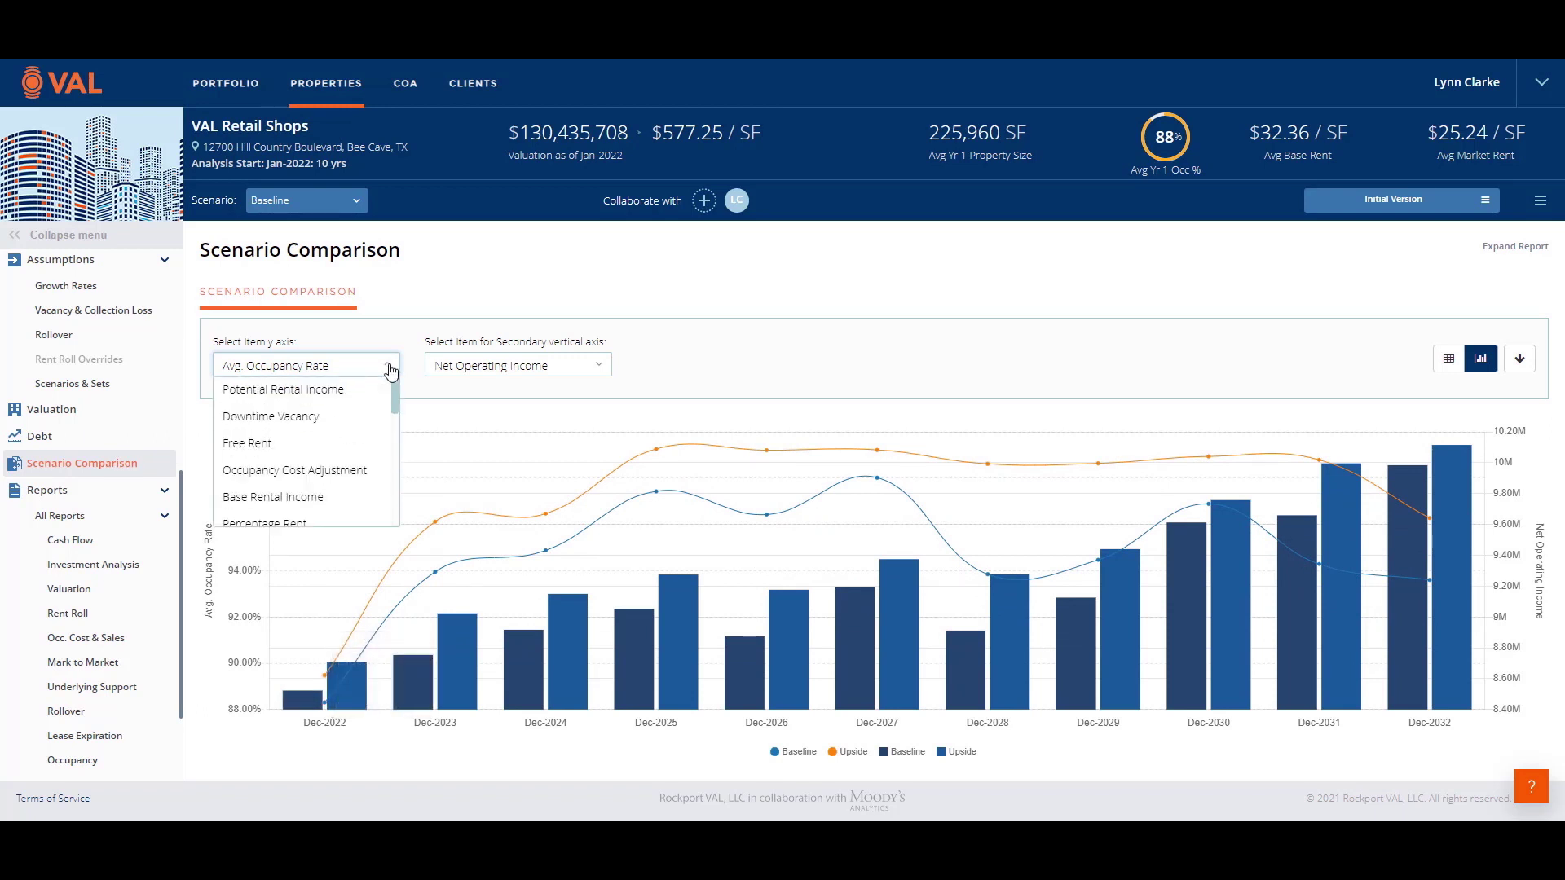
click(392, 371)
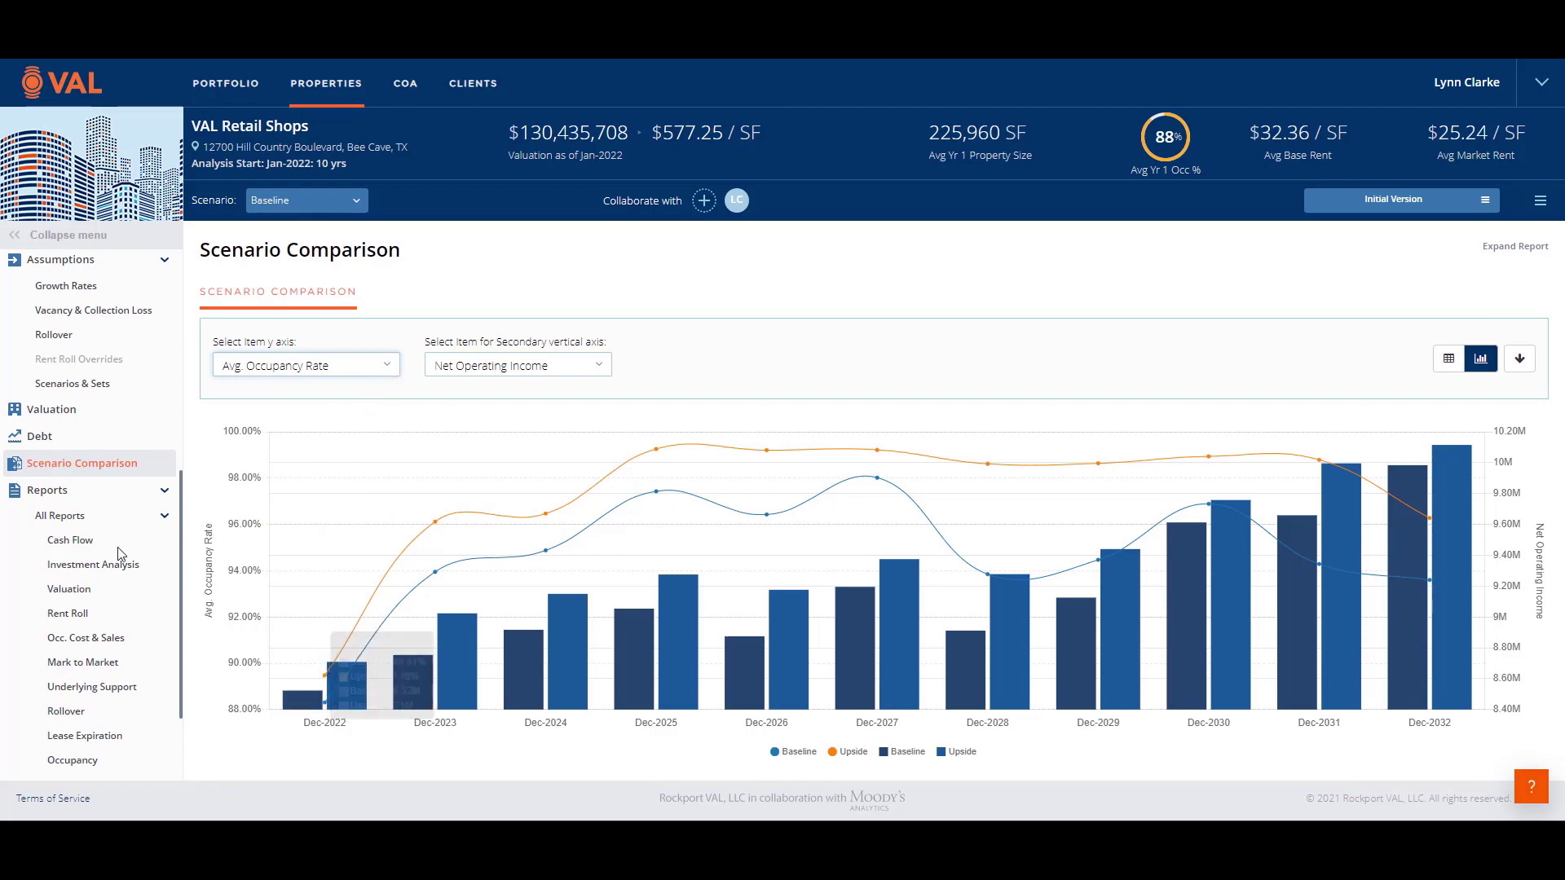
click(80, 545)
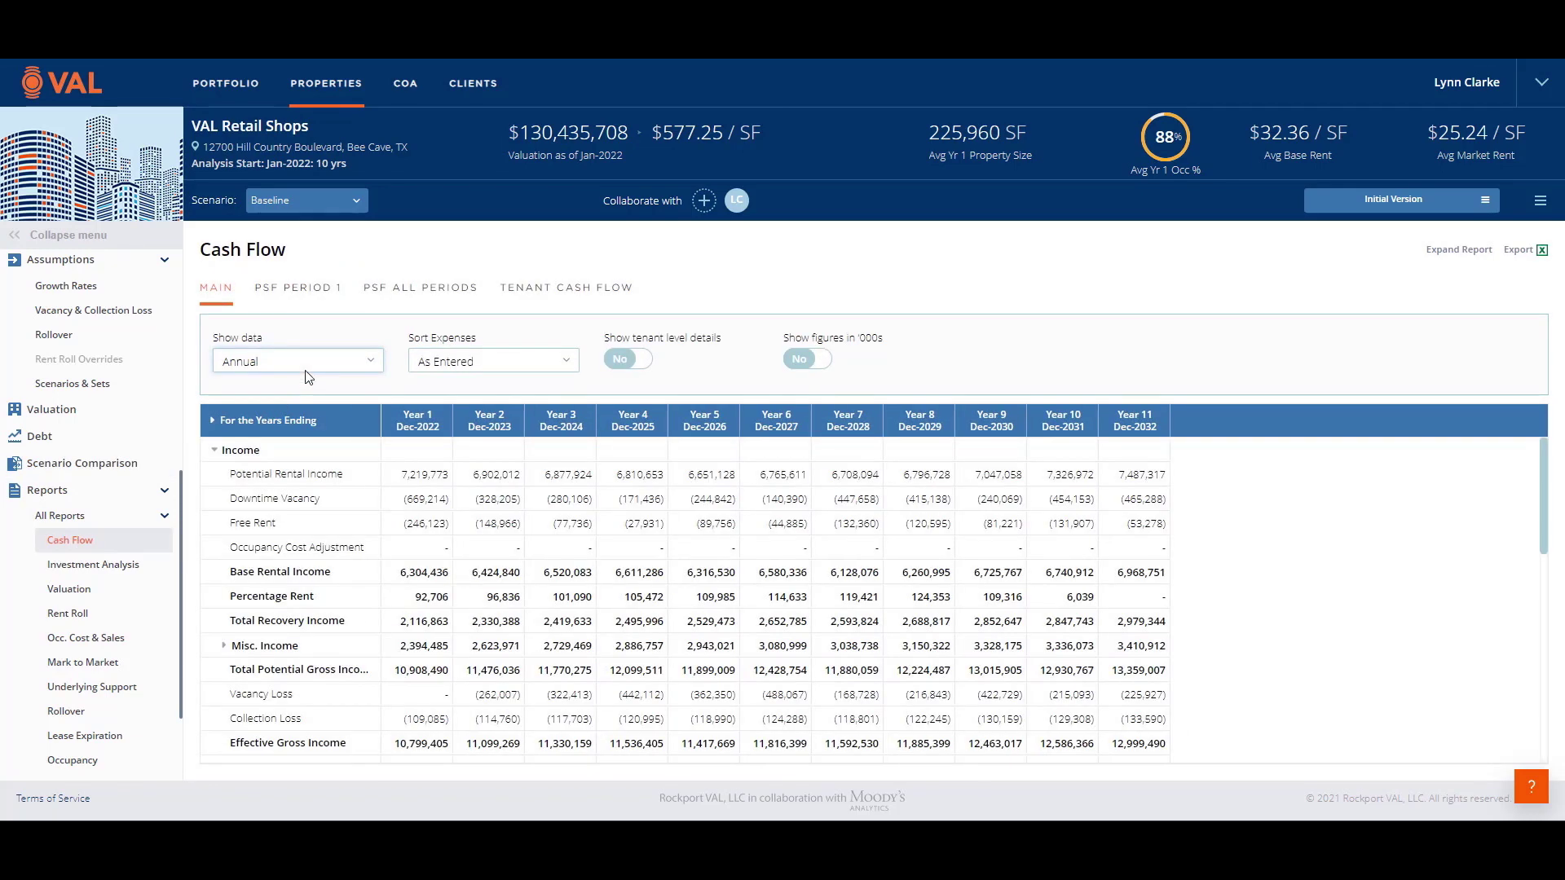
Switch the property to the Upside scenario, raising Year 1 Effective Gross Income to 10,991,165.
click(355, 208)
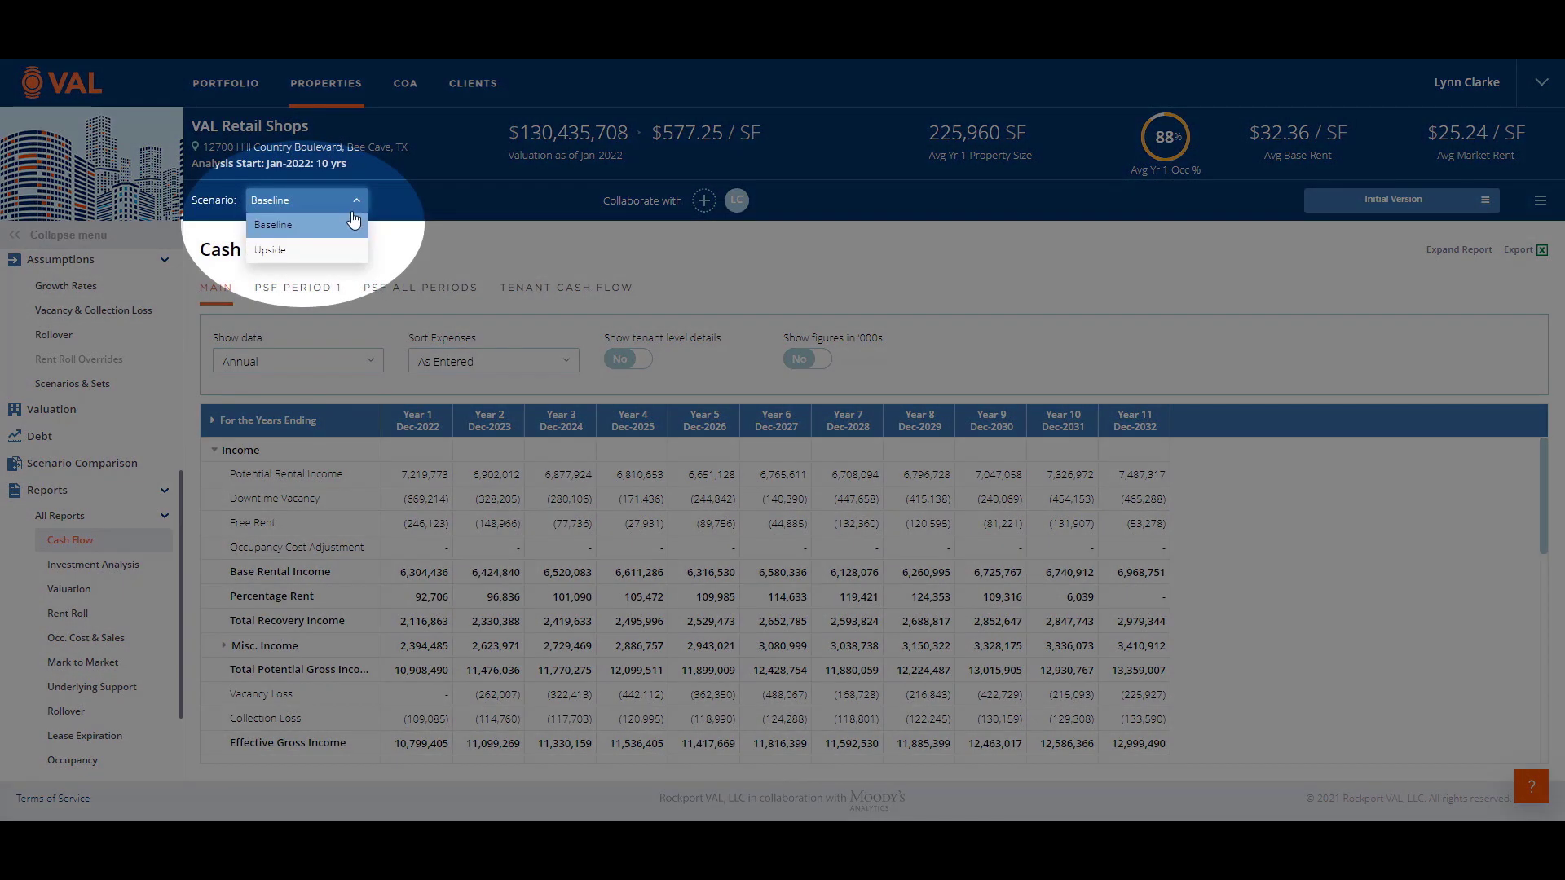
click(338, 251)
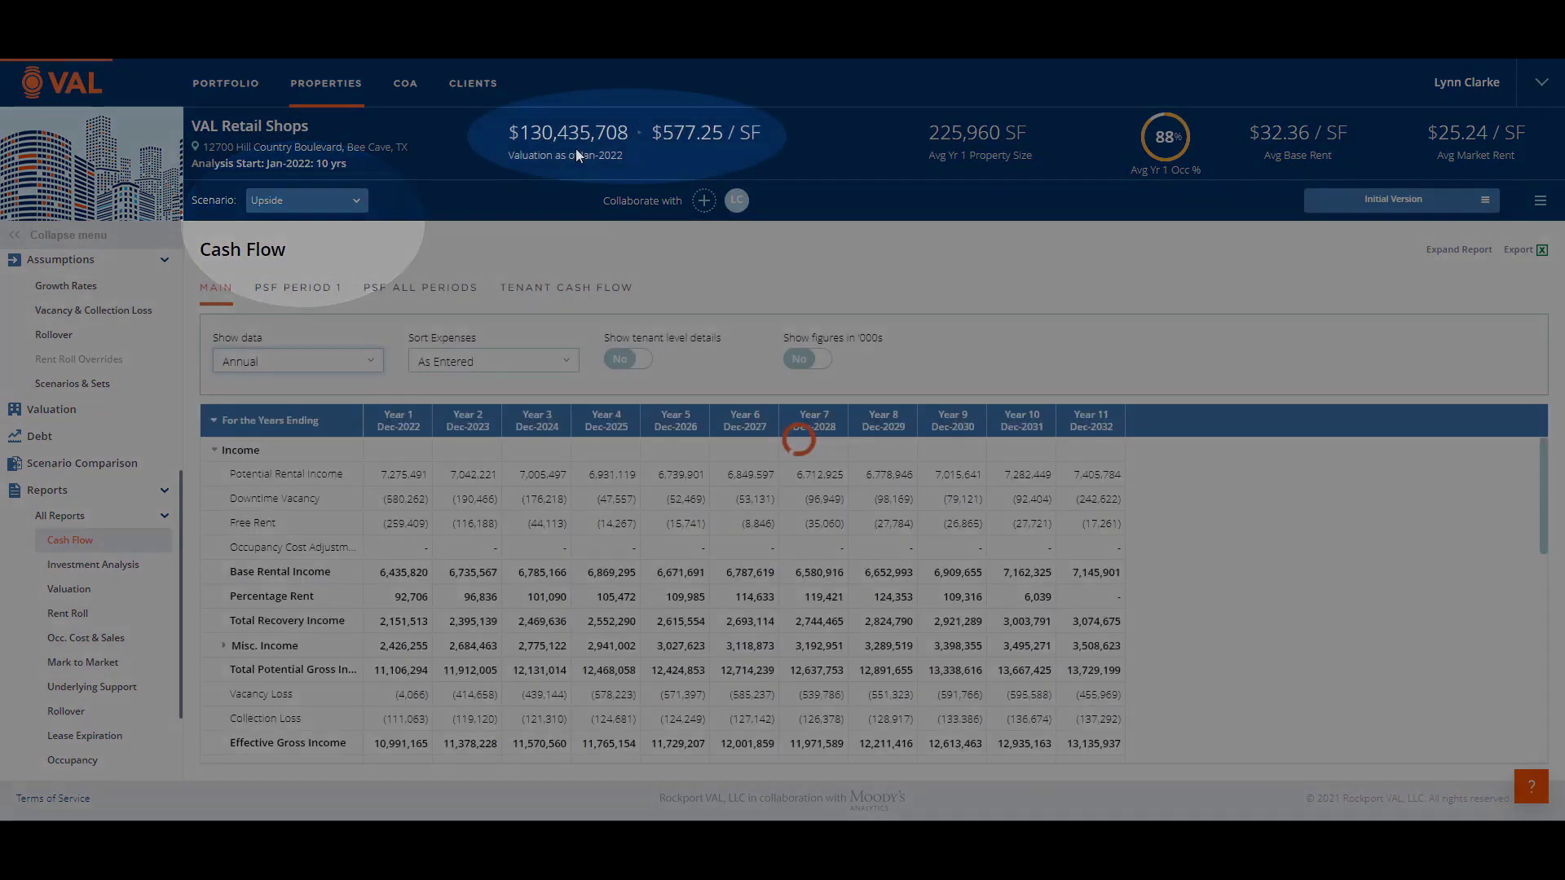